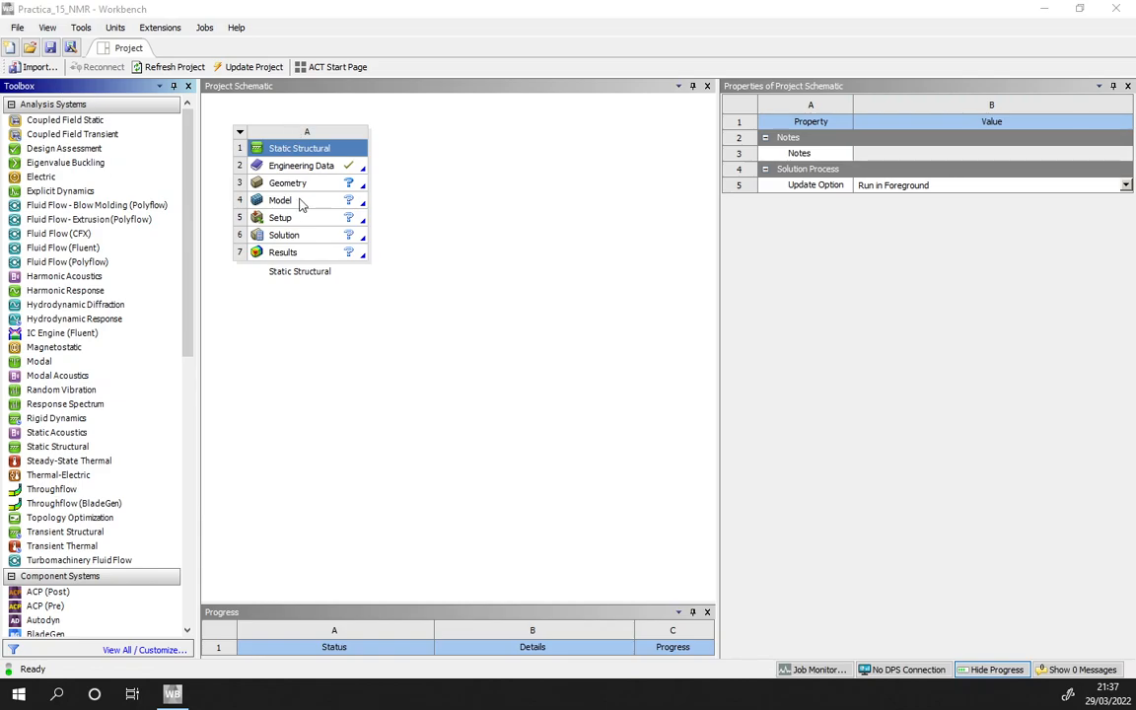
- Check the Structural Steel engineering data of the static structural system and open its geometry in DesignModeler
{"action": "double_click", "coordinate": [307, 166]}
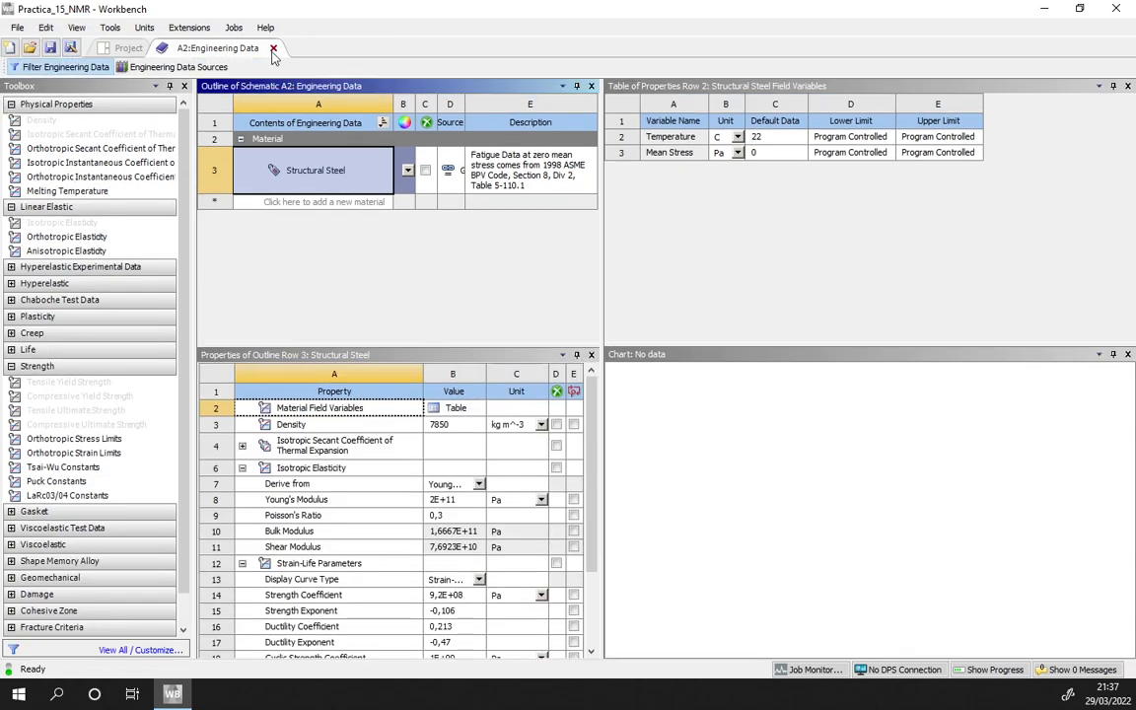
{"action": "left_click", "coordinate": [273, 49]}
{"action": "double_click", "coordinate": [287, 183]}
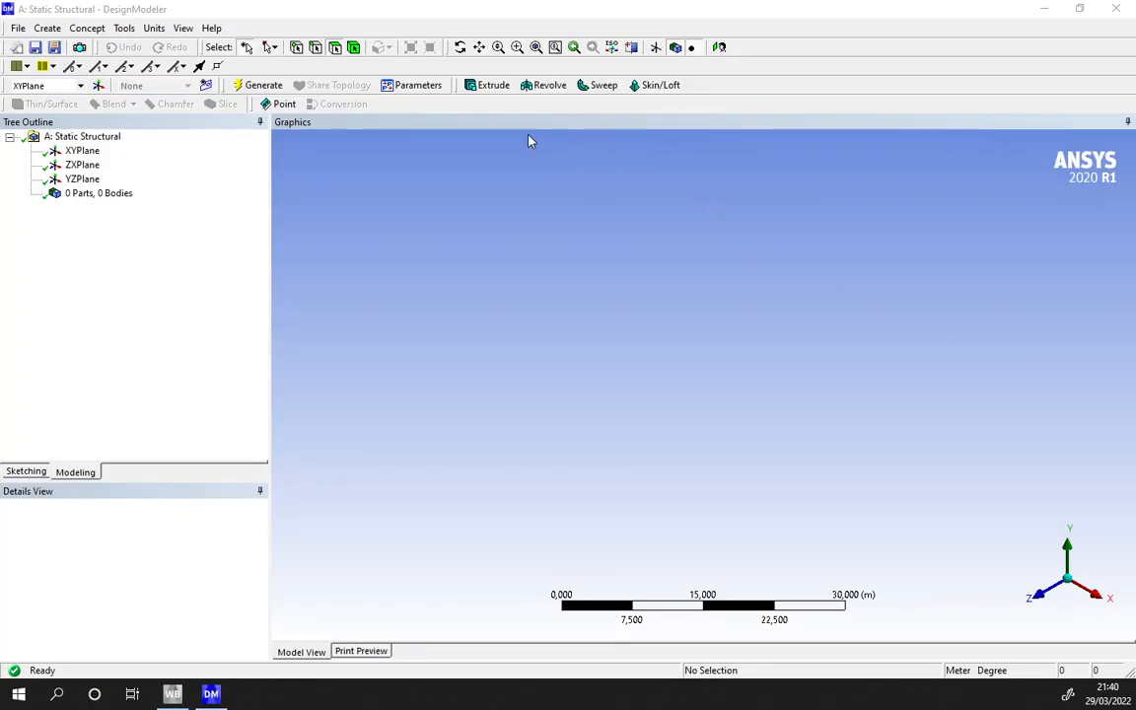
- Import the external geometry file Spherical 4-bar linkage.stp and generate the import feature
{"action": "left_click", "coordinate": [19, 28]}
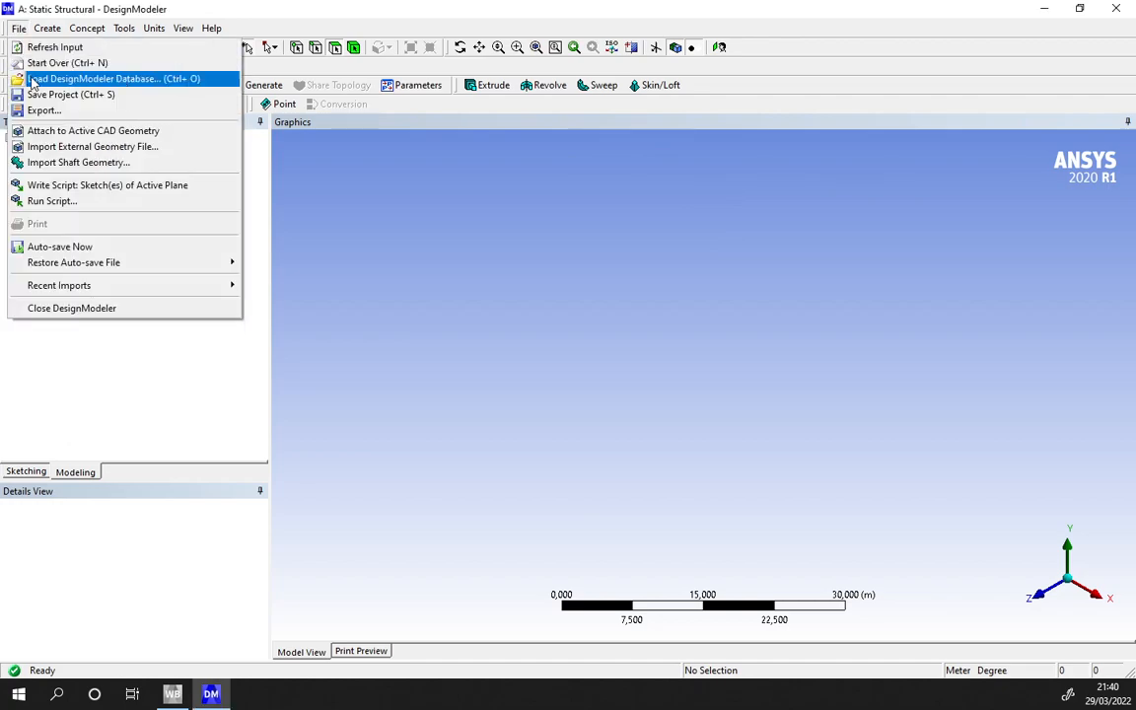
{"action": "left_click", "coordinate": [69, 146]}
{"action": "left_click", "coordinate": [508, 282]}
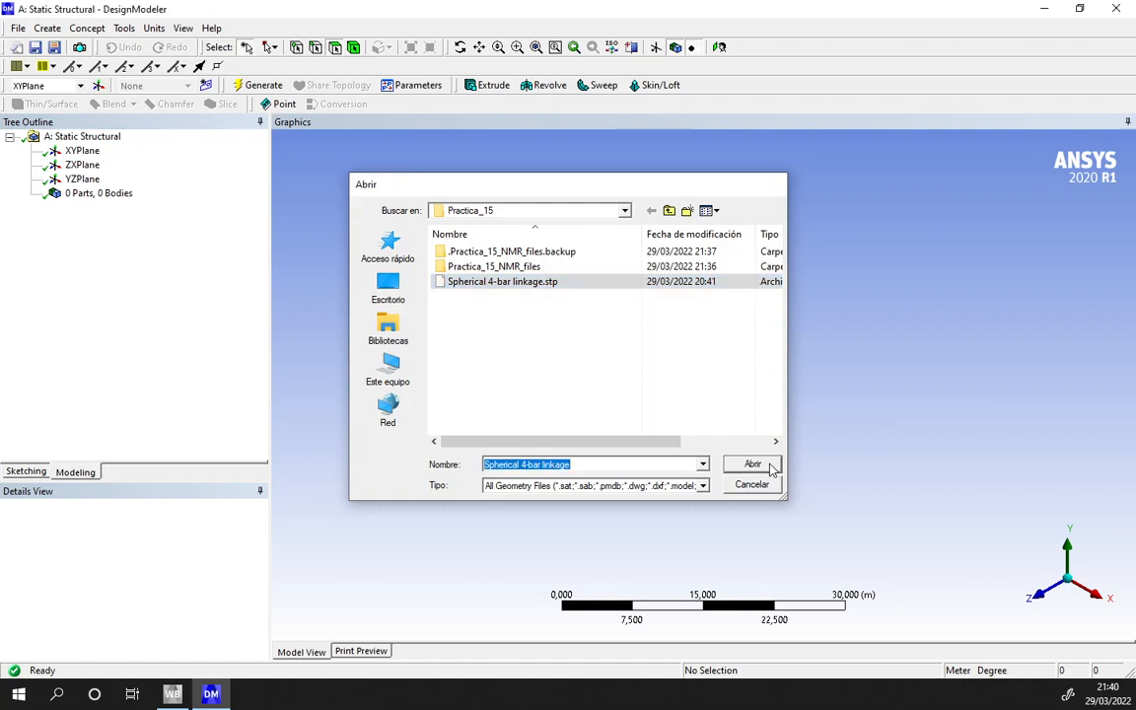
{"action": "left_click", "coordinate": [772, 468]}
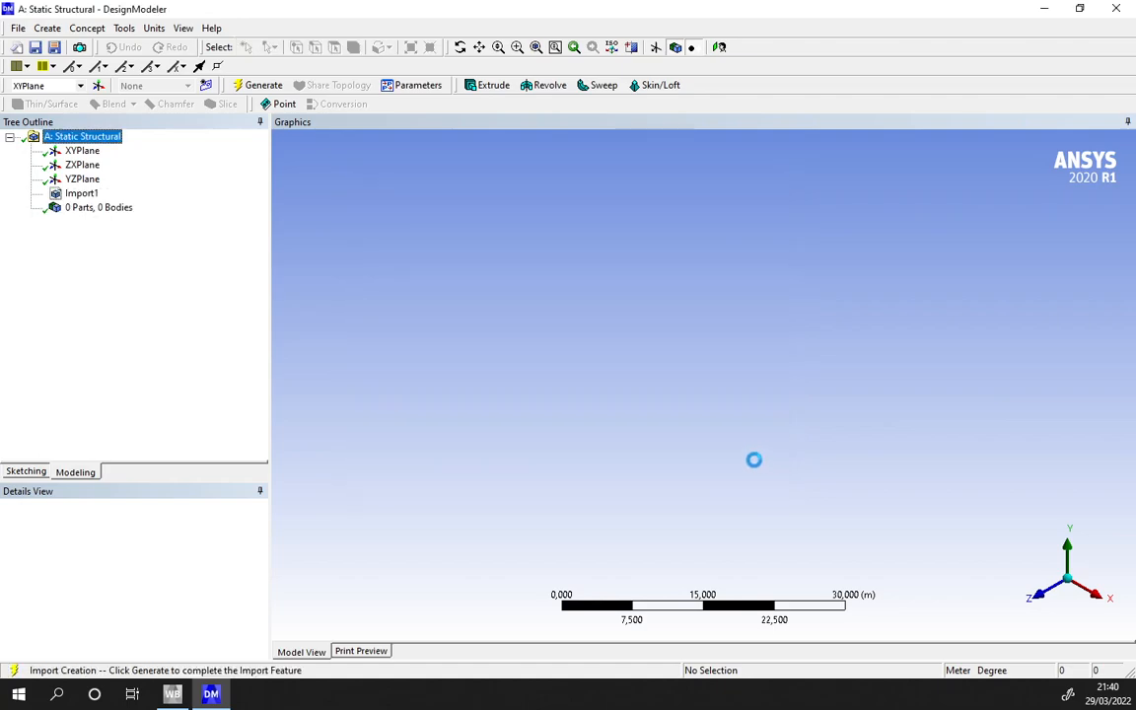
{"action": "left_click", "coordinate": [254, 86]}
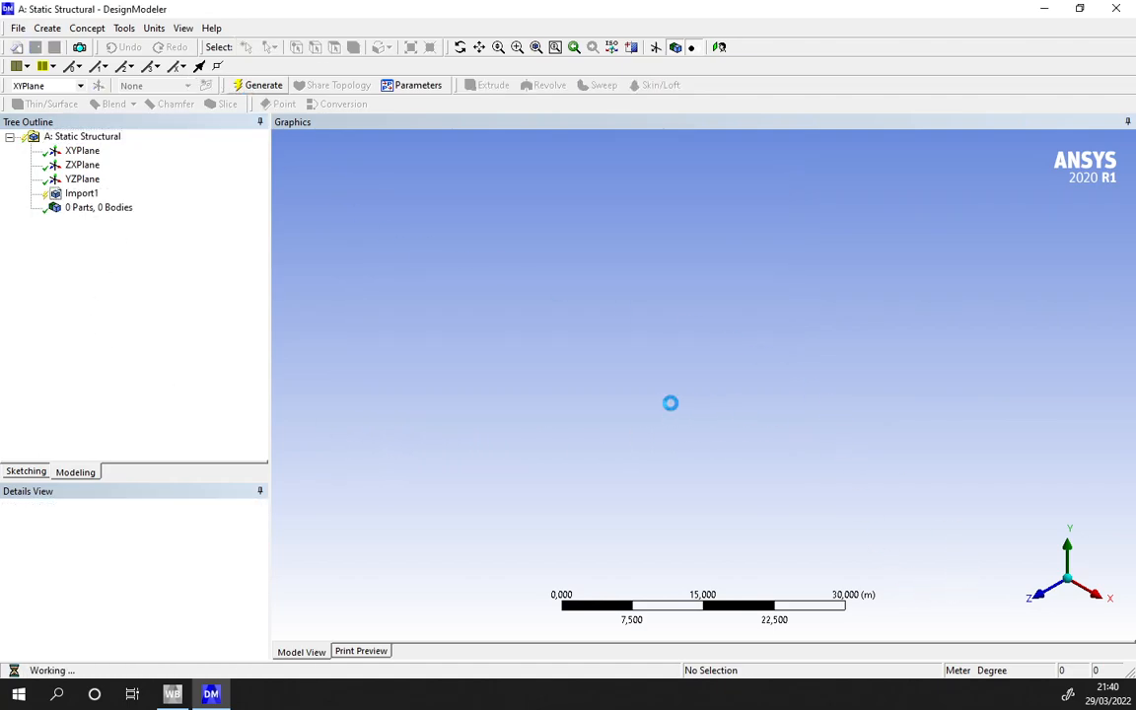
- Examine the imported linkage and locate the two Pin10 bodies in its body list
{"action": "middle_click_drag", "start_coordinate": [942, 403], "coordinate": [574, 312]}
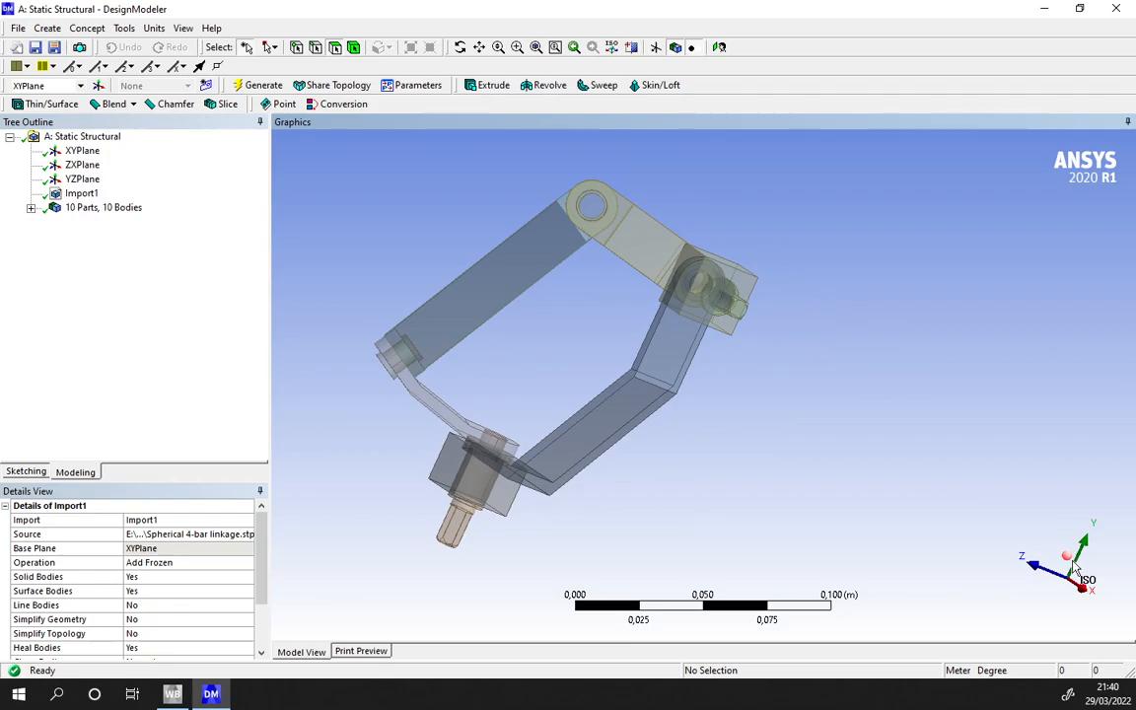
{"action": "left_click", "coordinate": [1085, 582]}
{"action": "left_click", "coordinate": [1048, 611]}
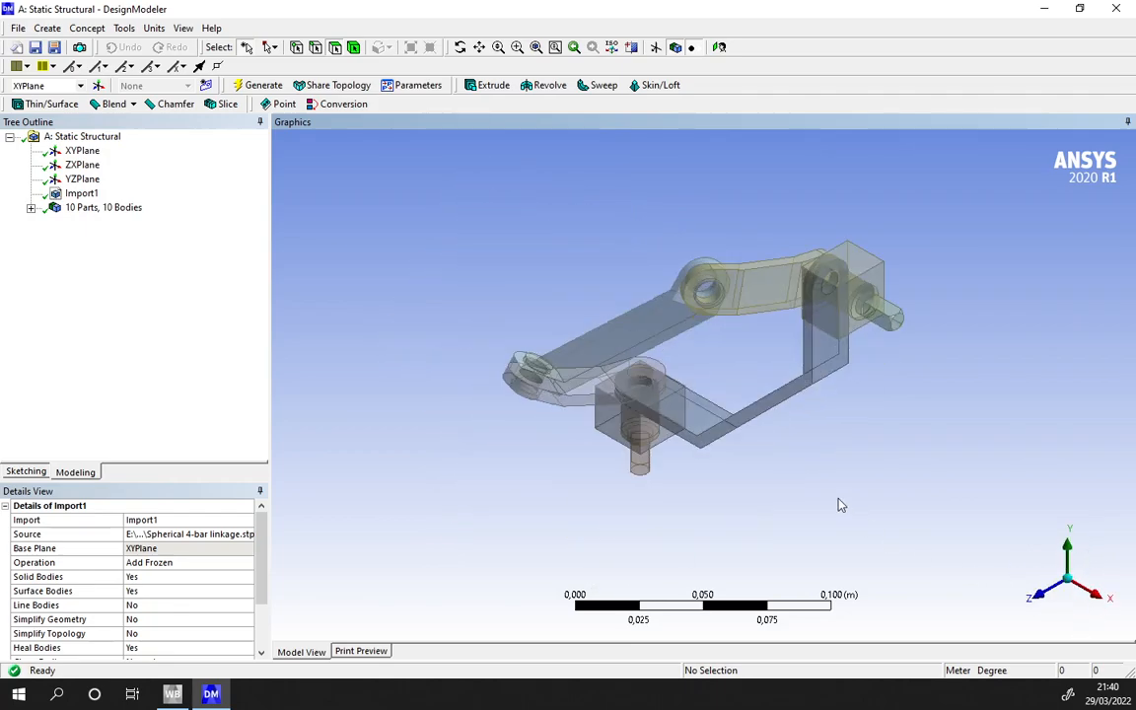
{"action": "left_click", "coordinate": [30, 208]}
{"action": "left_click", "coordinate": [98, 222]}
{"action": "left_click", "coordinate": [98, 236]}
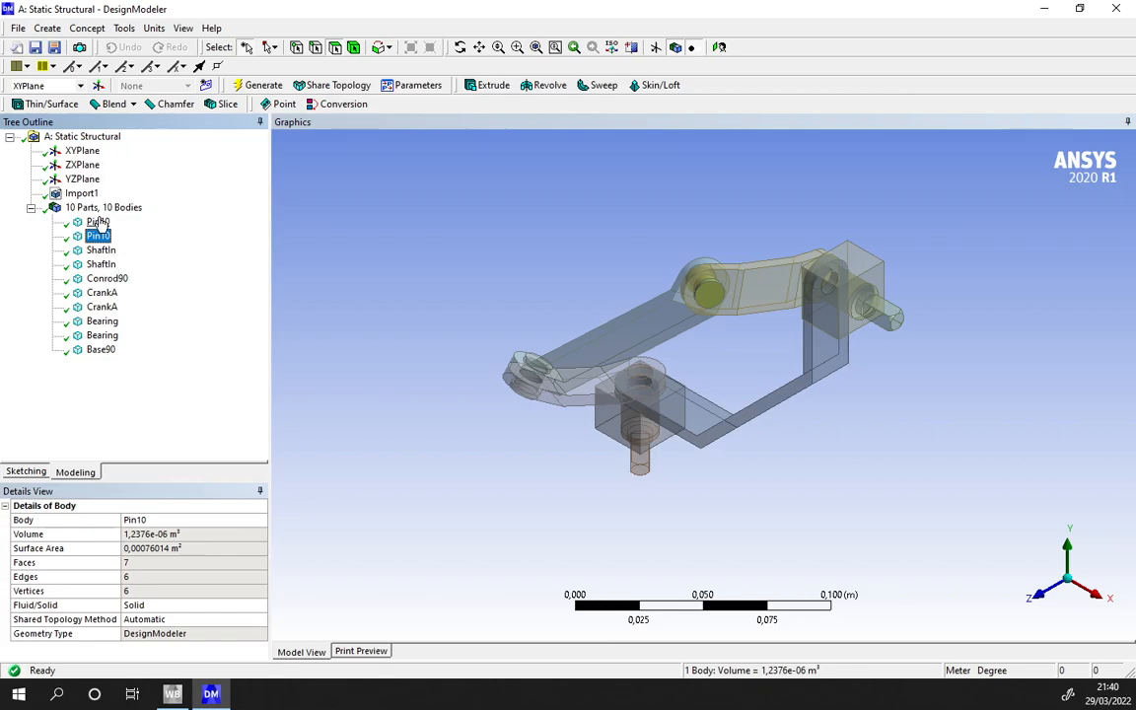
{"action": "scroll", "coordinate": [723, 296], "scroll_direction": "up", "scroll_amount": 4}
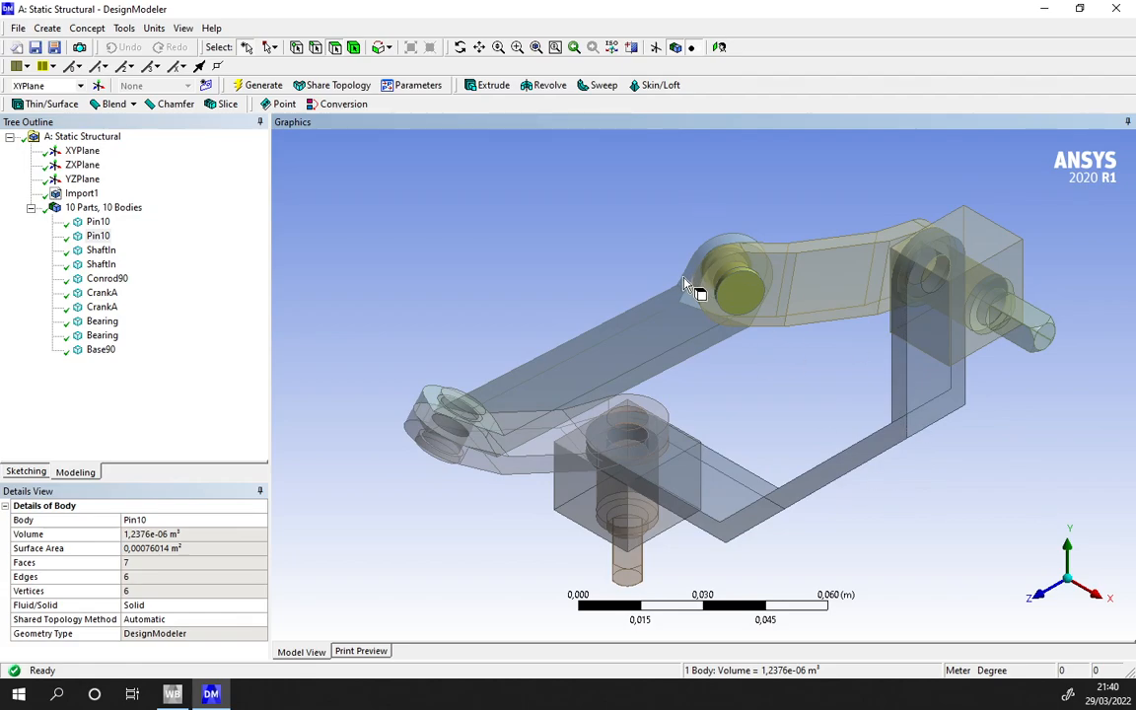
{"action": "middle_click_drag", "start_coordinate": [664, 434], "coordinate": [713, 402]}
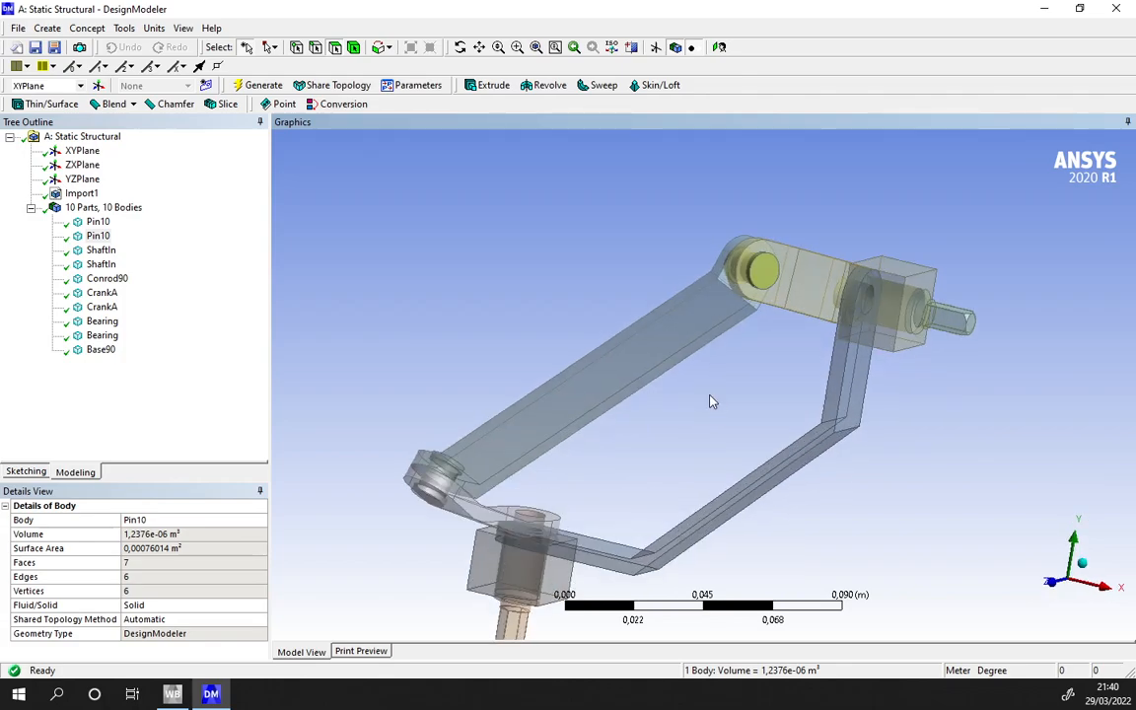
{"action": "middle_click_drag", "start_coordinate": [725, 283], "coordinate": [739, 285]}
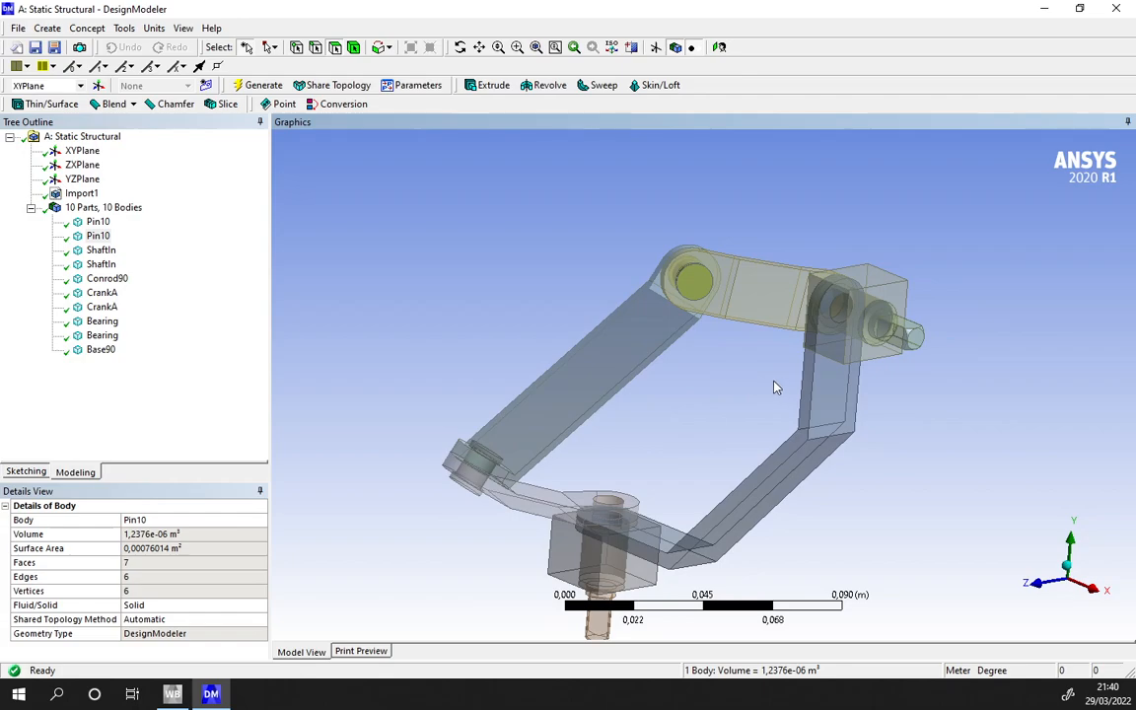
{"action": "scroll", "coordinate": [589, 364], "scroll_direction": "down", "scroll_amount": 2}
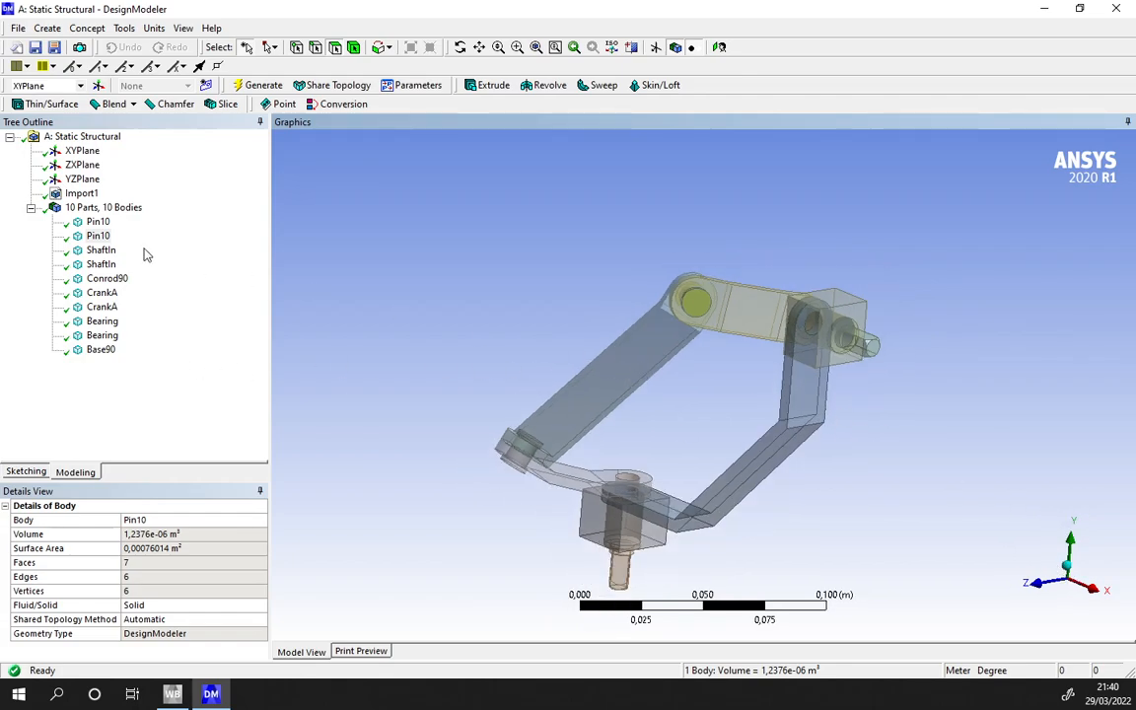
- Suppress both Pin10 bodies
{"action": "left_click", "coordinate": [103, 226], "text": "ctrl"}
{"action": "right_click", "coordinate": [106, 230]}
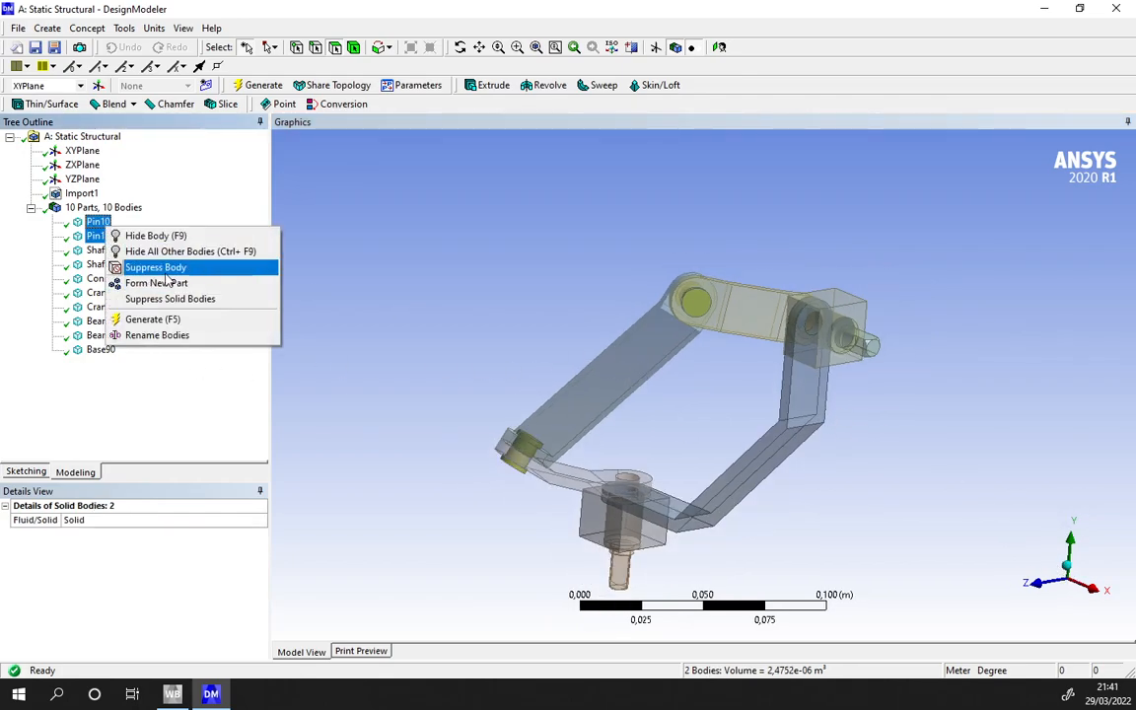
{"action": "left_click", "coordinate": [138, 261]}
- Examine where the ShaftIn, Conrod90, CrankA, Bearing and Base90 bodies sit in the linkage
{"action": "left_click", "coordinate": [101, 249]}
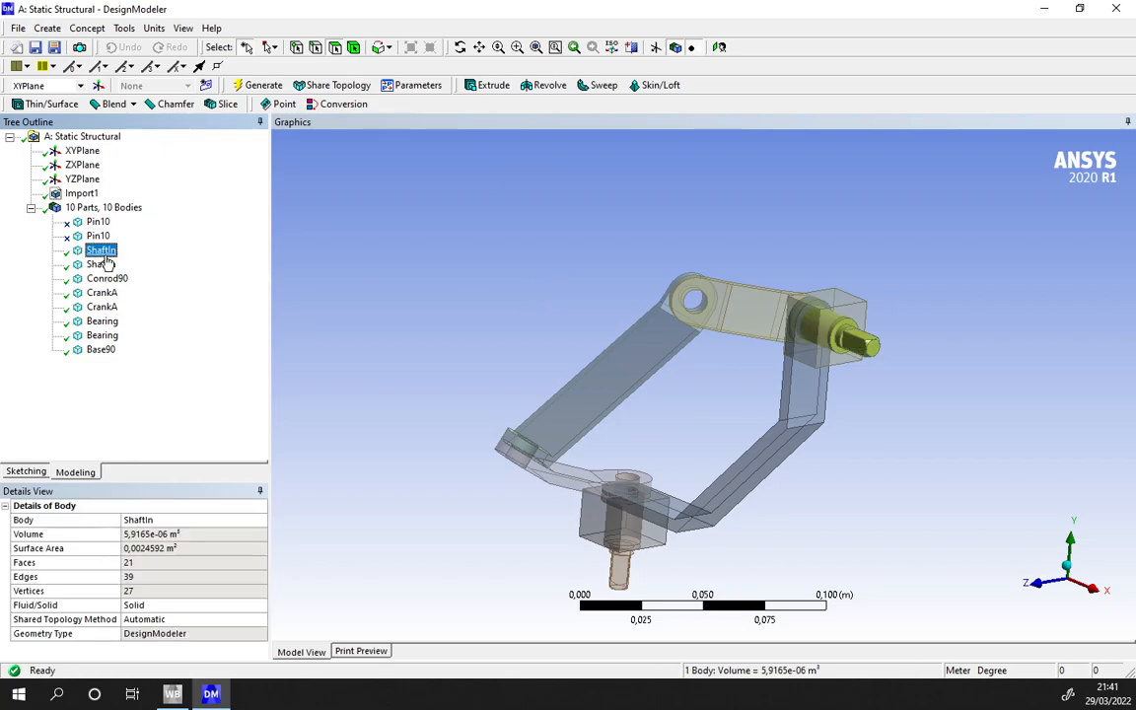
{"action": "middle_click_drag", "start_coordinate": [404, 325], "coordinate": [434, 324]}
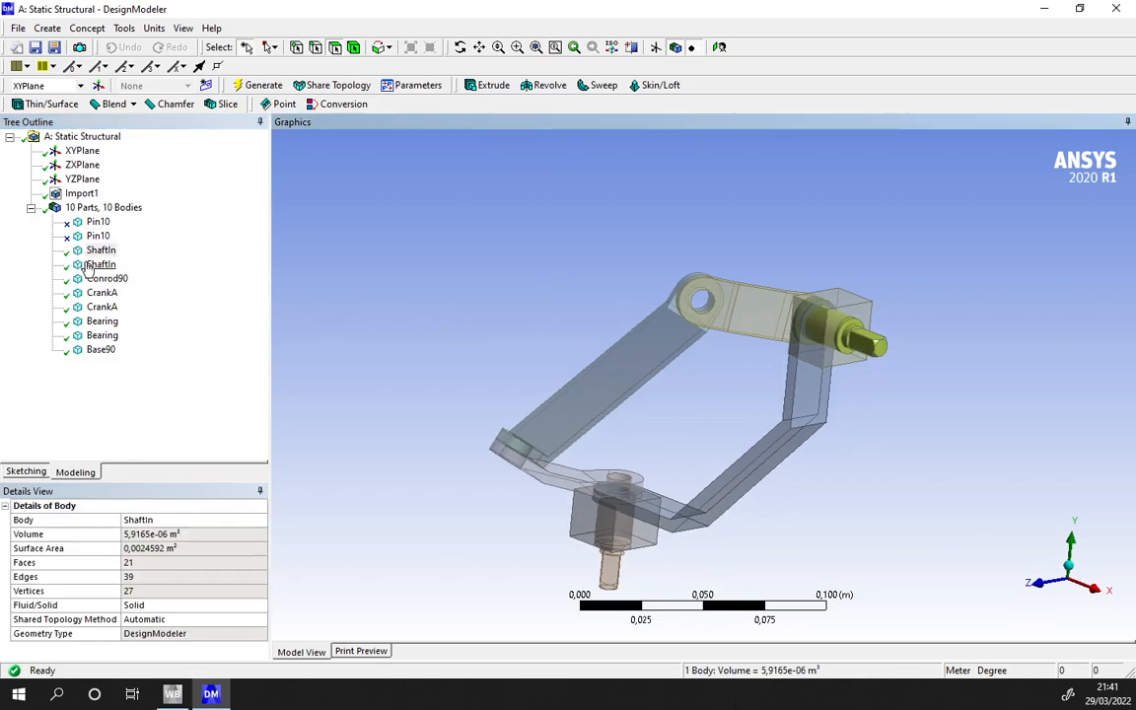
{"action": "left_click", "coordinate": [107, 279]}
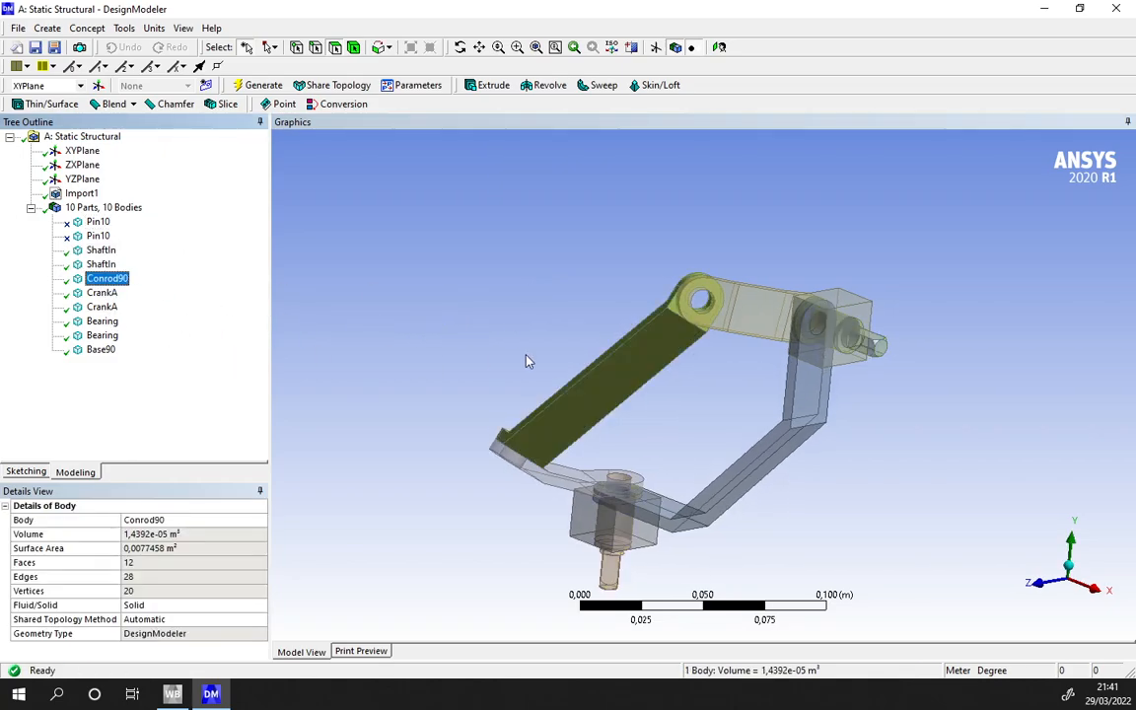
{"action": "middle_click_drag", "start_coordinate": [527, 358], "coordinate": [658, 337]}
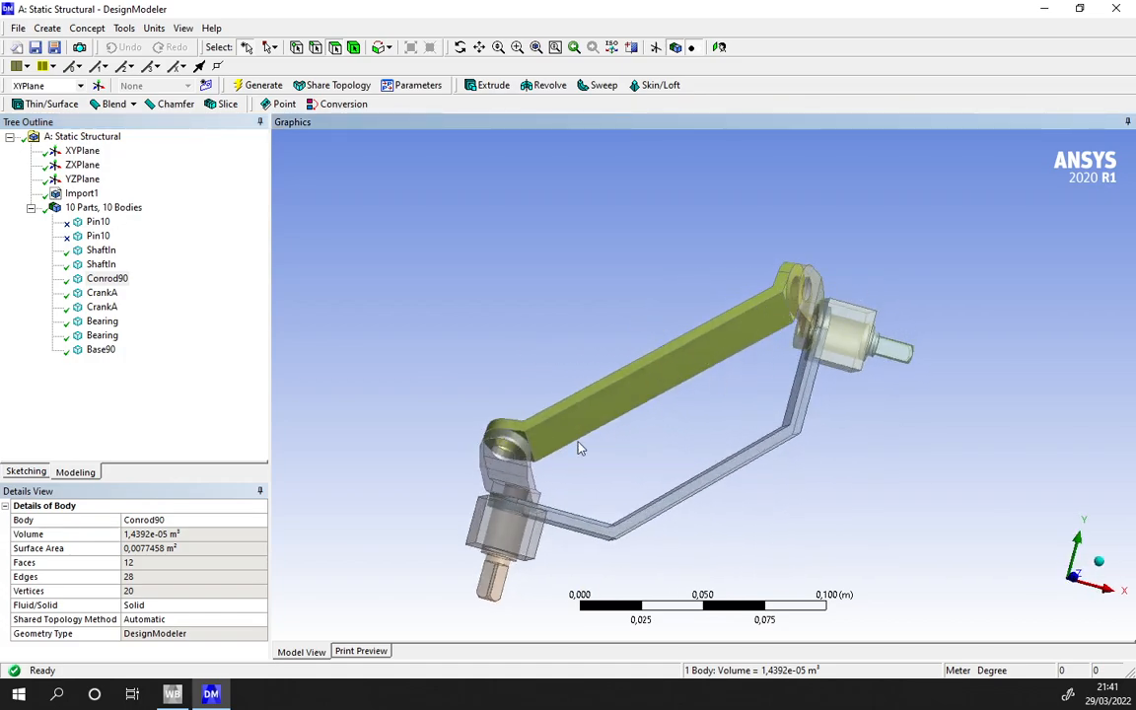
{"action": "middle_click_drag", "start_coordinate": [807, 318], "coordinate": [856, 357]}
{"action": "left_click", "coordinate": [101, 293]}
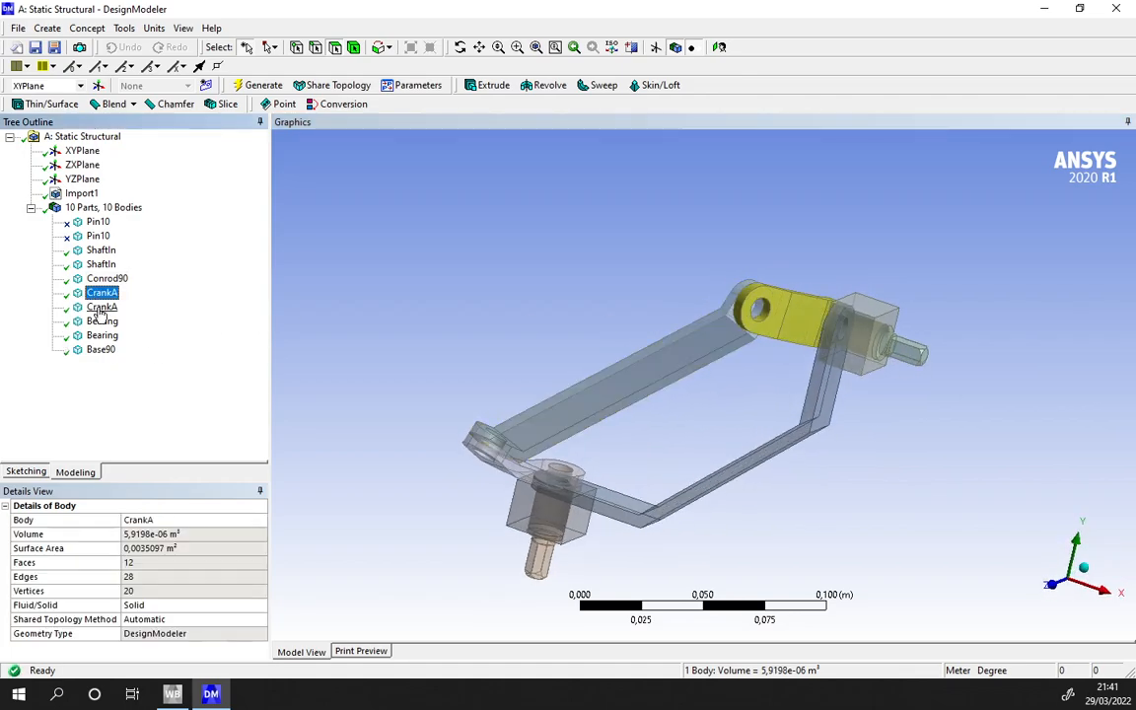
{"action": "middle_click_drag", "start_coordinate": [631, 360], "coordinate": [712, 296]}
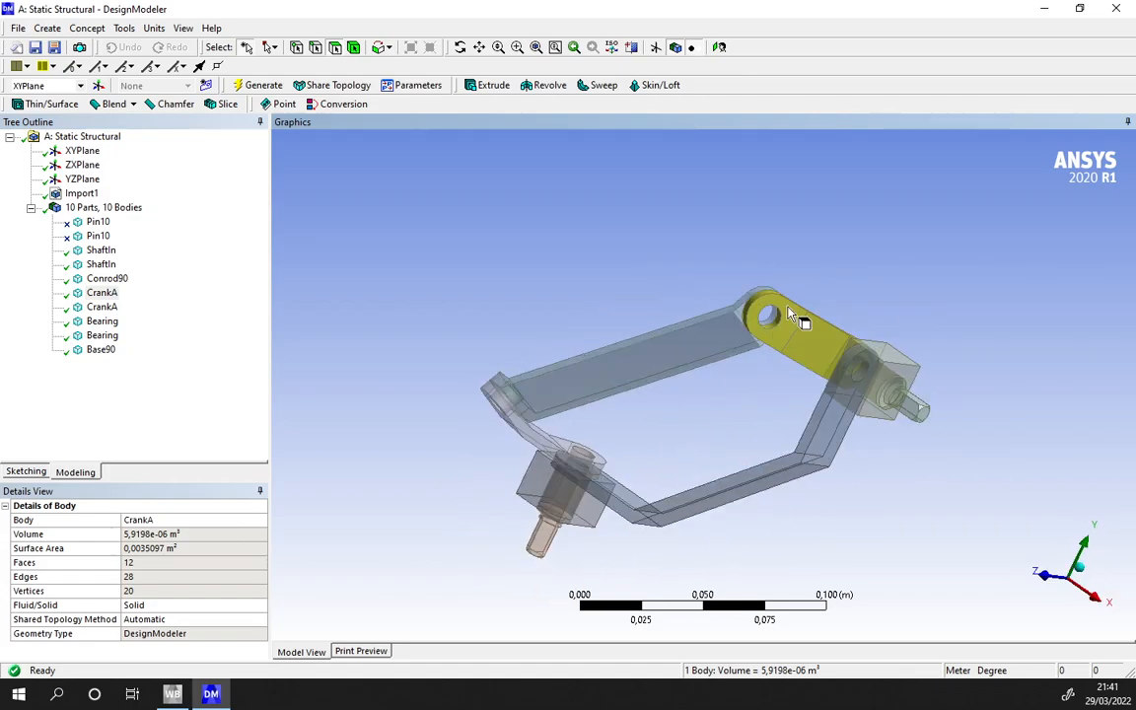
{"action": "left_click", "coordinate": [96, 321]}
{"action": "left_click", "coordinate": [103, 338]}
{"action": "left_click", "coordinate": [106, 324]}
{"action": "left_click", "coordinate": [95, 353]}
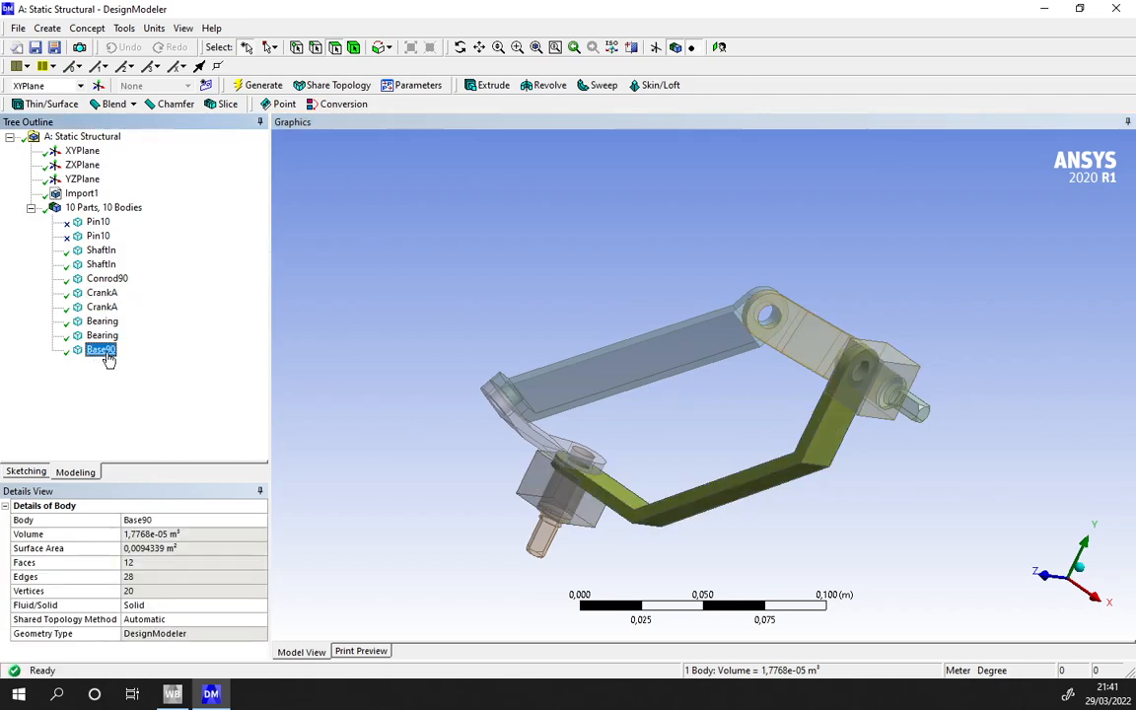
{"action": "middle_click_drag", "start_coordinate": [803, 492], "coordinate": [818, 540]}
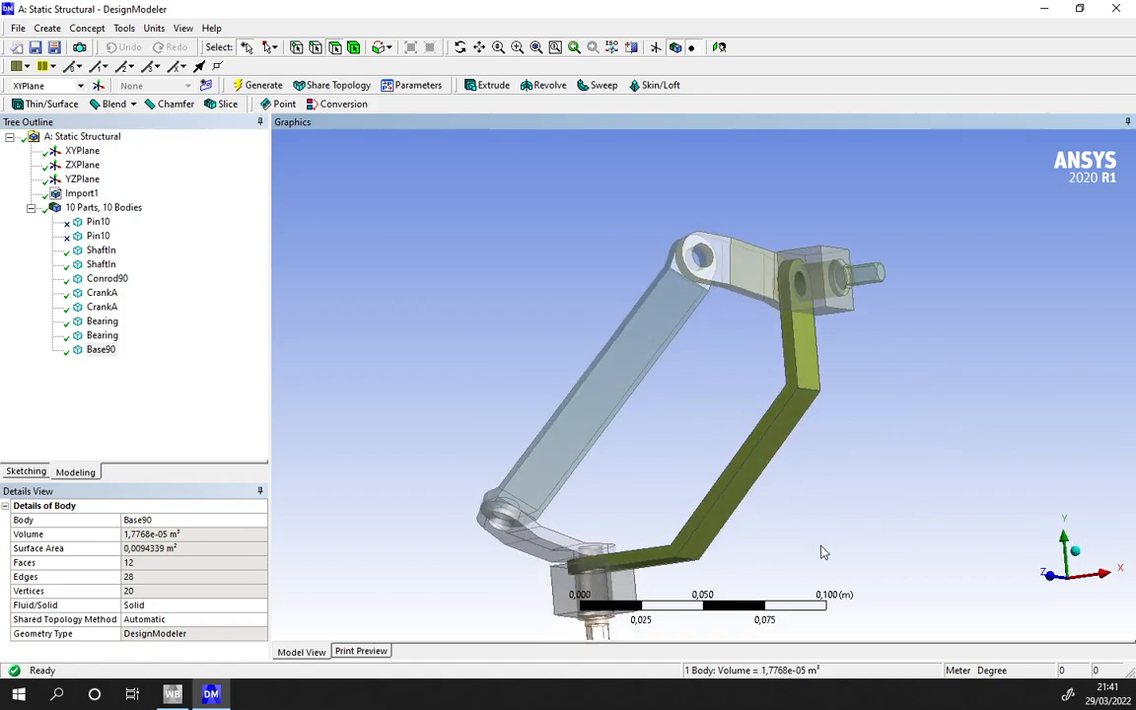
- Form a new part from Base90 and the two Bearing bodies and name it Base
{"action": "left_click", "coordinate": [103, 350]}
{"action": "left_click", "coordinate": [102, 335], "text": "ctrl"}
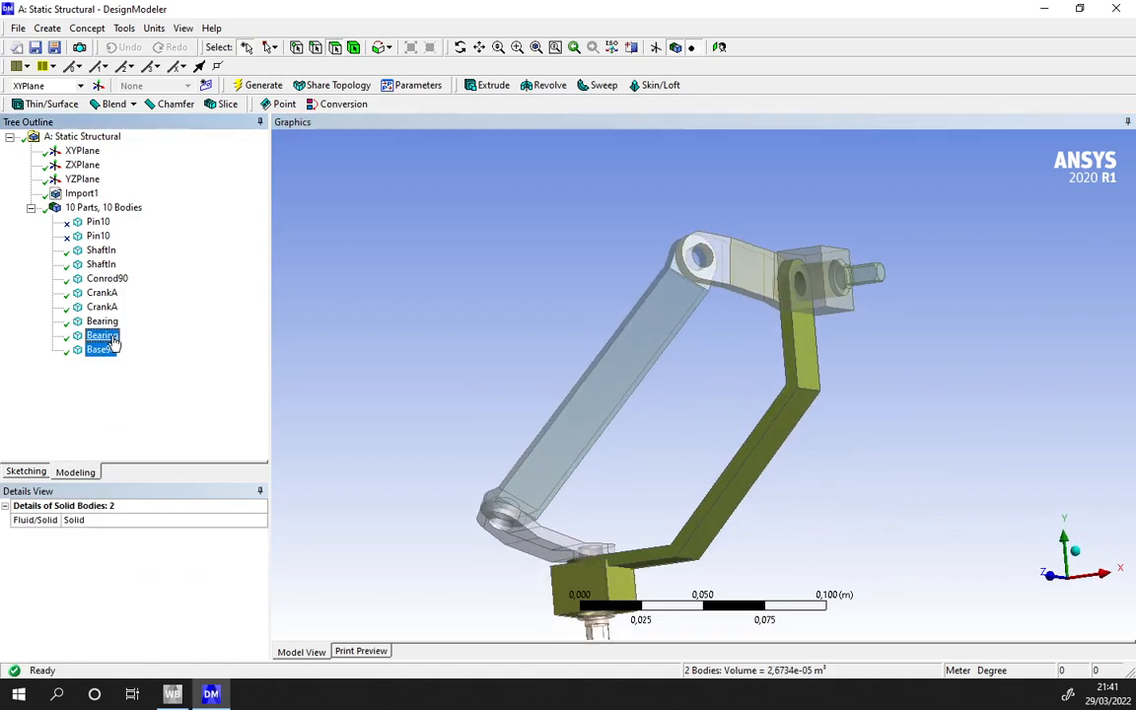
{"action": "left_click", "coordinate": [98, 323], "text": "ctrl"}
{"action": "right_click", "coordinate": [100, 327]}
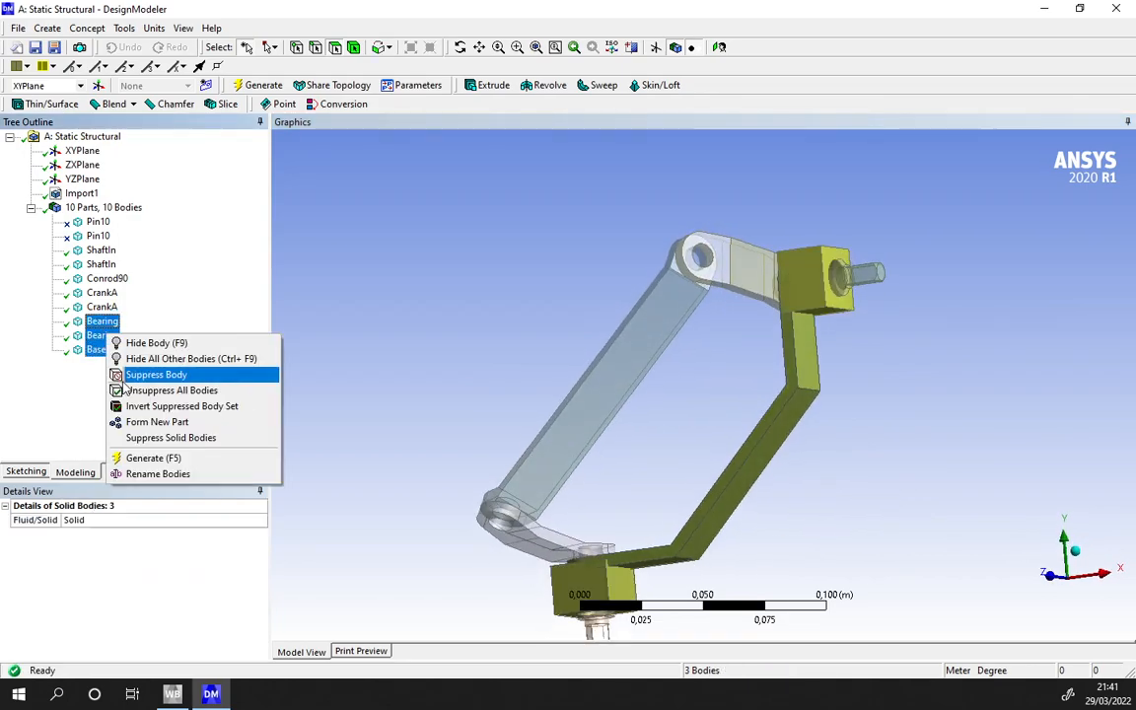
{"action": "left_click", "coordinate": [144, 426]}
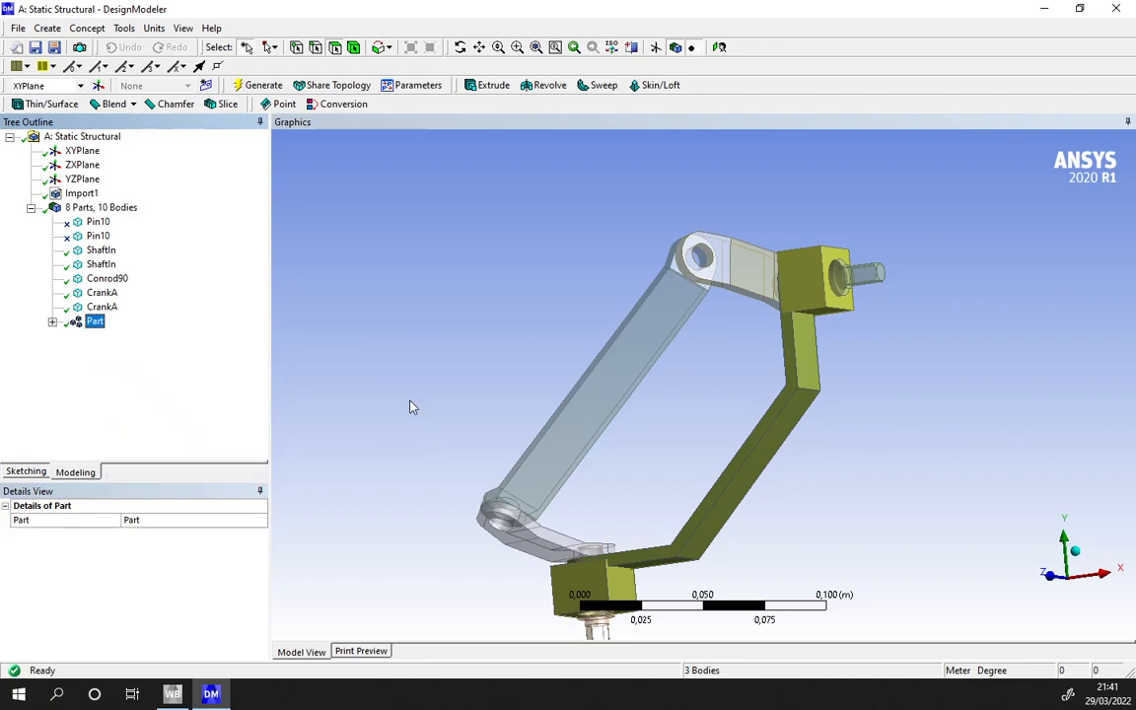
{"action": "left_click", "coordinate": [168, 518]}
{"action": "type", "text": "Base"}
{"action": "key", "text": "Return"}
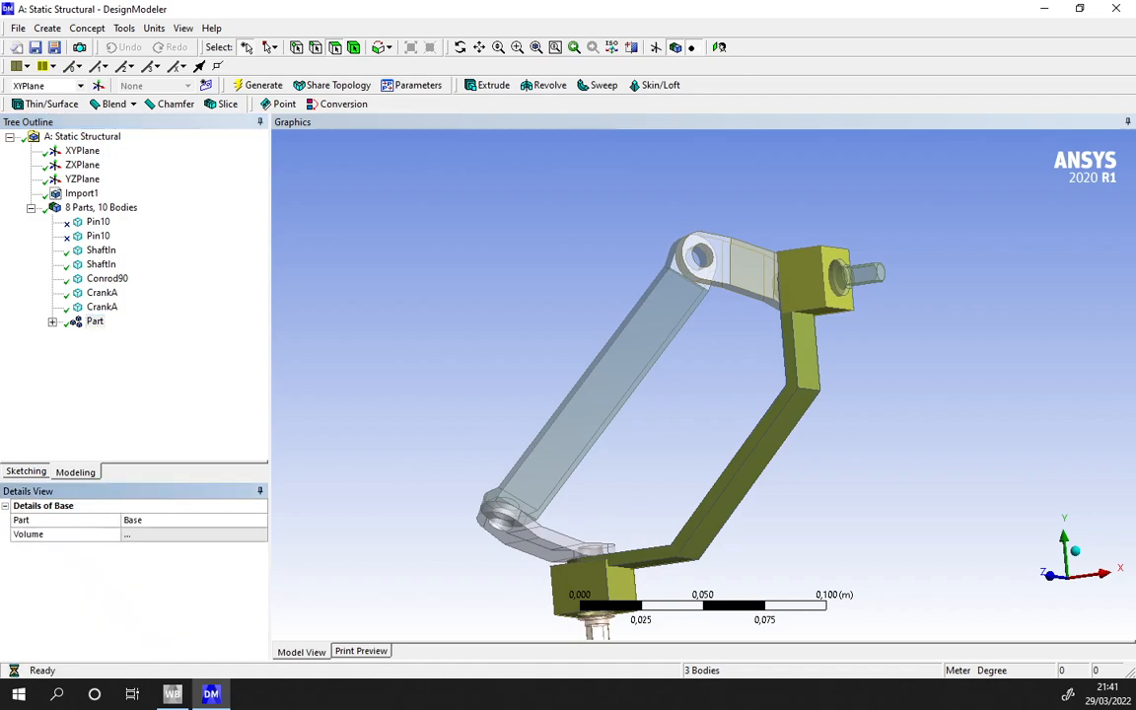
- Form a new part from the first ShaftIn body and its adjoining CrankA and name it Entrada
{"action": "left_click", "coordinate": [100, 308]}
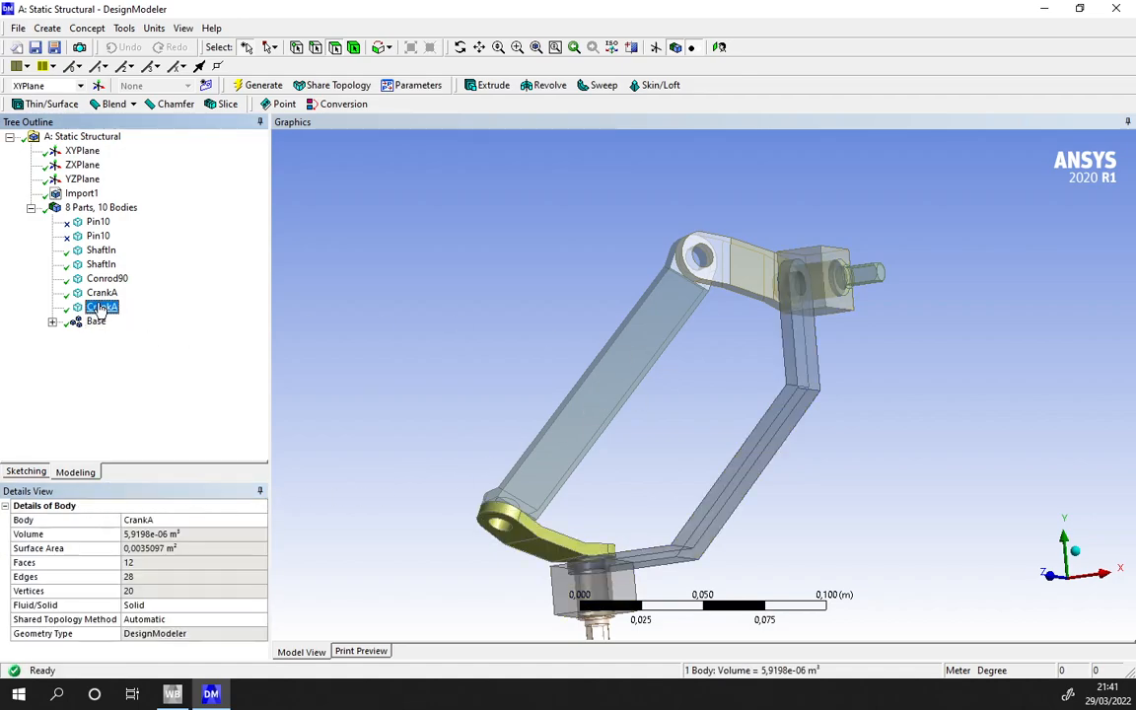
{"action": "left_click", "coordinate": [1077, 554]}
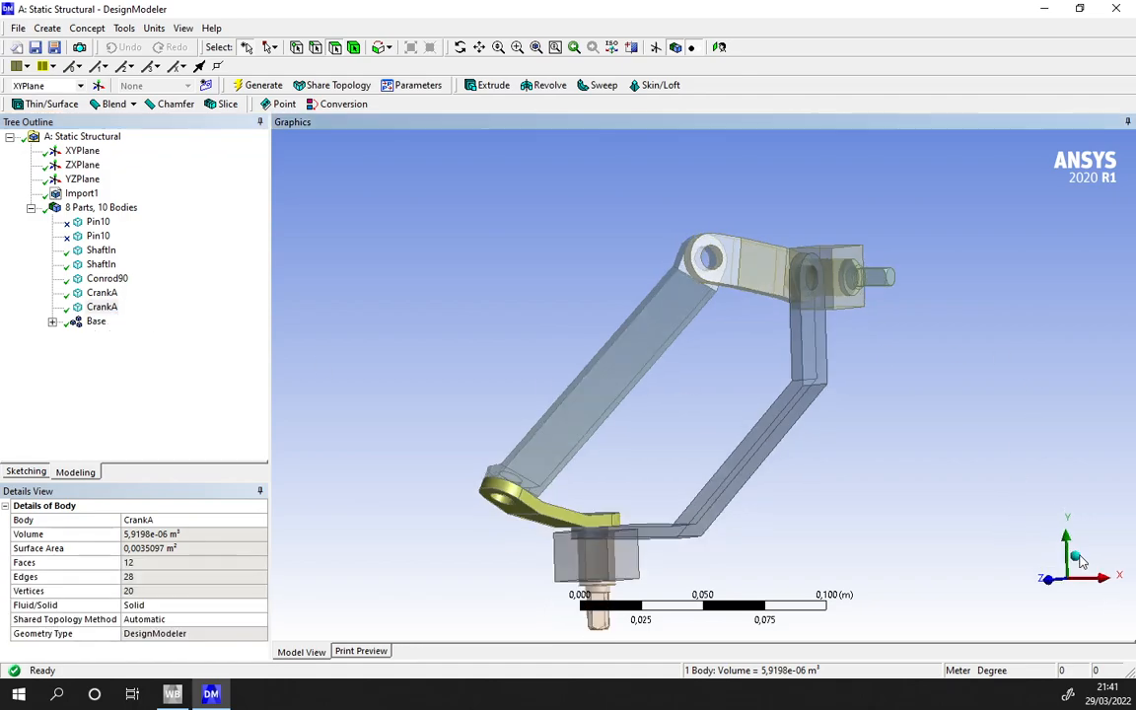
{"action": "left_click", "coordinate": [103, 293]}
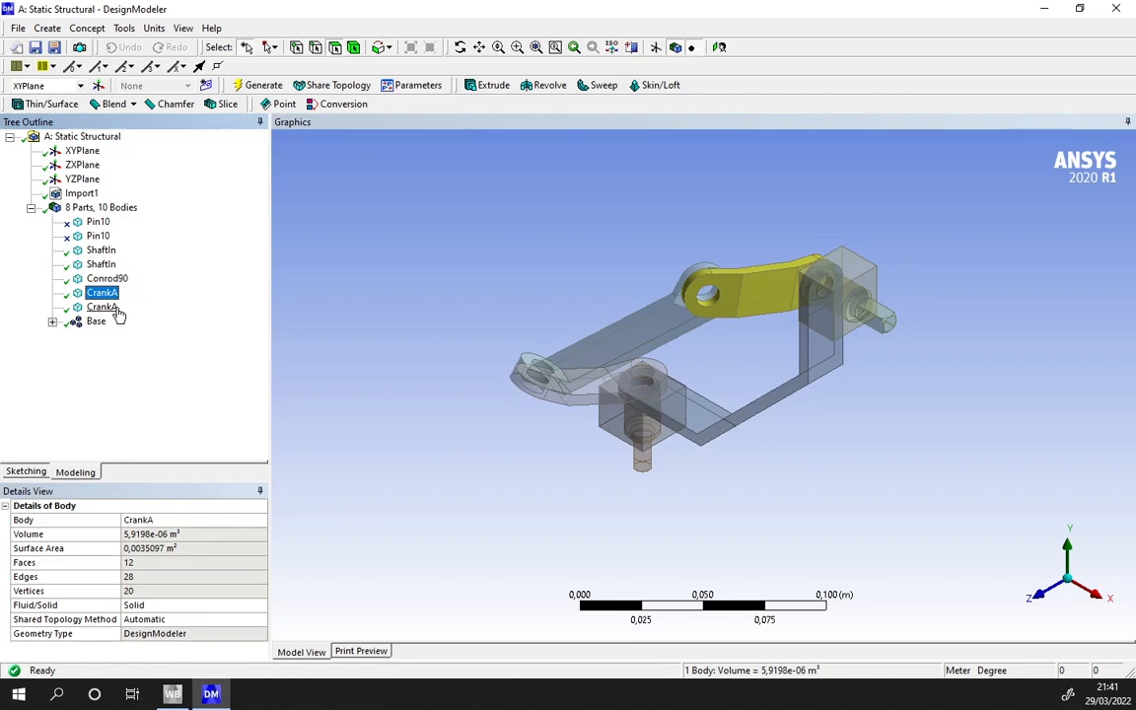
{"action": "left_click", "coordinate": [99, 253]}
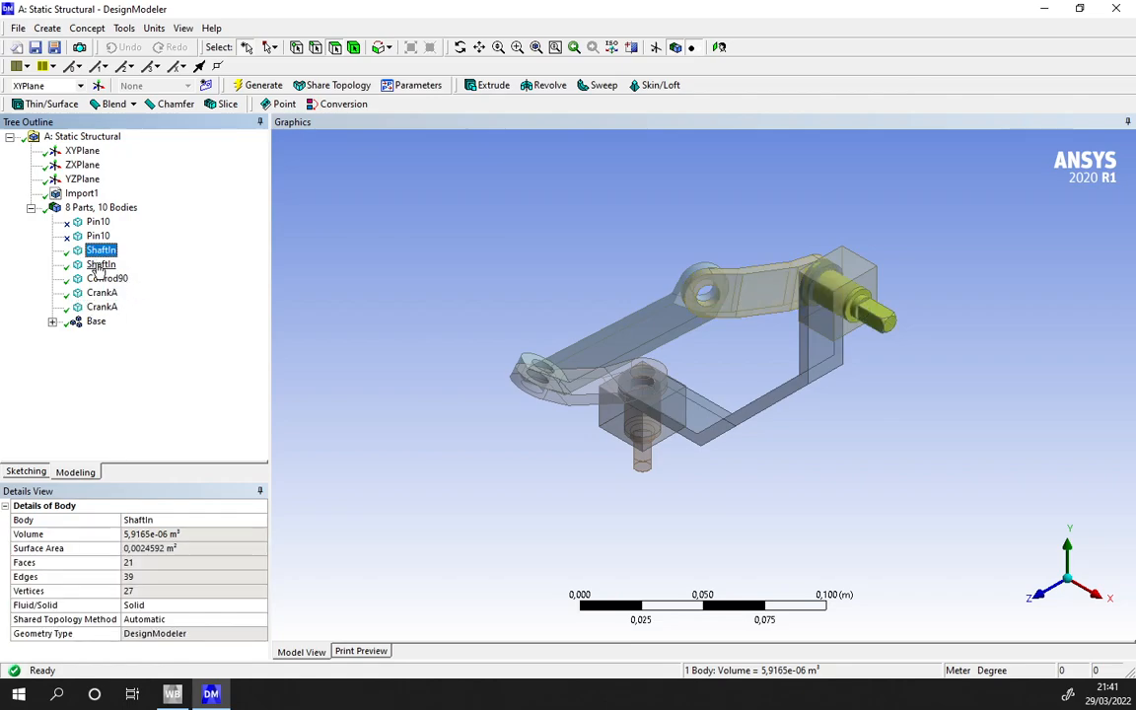
{"action": "left_click", "coordinate": [108, 293], "text": "ctrl"}
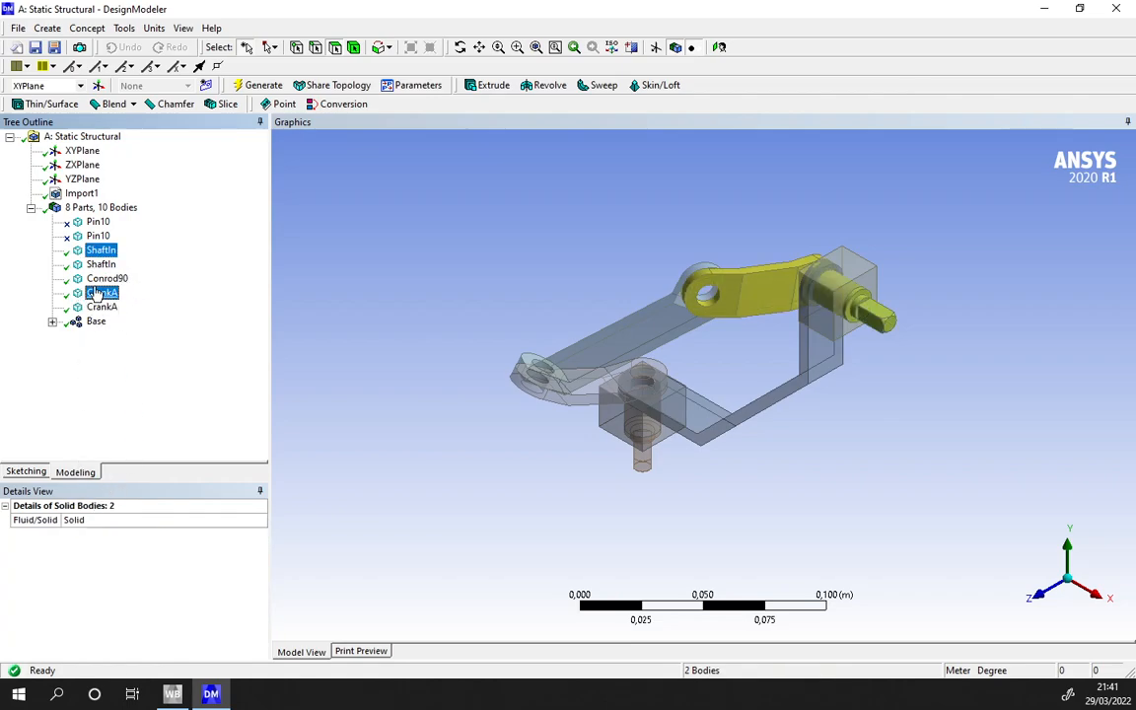
{"action": "right_click", "coordinate": [103, 305]}
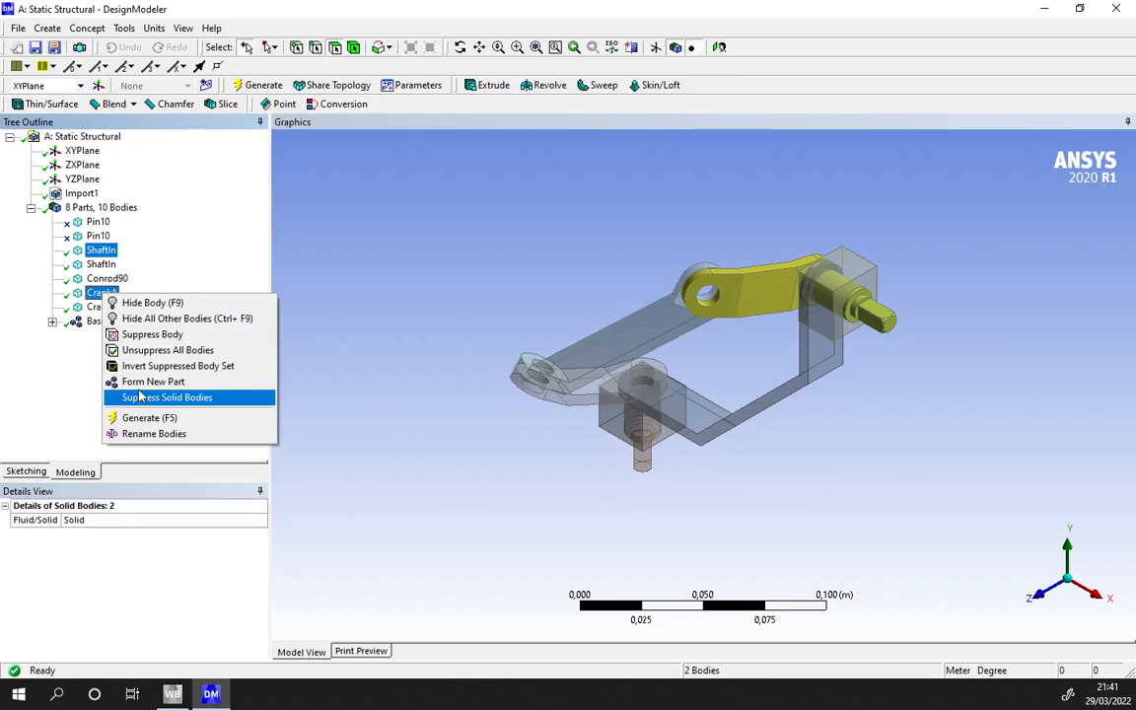
{"action": "left_click", "coordinate": [133, 347]}
{"action": "left_click", "coordinate": [173, 519]}
{"action": "type", "text": "Entrada"}
{"action": "key", "text": "Return"}
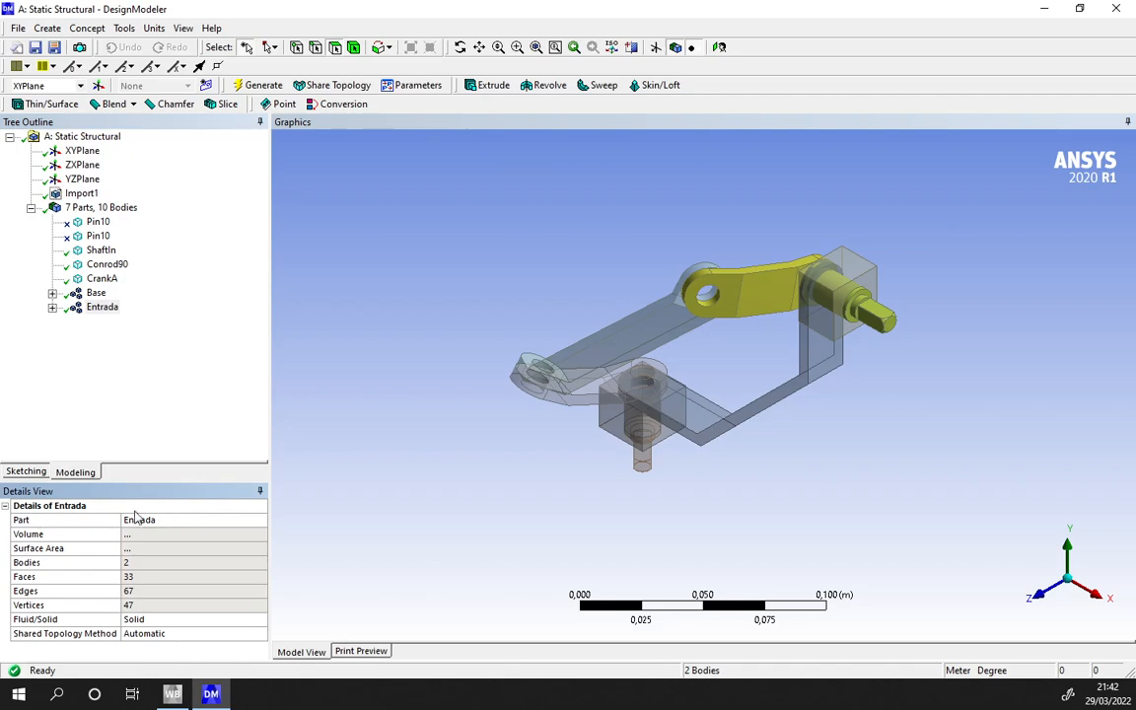
- Form a new part from the remaining ShaftIn and CrankA bodies and name it Salida
{"action": "left_click", "coordinate": [107, 253]}
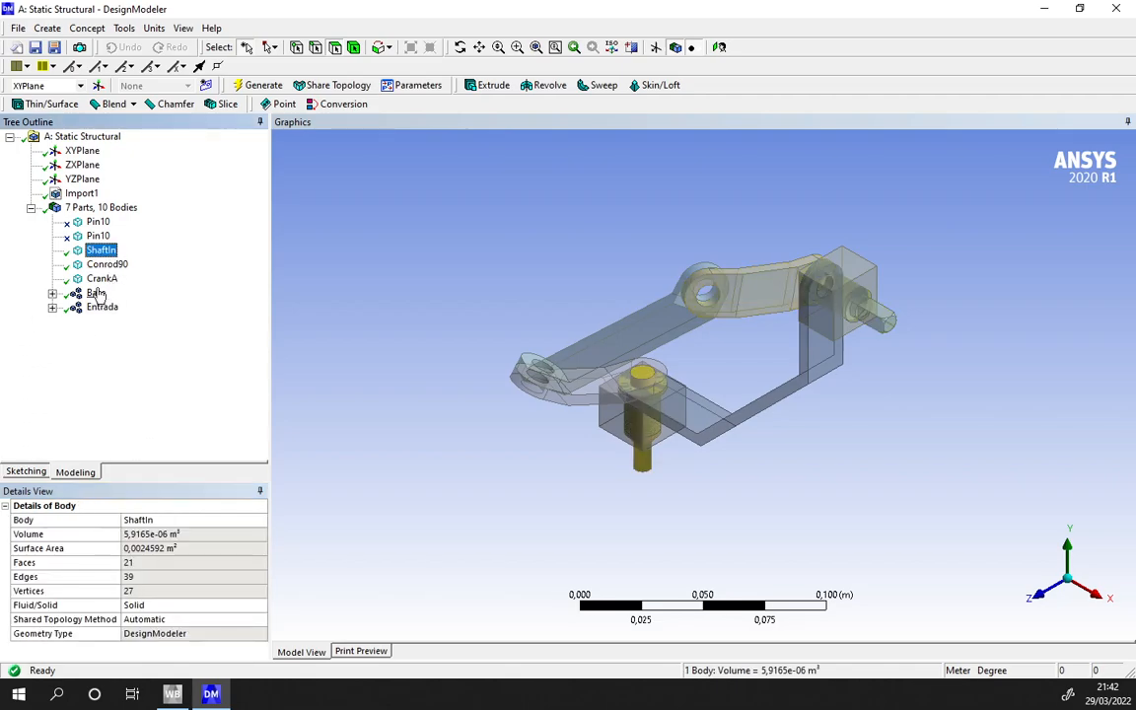
{"action": "left_click", "coordinate": [100, 280], "text": "ctrl"}
{"action": "right_click", "coordinate": [101, 283]}
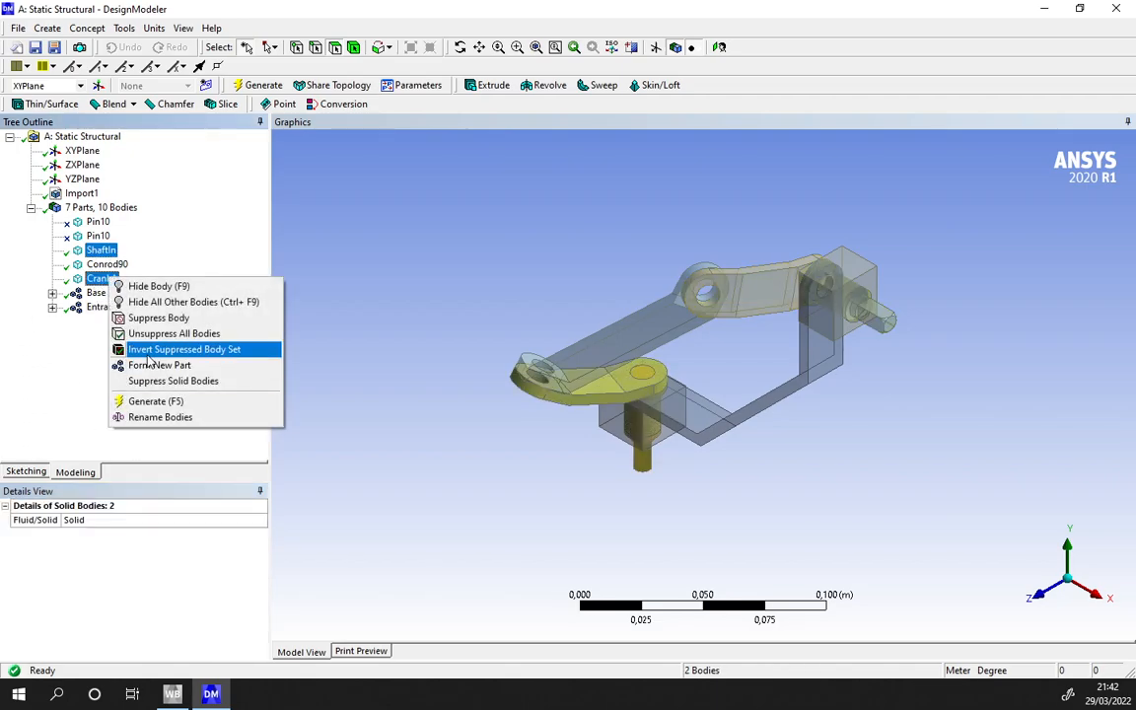
{"action": "left_click", "coordinate": [158, 365]}
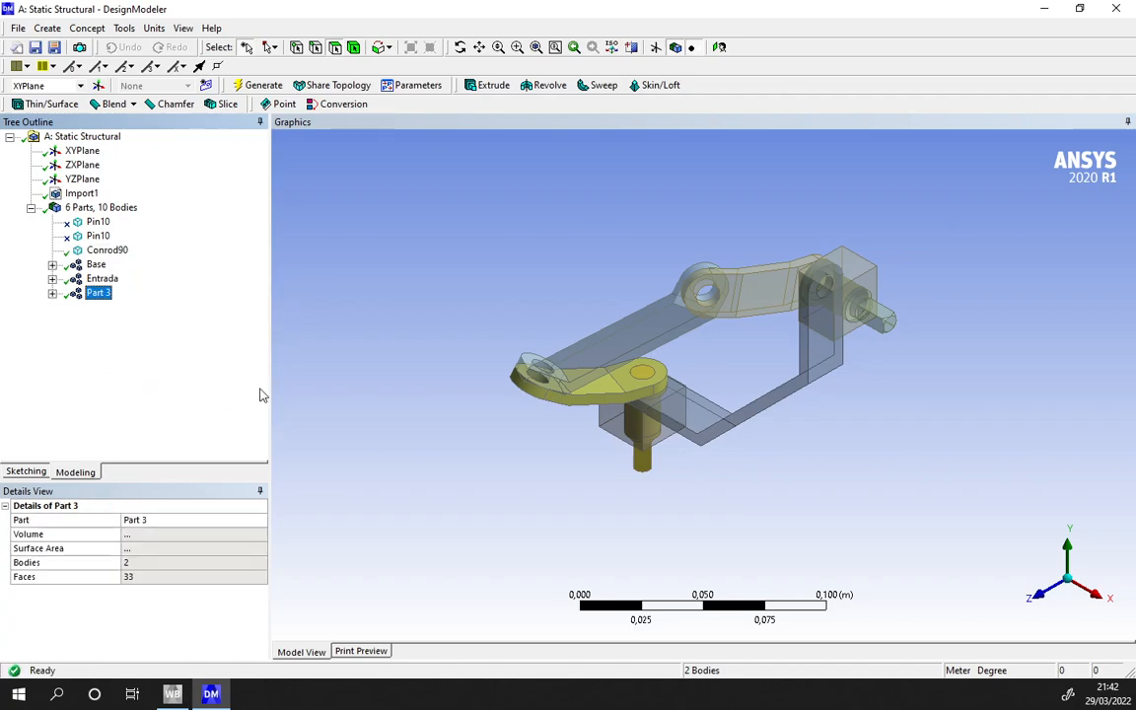
{"action": "left_click", "coordinate": [170, 519]}
{"action": "type", "text": "Salida"}
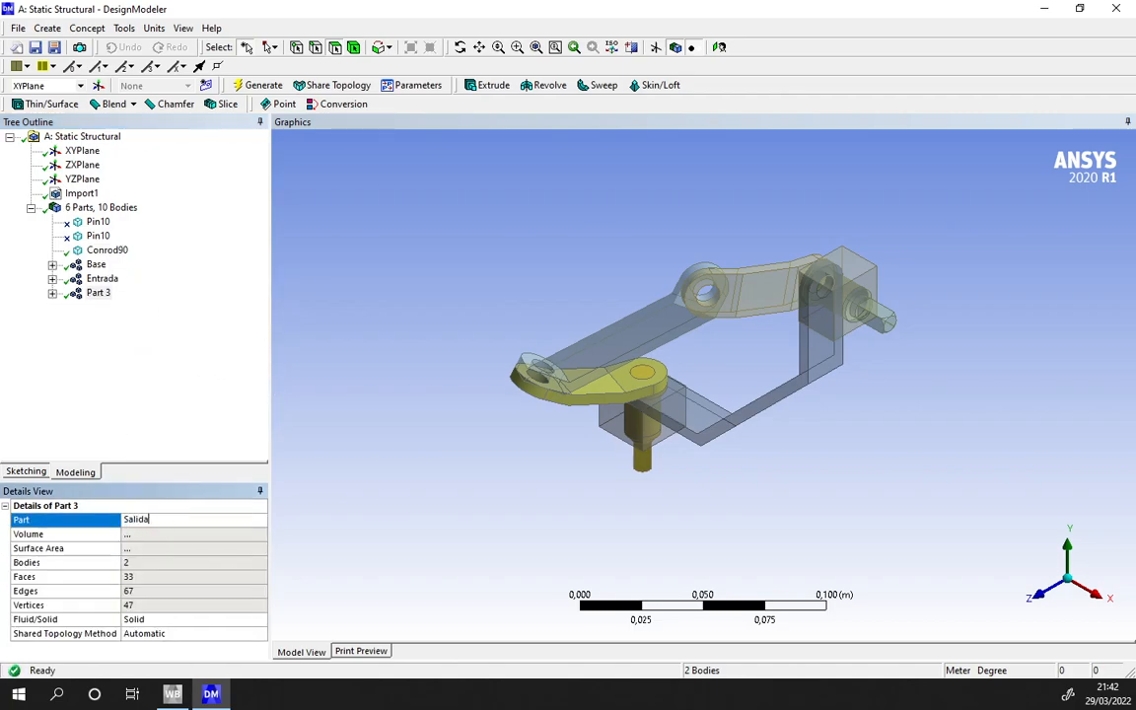
{"action": "key", "text": "Return"}
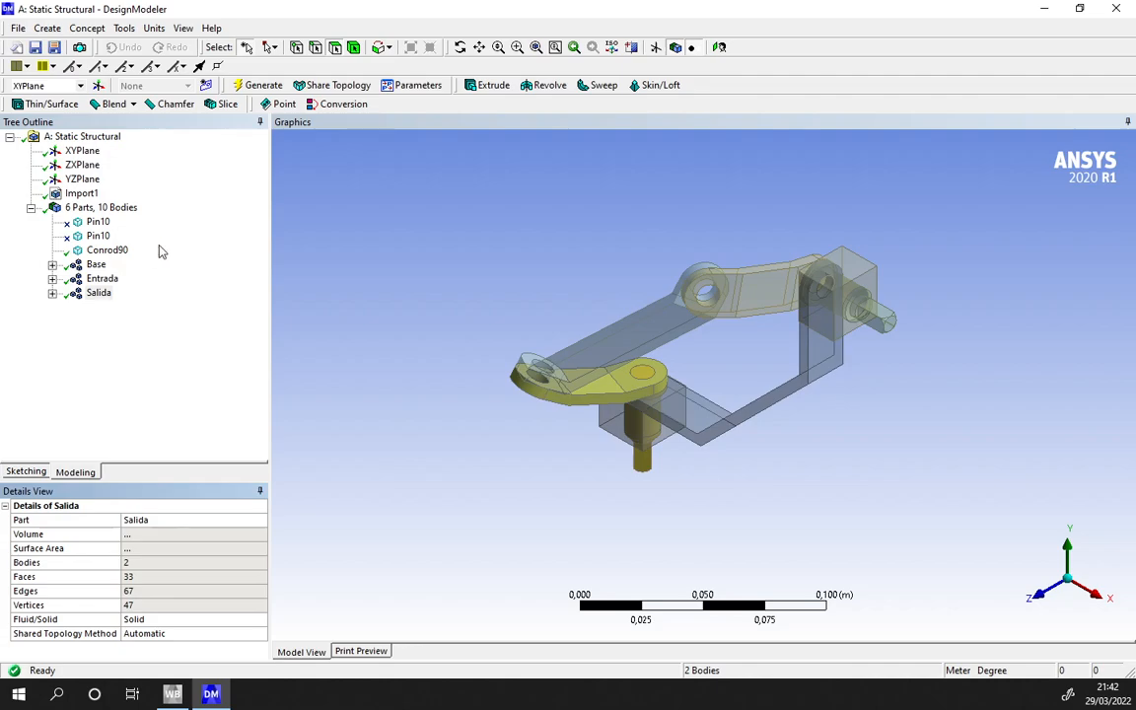
- Check the ungrouped Conrod90 body, leave DesignModeler and open the static structural model in Mechanical
{"action": "left_click", "coordinate": [107, 249]}
{"action": "middle_click_drag", "start_coordinate": [629, 397], "coordinate": [578, 429]}
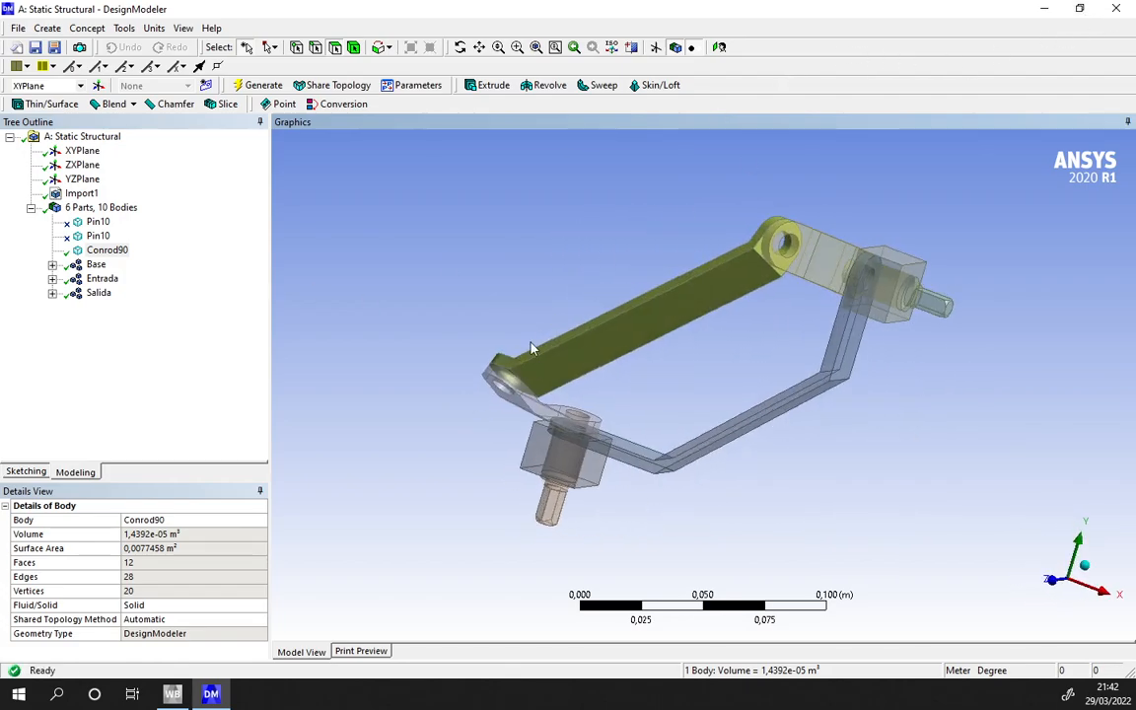
{"action": "left_click", "coordinate": [1120, 6]}
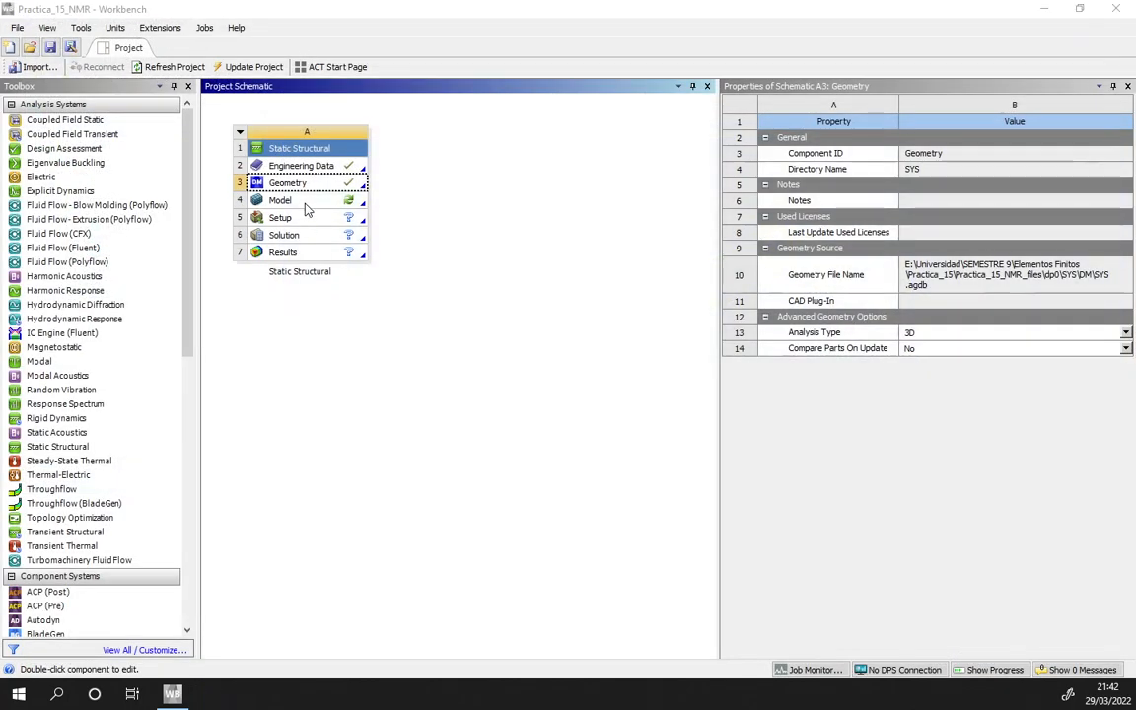
{"action": "double_click", "coordinate": [306, 204]}
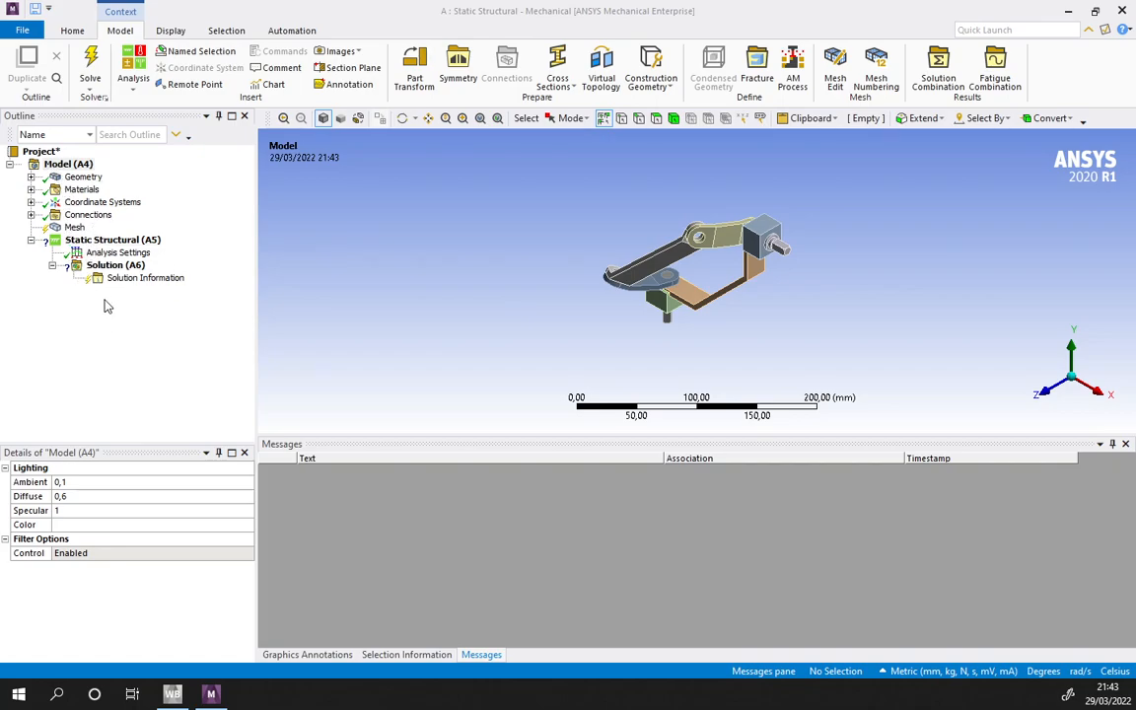
- Examine the Conrod90 body and the bodies contained in the Base, Entrada and Salida parts
{"action": "left_click", "coordinate": [31, 177]}
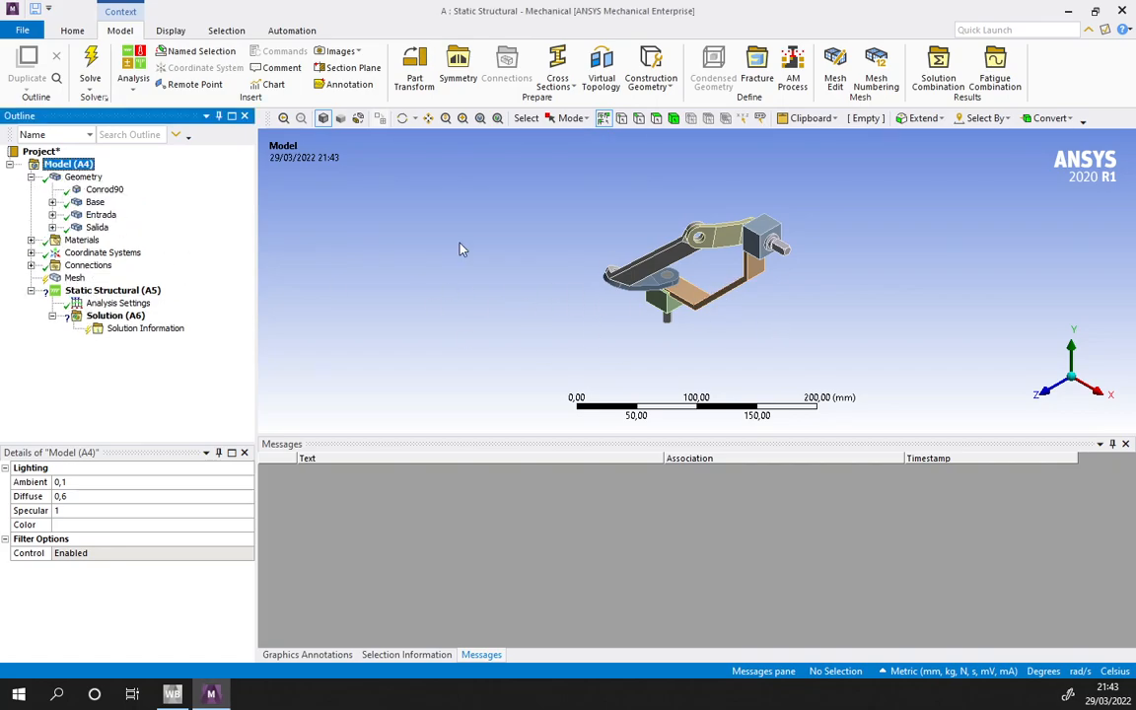
{"action": "scroll", "coordinate": [414, 271], "scroll_direction": "up", "scroll_amount": 4}
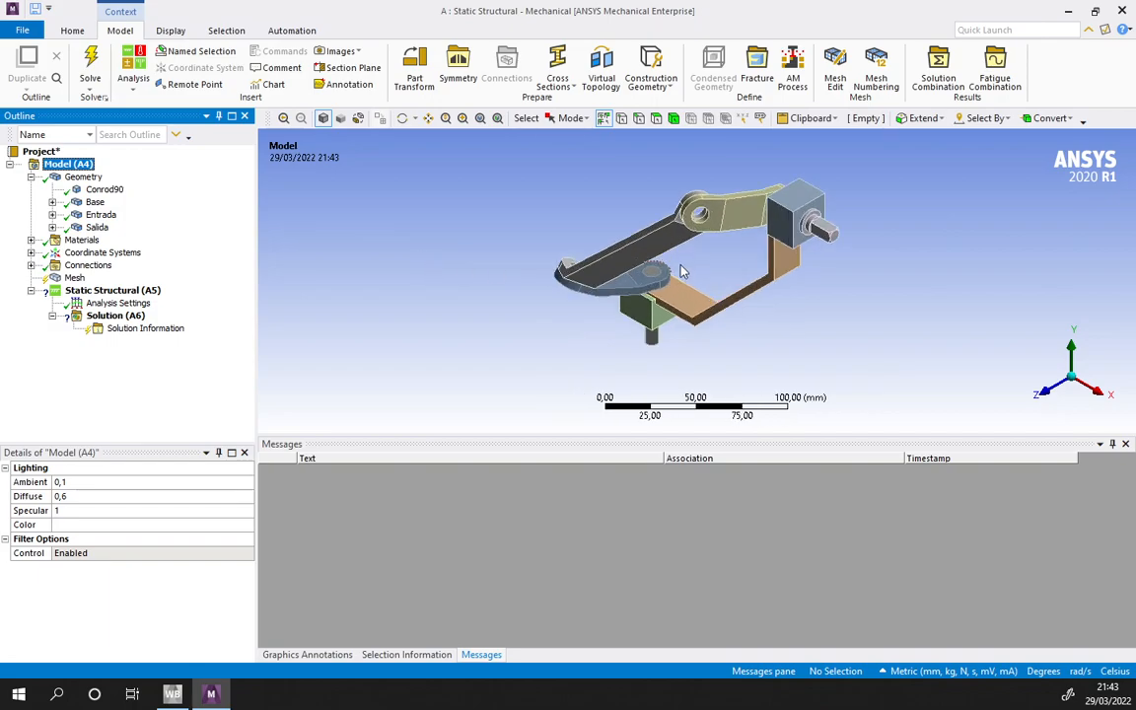
{"action": "left_click", "coordinate": [105, 189]}
{"action": "middle_click_drag", "start_coordinate": [660, 323], "coordinate": [688, 303]}
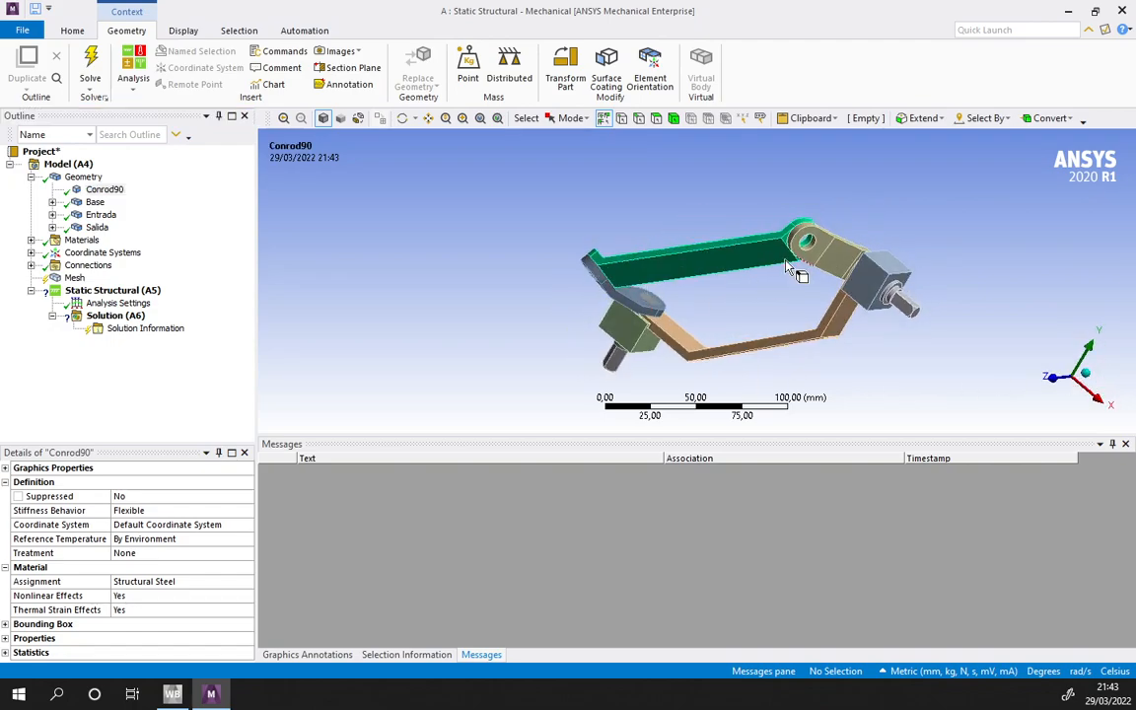
{"action": "left_click", "coordinate": [52, 203]}
{"action": "left_click", "coordinate": [52, 278]}
{"action": "left_click", "coordinate": [53, 315]}
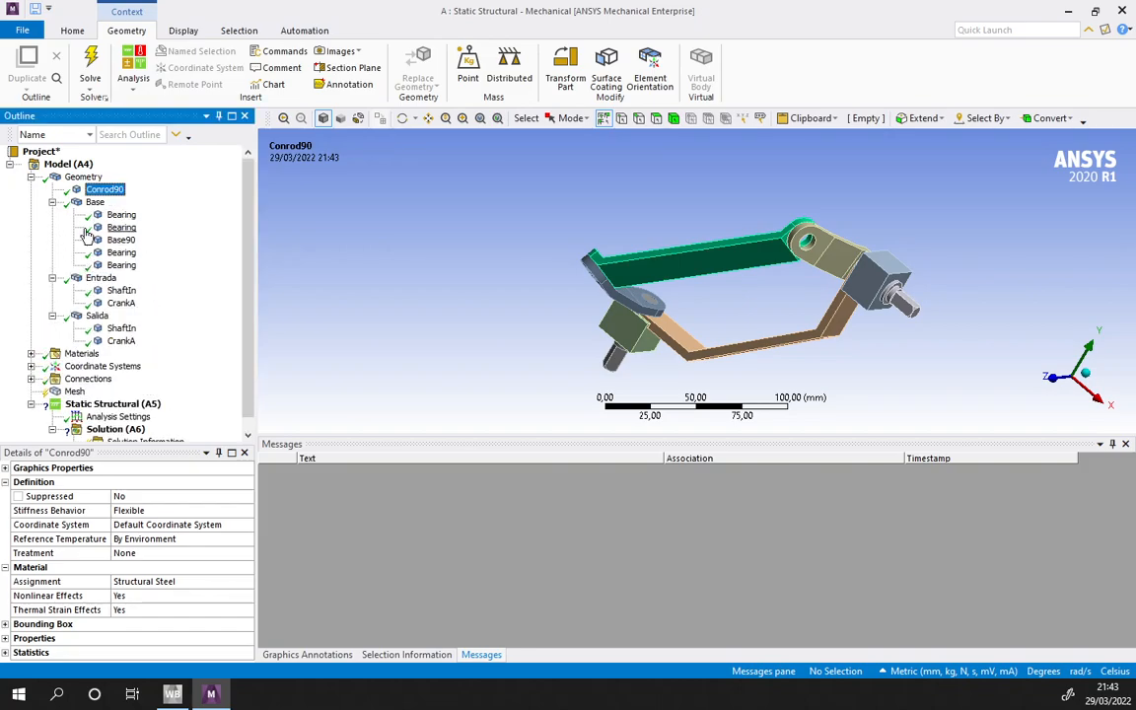
{"action": "middle_click_drag", "start_coordinate": [832, 303], "coordinate": [766, 346]}
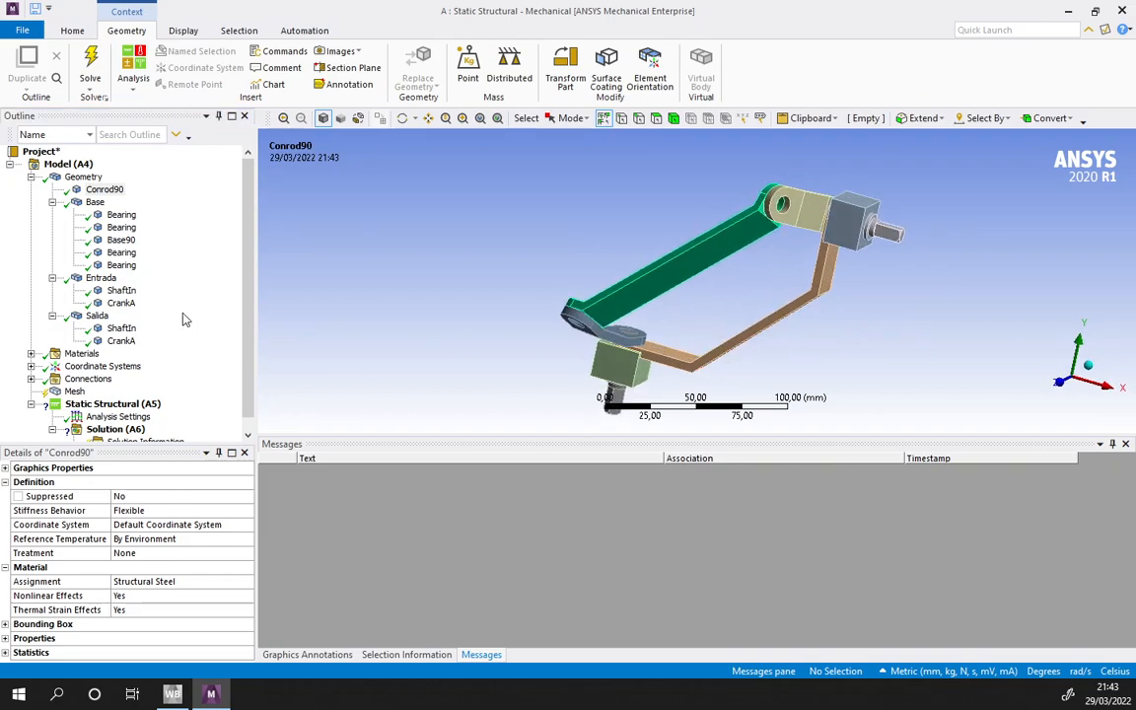
- Suppress the last two Bearing bodies in the Base part, below Base90
{"action": "left_click", "coordinate": [120, 254]}
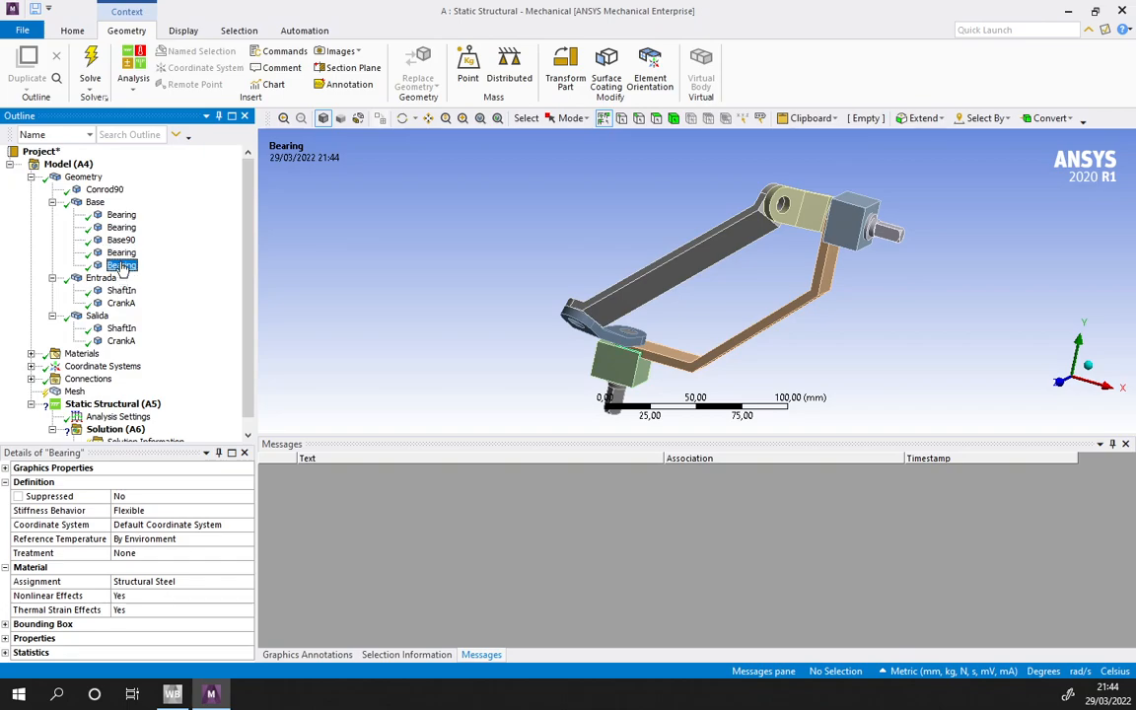
{"action": "middle_click_drag", "start_coordinate": [805, 299], "coordinate": [676, 344]}
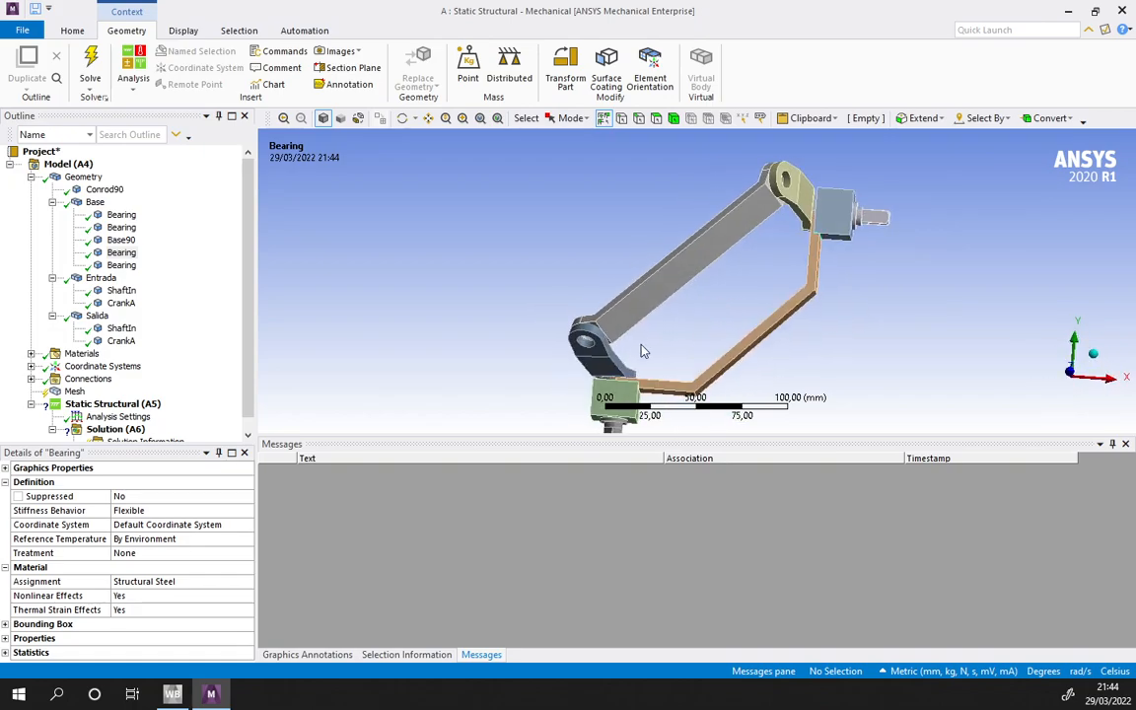
{"action": "right_click", "coordinate": [117, 269]}
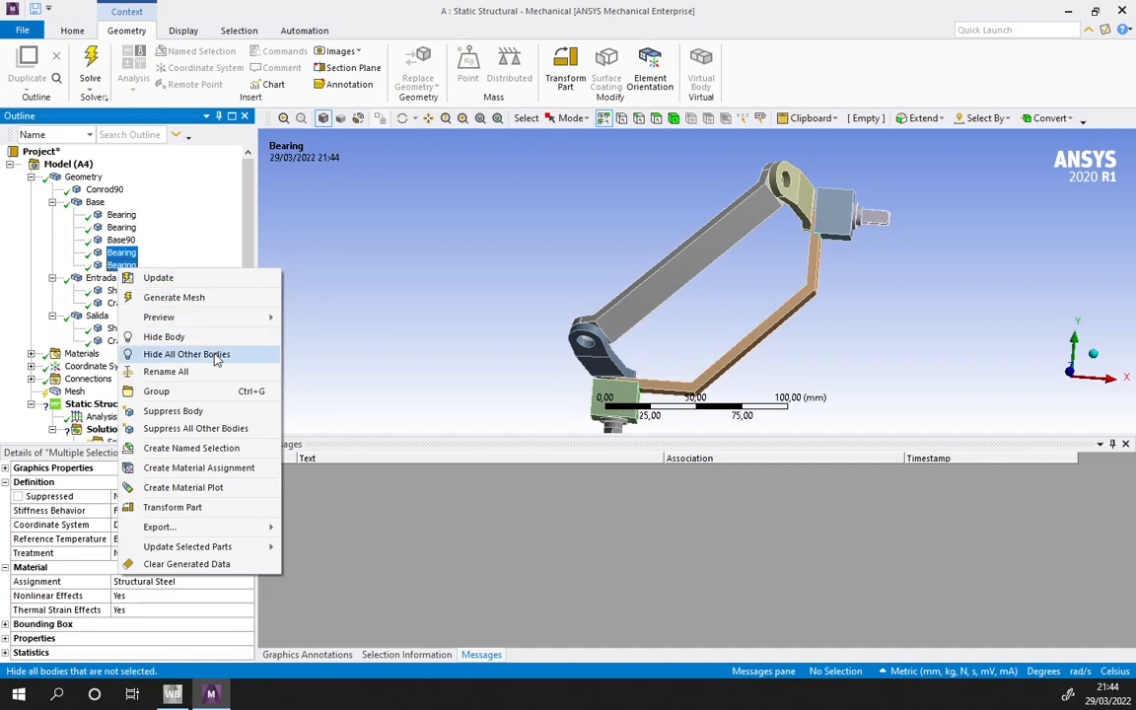
{"action": "left_click", "coordinate": [185, 414]}
- Set the stiffness behavior to Rigid for the active Base bodies and both ShaftIn and CrankA pairs, excluding Conrod90
{"action": "left_click", "coordinate": [122, 214]}
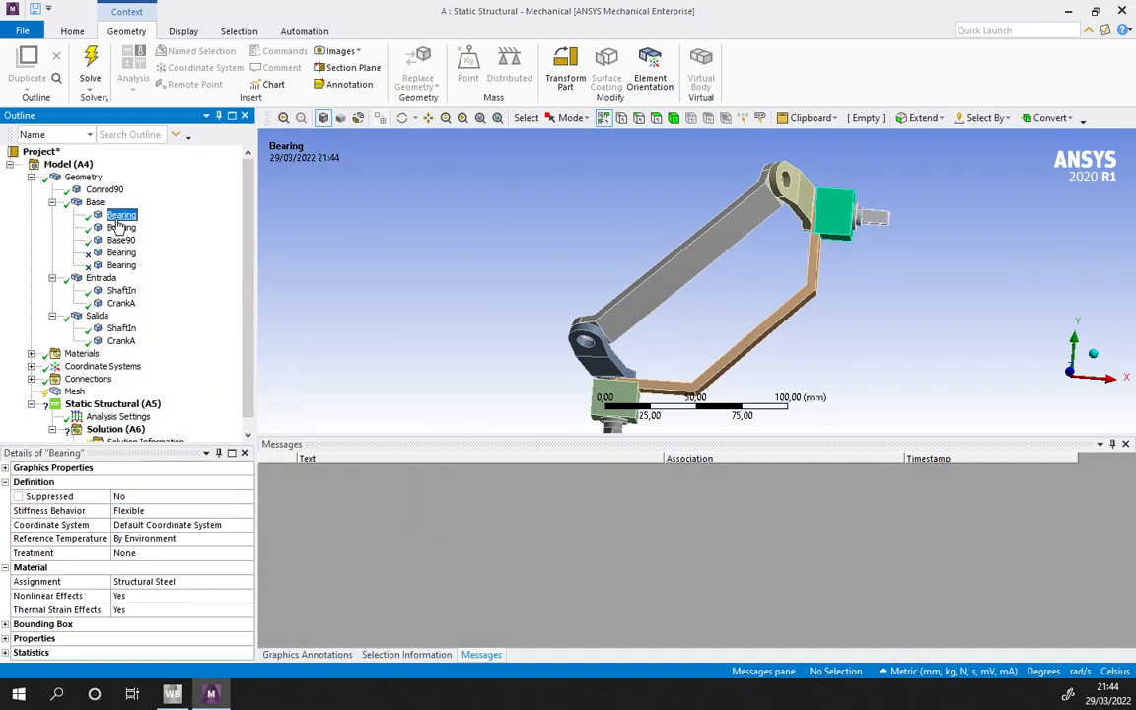
{"action": "left_click", "coordinate": [121, 227], "text": "ctrl"}
{"action": "left_click", "coordinate": [121, 239], "text": "ctrl"}
{"action": "left_click", "coordinate": [118, 302], "text": "ctrl"}
{"action": "left_click", "coordinate": [117, 327], "text": "ctrl"}
{"action": "left_click", "coordinate": [117, 341], "text": "ctrl"}
{"action": "left_click", "coordinate": [133, 510]}
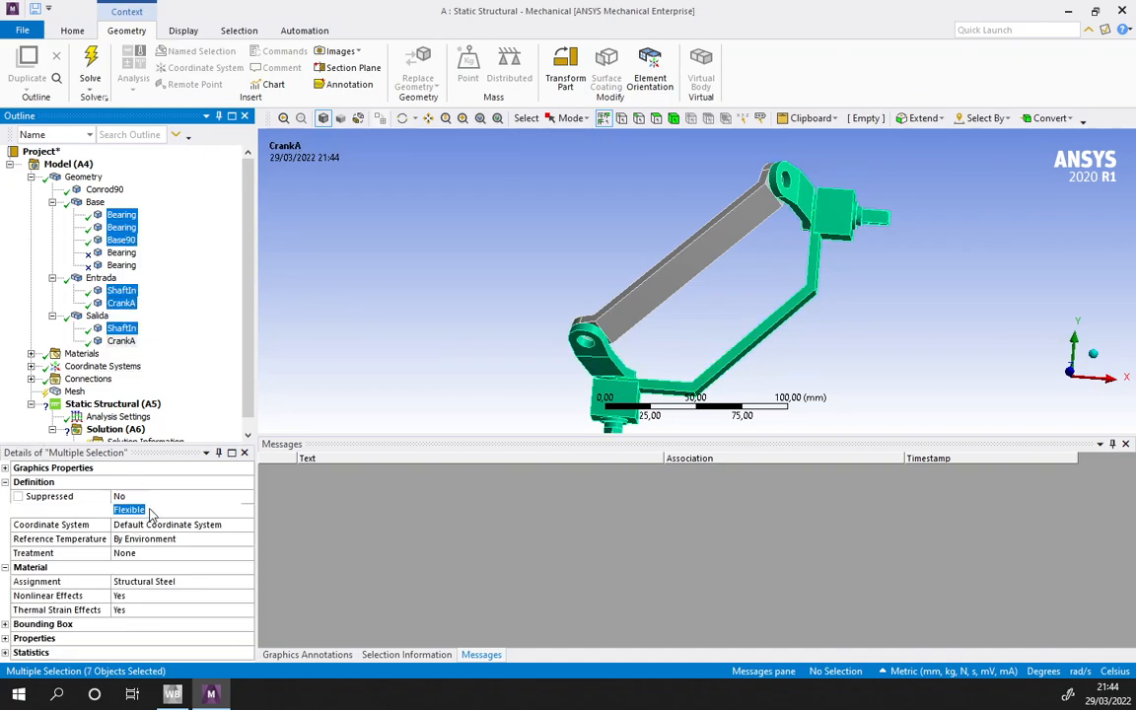
{"action": "left_click", "coordinate": [170, 520]}
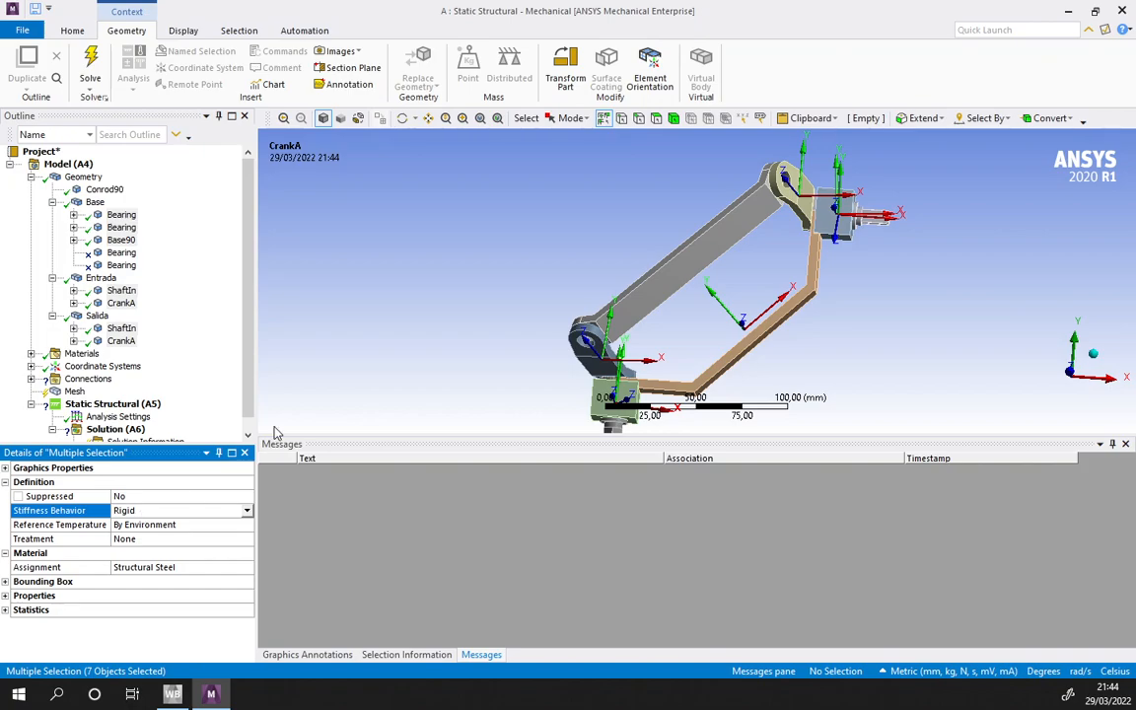
{"action": "left_click", "coordinate": [98, 189]}
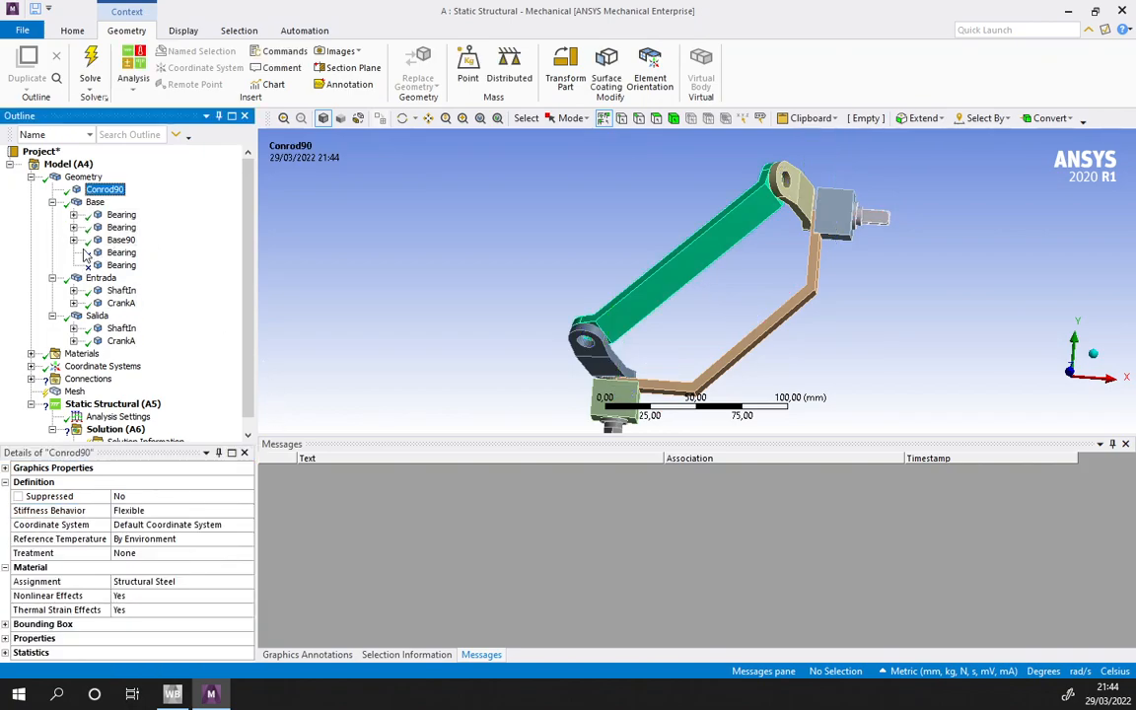
- Delete the automatically generated Contacts group from the model's connections
{"action": "left_click", "coordinate": [33, 176]}
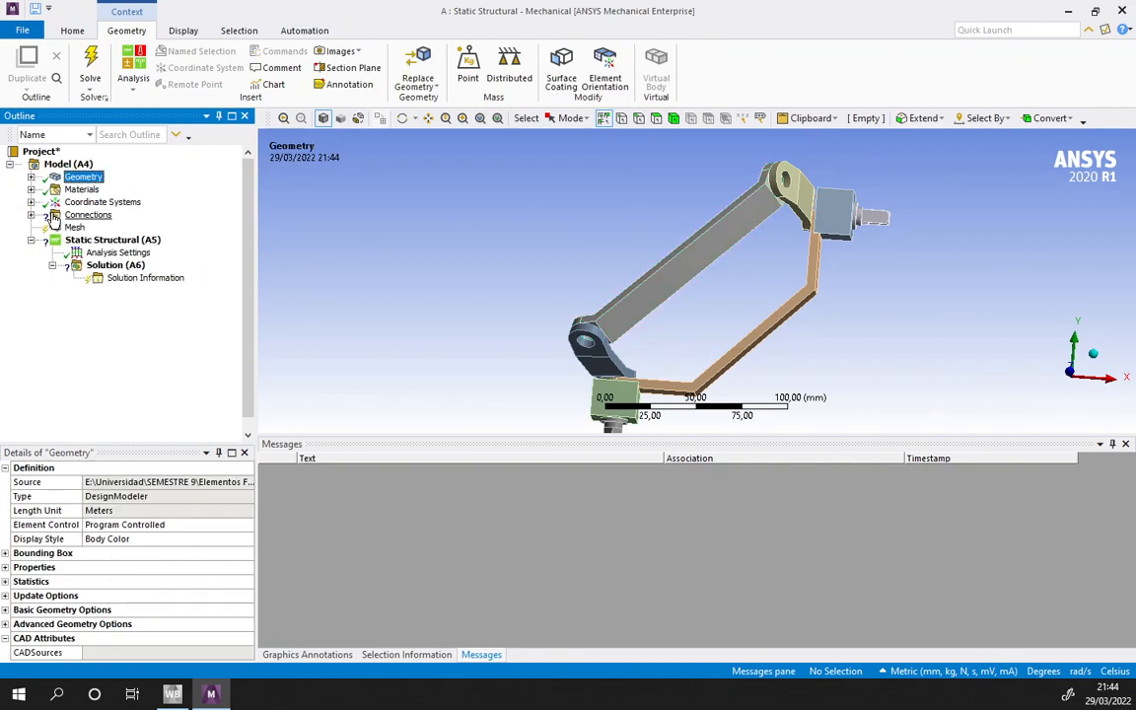
{"action": "left_click", "coordinate": [31, 215]}
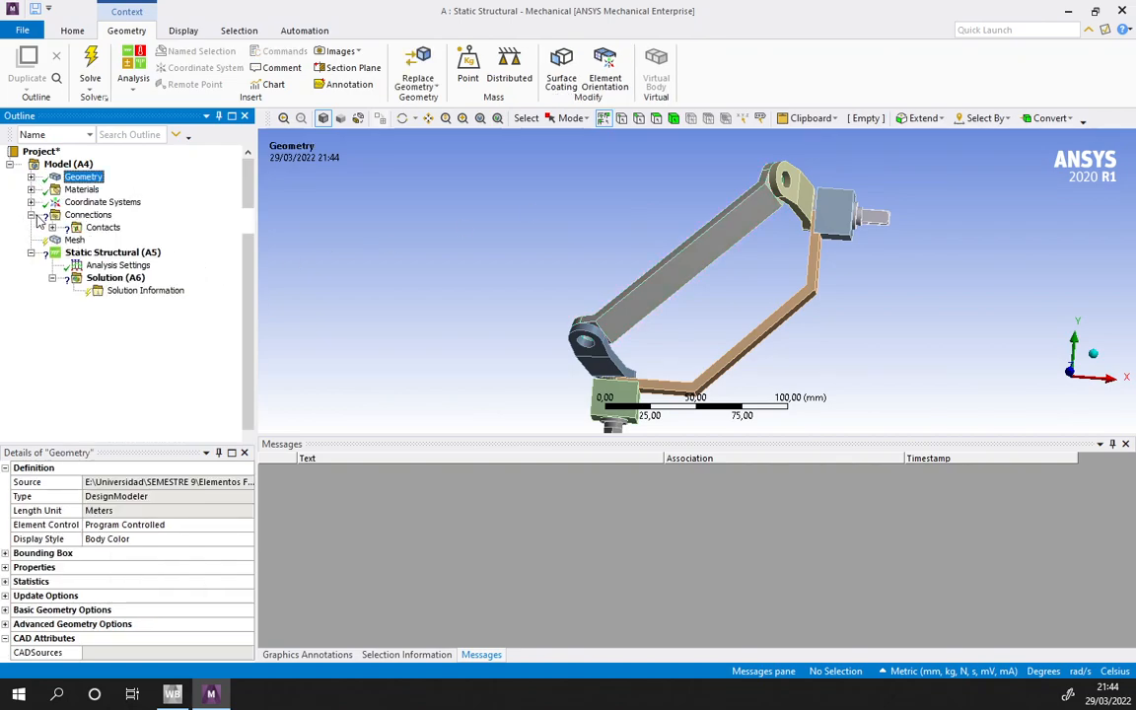
{"action": "left_click", "coordinate": [89, 215]}
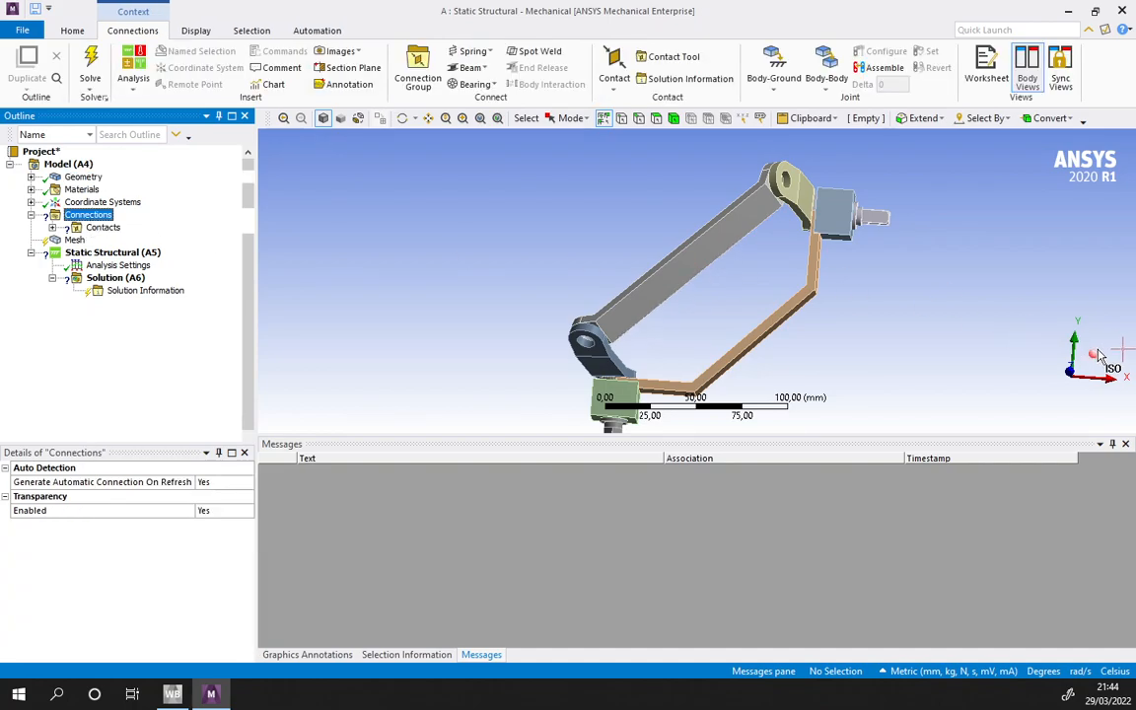
{"action": "left_click", "coordinate": [1096, 354]}
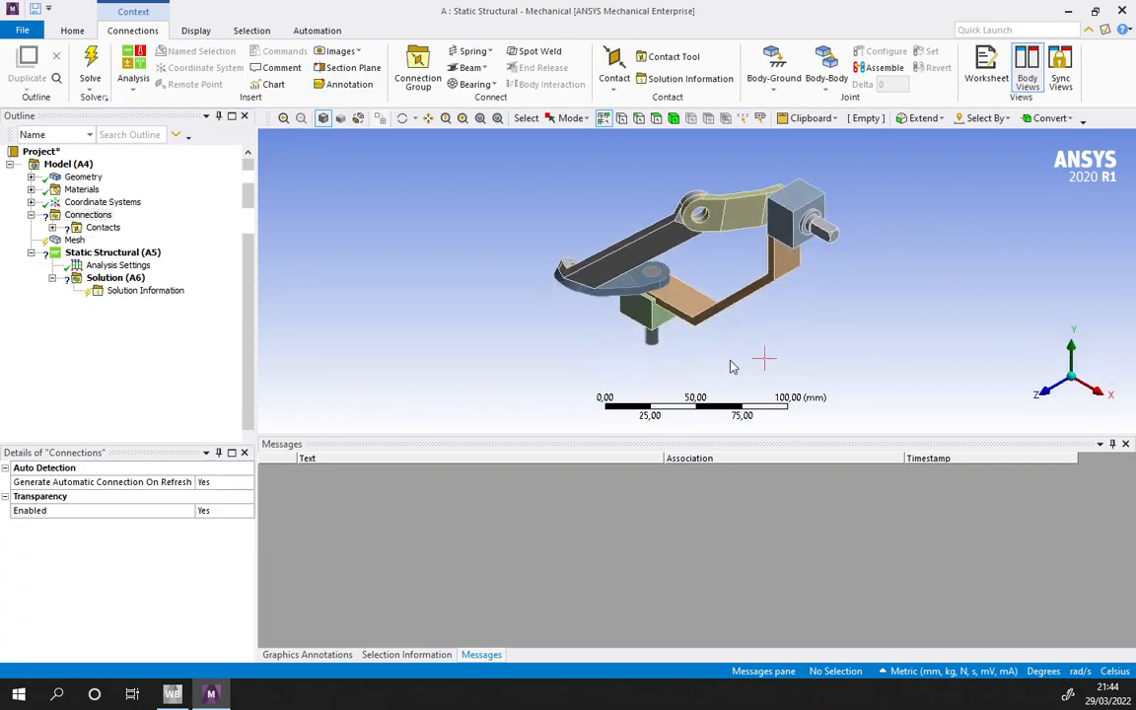
{"action": "left_click", "coordinate": [102, 228]}
{"action": "right_click", "coordinate": [100, 233]}
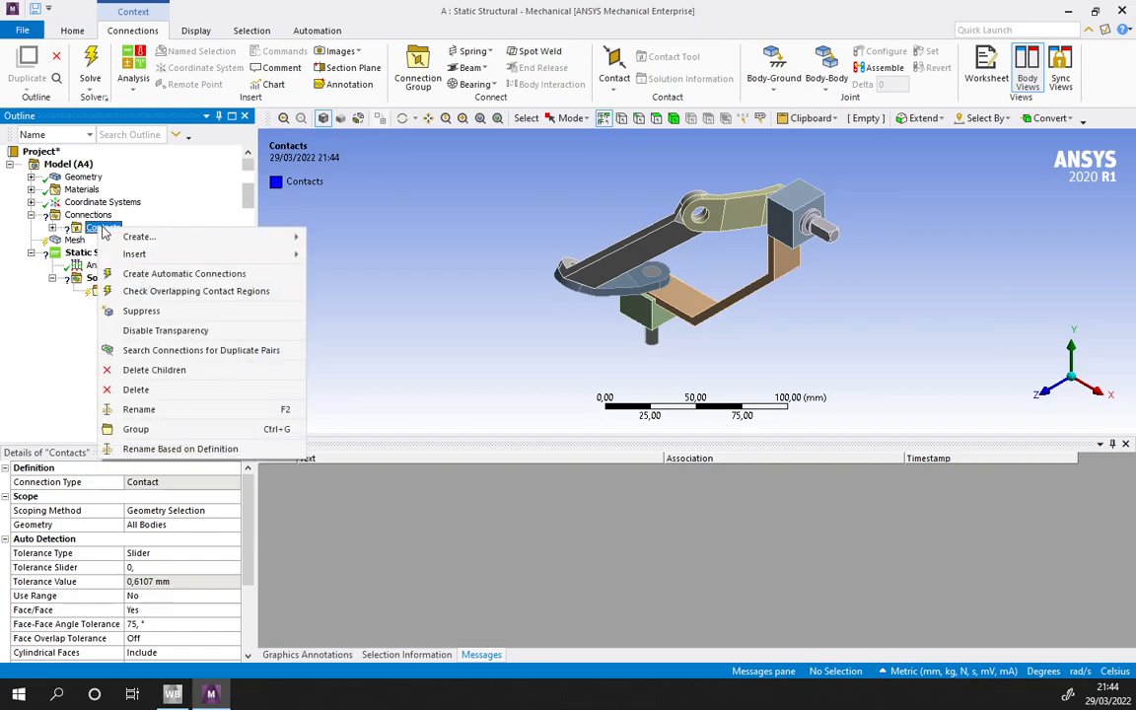
{"action": "left_click", "coordinate": [138, 390]}
{"action": "left_click", "coordinate": [575, 405]}
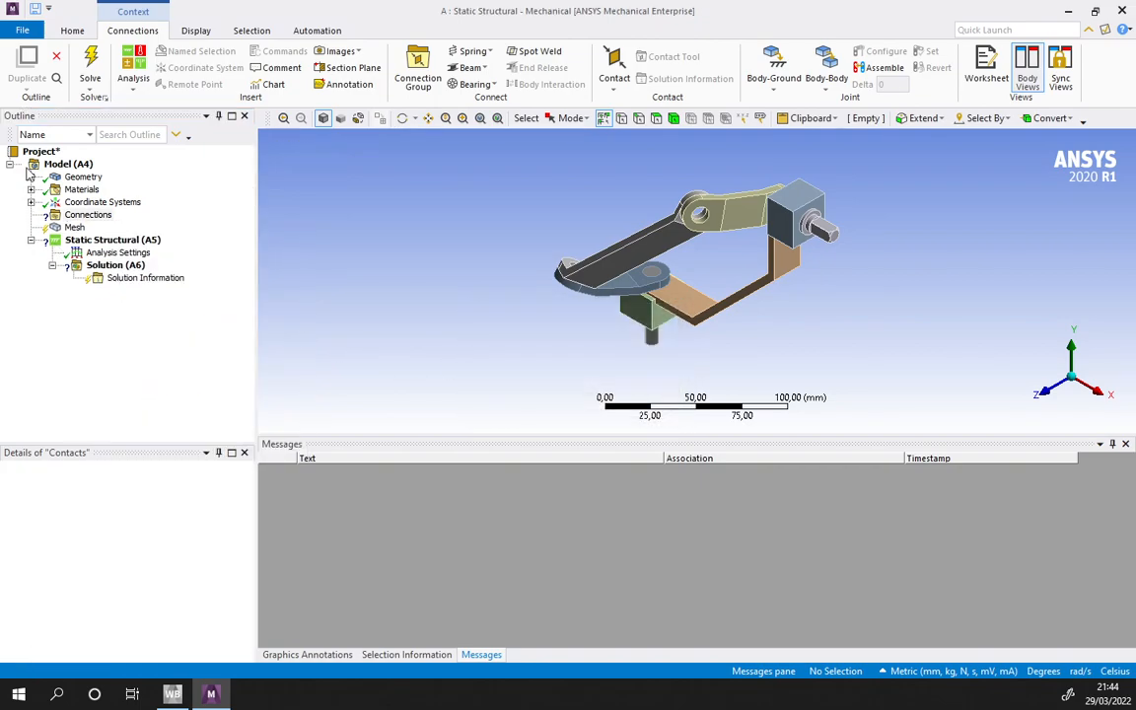
- Add a Fixed body-ground joint scoped to the long narrow side face of Base90
{"action": "left_click", "coordinate": [773, 85]}
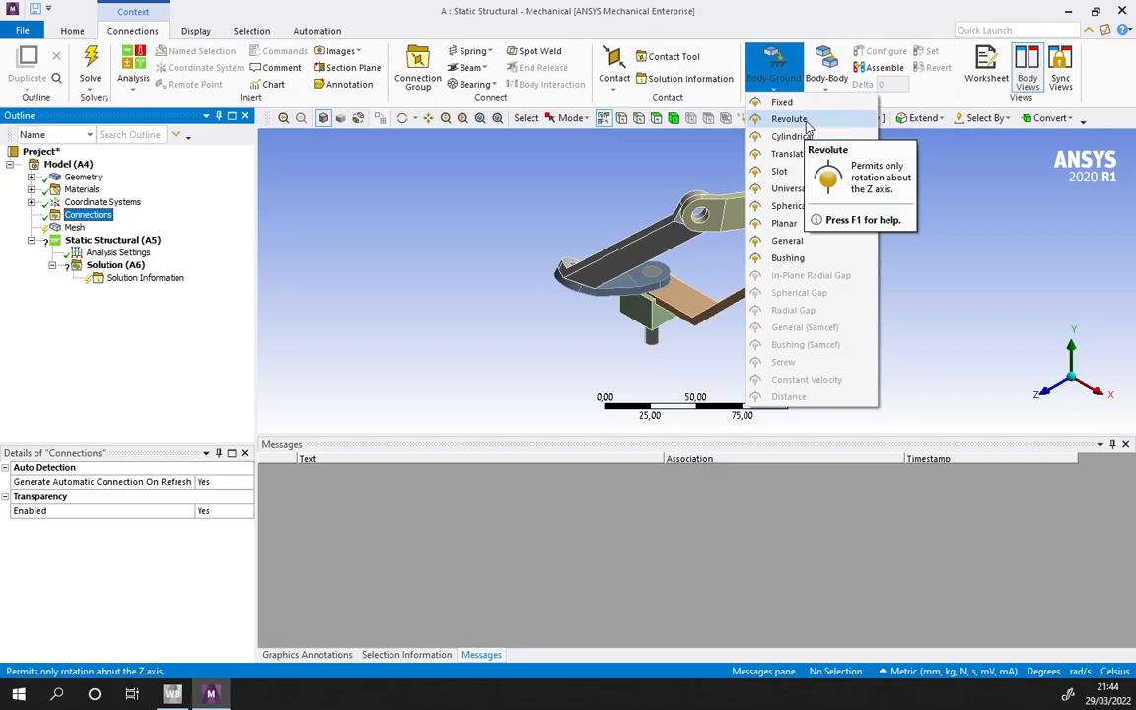
{"action": "left_click", "coordinate": [779, 101]}
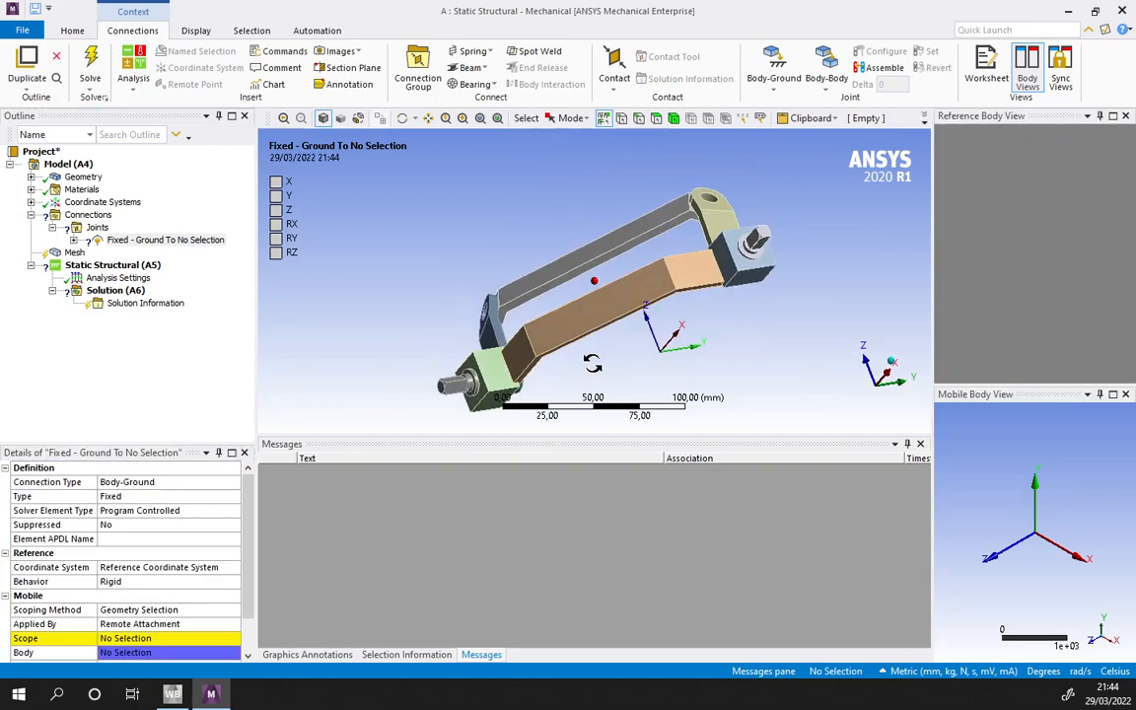
{"action": "left_click", "coordinate": [146, 639]}
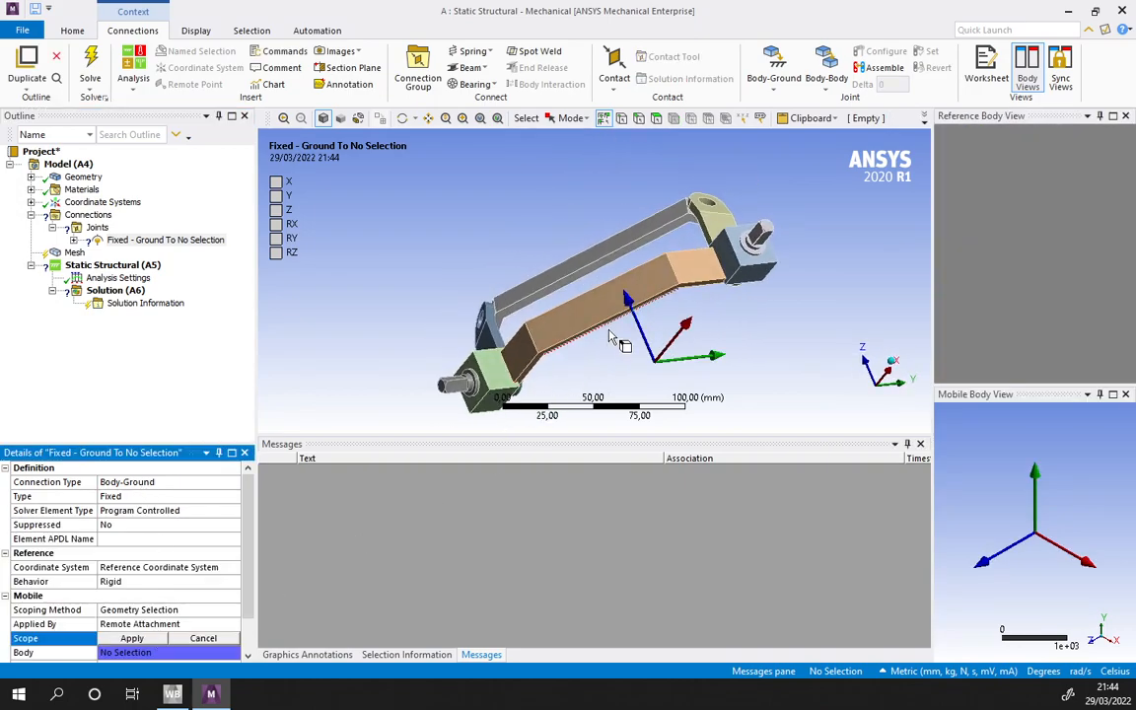
{"action": "left_click", "coordinate": [610, 338]}
{"action": "scroll", "coordinate": [609, 365], "scroll_direction": "up", "scroll_amount": 4}
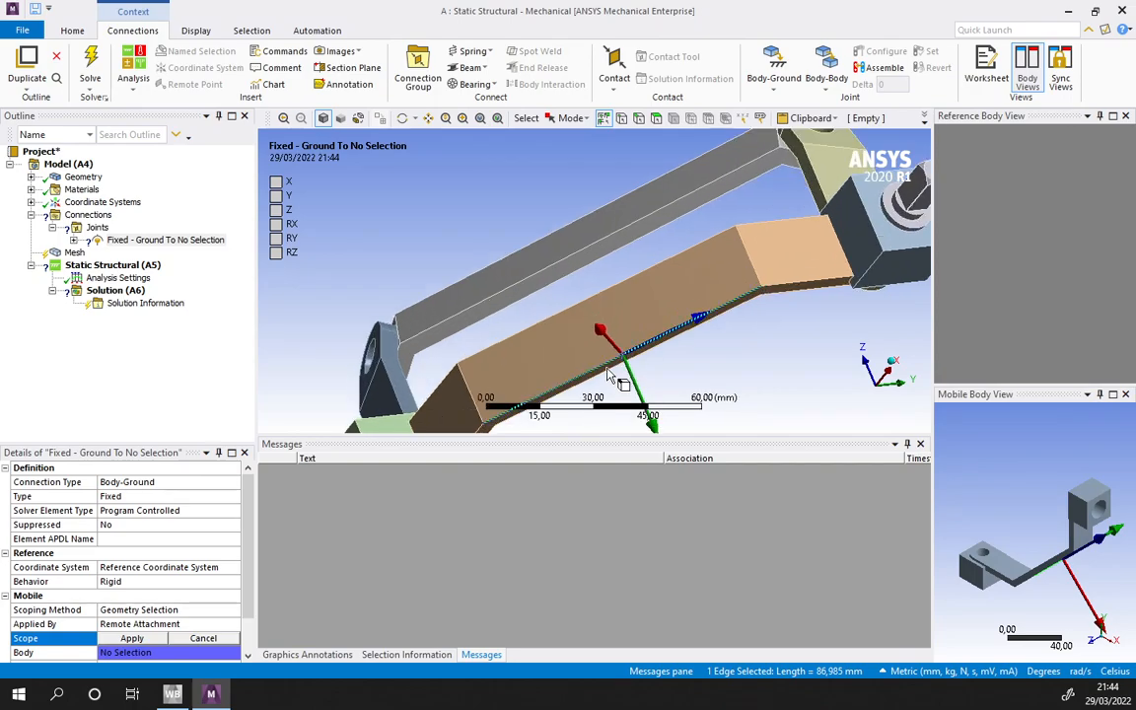
{"action": "middle_click_drag", "start_coordinate": [608, 372], "coordinate": [602, 296], "text": "ctrl"}
{"action": "left_click", "coordinate": [638, 118]}
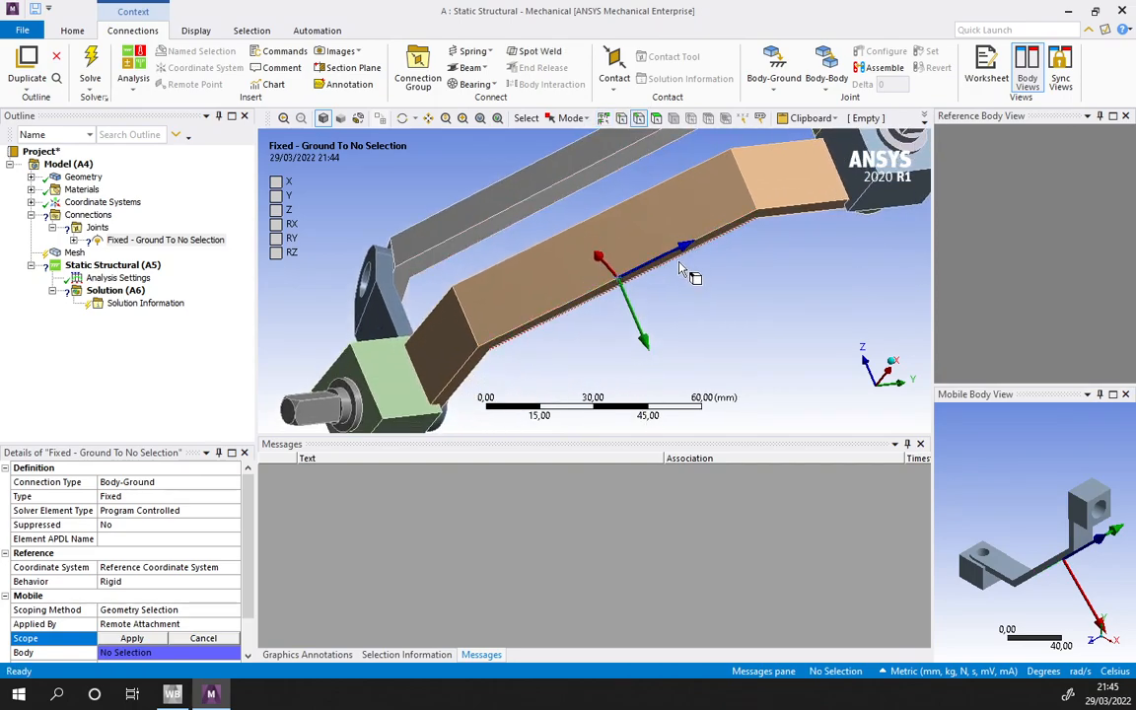
{"action": "middle_click_drag", "start_coordinate": [691, 204], "coordinate": [661, 139]}
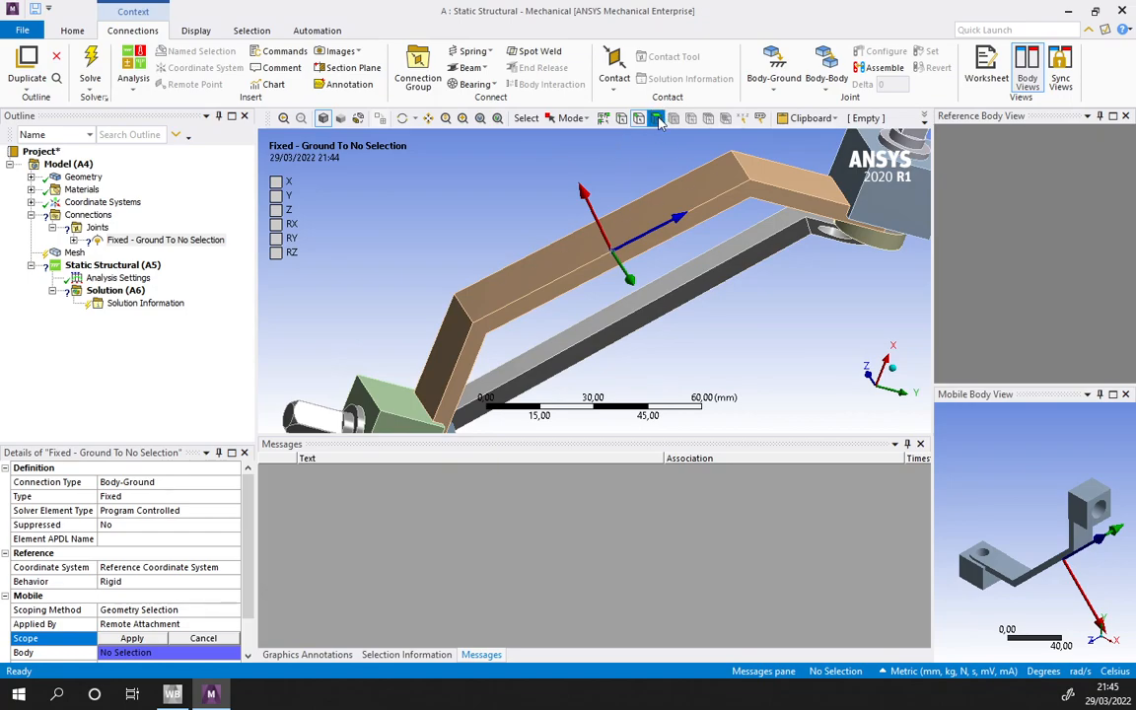
{"action": "left_click", "coordinate": [710, 210]}
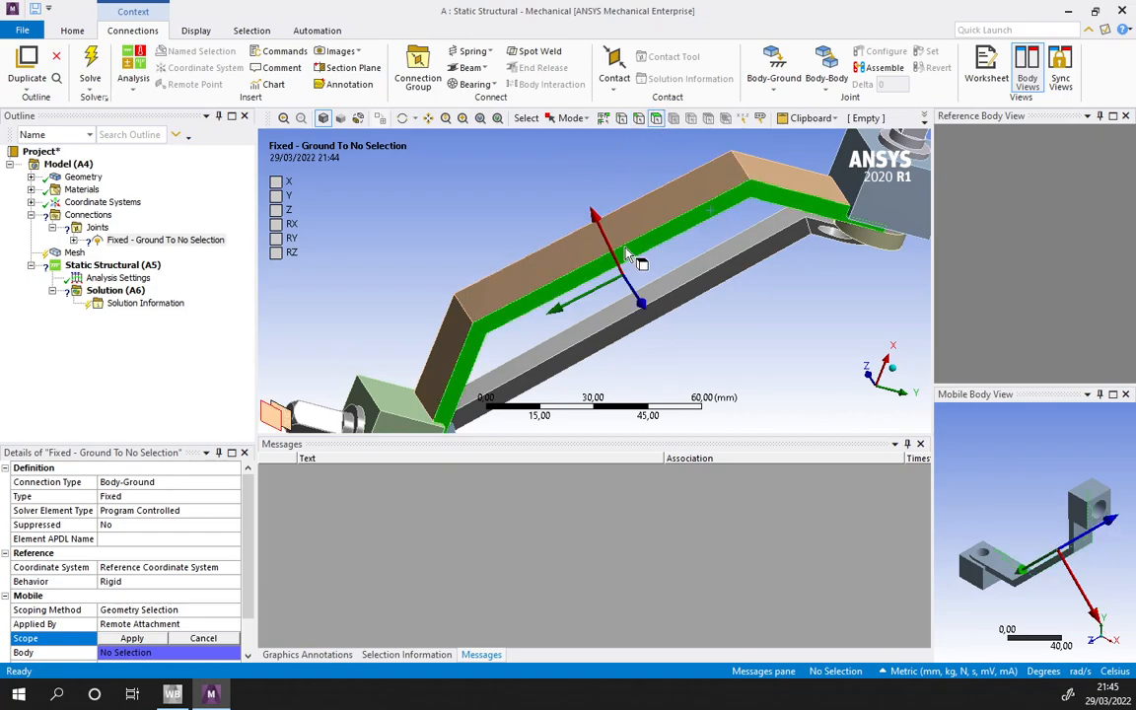
{"action": "left_click", "coordinate": [164, 639]}
- Add a Revolute body-body joint with its reference scoped to the cylindrical bore of the Bearing block beside the hex-ended shaft
{"action": "middle_click_drag", "start_coordinate": [702, 197], "coordinate": [710, 240]}
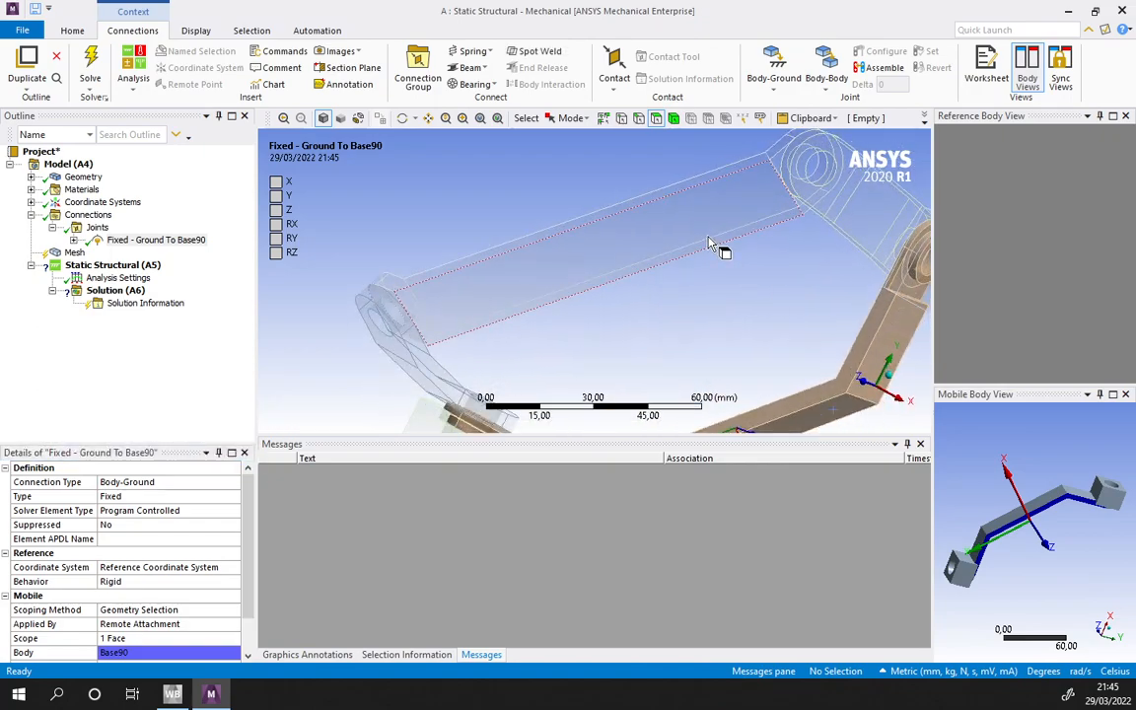
{"action": "scroll", "coordinate": [709, 245], "scroll_direction": "down", "scroll_amount": 3}
{"action": "left_click", "coordinate": [890, 377]}
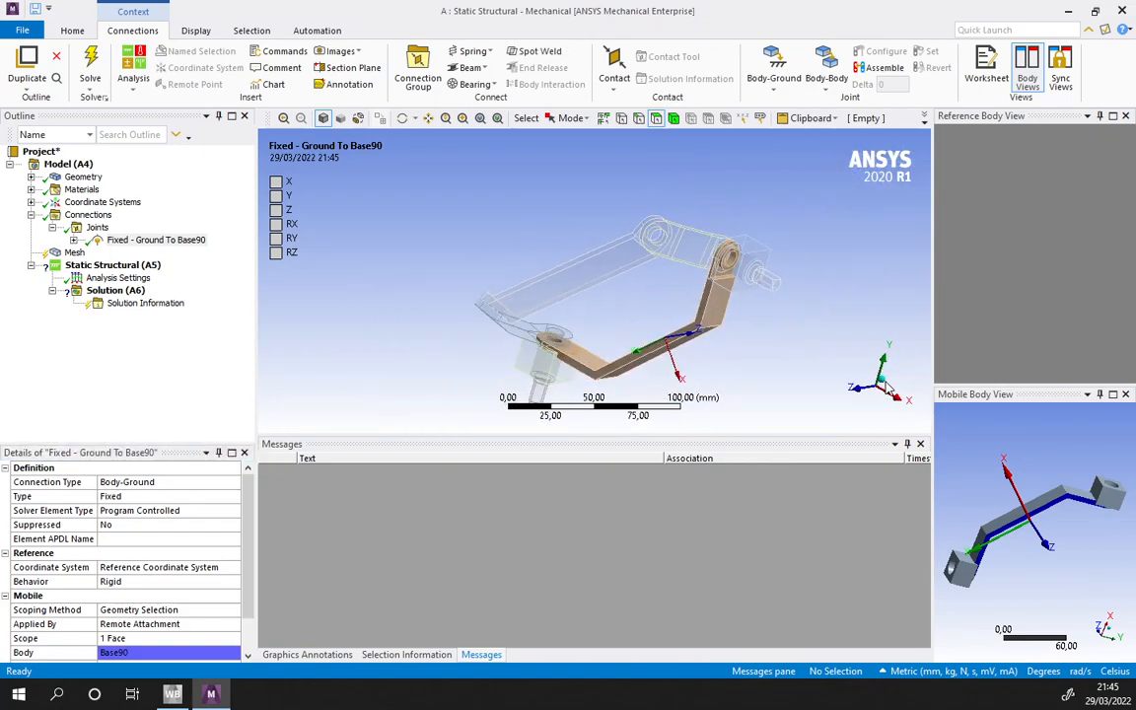
{"action": "left_click", "coordinate": [831, 64]}
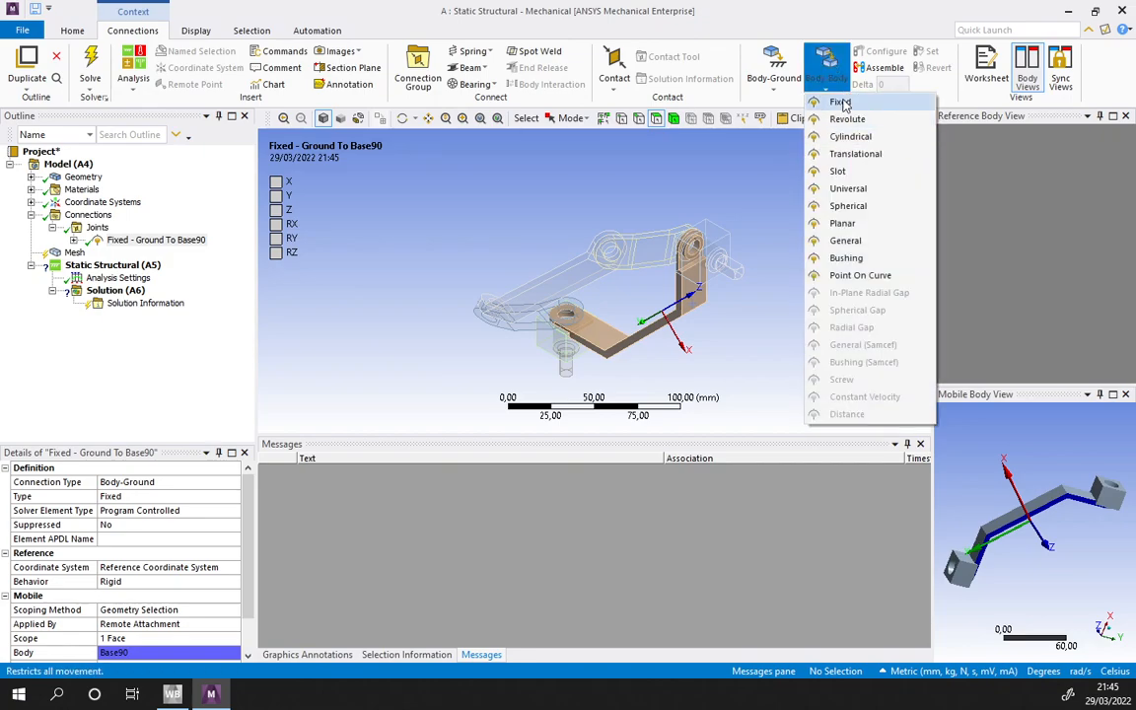
{"action": "left_click", "coordinate": [852, 128]}
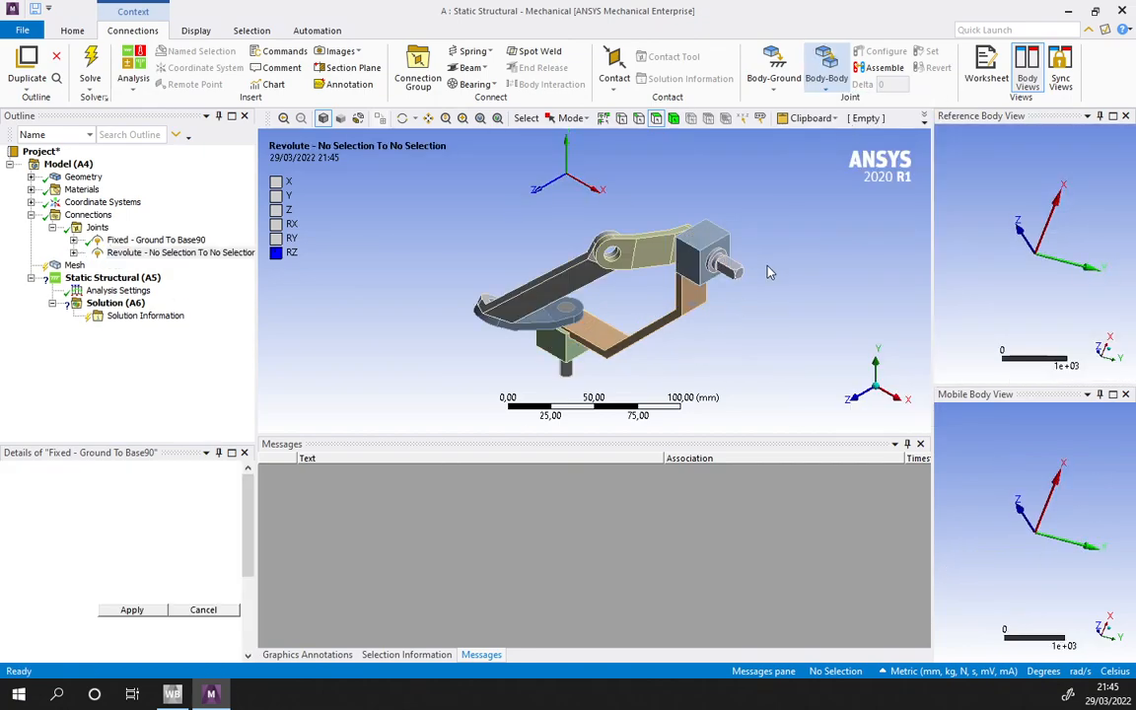
{"action": "scroll", "coordinate": [774, 249], "scroll_direction": "up", "scroll_amount": 3}
{"action": "middle_click_drag", "start_coordinate": [774, 249], "coordinate": [669, 246], "text": "ctrl"}
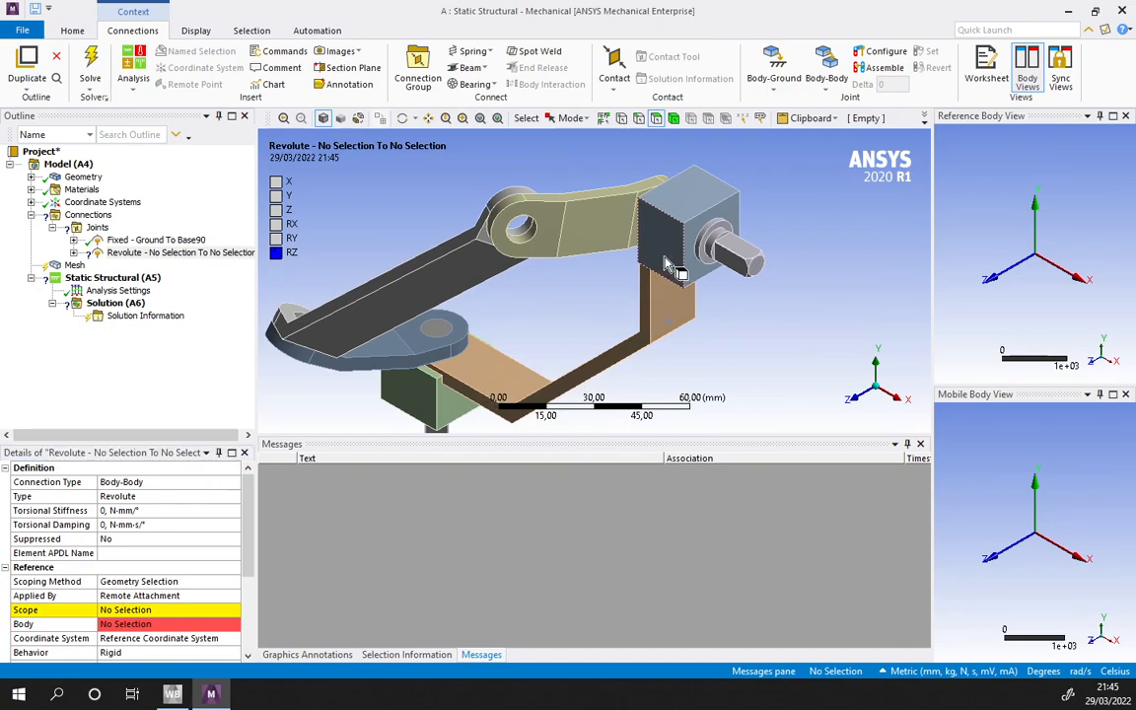
{"action": "left_click", "coordinate": [128, 610]}
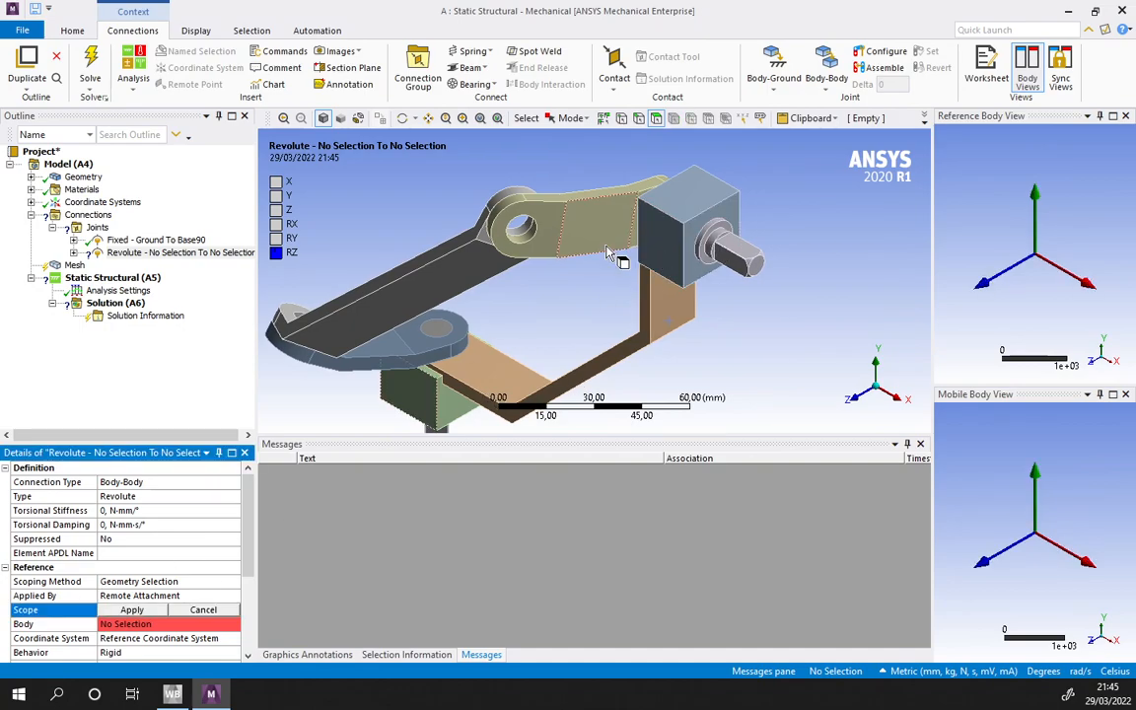
{"action": "left_click", "coordinate": [658, 227]}
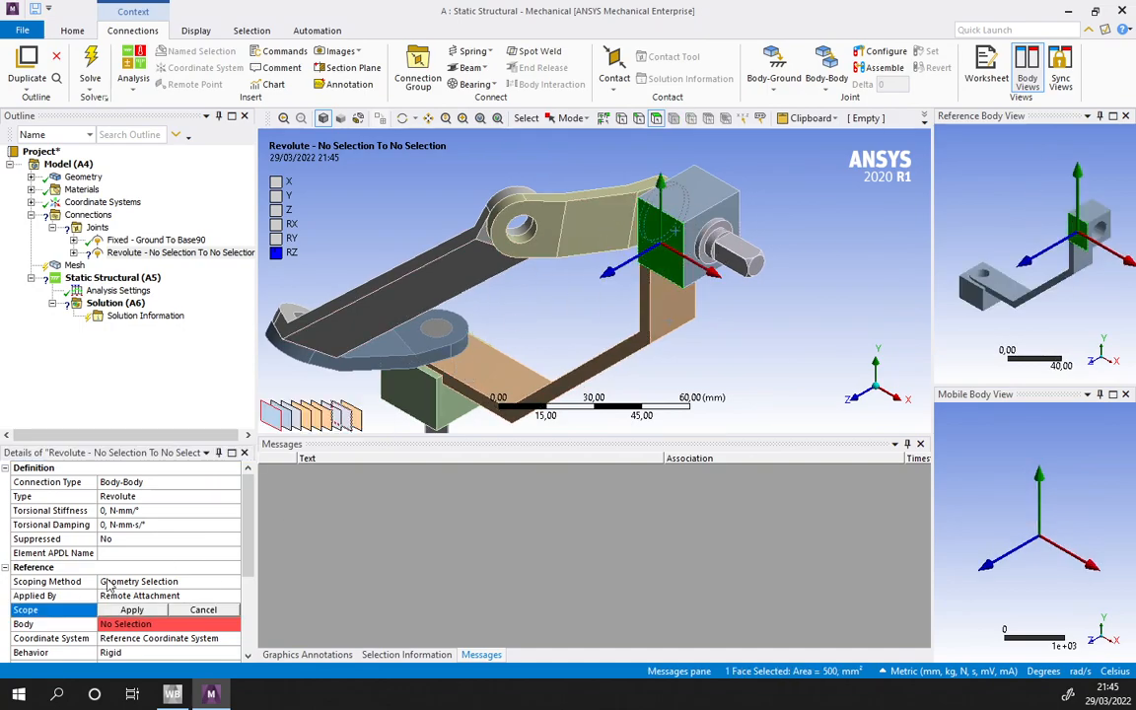
{"action": "middle_click_drag", "start_coordinate": [1106, 238], "coordinate": [1024, 250], "text": "ctrl"}
{"action": "scroll", "coordinate": [1069, 246], "scroll_direction": "up", "scroll_amount": 4}
{"action": "left_click", "coordinate": [1041, 244]}
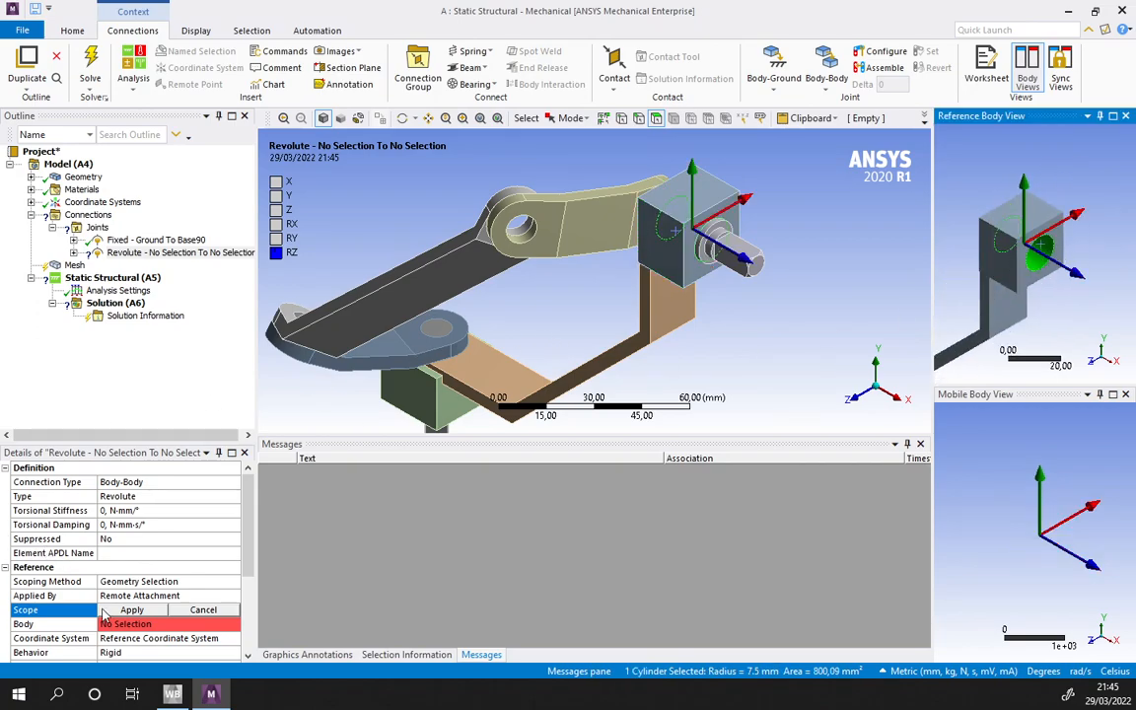
{"action": "left_click", "coordinate": [132, 611]}
- Scope the mobile side of the Bearing joint to the large cylindrical journal face of ShaftIn
{"action": "left_click", "coordinate": [717, 248]}
{"action": "scroll", "coordinate": [148, 542], "scroll_direction": "down", "scroll_amount": 3}
{"action": "left_click", "coordinate": [138, 581]}
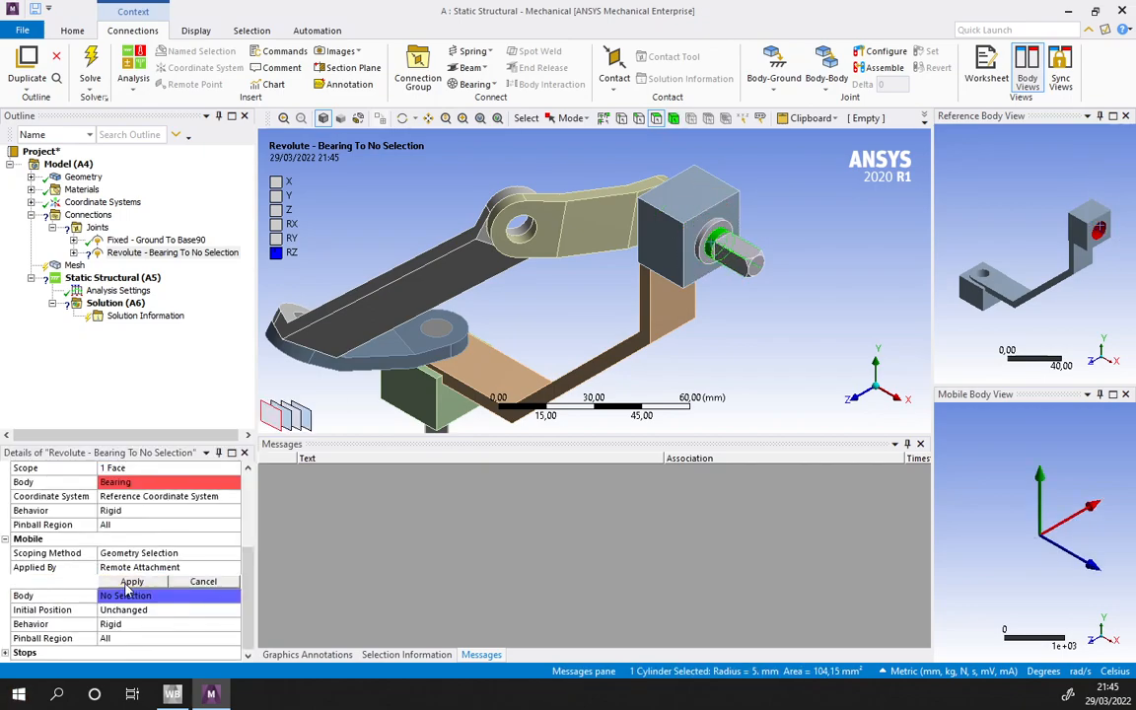
{"action": "left_click", "coordinate": [696, 243]}
{"action": "left_click", "coordinate": [734, 261]}
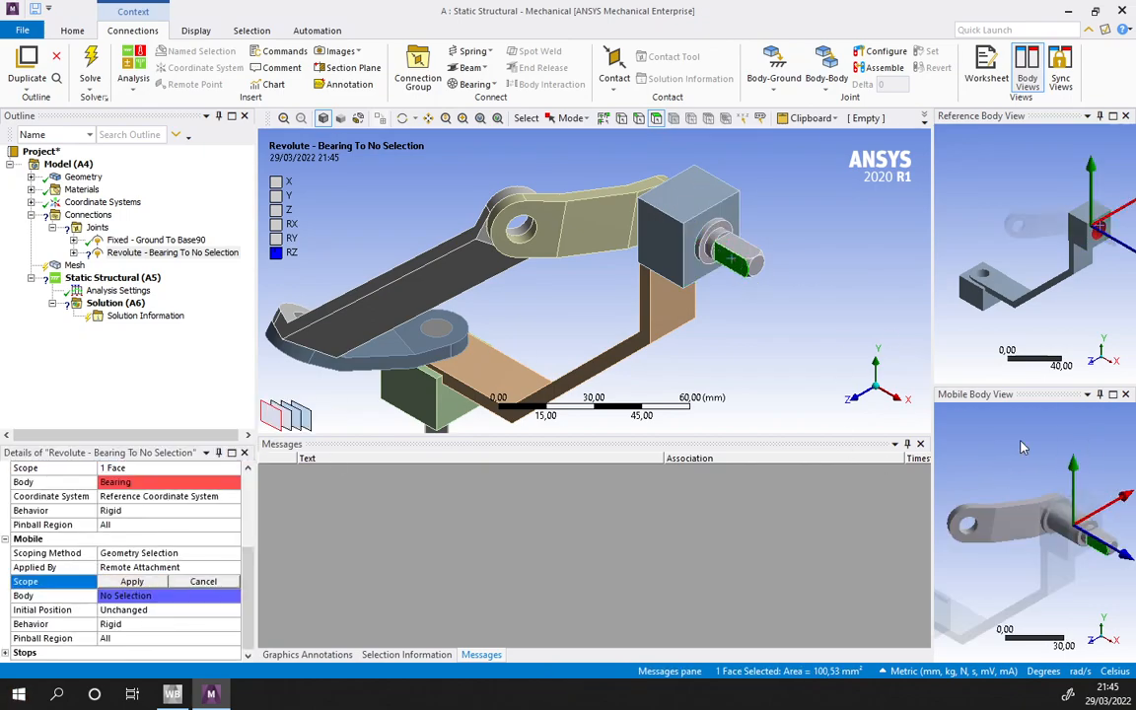
{"action": "middle_click_drag", "start_coordinate": [1023, 446], "coordinate": [955, 396], "text": "ctrl"}
{"action": "scroll", "coordinate": [1002, 471], "scroll_direction": "up", "scroll_amount": 2}
{"action": "middle_click_drag", "start_coordinate": [1002, 471], "coordinate": [1096, 565], "text": "ctrl"}
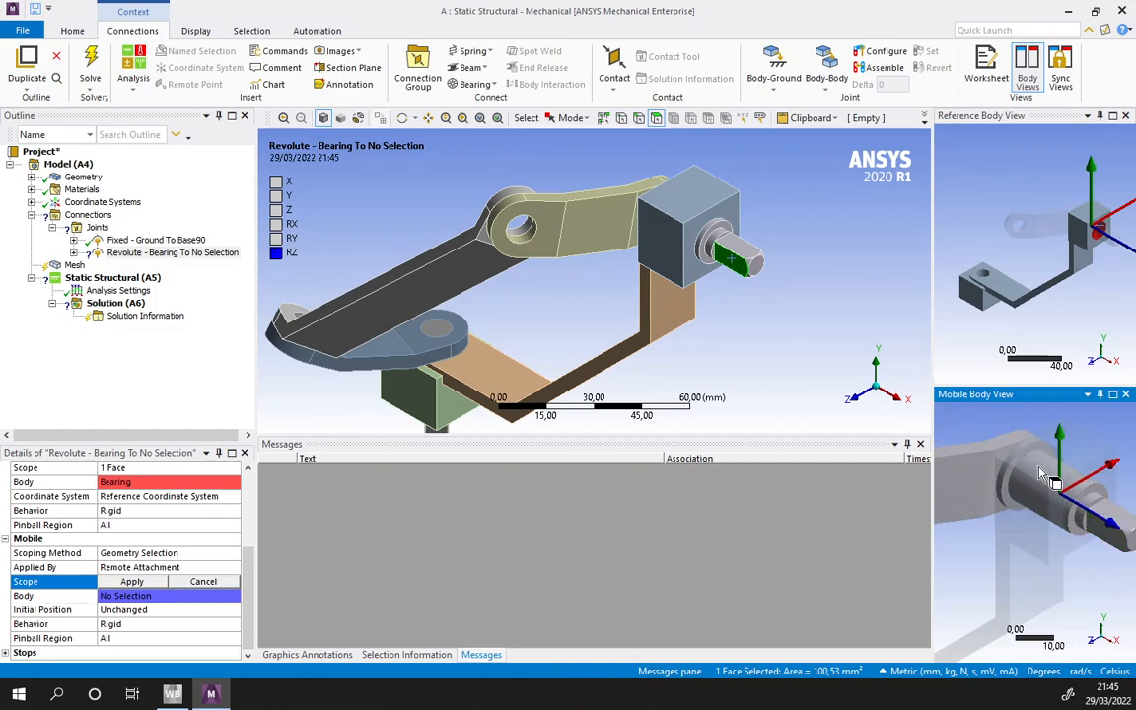
{"action": "left_click", "coordinate": [1011, 481]}
{"action": "left_click", "coordinate": [128, 582]}
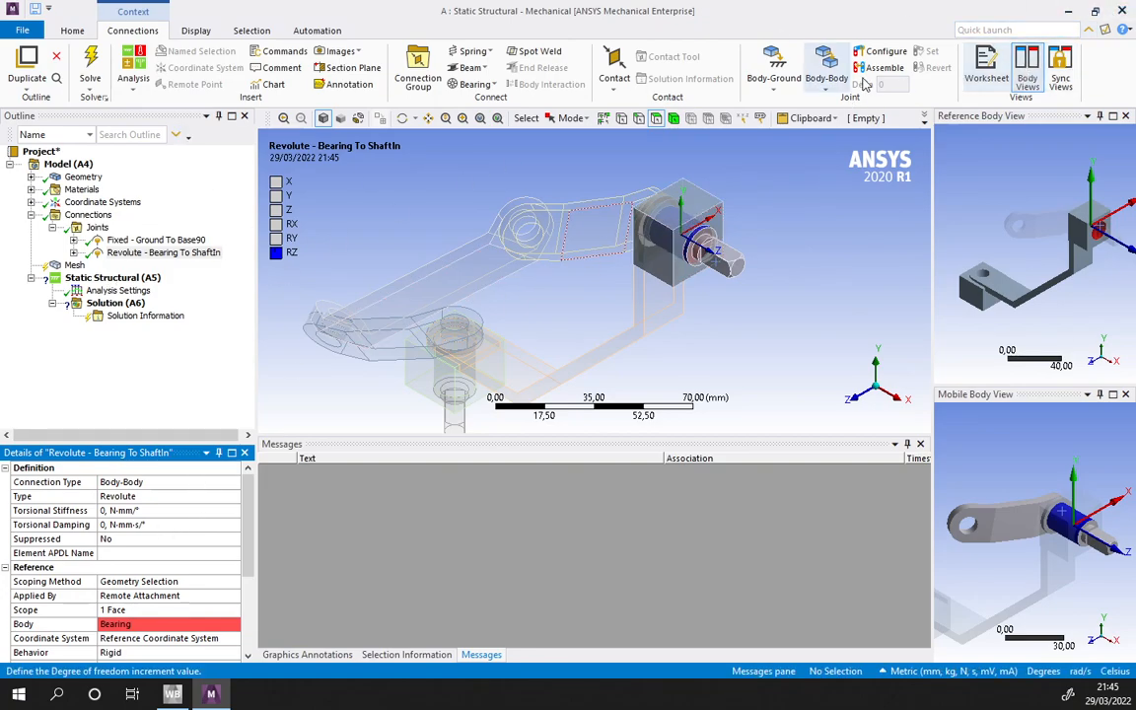
- Add a second Revolute body-body joint with its reference scoped to the pin hole at the free end of the ShaftIn-side CrankA
{"action": "left_click", "coordinate": [827, 78]}
{"action": "left_click", "coordinate": [840, 119]}
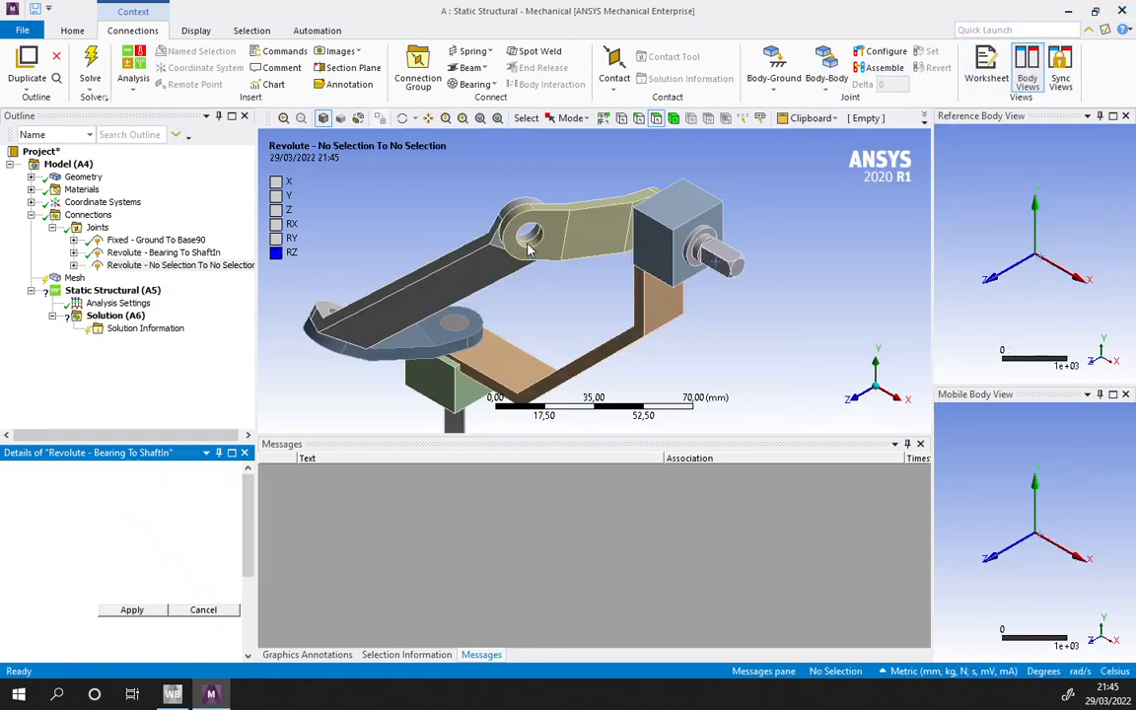
{"action": "left_click", "coordinate": [591, 240]}
{"action": "left_click", "coordinate": [148, 609]}
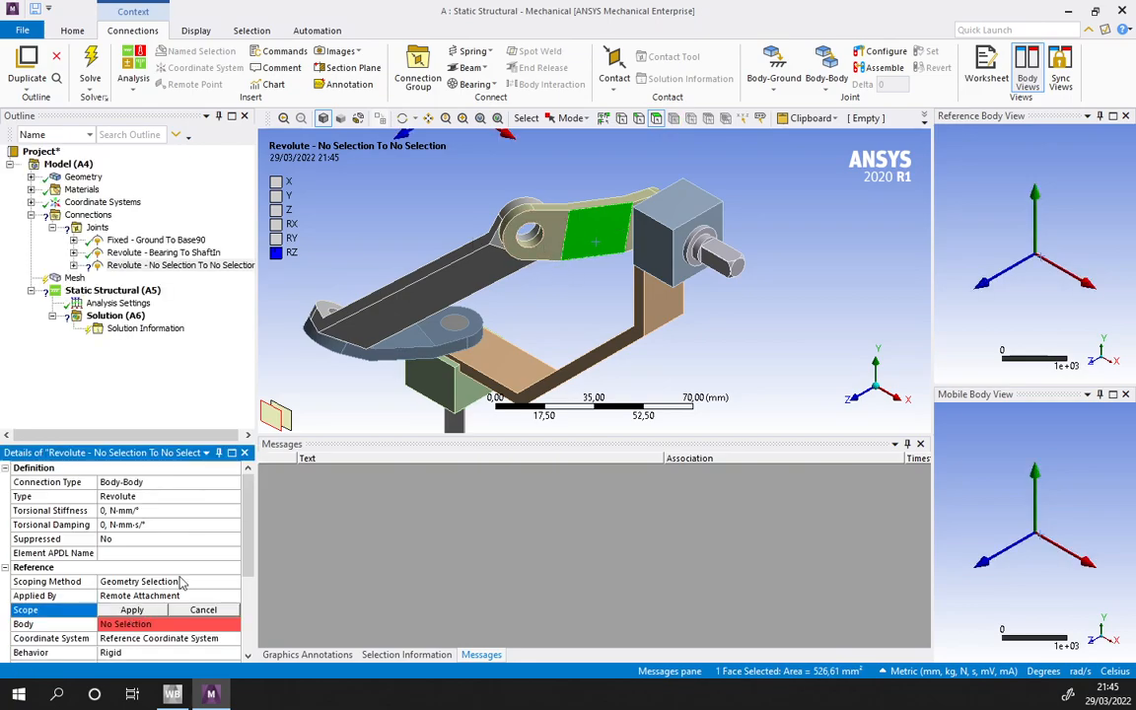
{"action": "scroll", "coordinate": [531, 244], "scroll_direction": "up", "scroll_amount": 2}
{"action": "middle_click_drag", "start_coordinate": [530, 244], "coordinate": [600, 243]}
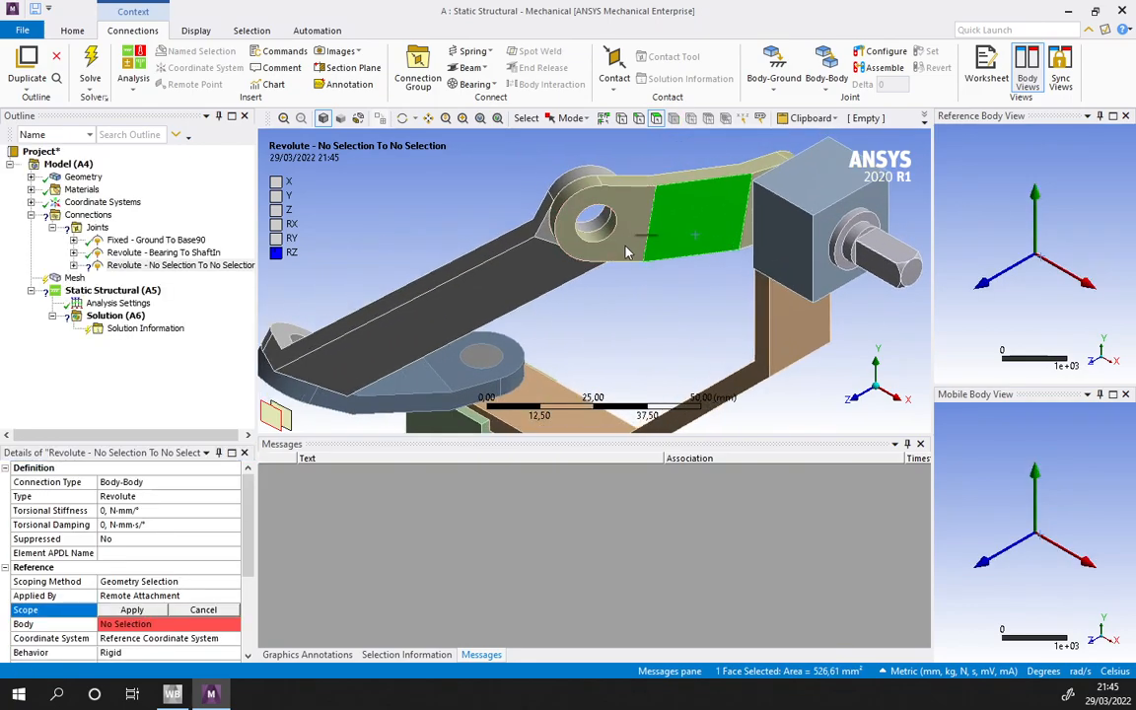
{"action": "scroll", "coordinate": [597, 237], "scroll_direction": "up", "scroll_amount": 5}
{"action": "left_click", "coordinate": [571, 243]}
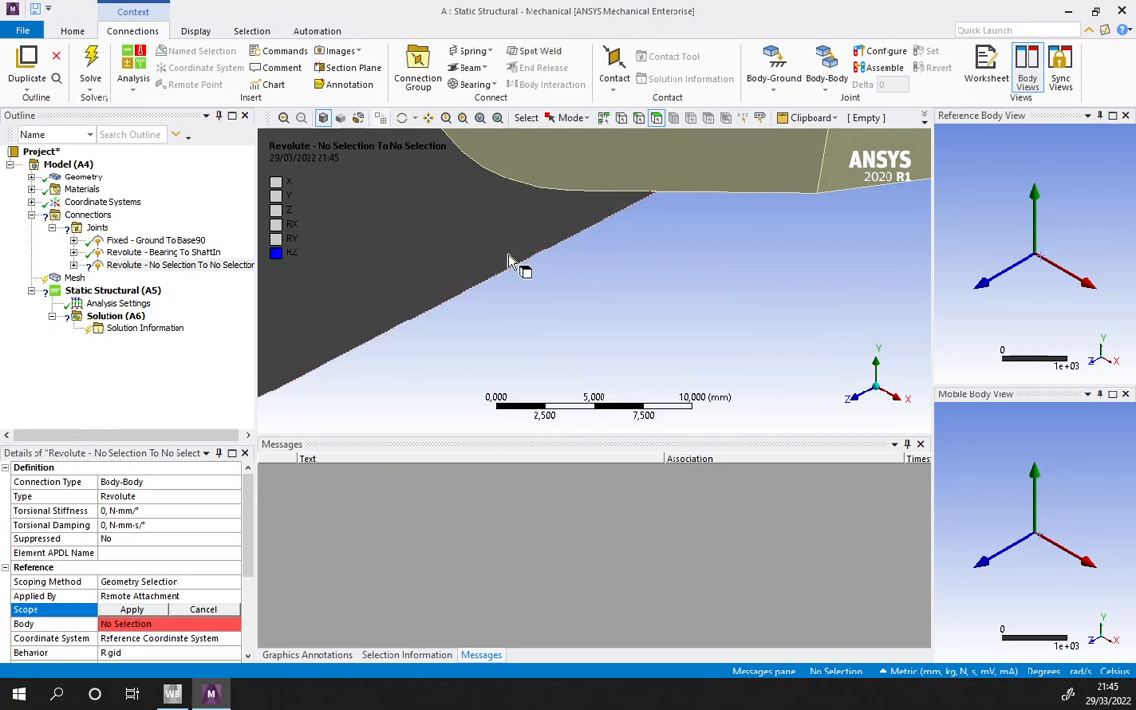
{"action": "scroll", "coordinate": [680, 283], "scroll_direction": "down", "scroll_amount": 3}
{"action": "left_click", "coordinate": [608, 215]}
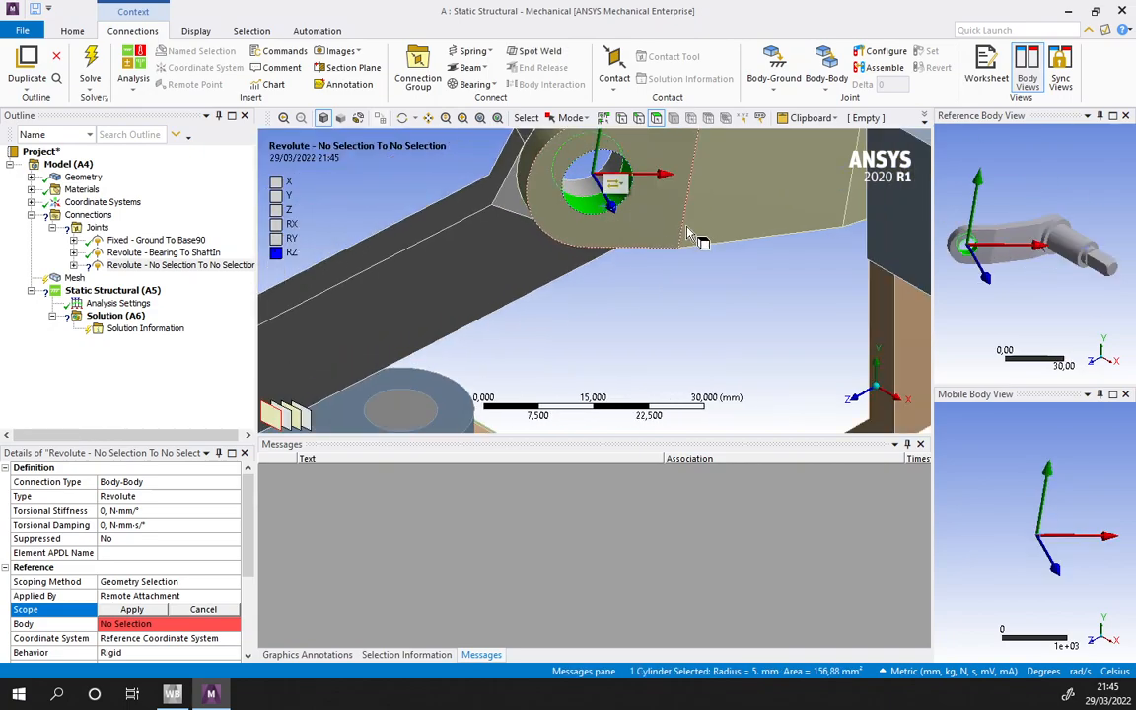
{"action": "left_click", "coordinate": [131, 610]}
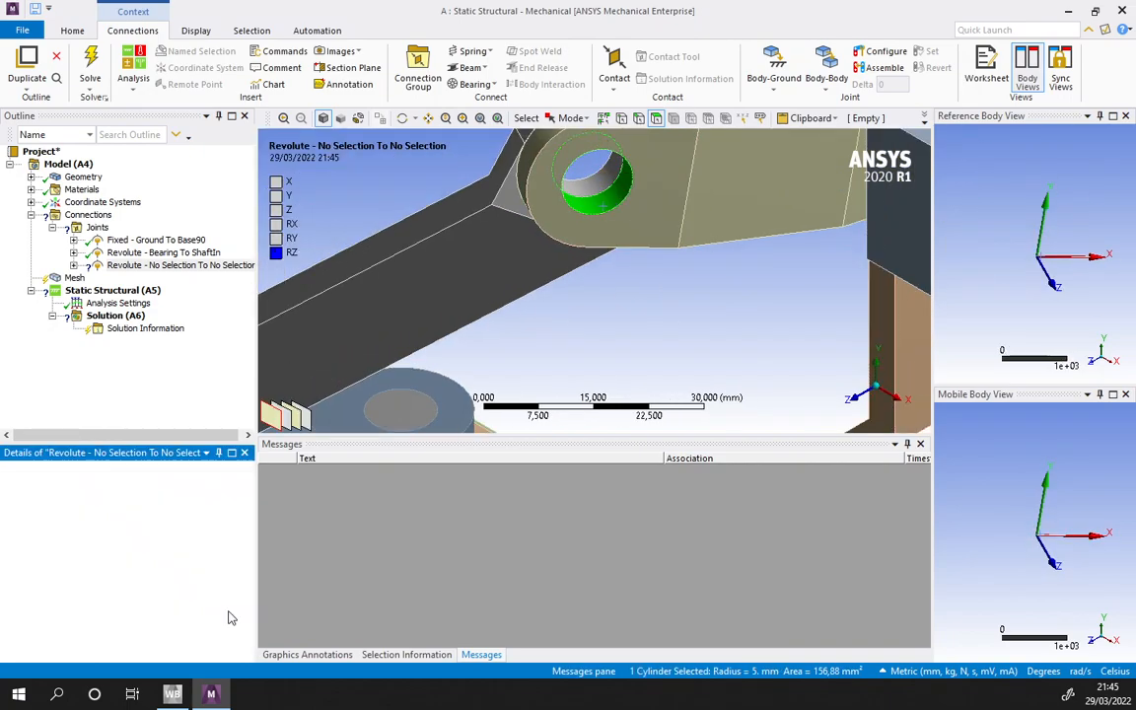
- Scope the mobile side of this CrankA joint to the matching cylindrical hole face of Conrod90
{"action": "left_click", "coordinate": [479, 237]}
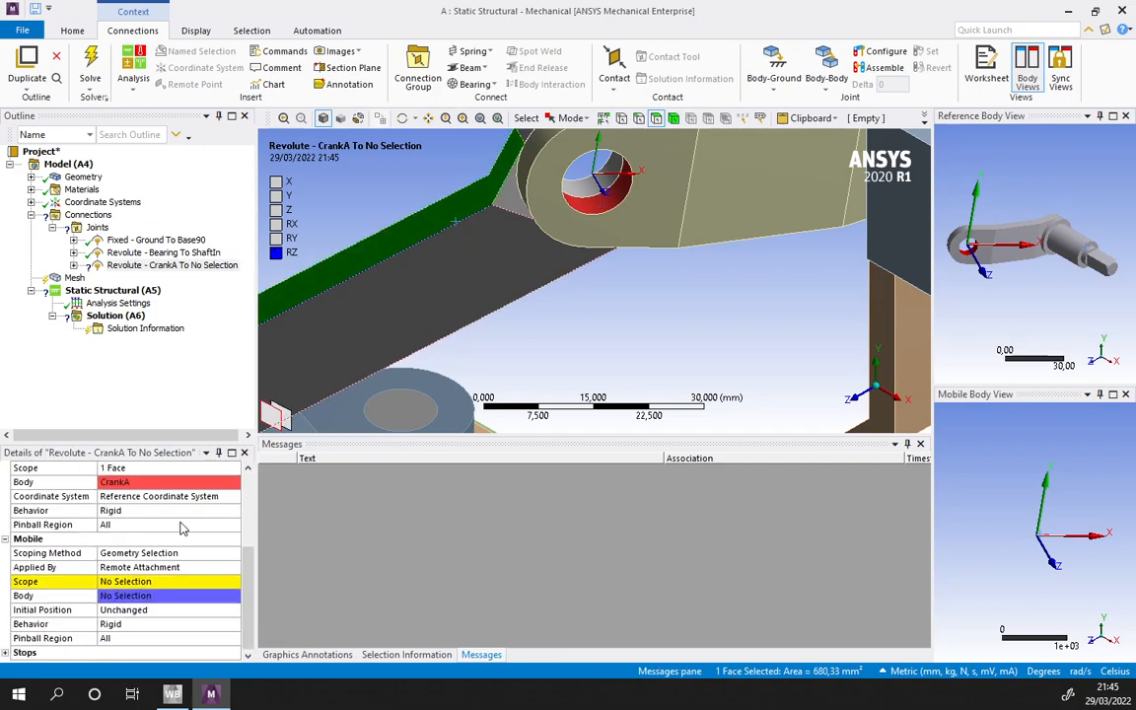
{"action": "left_click", "coordinate": [134, 584]}
{"action": "left_click", "coordinate": [443, 262]}
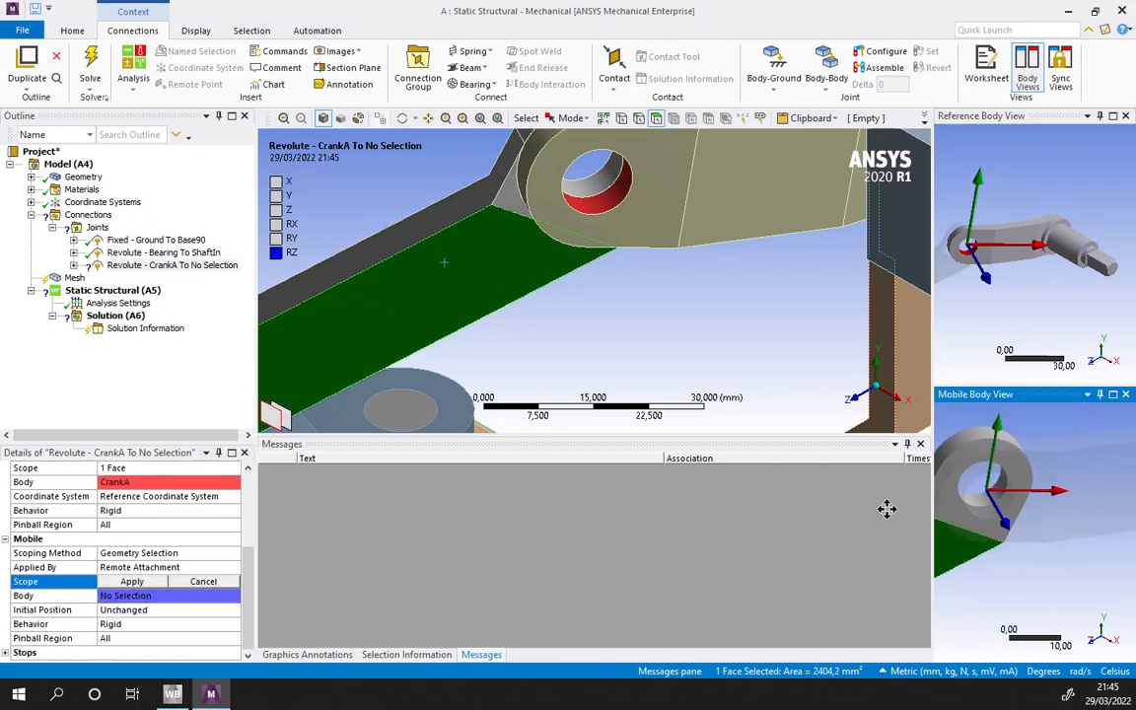
{"action": "scroll", "coordinate": [988, 498], "scroll_direction": "up", "scroll_amount": 3}
{"action": "left_click", "coordinate": [977, 489]}
{"action": "scroll", "coordinate": [976, 489], "scroll_direction": "down", "scroll_amount": 4}
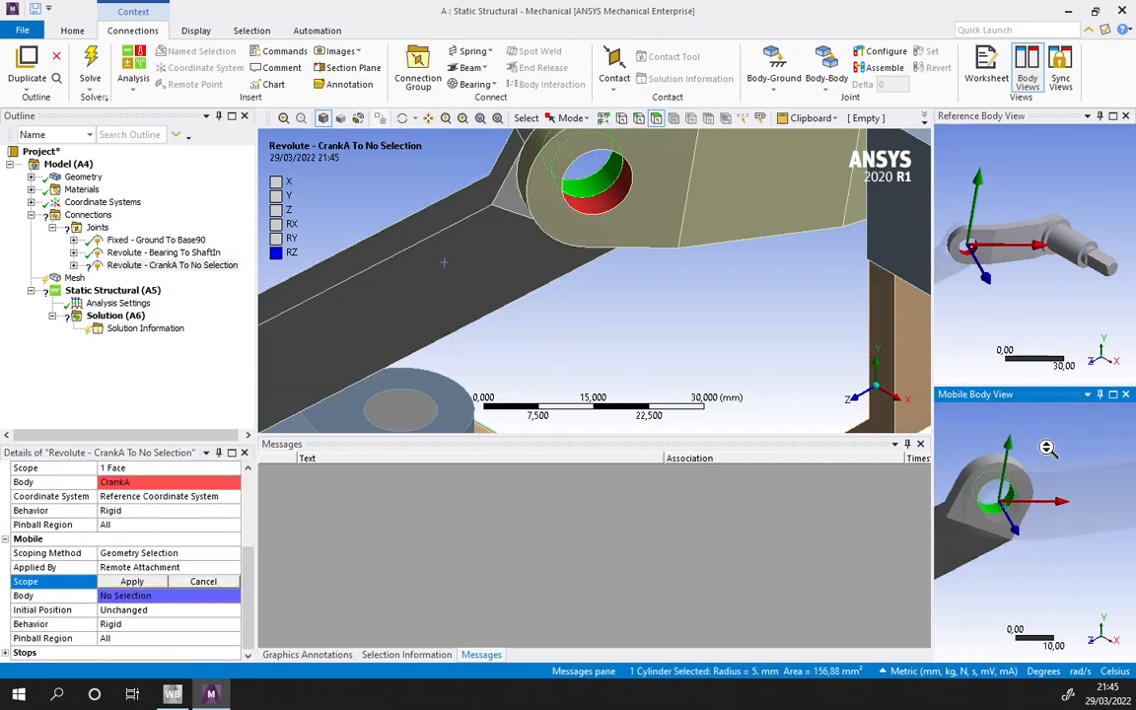
{"action": "left_click", "coordinate": [153, 582]}
{"action": "left_click", "coordinate": [153, 582]}
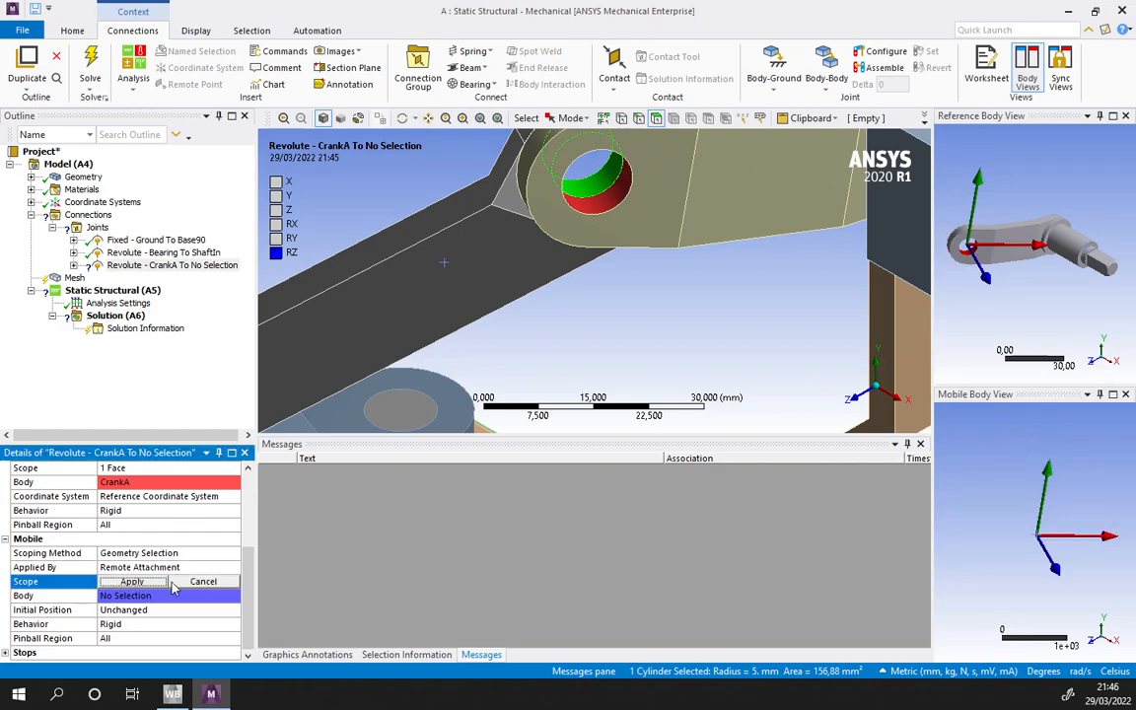
{"action": "left_click", "coordinate": [132, 581]}
- Add a Revolute body-body joint at Conrod90's opposite end, with its reference scoped to the hole of the other CrankA
{"action": "scroll", "coordinate": [511, 309], "scroll_direction": "down", "scroll_amount": 7}
{"action": "middle_click_drag", "start_coordinate": [529, 313], "coordinate": [584, 300], "text": "ctrl"}
{"action": "middle_click_drag", "start_coordinate": [584, 299], "coordinate": [643, 270]}
{"action": "left_click", "coordinate": [643, 270]}
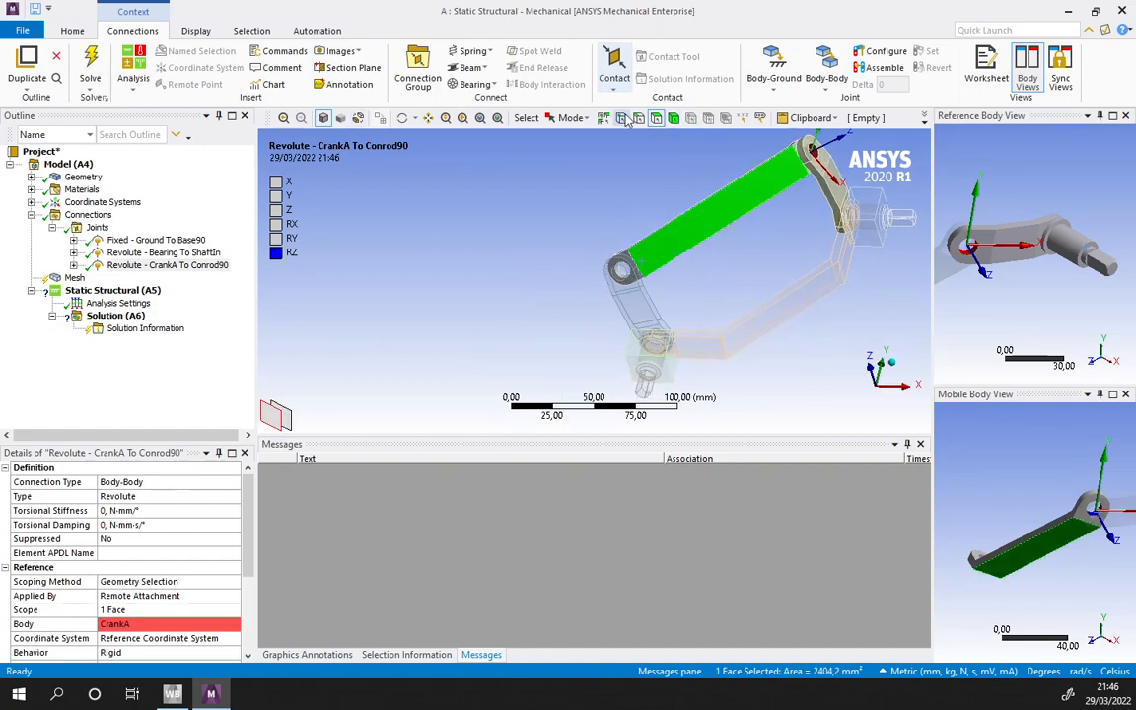
{"action": "left_click", "coordinate": [827, 71]}
{"action": "left_click", "coordinate": [813, 127]}
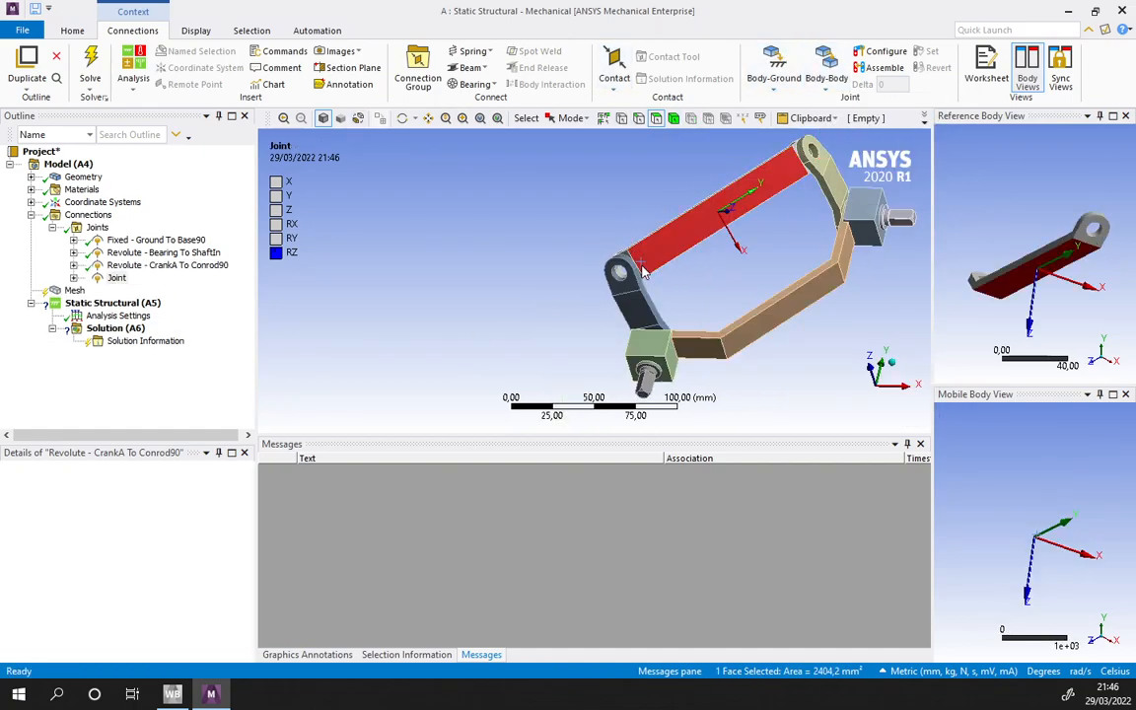
{"action": "scroll", "coordinate": [705, 247], "scroll_direction": "up", "scroll_amount": 2}
{"action": "middle_click_drag", "start_coordinate": [705, 247], "coordinate": [579, 315], "text": "ctrl"}
{"action": "left_click", "coordinate": [124, 610]}
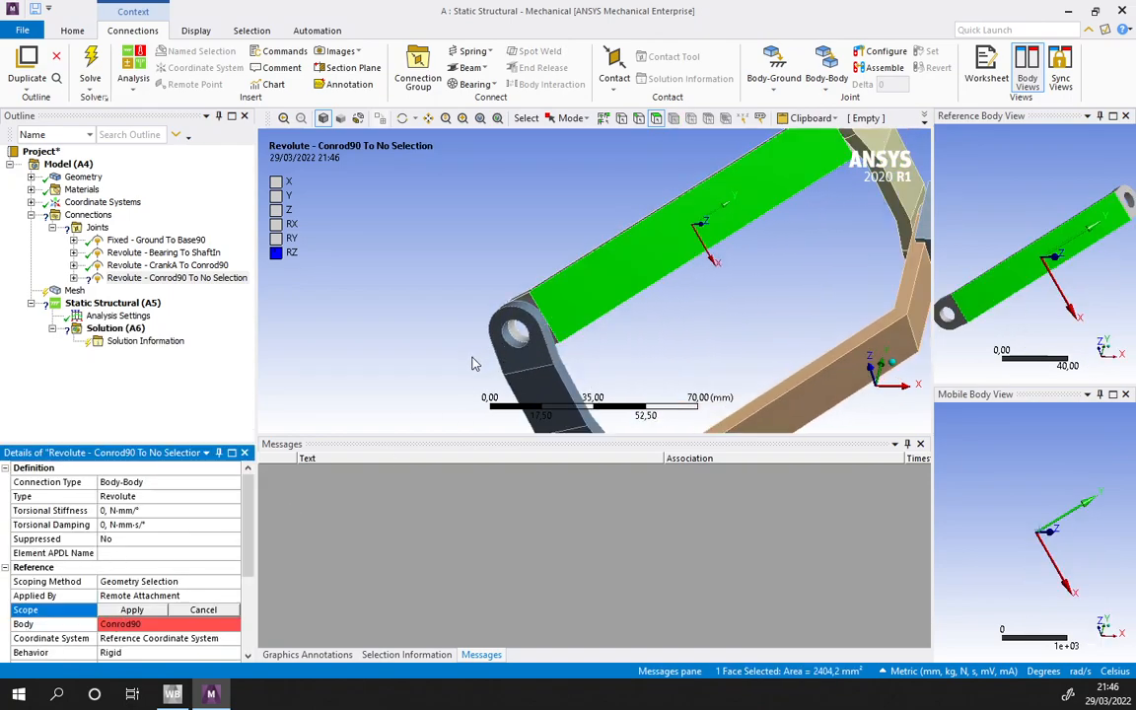
{"action": "left_click", "coordinate": [514, 332]}
{"action": "left_click", "coordinate": [131, 610]}
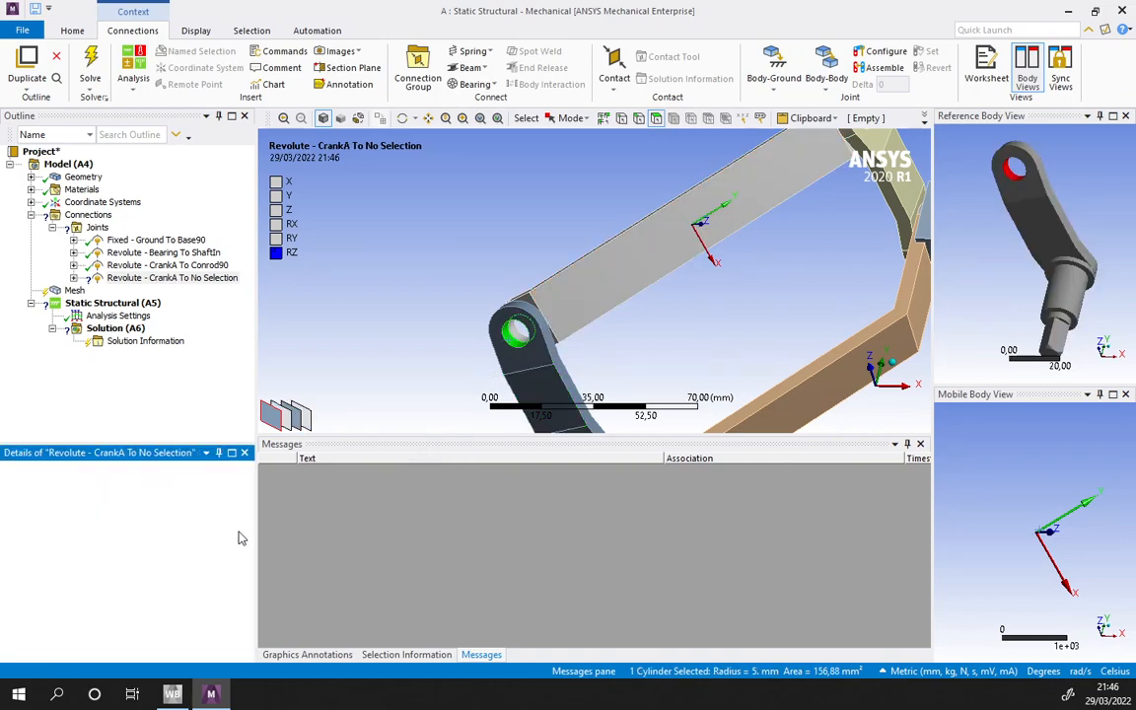
- Scope the mobile side of the second crank's joint to the cylindrical hole at that end of Conrod90
{"action": "scroll", "coordinate": [126, 612], "scroll_direction": "down", "scroll_amount": 2}
{"action": "left_click", "coordinate": [143, 651]}
{"action": "left_click", "coordinate": [553, 303]}
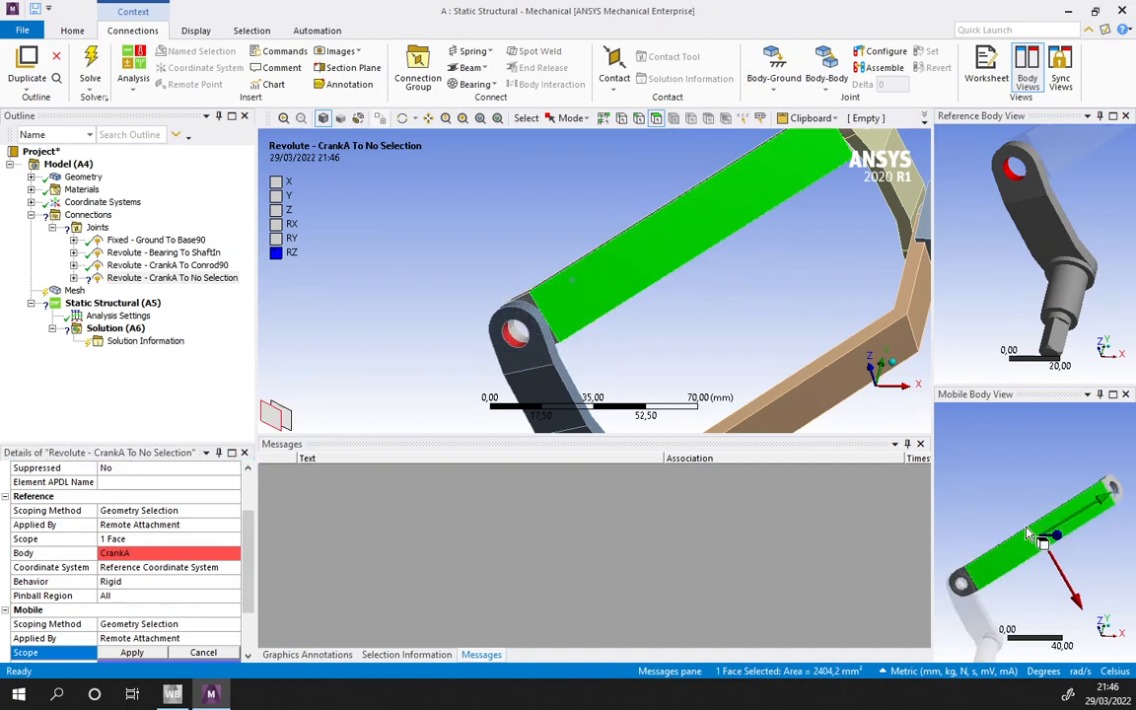
{"action": "scroll", "coordinate": [1026, 528], "scroll_direction": "up", "scroll_amount": 5}
{"action": "scroll", "coordinate": [1069, 517], "scroll_direction": "up", "scroll_amount": 2}
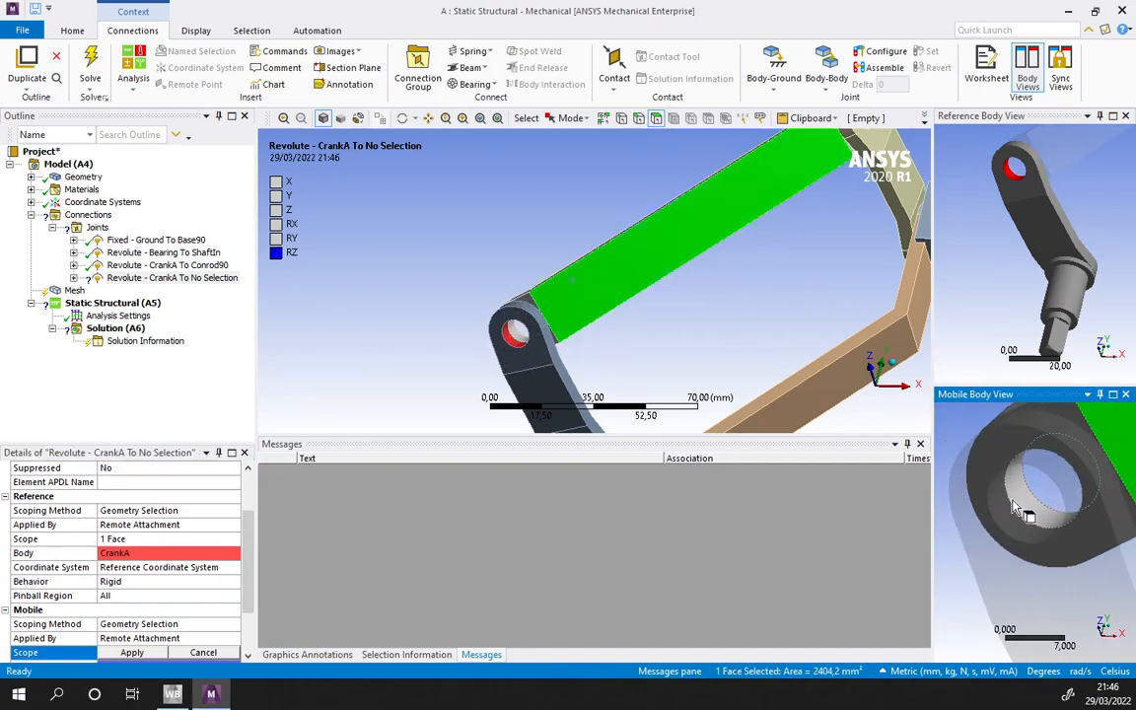
{"action": "left_click", "coordinate": [1069, 517]}
{"action": "left_click", "coordinate": [131, 652]}
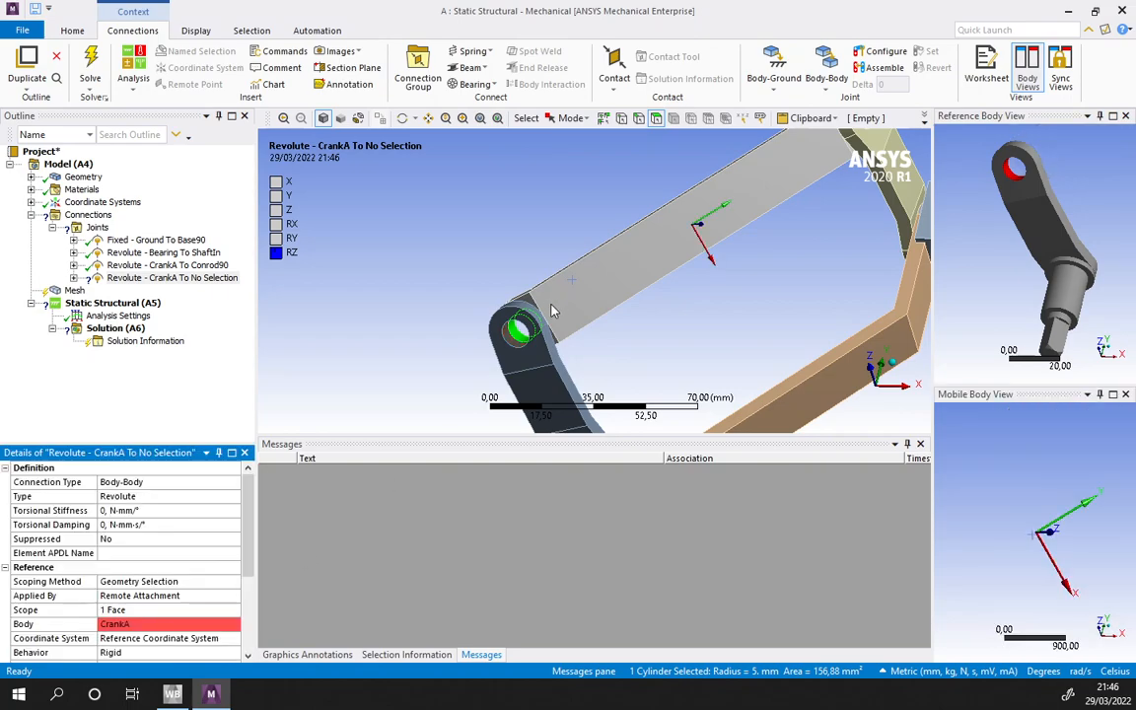
- Add another Revolute body-body joint for the support of the second crank's shaft
{"action": "scroll", "coordinate": [600, 330], "scroll_direction": "down", "scroll_amount": 3}
{"action": "scroll", "coordinate": [600, 331], "scroll_direction": "down", "scroll_amount": 2}
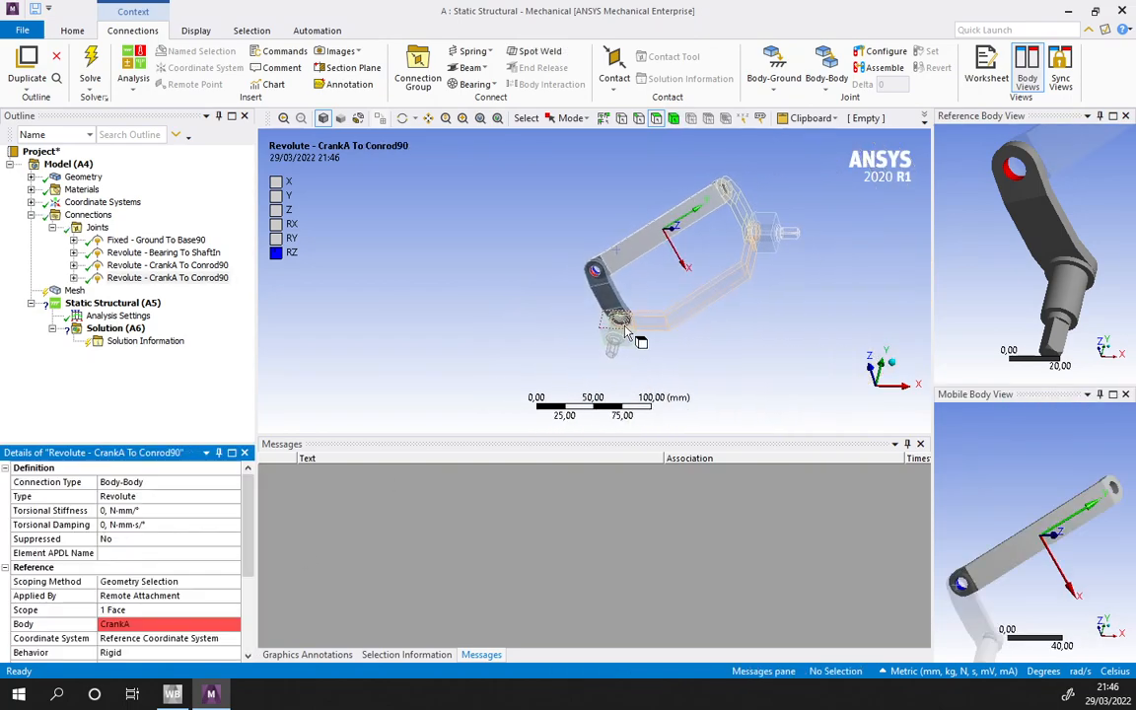
{"action": "left_click", "coordinate": [893, 362]}
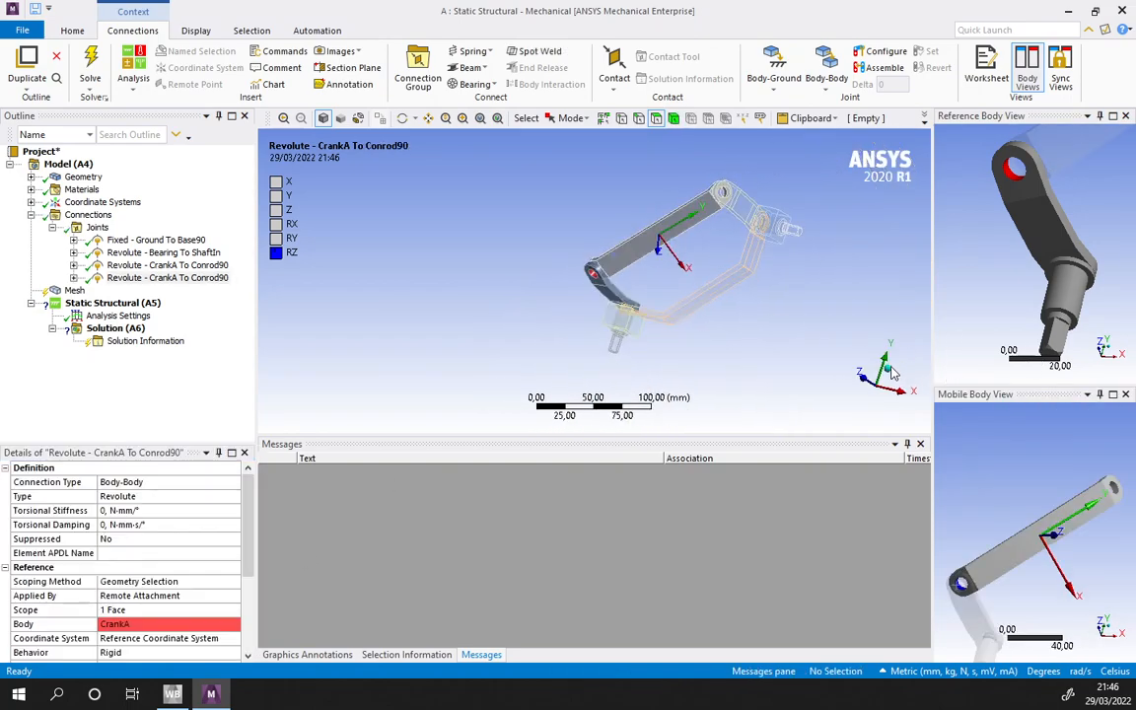
{"action": "scroll", "coordinate": [667, 336], "scroll_direction": "up", "scroll_amount": 5}
{"action": "middle_click_drag", "start_coordinate": [733, 366], "coordinate": [596, 350], "text": "ctrl"}
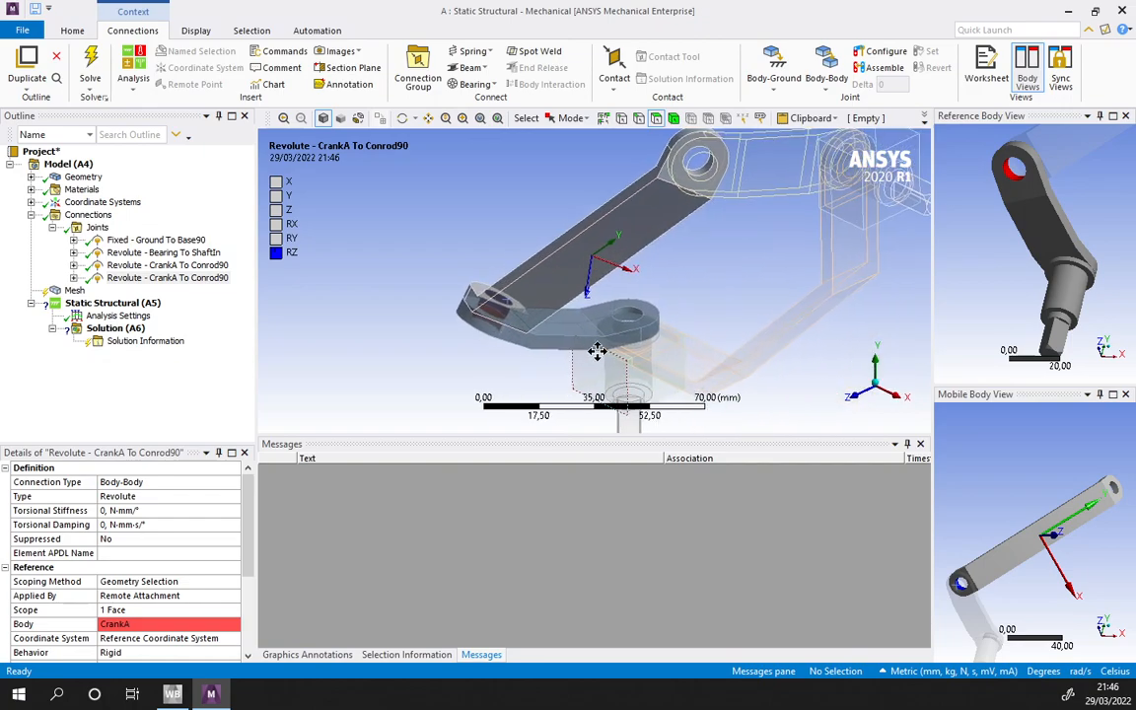
{"action": "left_click", "coordinate": [163, 277]}
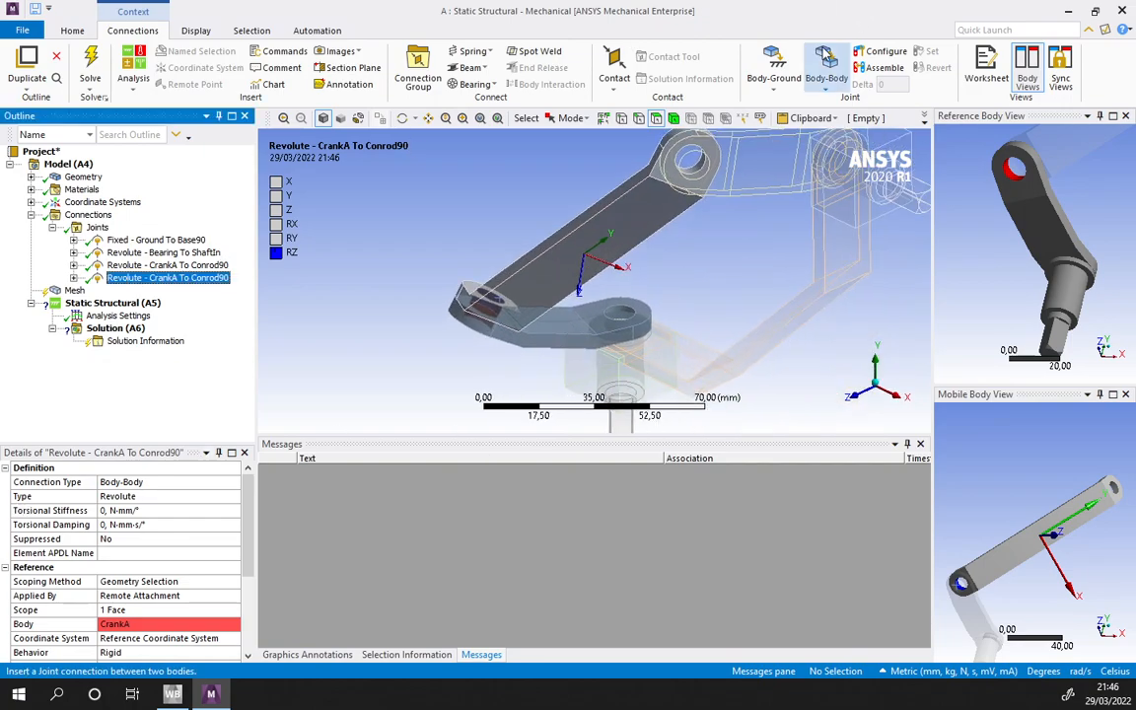
{"action": "left_click", "coordinate": [826, 76]}
{"action": "left_click", "coordinate": [845, 119]}
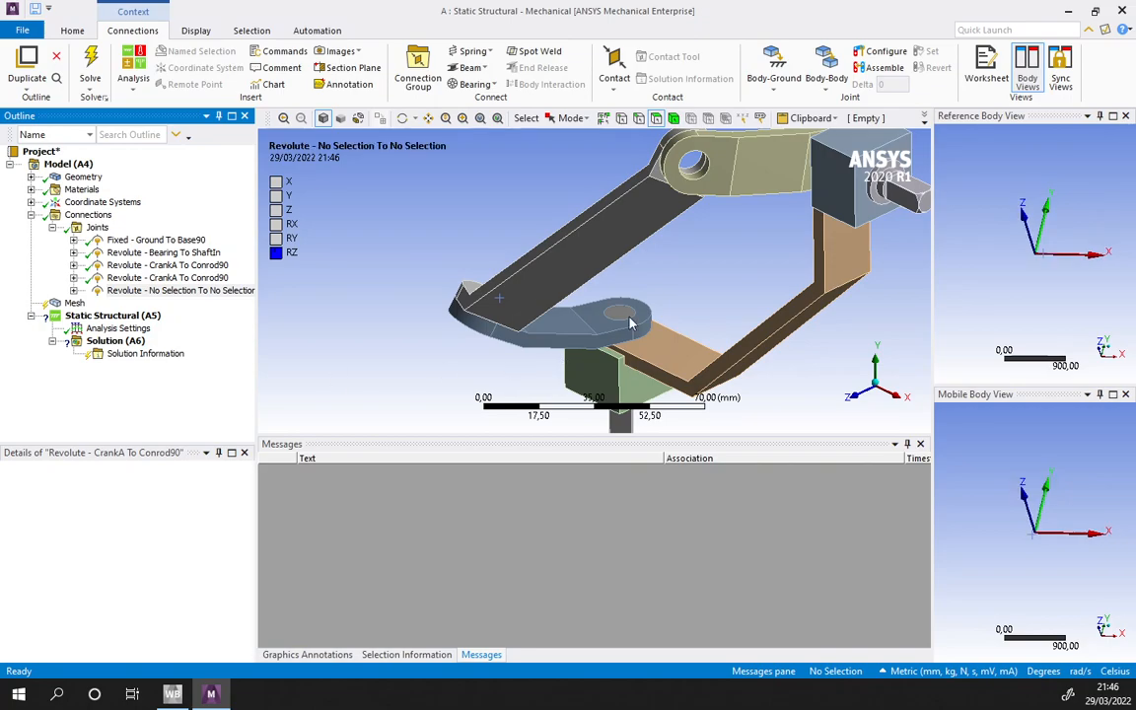
- Scope the new joint's reference side to the cylindrical hole face in Base90's arm beneath the second crank
{"action": "left_click", "coordinate": [126, 612]}
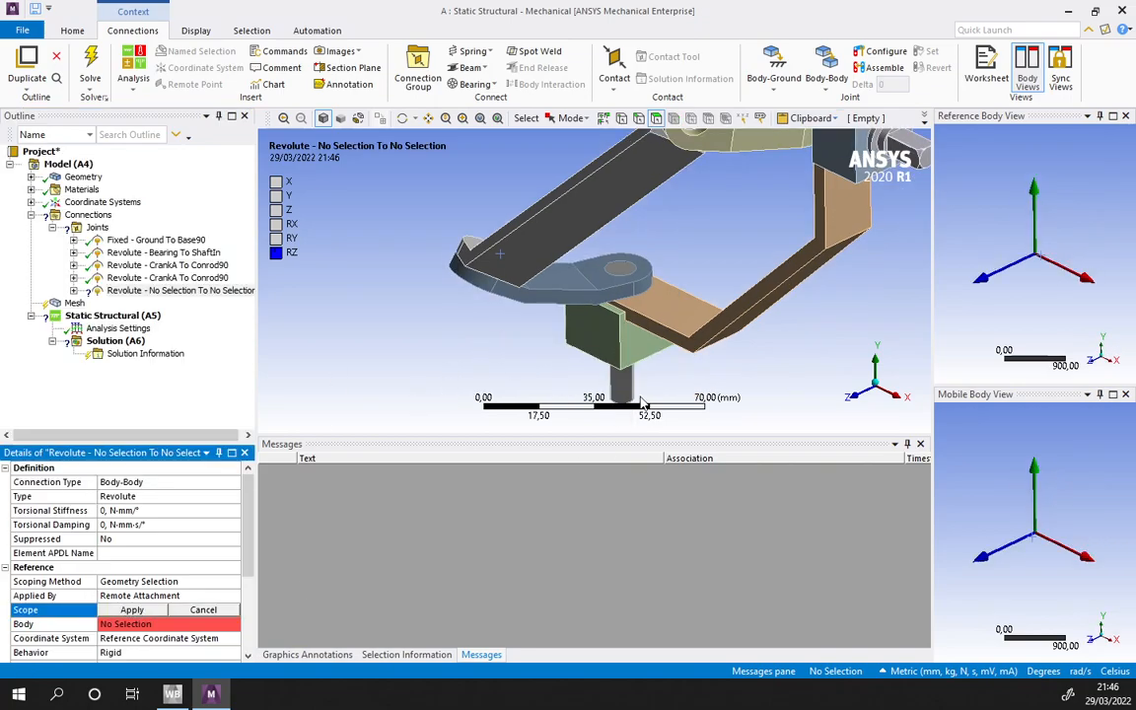
{"action": "left_click", "coordinate": [595, 321]}
{"action": "scroll", "coordinate": [986, 284], "scroll_direction": "up", "scroll_amount": 5}
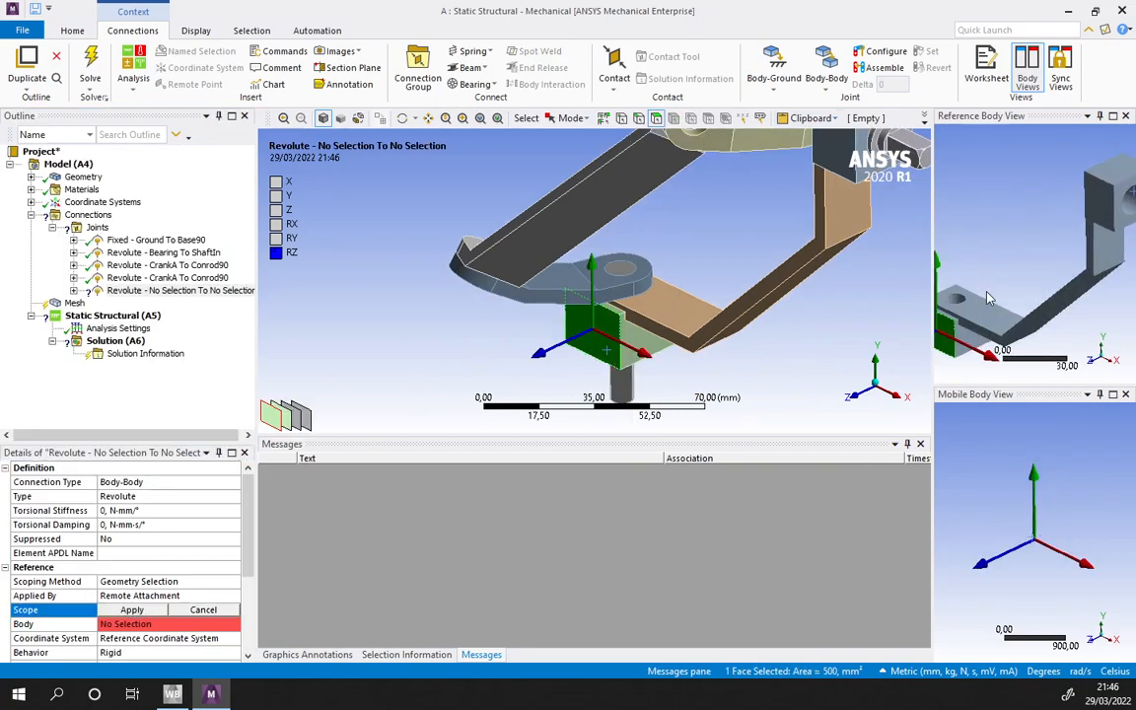
{"action": "middle_click_drag", "start_coordinate": [996, 296], "coordinate": [1073, 284], "text": "ctrl"}
{"action": "scroll", "coordinate": [1045, 296], "scroll_direction": "up", "scroll_amount": 3}
{"action": "left_click", "coordinate": [1020, 310]}
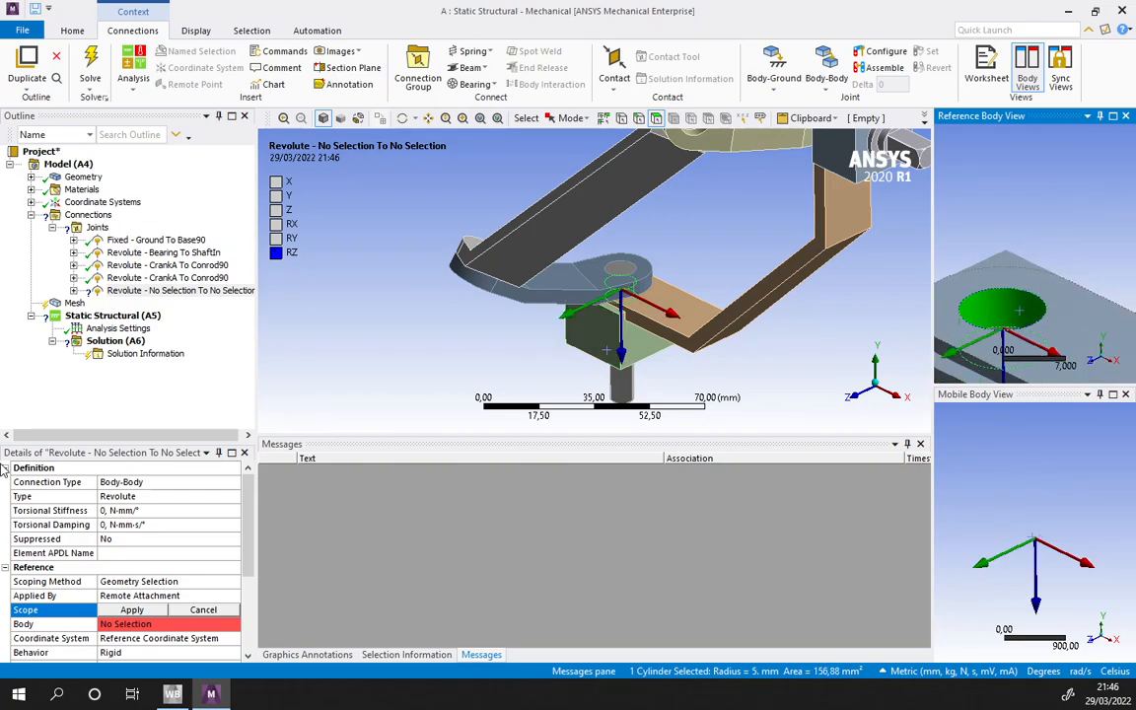
{"action": "left_click", "coordinate": [131, 609]}
- Scope the mobile side of the Base90 joint to the larger cylindrical shaft face below the second crank
{"action": "scroll", "coordinate": [249, 542], "scroll_direction": "down", "scroll_amount": 3}
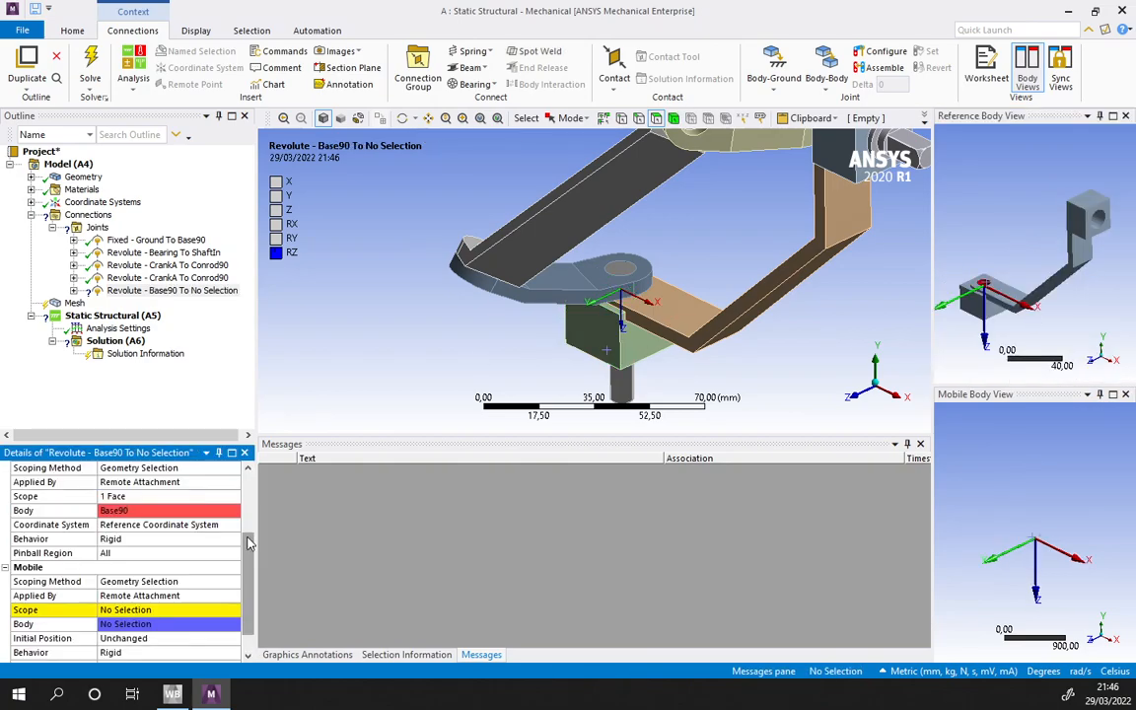
{"action": "scroll", "coordinate": [249, 543], "scroll_direction": "down", "scroll_amount": 1}
{"action": "left_click", "coordinate": [126, 581]}
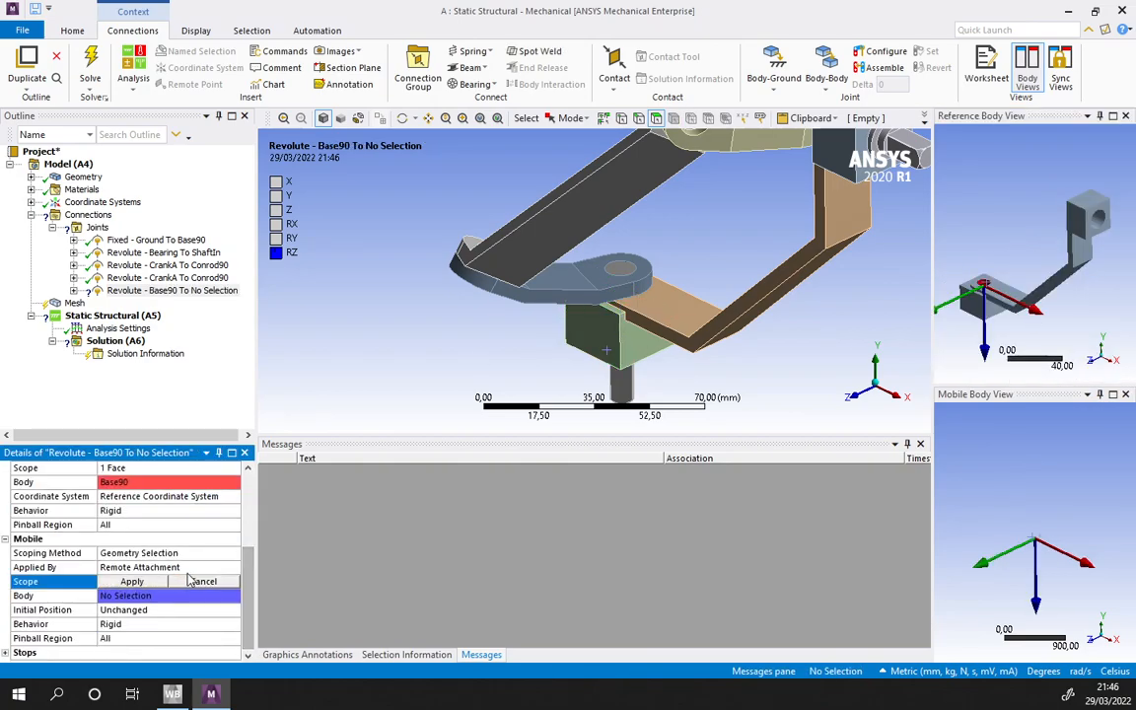
{"action": "left_click", "coordinate": [625, 270]}
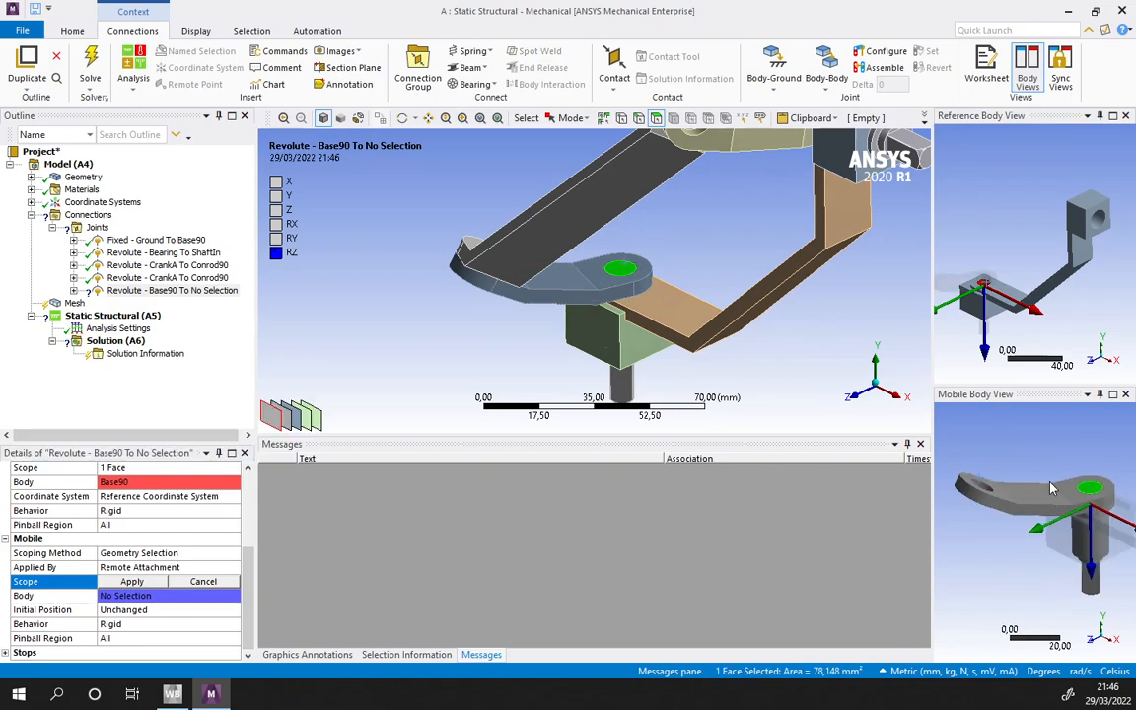
{"action": "middle_click_drag", "start_coordinate": [1066, 485], "coordinate": [1055, 464], "text": "ctrl"}
{"action": "left_click", "coordinate": [1085, 528]}
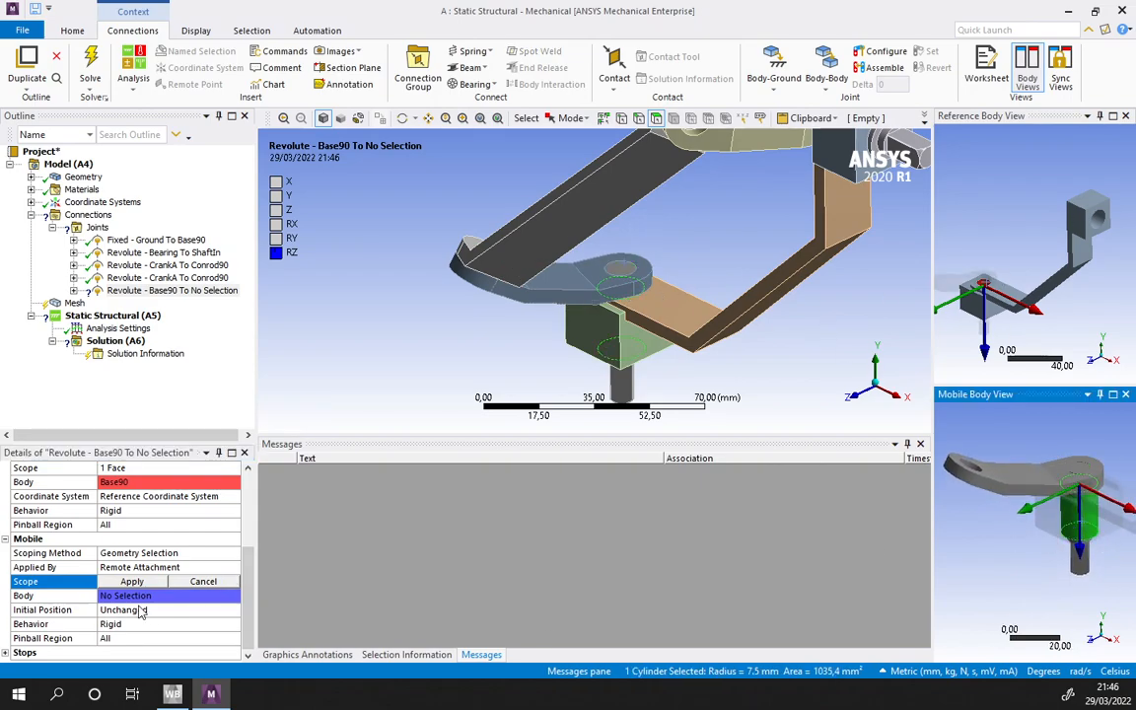
{"action": "left_click", "coordinate": [131, 580]}
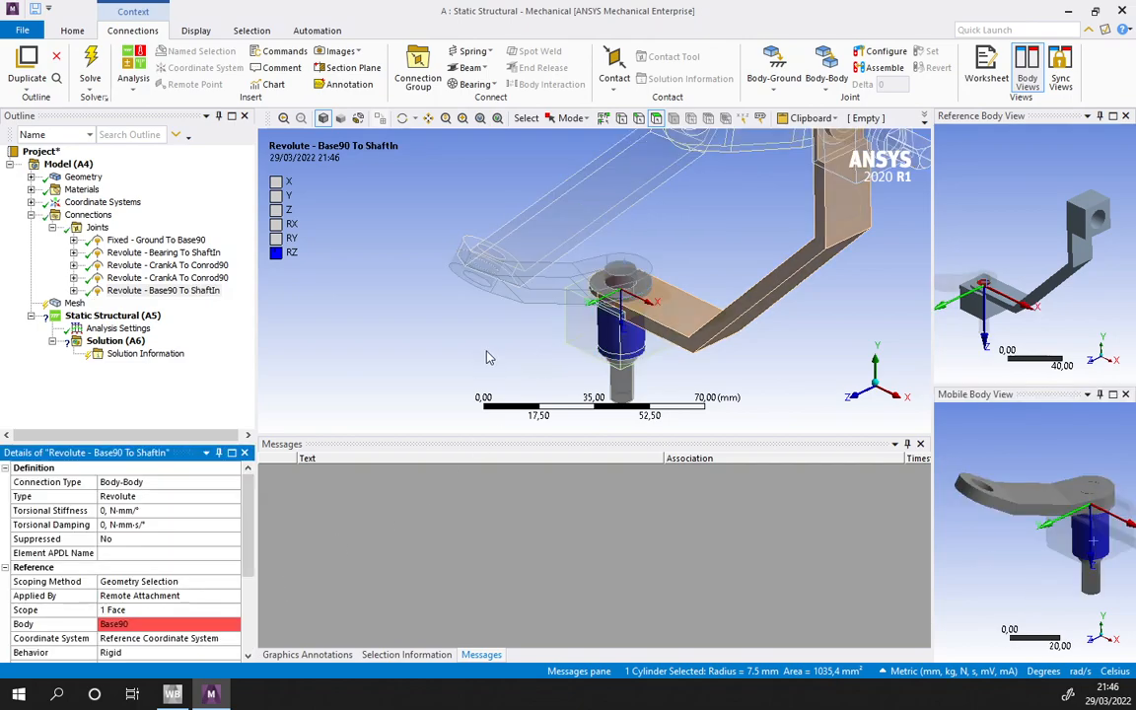
- Test the mechanism's motion by configuring the Bearing-to-ShaftIn revolute joint and rotating it about its axis
{"action": "middle_click_drag", "start_coordinate": [814, 289], "coordinate": [662, 282], "text": "ctrl"}
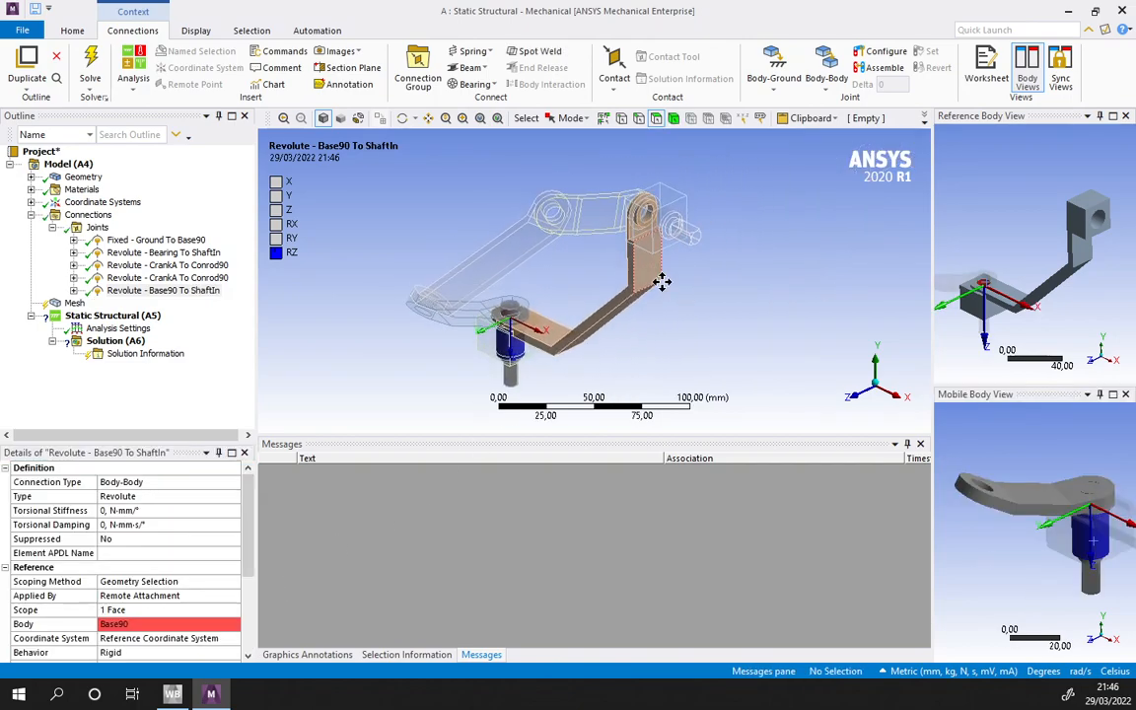
{"action": "left_click", "coordinate": [148, 252]}
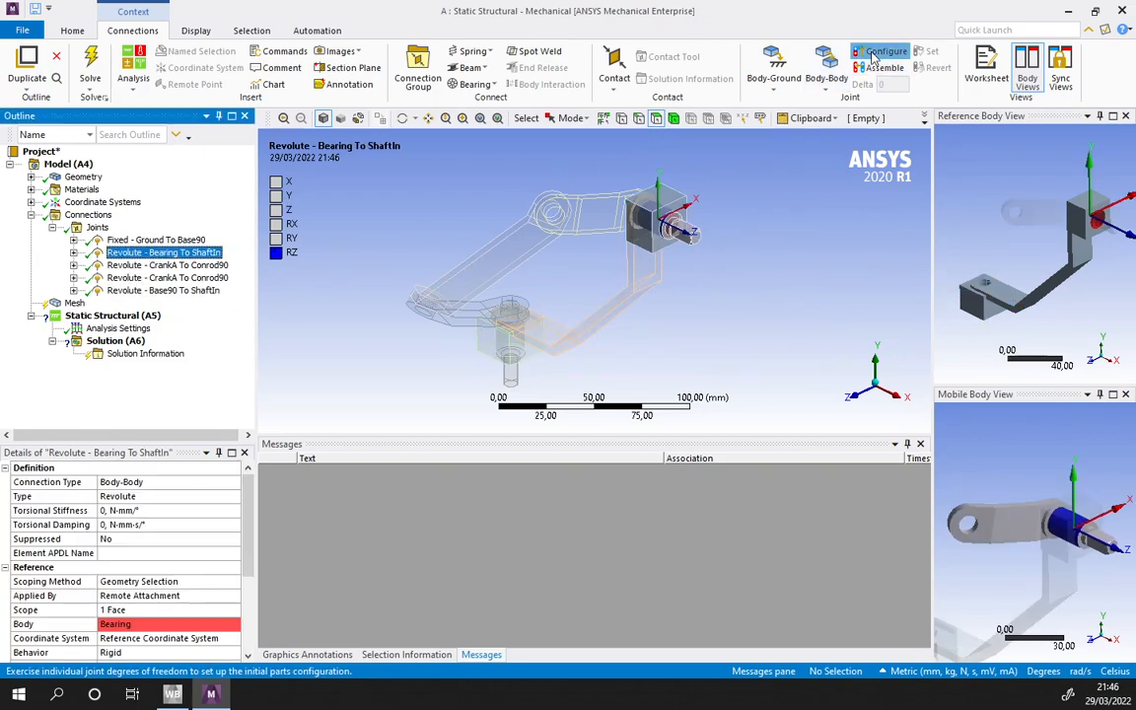
{"action": "left_click_drag", "start_coordinate": [691, 232], "coordinate": [747, 245]}
{"action": "left_click_drag", "start_coordinate": [708, 187], "coordinate": [661, 197]}
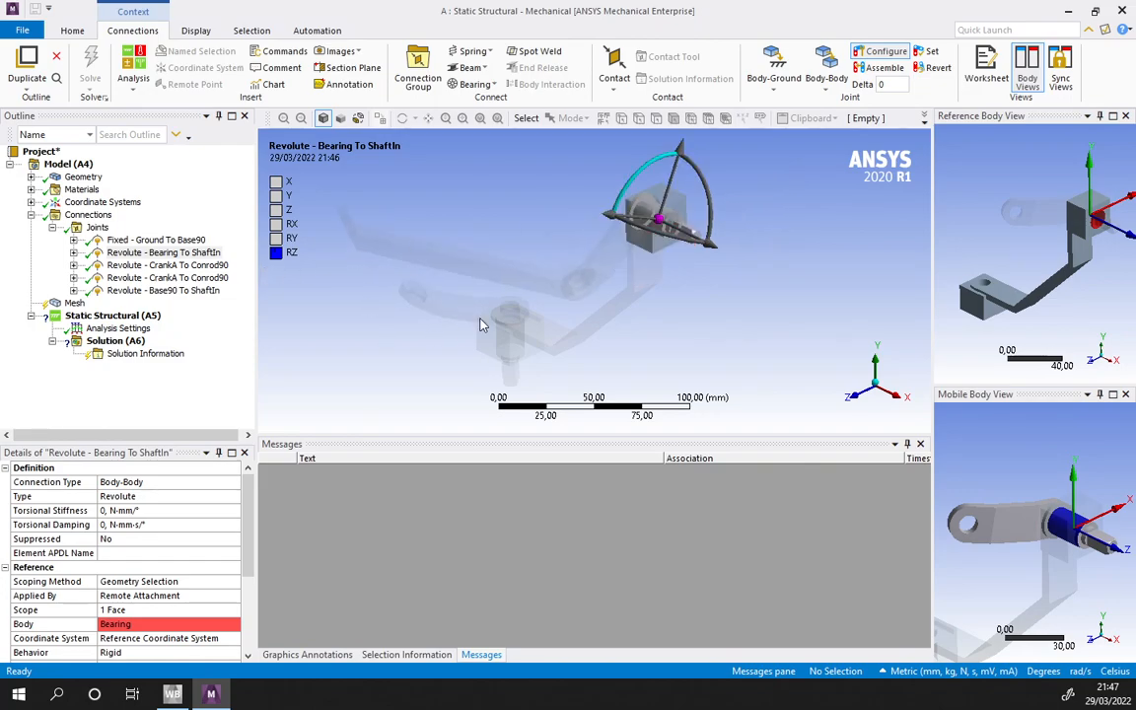
- Inspect the revolute joints one by one, comparing the position and orientation of their coordinate frames on the linkage
{"action": "left_click", "coordinate": [181, 291]}
{"action": "left_click", "coordinate": [179, 282]}
{"action": "left_click", "coordinate": [168, 253]}
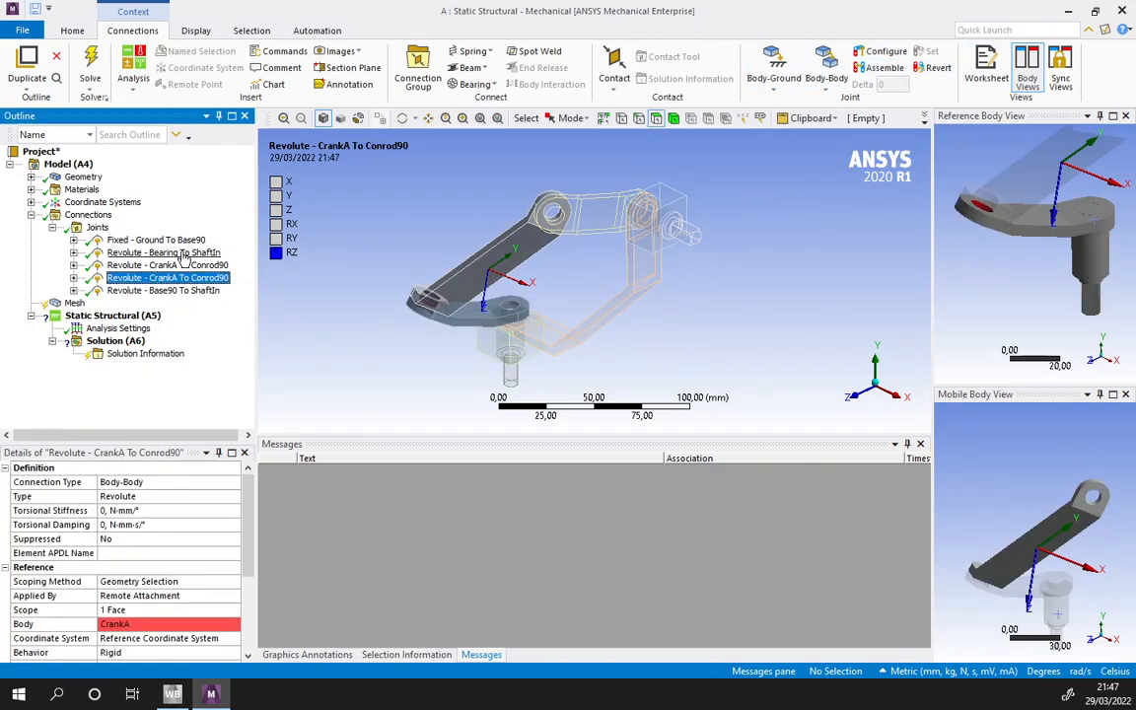
{"action": "left_click", "coordinate": [183, 266]}
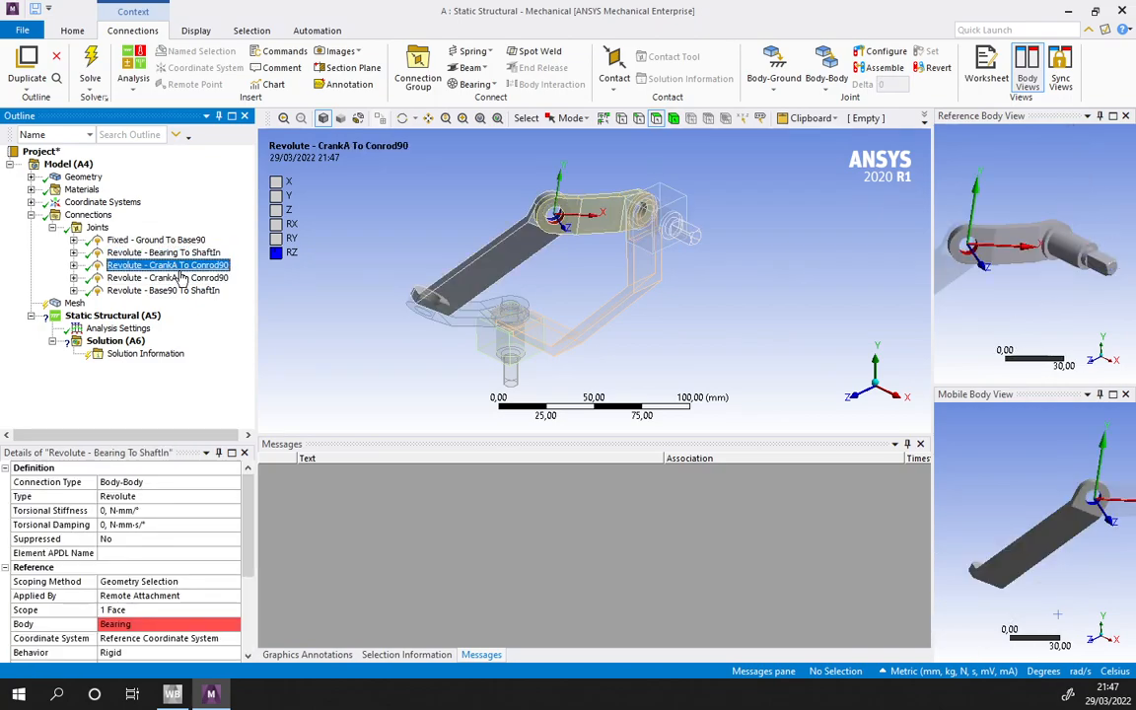
{"action": "left_click", "coordinate": [180, 290]}
{"action": "left_click", "coordinate": [180, 266]}
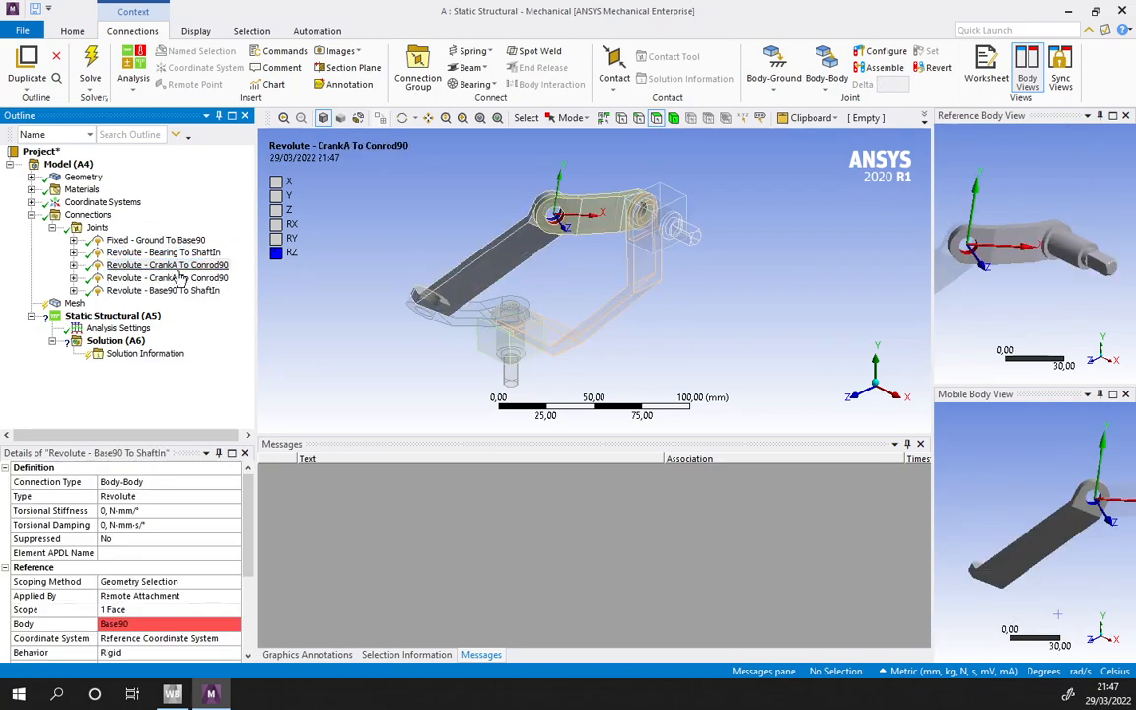
{"action": "left_click", "coordinate": [166, 278]}
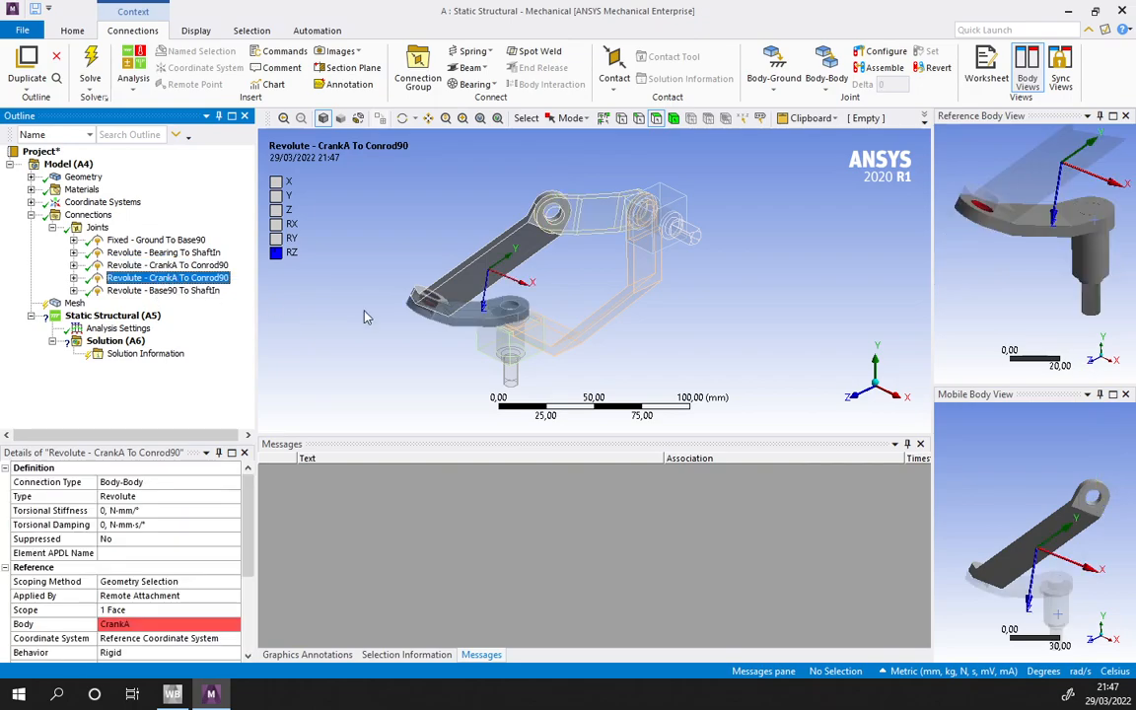
- Delete the CrankA-to-Conrod90 revolute joint whose coordinate frame sits midway along Conrod90
{"action": "middle_click_drag", "start_coordinate": [496, 343], "coordinate": [573, 331]}
{"action": "mouse_move", "coordinate": [671, 265]}
{"action": "middle_mouse_down"}
{"action": "mouse_move", "coordinate": [734, 356]}
{"action": "mouse_move", "coordinate": [680, 286]}
{"action": "middle_mouse_up"}
{"action": "right_click", "coordinate": [160, 278]}
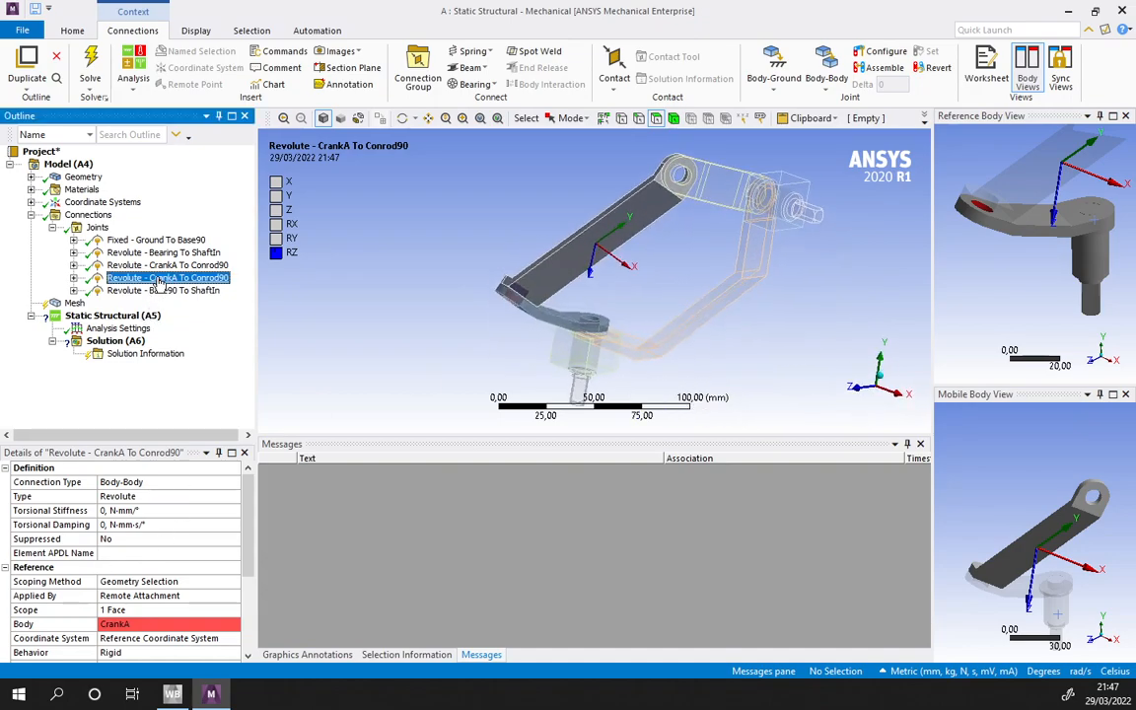
{"action": "left_click", "coordinate": [209, 500]}
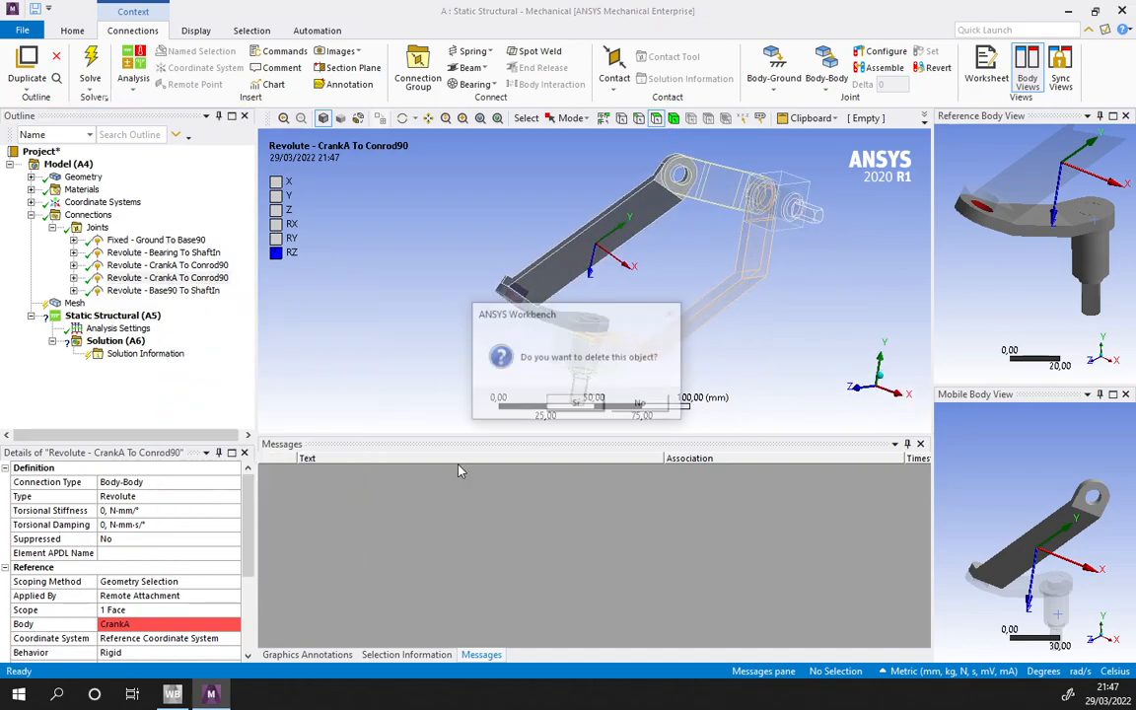
{"action": "left_click", "coordinate": [582, 400]}
- Add a replacement Revolute body-body joint with its reference scoped to the pin hole at the second CrankA's free end
{"action": "left_click", "coordinate": [833, 83]}
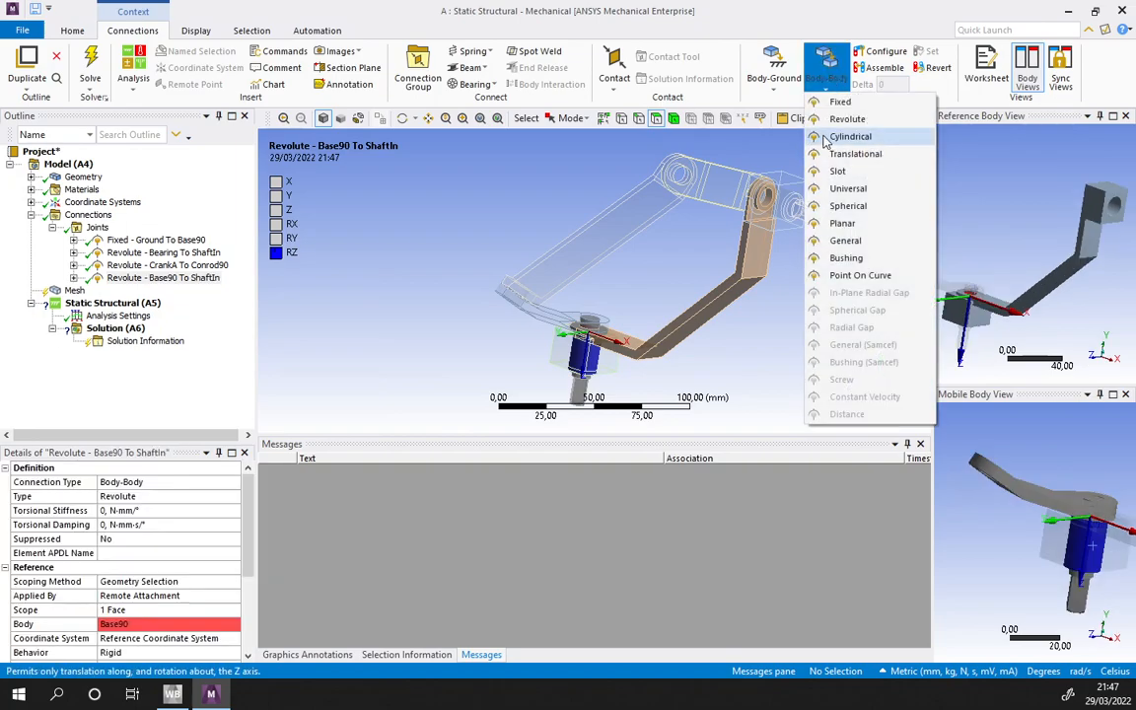
{"action": "left_click", "coordinate": [858, 119]}
{"action": "left_click", "coordinate": [544, 280]}
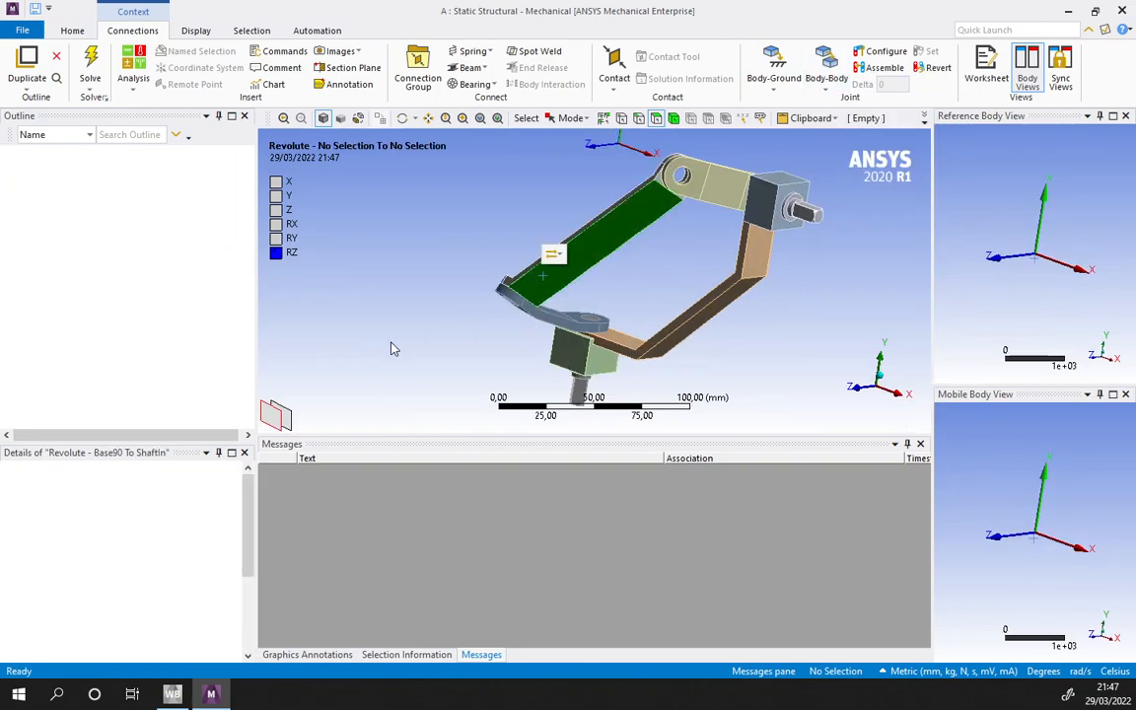
{"action": "left_click", "coordinate": [540, 312]}
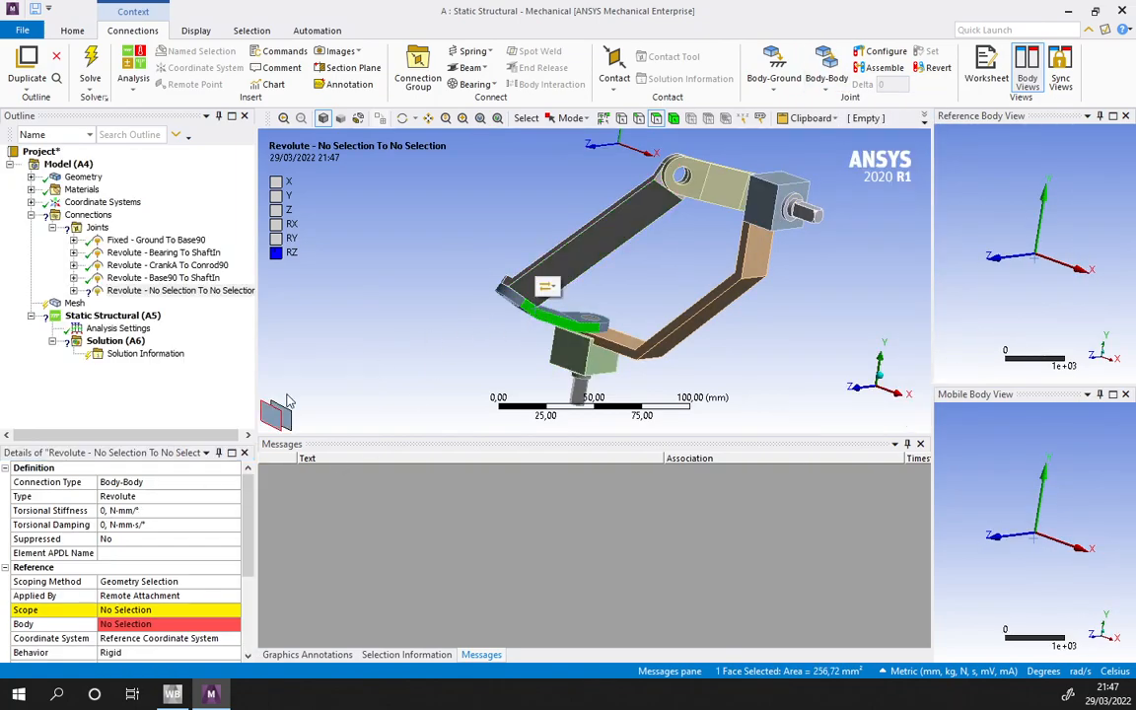
{"action": "left_click", "coordinate": [126, 609]}
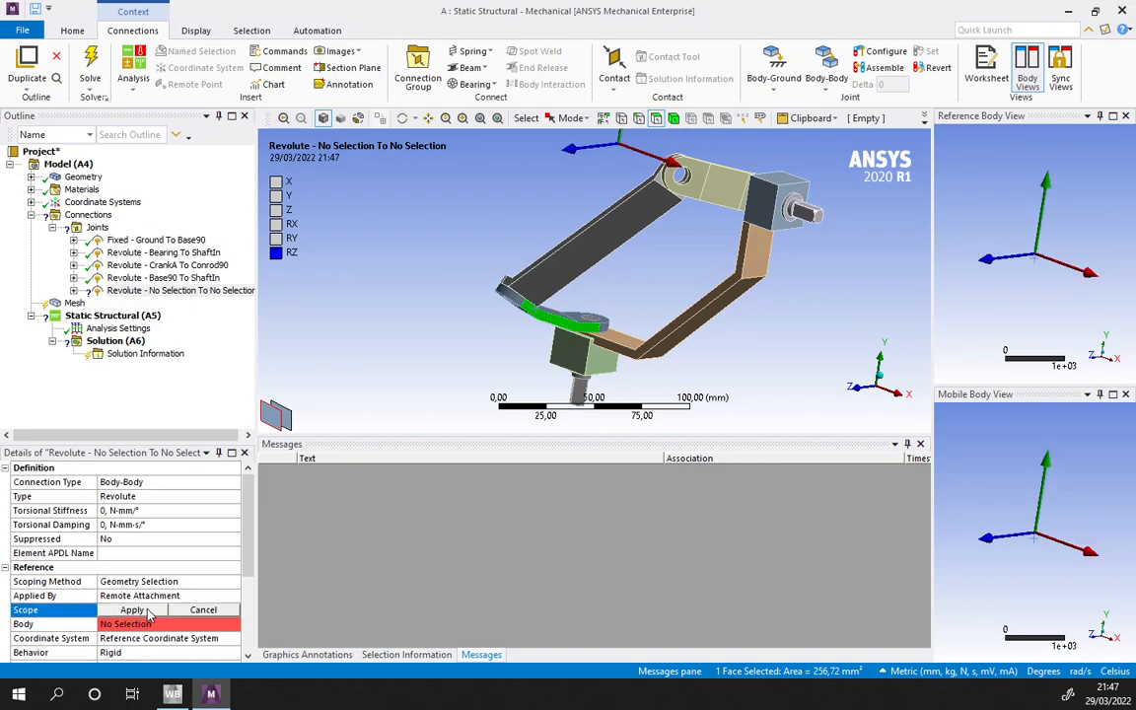
{"action": "left_click", "coordinate": [545, 322]}
{"action": "middle_click_drag", "start_coordinate": [1005, 248], "coordinate": [986, 294], "text": "ctrl"}
{"action": "scroll", "coordinate": [975, 245], "scroll_direction": "up", "scroll_amount": 3}
{"action": "middle_click_drag", "start_coordinate": [955, 219], "coordinate": [1016, 274], "text": "ctrl"}
{"action": "scroll", "coordinate": [1016, 273], "scroll_direction": "up", "scroll_amount": 3}
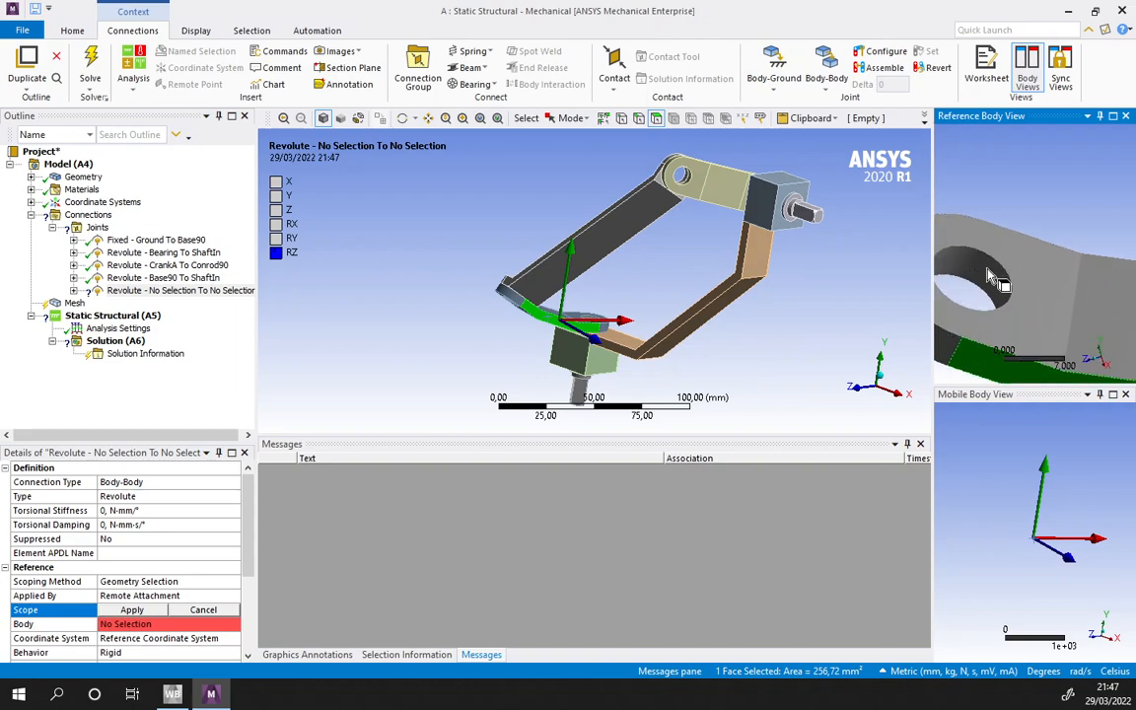
{"action": "left_click", "coordinate": [986, 274]}
{"action": "left_click", "coordinate": [131, 609]}
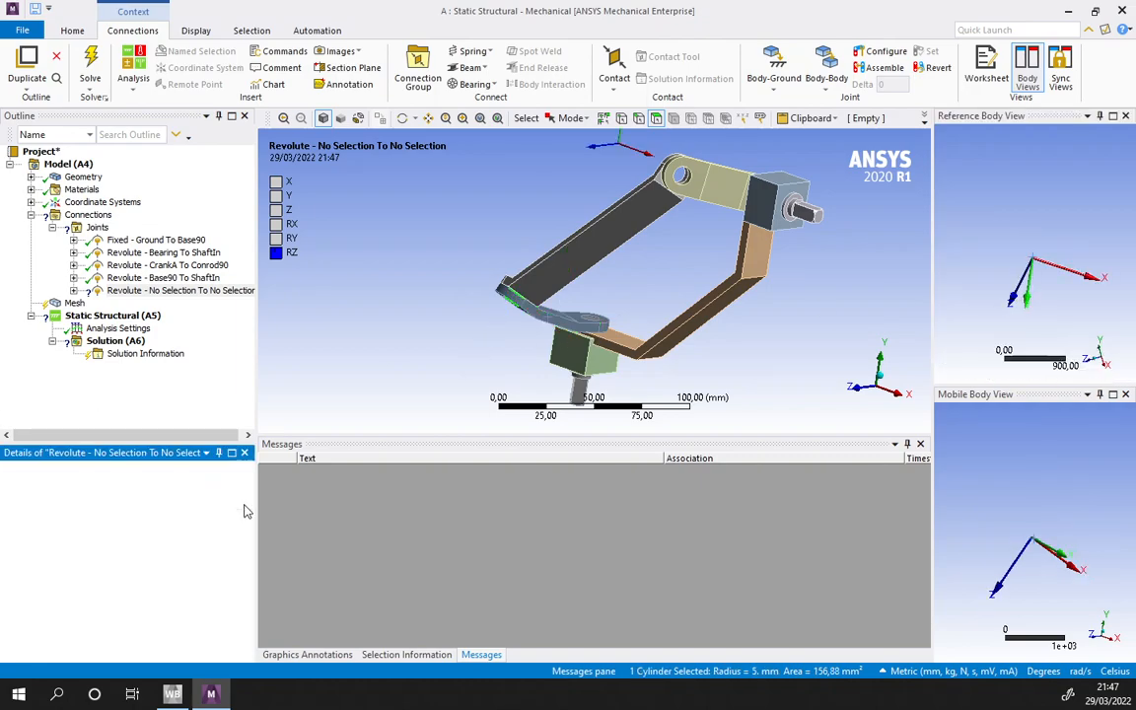
- Scope the replacement joint's mobile side to the cylindrical hole face at the matching end of Conrod90
{"action": "scroll", "coordinate": [249, 524], "scroll_direction": "down", "scroll_amount": 3}
{"action": "scroll", "coordinate": [248, 525], "scroll_direction": "down", "scroll_amount": 2}
{"action": "left_click", "coordinate": [197, 580]}
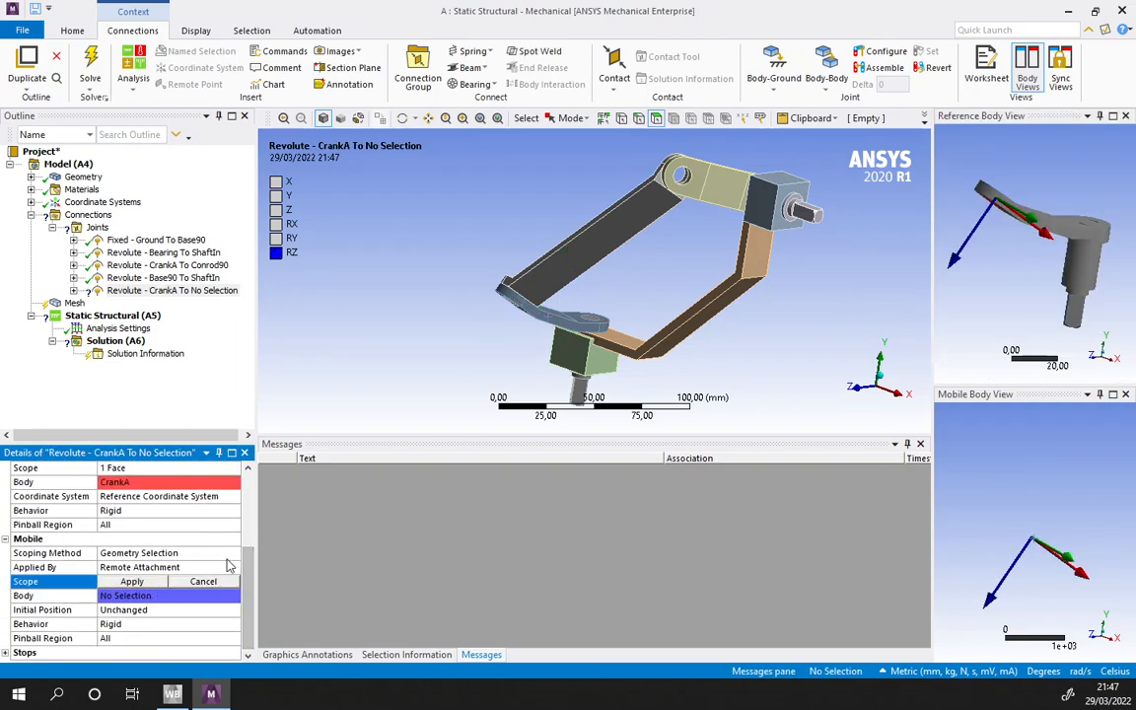
{"action": "left_click", "coordinate": [535, 269]}
{"action": "scroll", "coordinate": [989, 547], "scroll_direction": "up", "scroll_amount": 6}
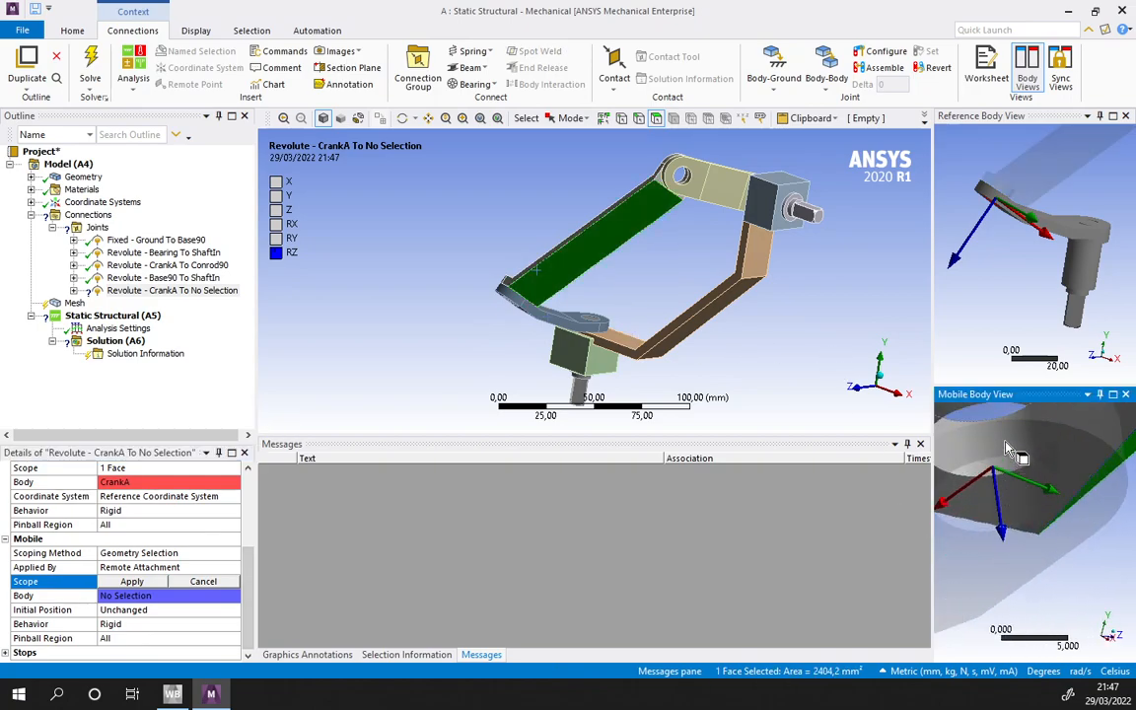
{"action": "left_click", "coordinate": [987, 457]}
{"action": "left_click", "coordinate": [132, 582]}
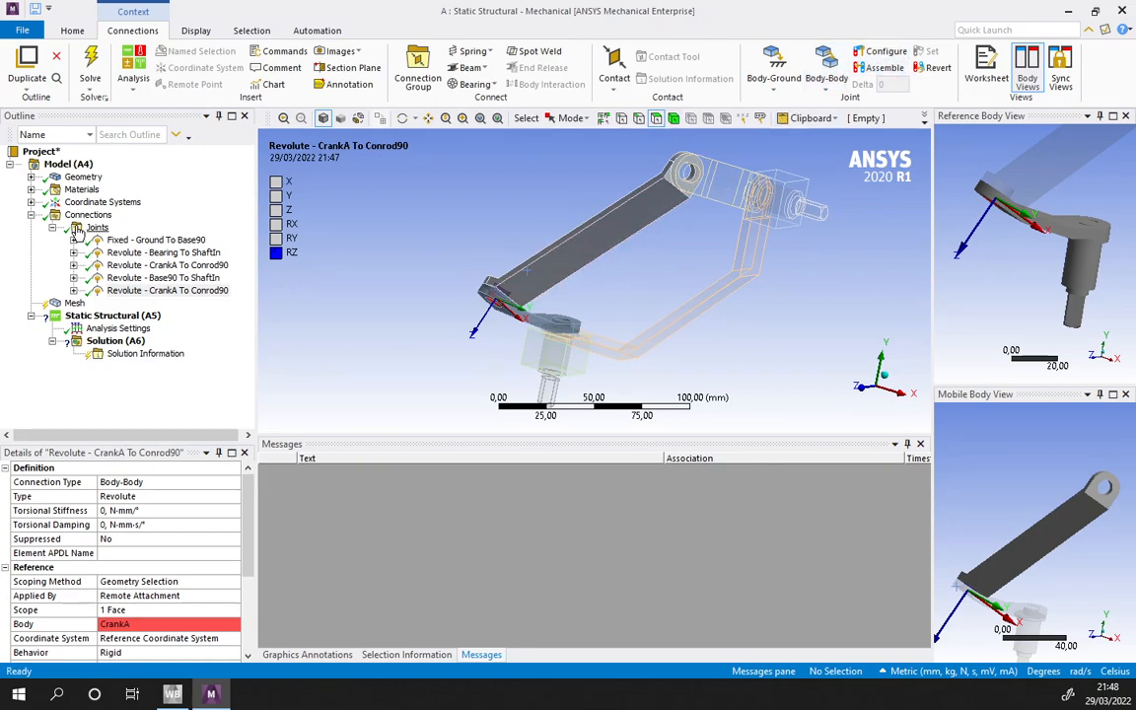
- Exercise the Bearing-to-ShaftIn revolute joint again by rotating it in configure mode, and collapse the list of joints
{"action": "left_click", "coordinate": [150, 252]}
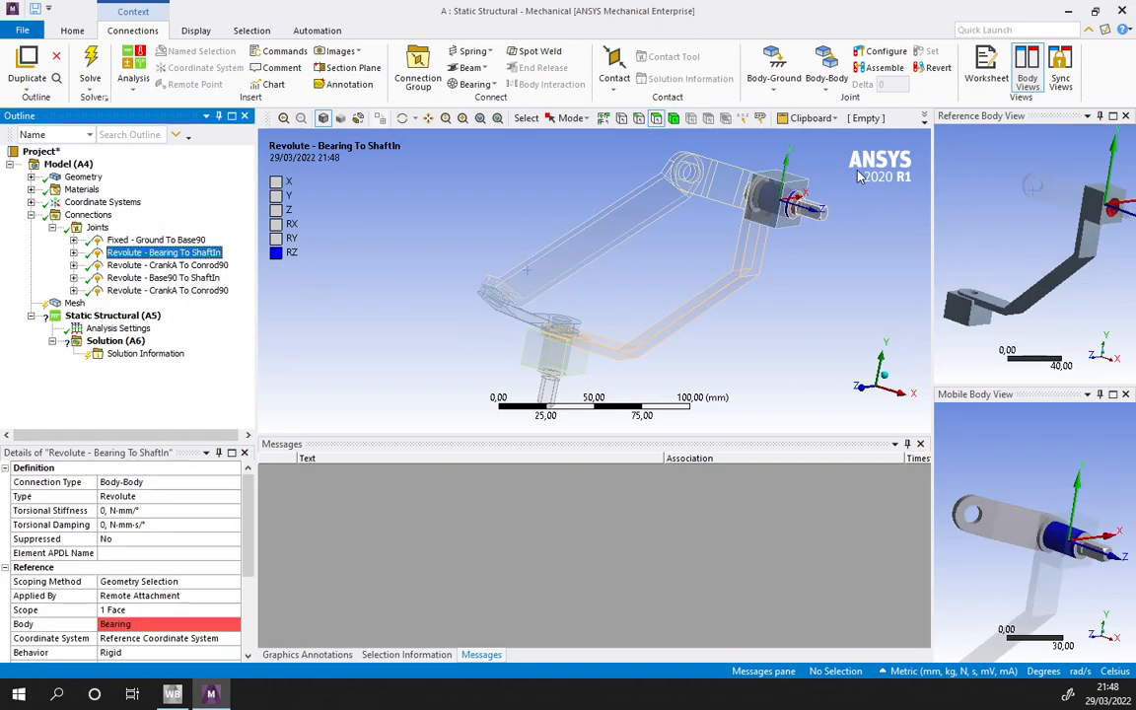
{"action": "left_click", "coordinate": [885, 51]}
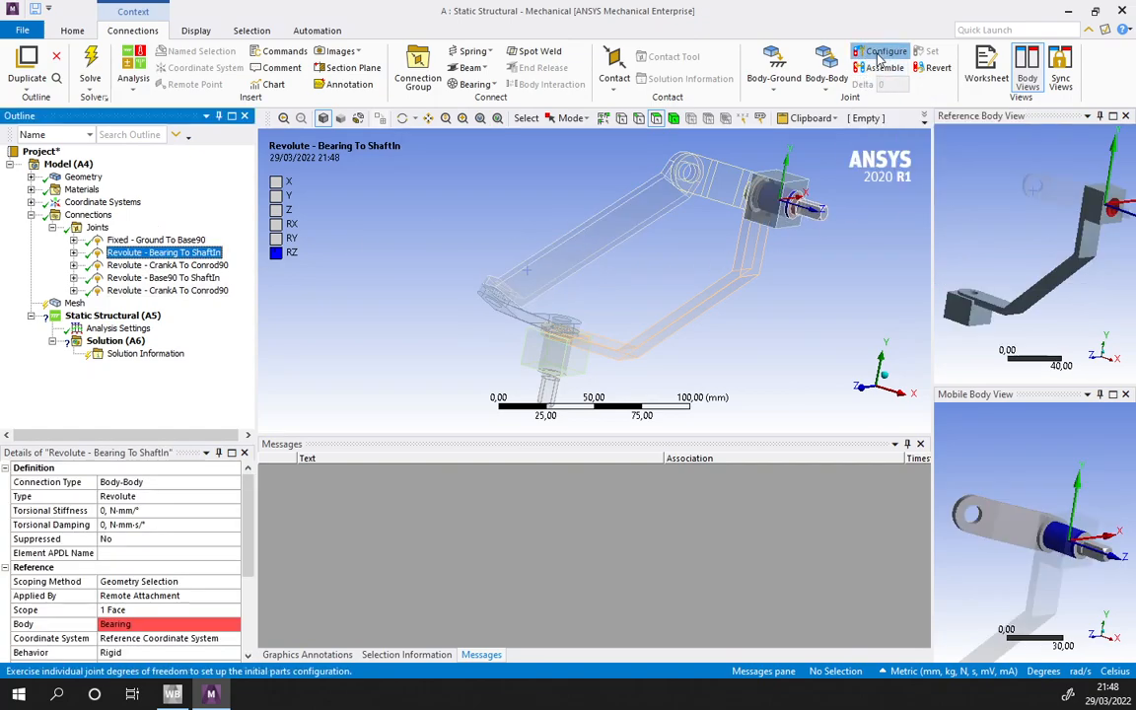
{"action": "left_click_drag", "start_coordinate": [817, 178], "coordinate": [754, 321]}
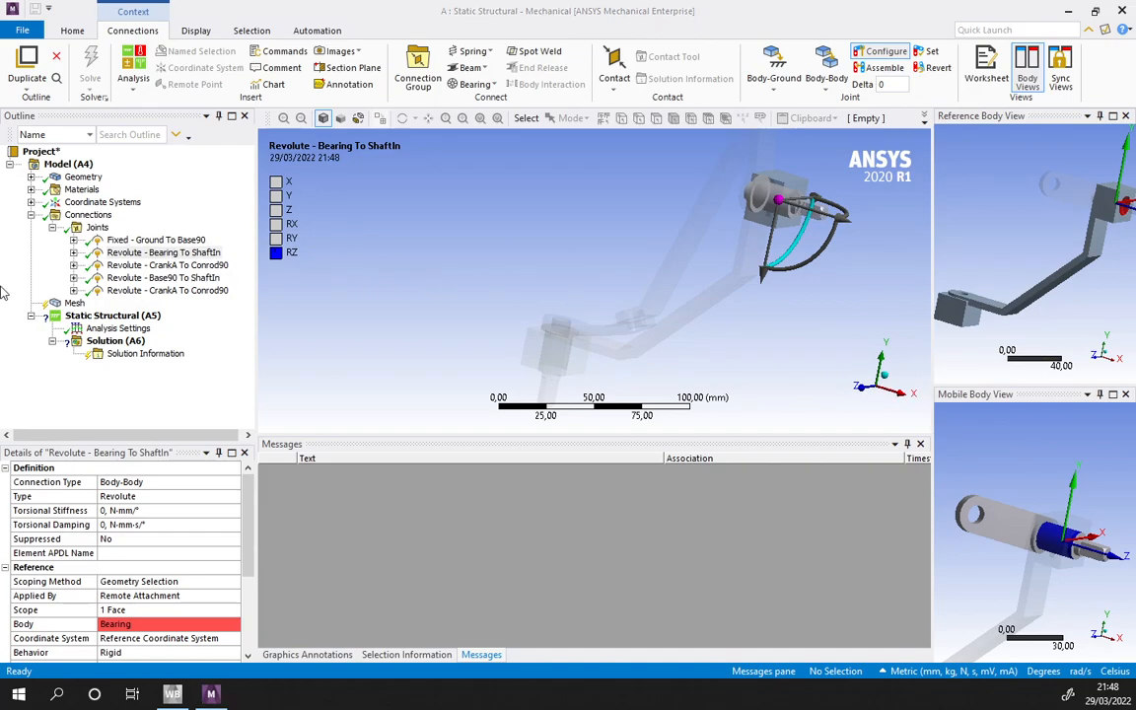
{"action": "left_click", "coordinate": [51, 228]}
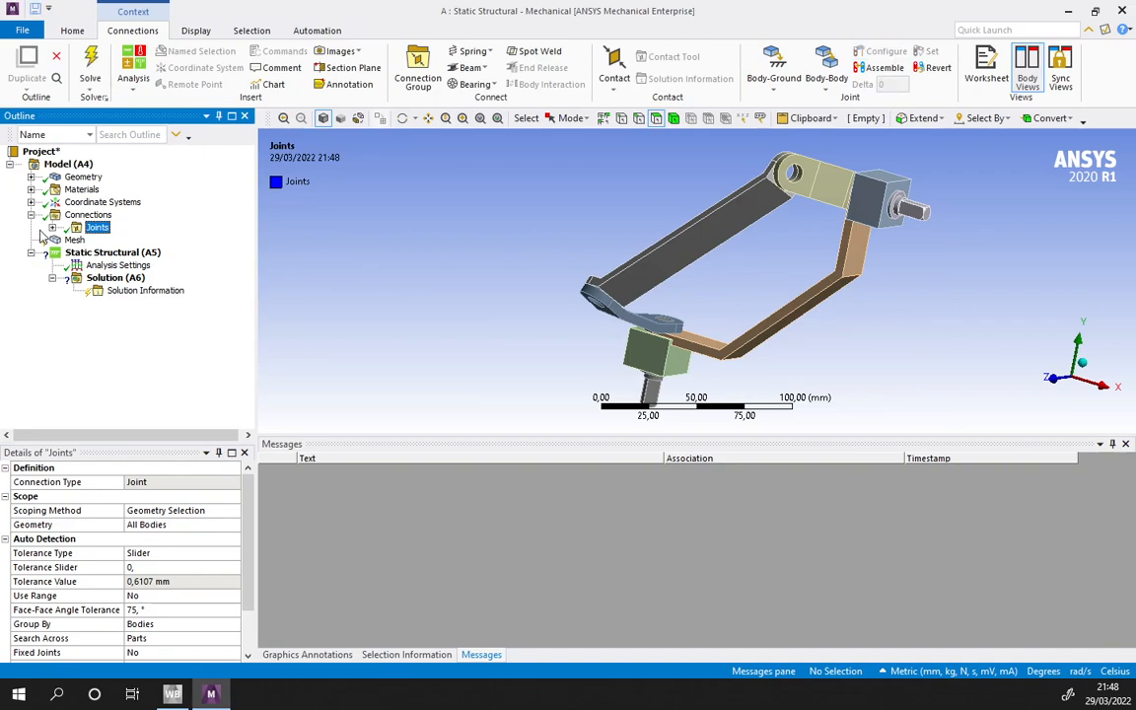
- Insert a mesh method control scoped to the Conrod90 body
{"action": "left_click", "coordinate": [74, 240]}
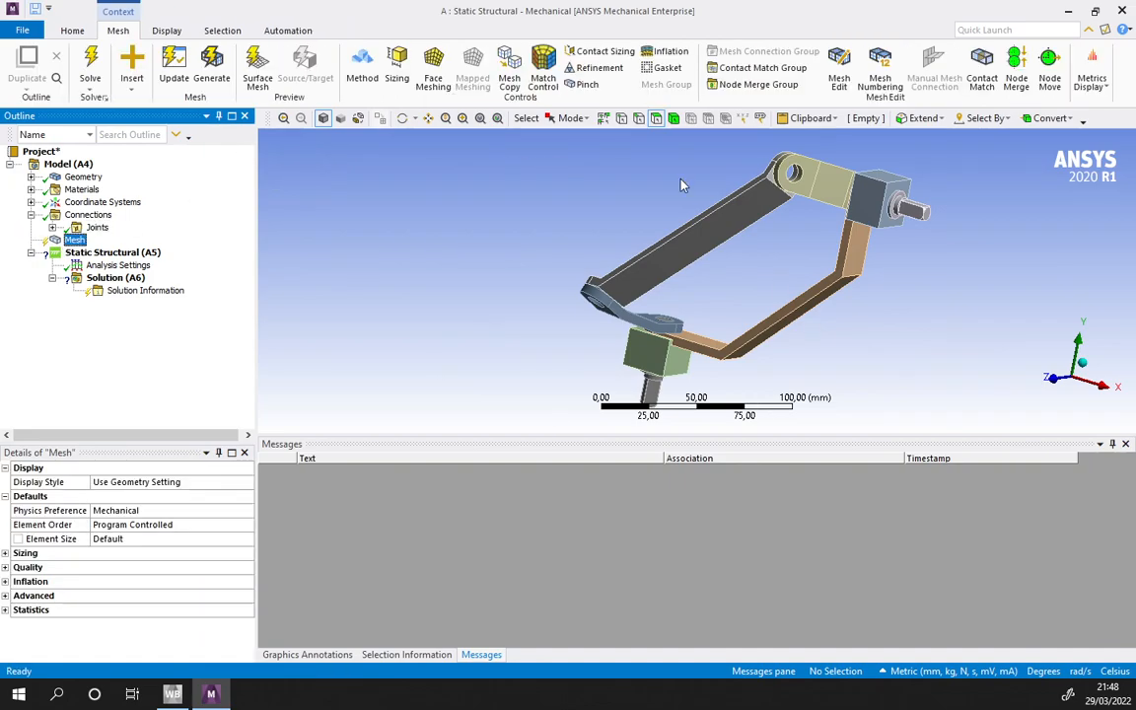
{"action": "left_click", "coordinate": [713, 241]}
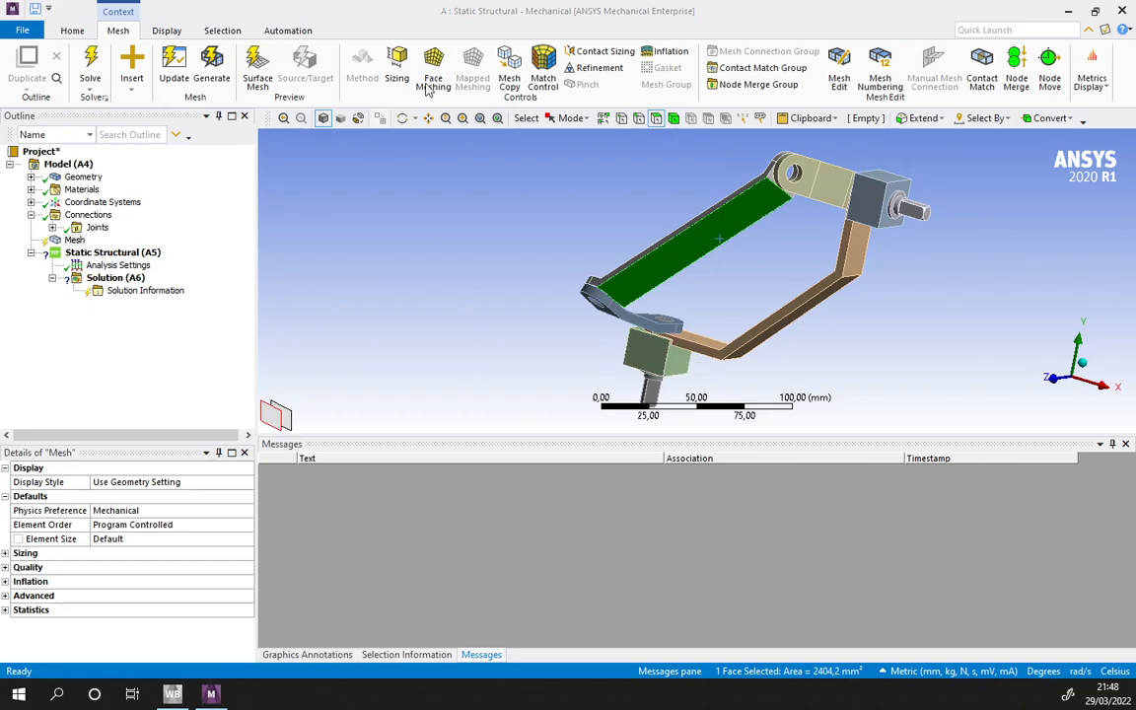
{"action": "left_click", "coordinate": [437, 219]}
{"action": "left_click", "coordinate": [673, 118]}
{"action": "left_click", "coordinate": [713, 246]}
{"action": "left_click", "coordinate": [362, 69]}
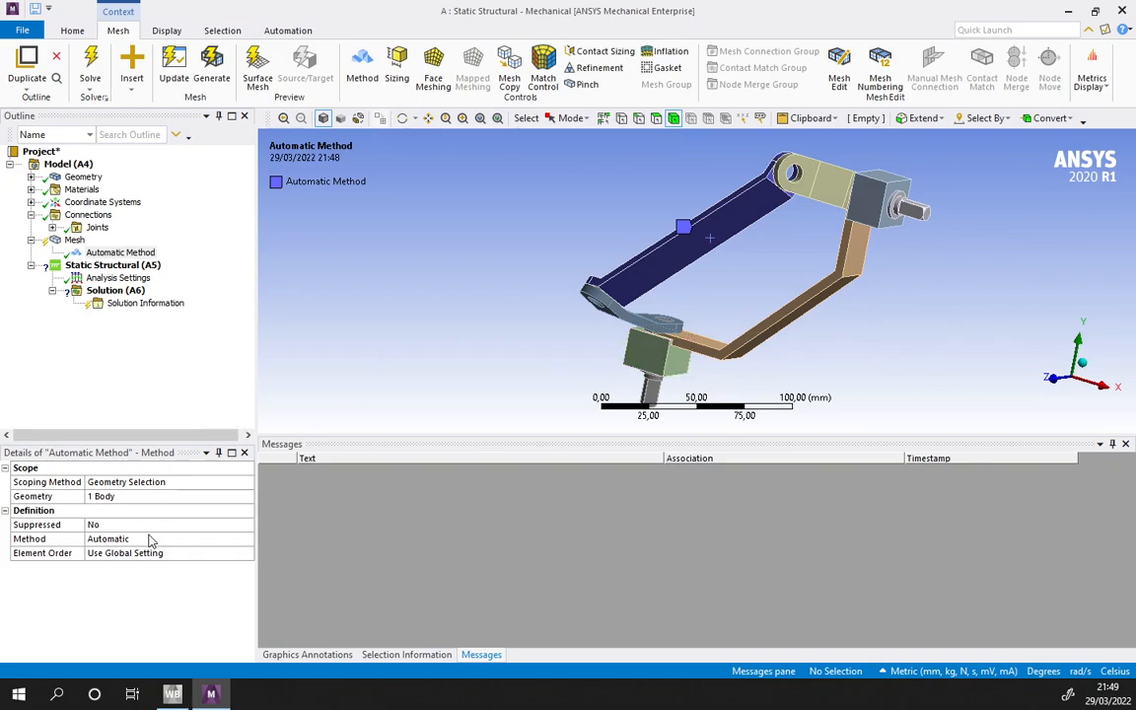
- Try Hex Dominant as the meshing method for Conrod90
{"action": "left_click", "coordinate": [118, 539]}
{"action": "left_click", "coordinate": [249, 551]}
{"action": "left_click", "coordinate": [248, 541]}
{"action": "left_click", "coordinate": [248, 541]}
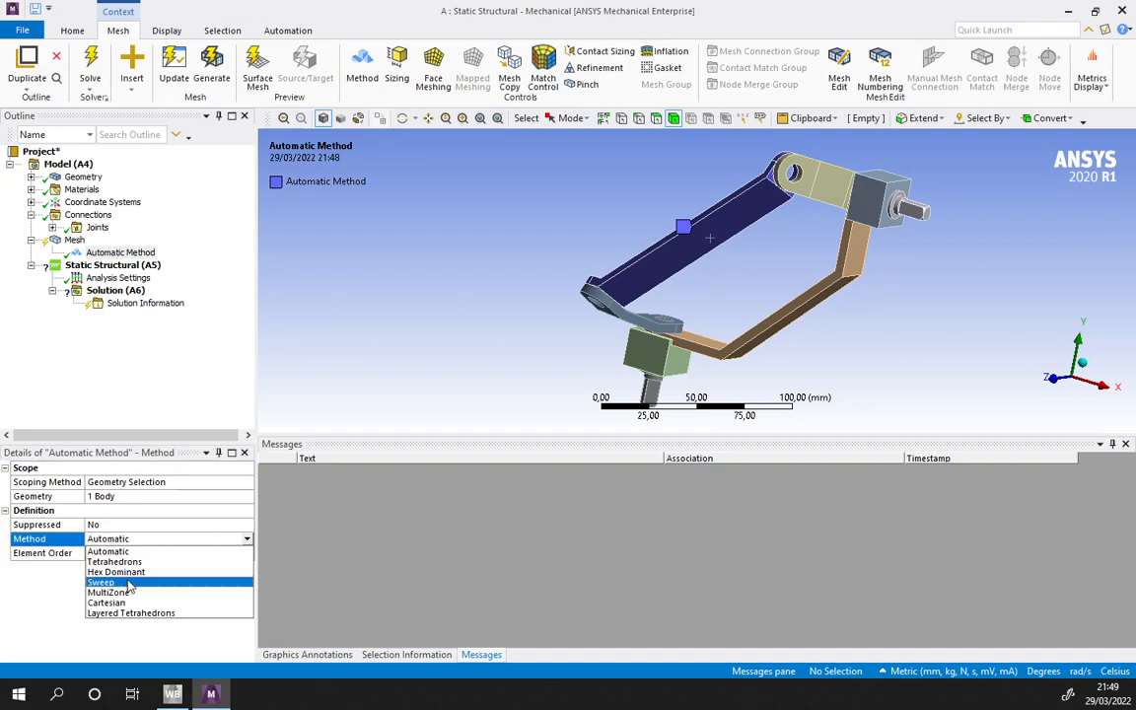
{"action": "left_click", "coordinate": [116, 572]}
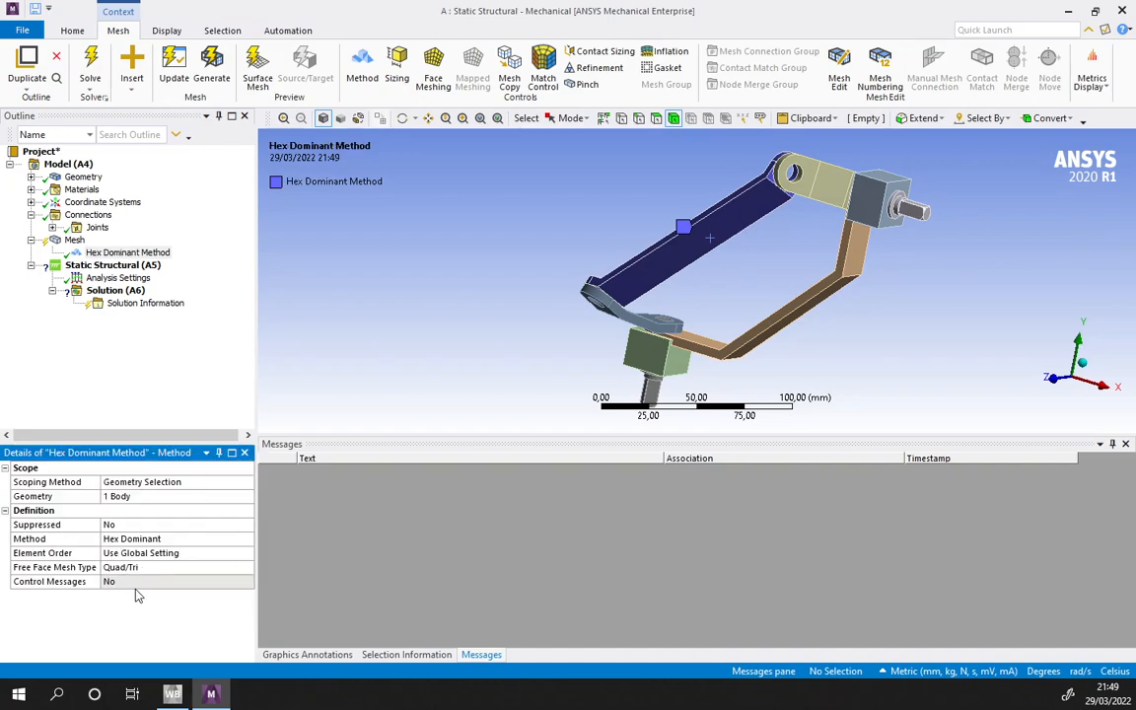
- Change the Conrod90 meshing method to MultiZone
{"action": "left_click", "coordinate": [245, 538]}
{"action": "left_click", "coordinate": [246, 538]}
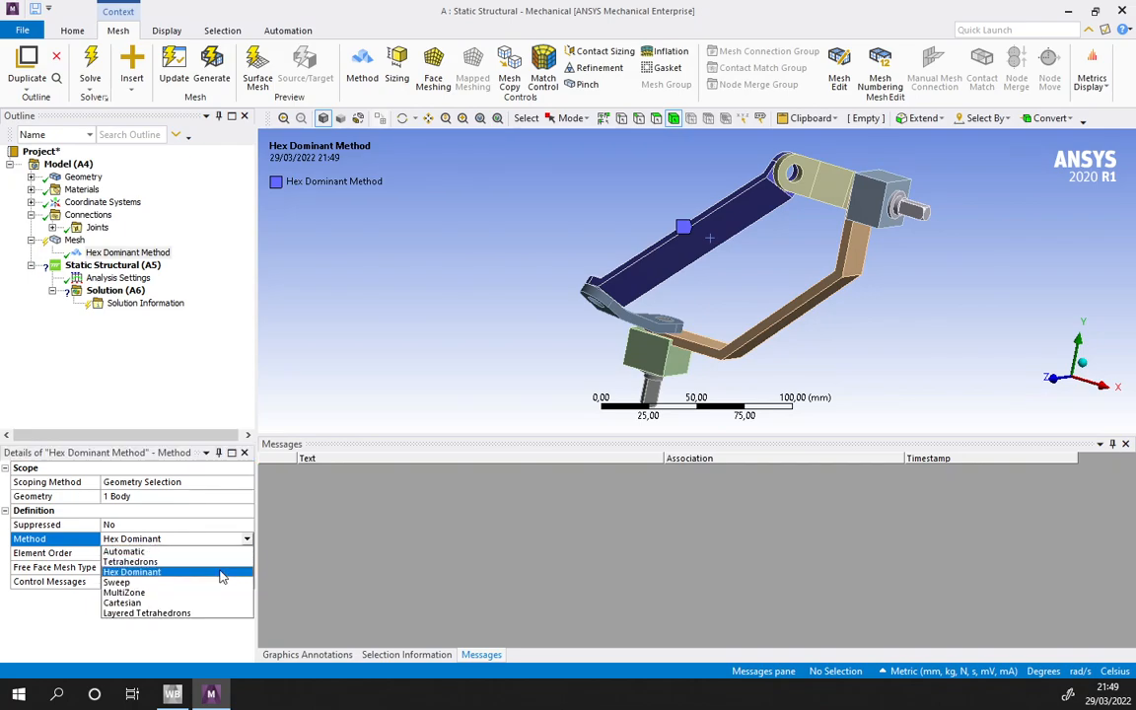
{"action": "left_click", "coordinate": [129, 598]}
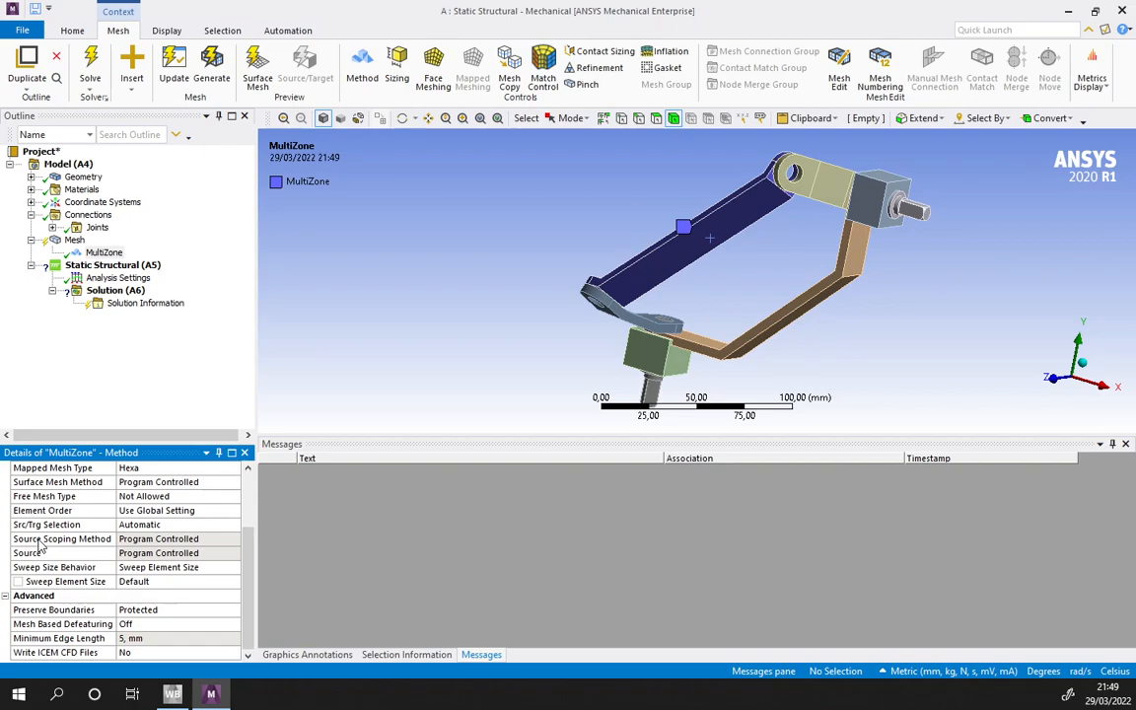
- Review the MultiZone settings for sweep size behavior, surface mesh method and mapped mesh type
{"action": "left_click", "coordinate": [64, 572]}
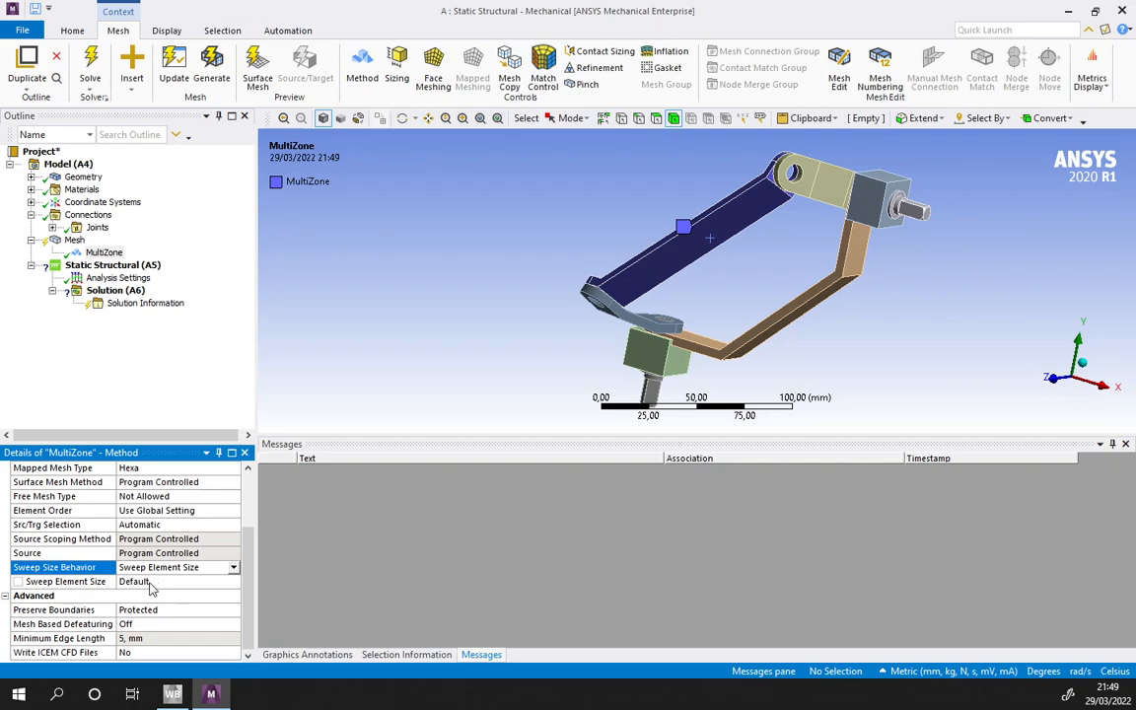
{"action": "scroll", "coordinate": [144, 572], "scroll_direction": "up", "scroll_amount": 2}
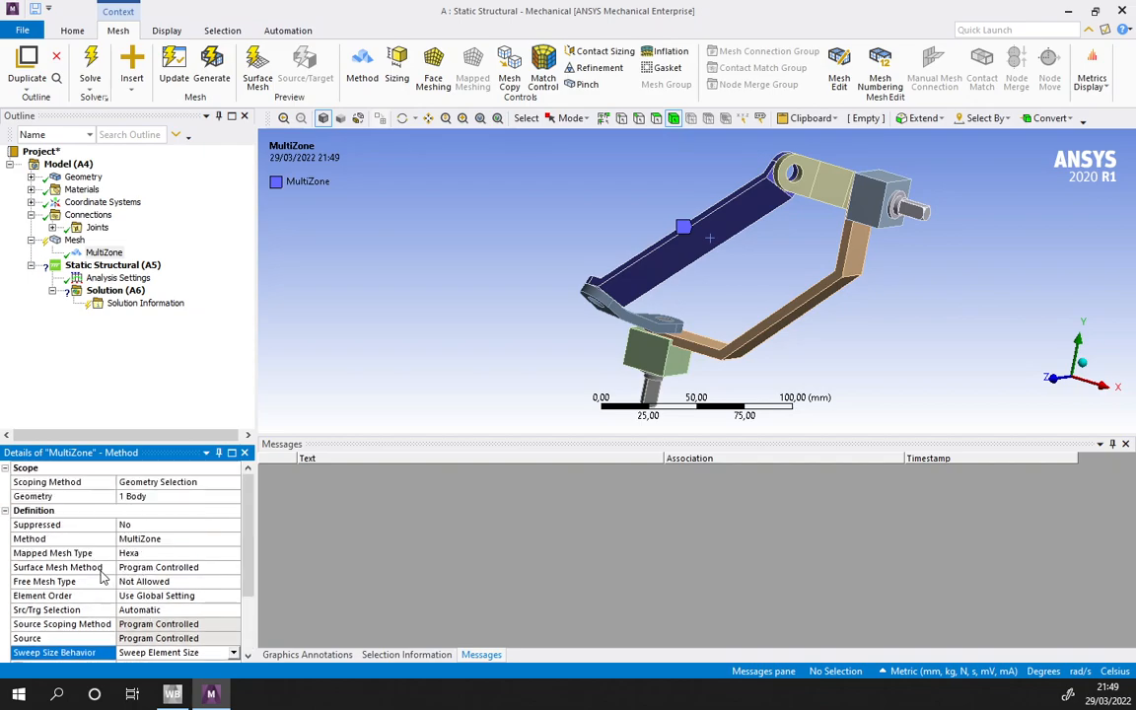
{"action": "left_click", "coordinate": [209, 566]}
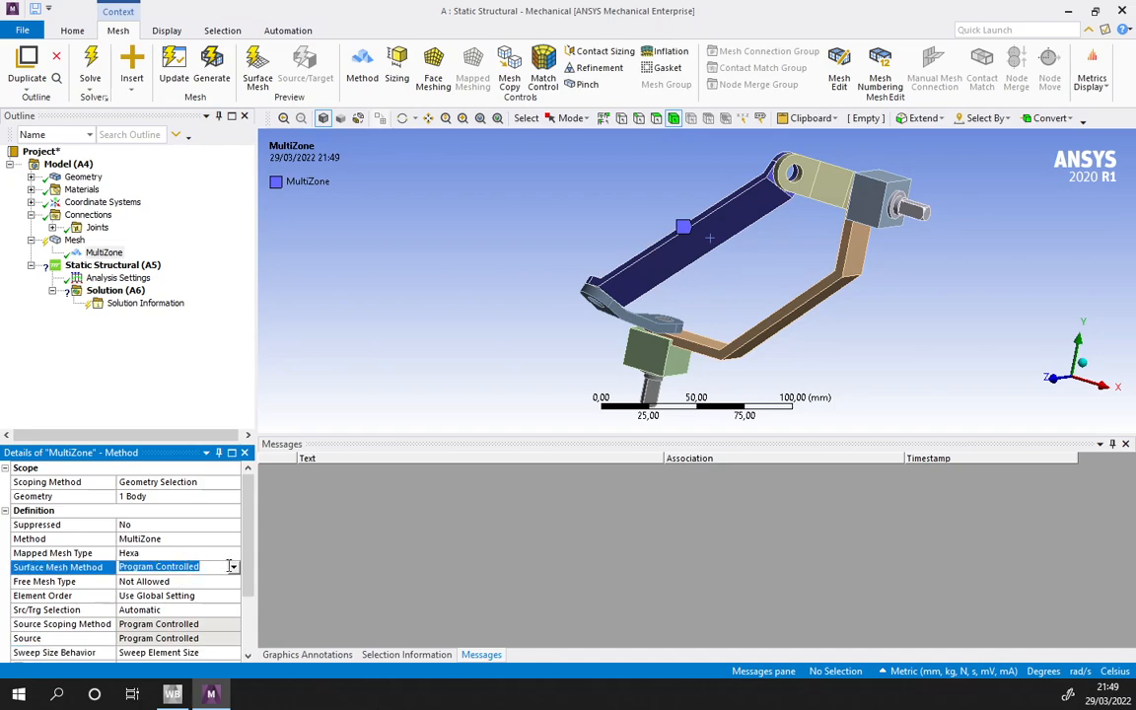
{"action": "left_click", "coordinate": [232, 567]}
{"action": "left_click", "coordinate": [234, 569]}
{"action": "left_click", "coordinate": [234, 569]}
{"action": "left_click", "coordinate": [169, 553]}
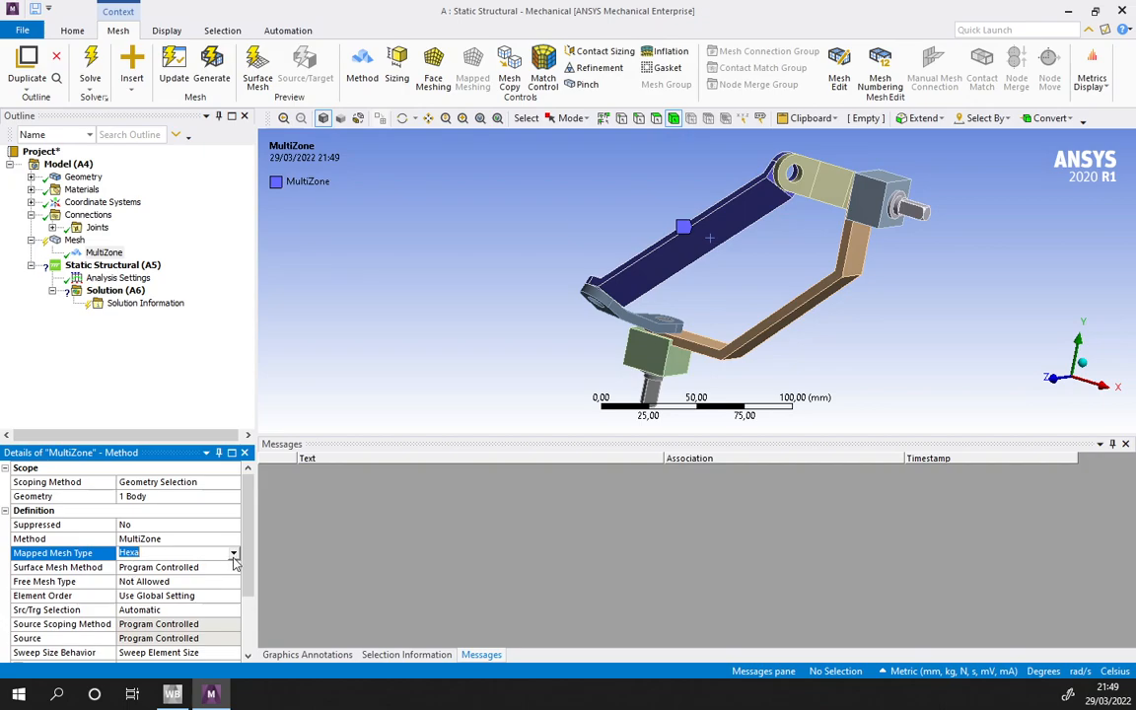
{"action": "left_click", "coordinate": [234, 553]}
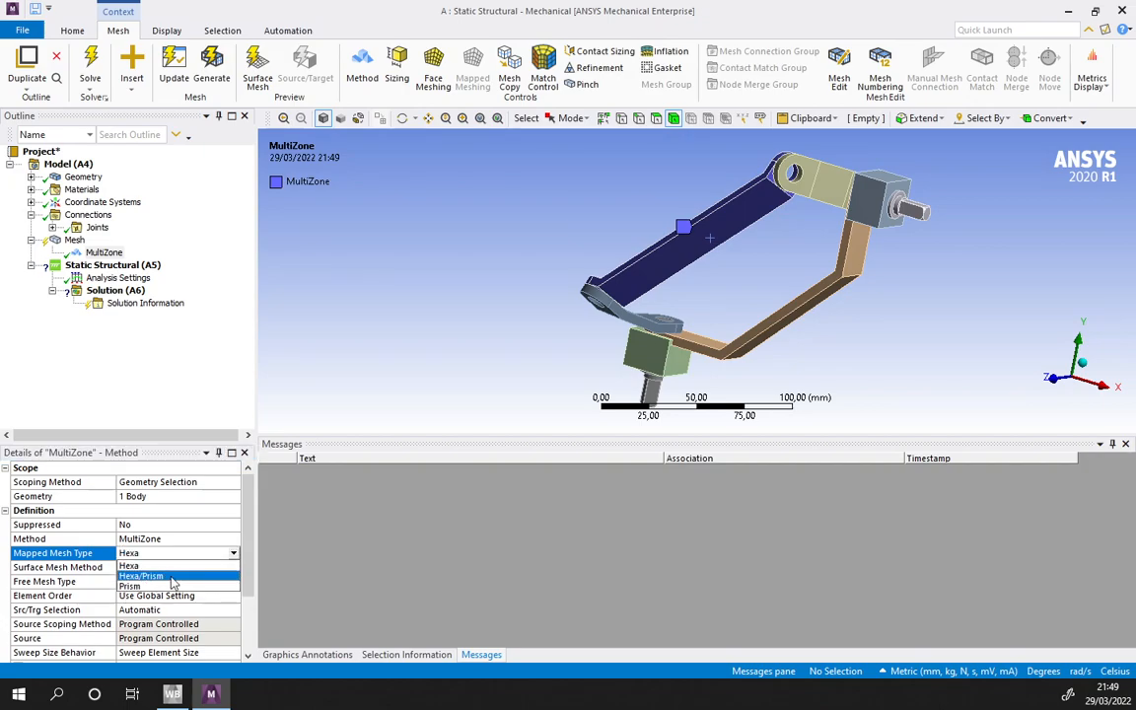
{"action": "left_click", "coordinate": [229, 553]}
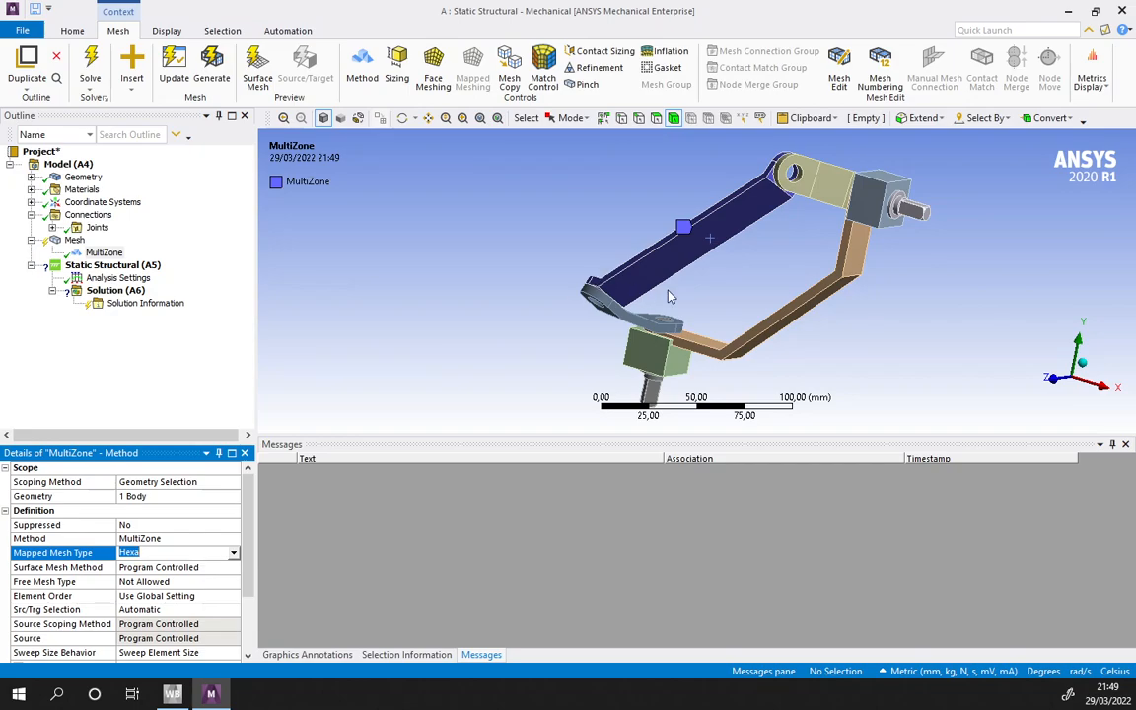
- Examine the geometry of Conrod90's bent end where it meets the crank
{"action": "middle_click_drag", "start_coordinate": [656, 301], "coordinate": [710, 301]}
{"action": "scroll", "coordinate": [813, 312], "scroll_direction": "up", "scroll_amount": 5}
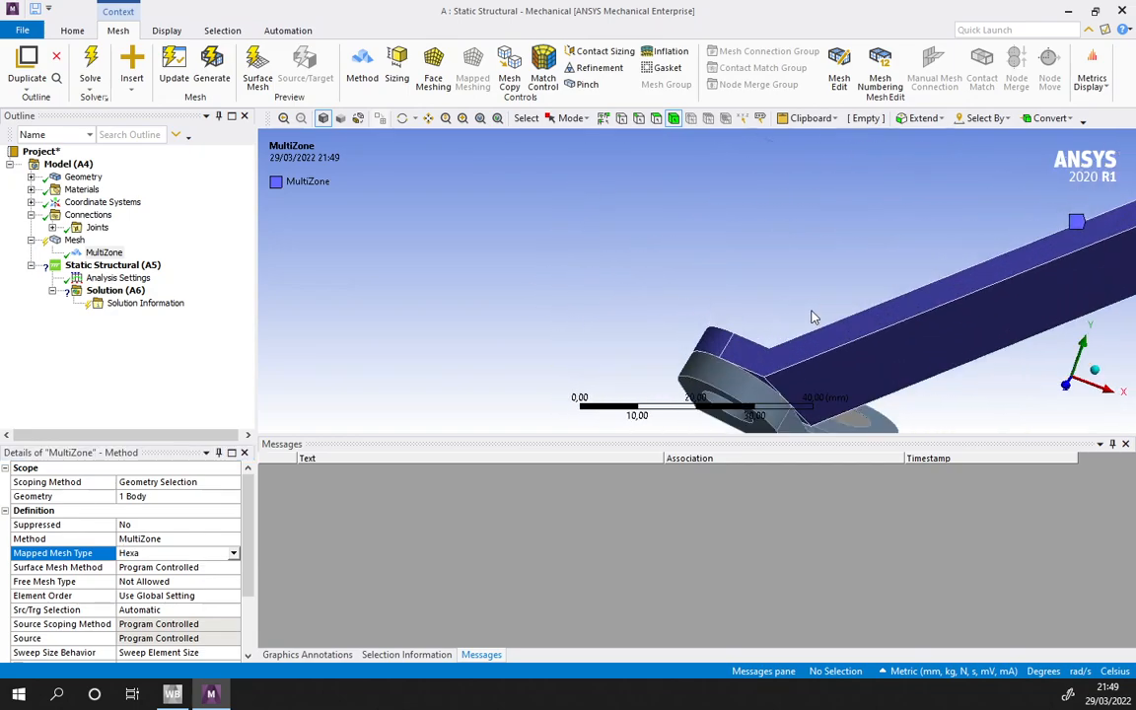
{"action": "middle_click_drag", "start_coordinate": [767, 347], "coordinate": [748, 241]}
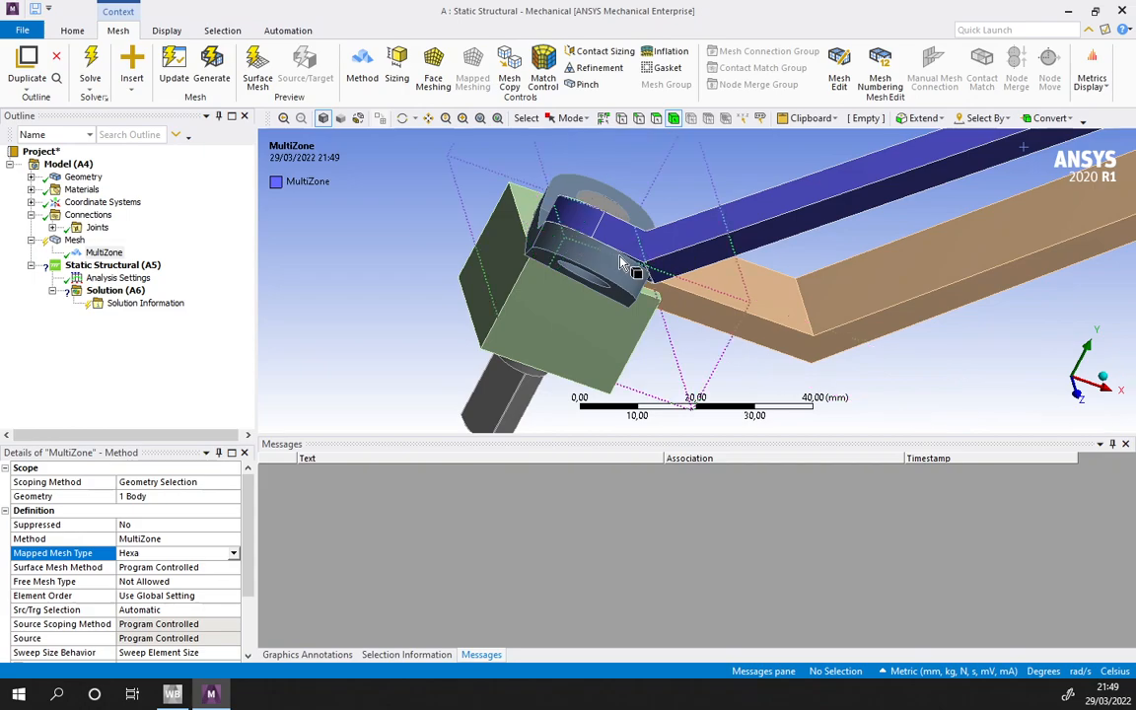
{"action": "middle_click_drag", "start_coordinate": [621, 261], "coordinate": [718, 250]}
{"action": "scroll", "coordinate": [665, 255], "scroll_direction": "up", "scroll_amount": 3}
{"action": "middle_click_drag", "start_coordinate": [591, 243], "coordinate": [662, 274]}
{"action": "middle_click_drag", "start_coordinate": [521, 190], "coordinate": [639, 238]}
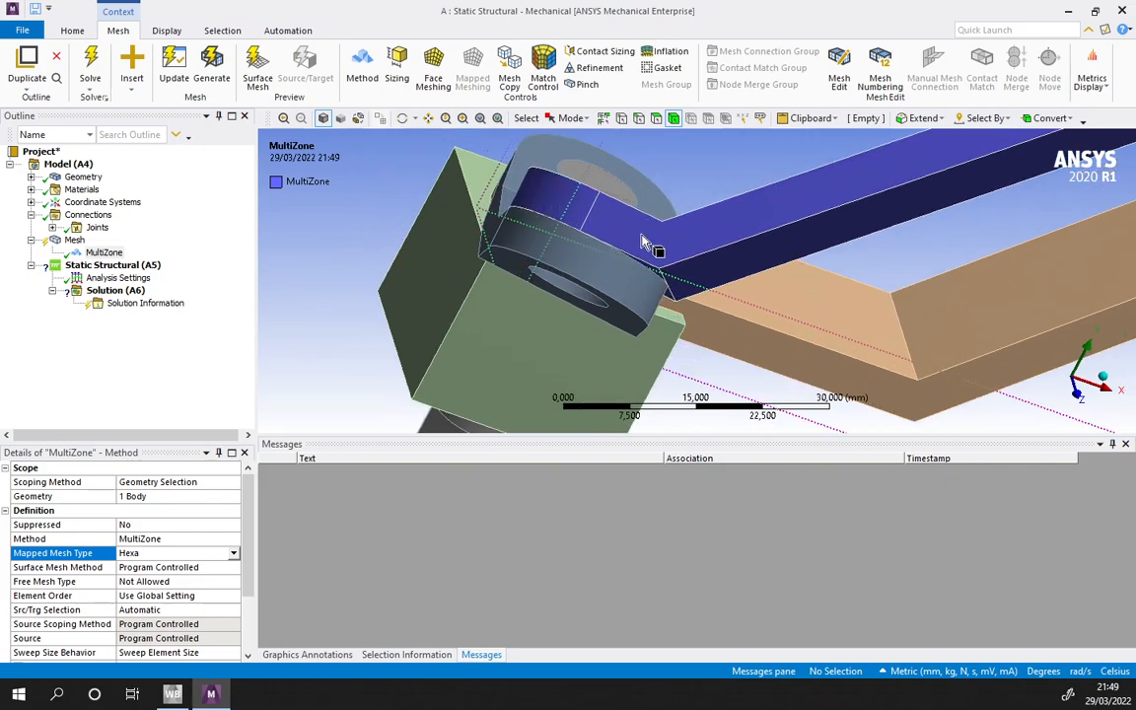
{"action": "middle_click_drag", "start_coordinate": [751, 261], "coordinate": [655, 291], "text": "ctrl"}
{"action": "scroll", "coordinate": [680, 261], "scroll_direction": "down", "scroll_amount": 6}
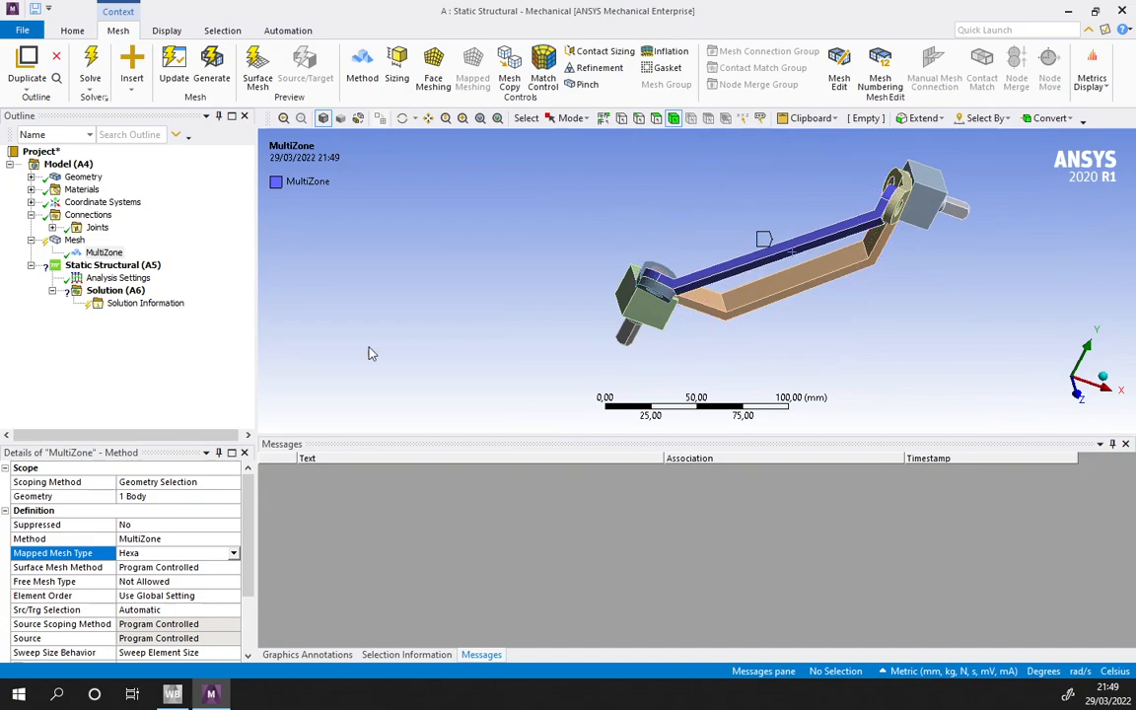
- Add a body sizing with a 2 mm element size to Conrod90 and generate the mesh
{"action": "left_click", "coordinate": [778, 252]}
{"action": "right_click", "coordinate": [780, 250]}
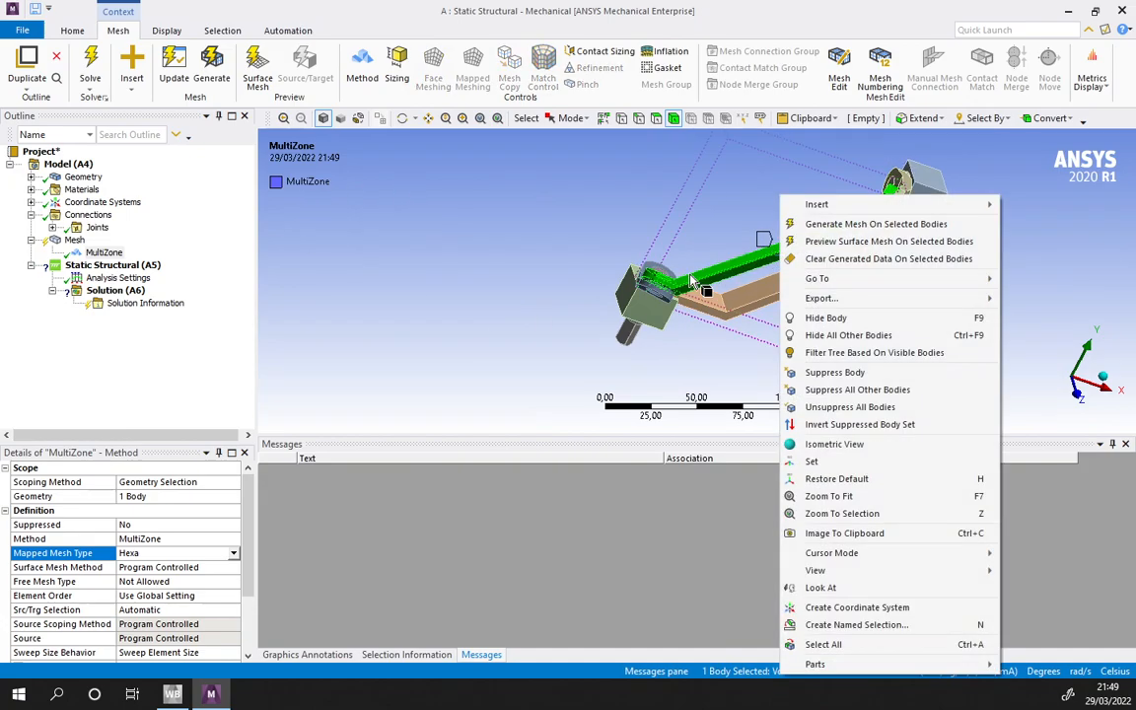
{"action": "mouse_move", "coordinate": [823, 206]}
{"action": "left_click", "coordinate": [1038, 225]}
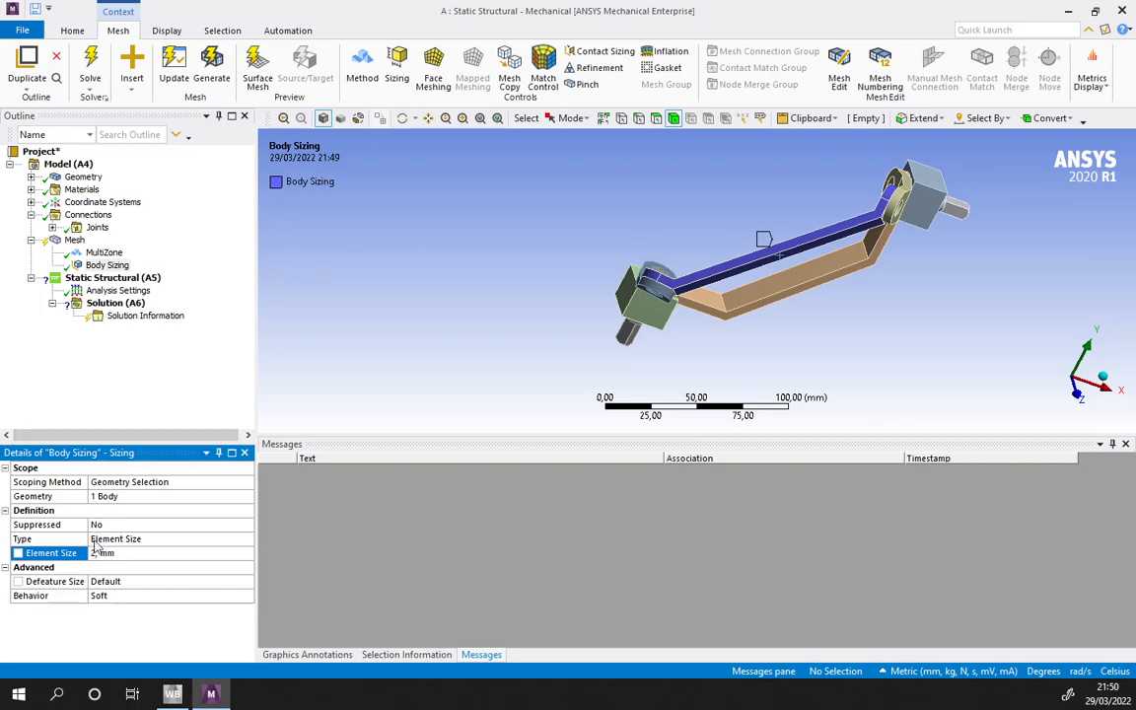
{"action": "left_click", "coordinate": [211, 69]}
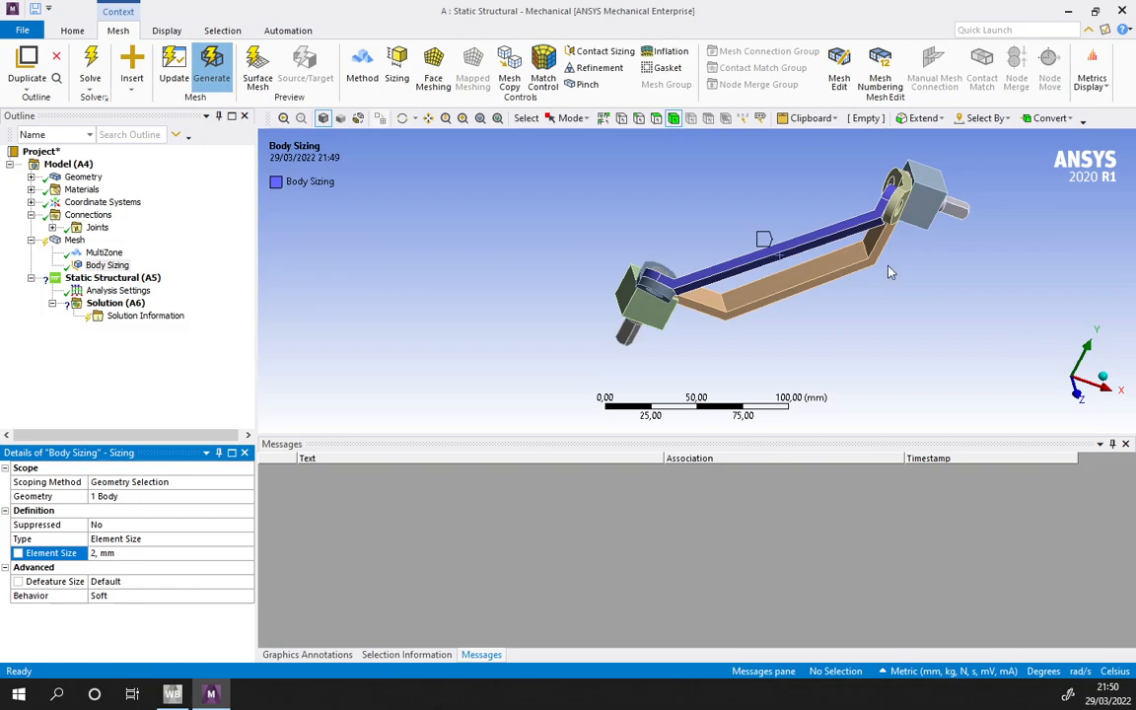
- Inspect the element layout of the generated mesh on Conrod90, especially around its bent end and pin hole
{"action": "middle_click_drag", "start_coordinate": [840, 254], "coordinate": [677, 314]}
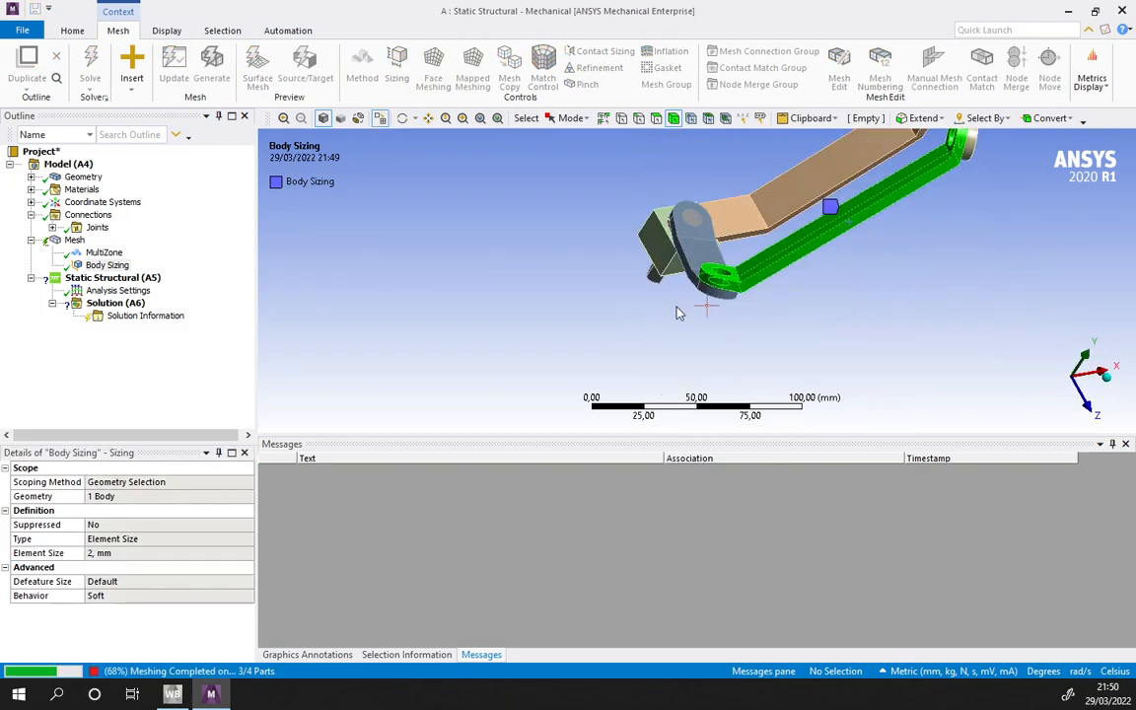
{"action": "middle_click_drag", "start_coordinate": [813, 285], "coordinate": [599, 264]}
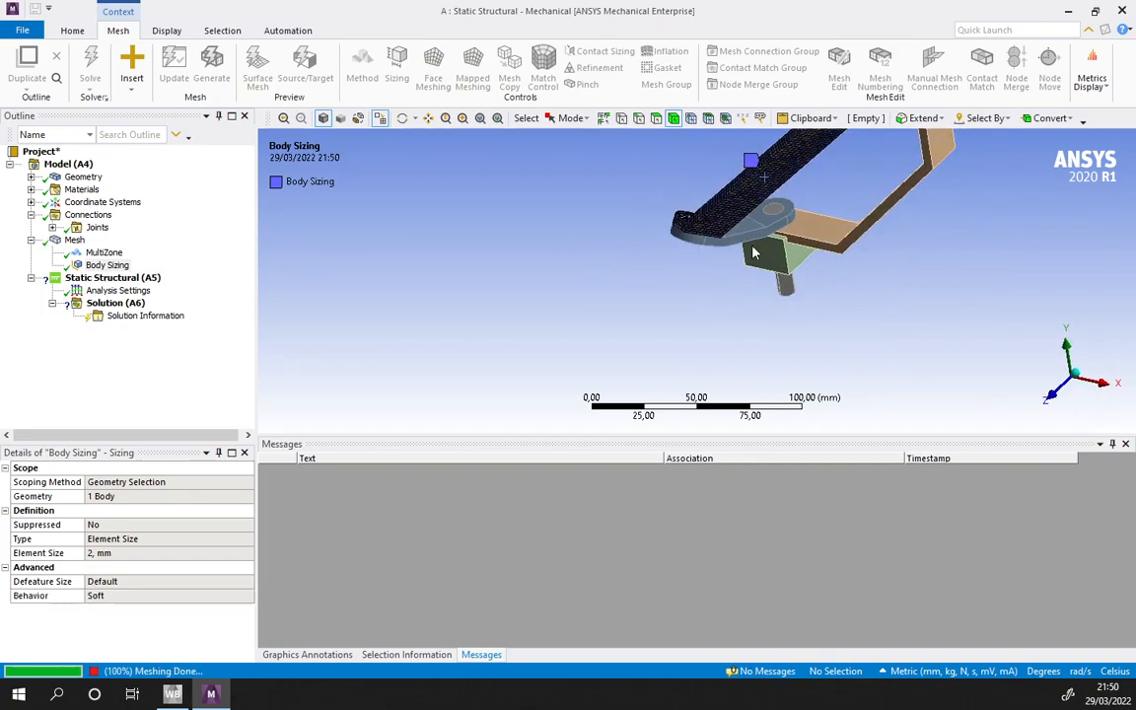
{"action": "middle_click_drag", "start_coordinate": [744, 253], "coordinate": [850, 276]}
{"action": "middle_click_drag", "start_coordinate": [738, 257], "coordinate": [827, 301]}
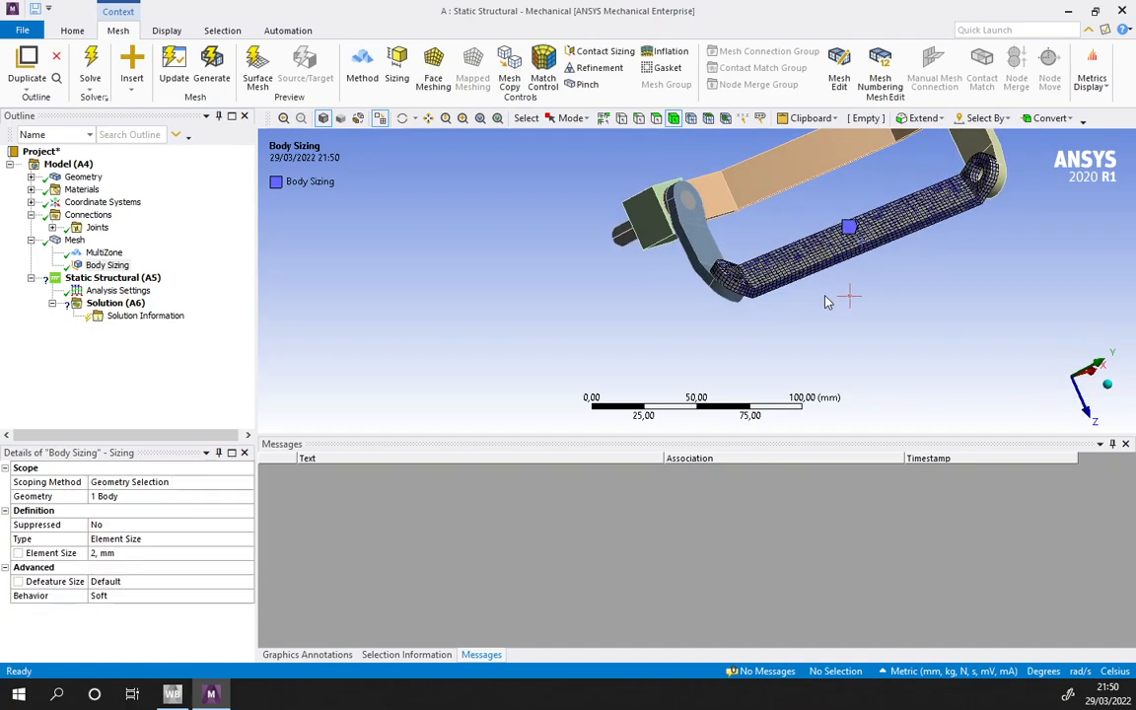
{"action": "scroll", "coordinate": [736, 256], "scroll_direction": "up", "scroll_amount": 5}
{"action": "middle_click_drag", "start_coordinate": [735, 256], "coordinate": [691, 252]}
{"action": "scroll", "coordinate": [834, 325], "scroll_direction": "up", "scroll_amount": 5}
{"action": "middle_click_drag", "start_coordinate": [834, 325], "coordinate": [887, 363]}
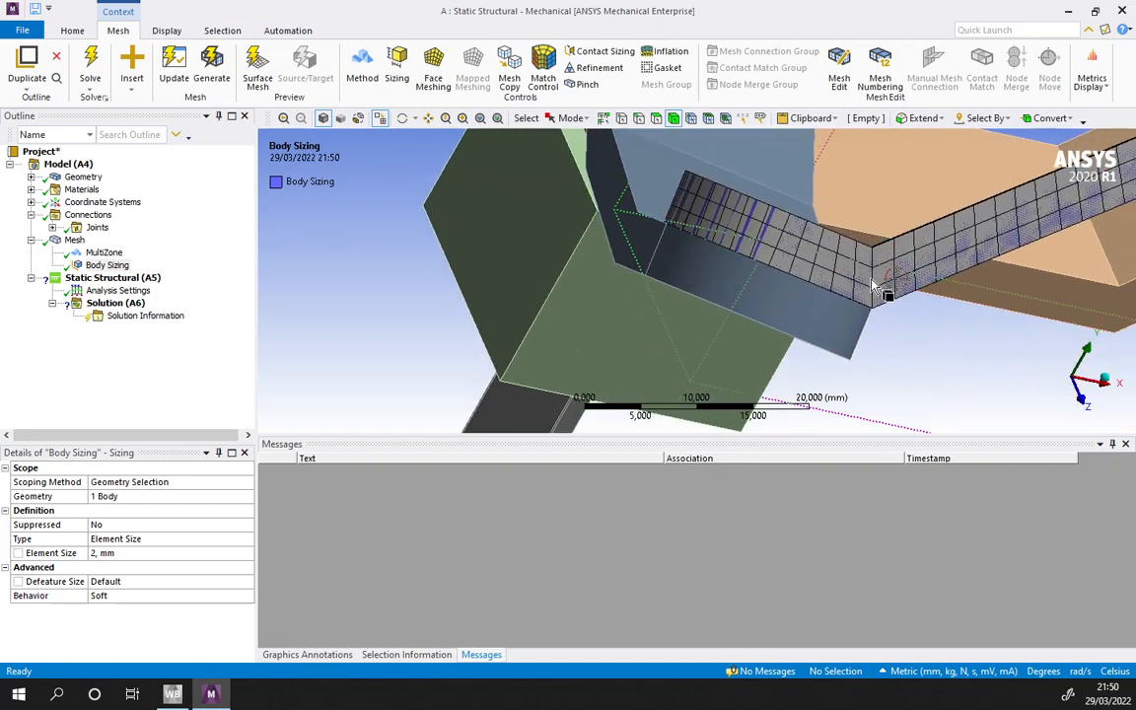
{"action": "left_click", "coordinate": [735, 243]}
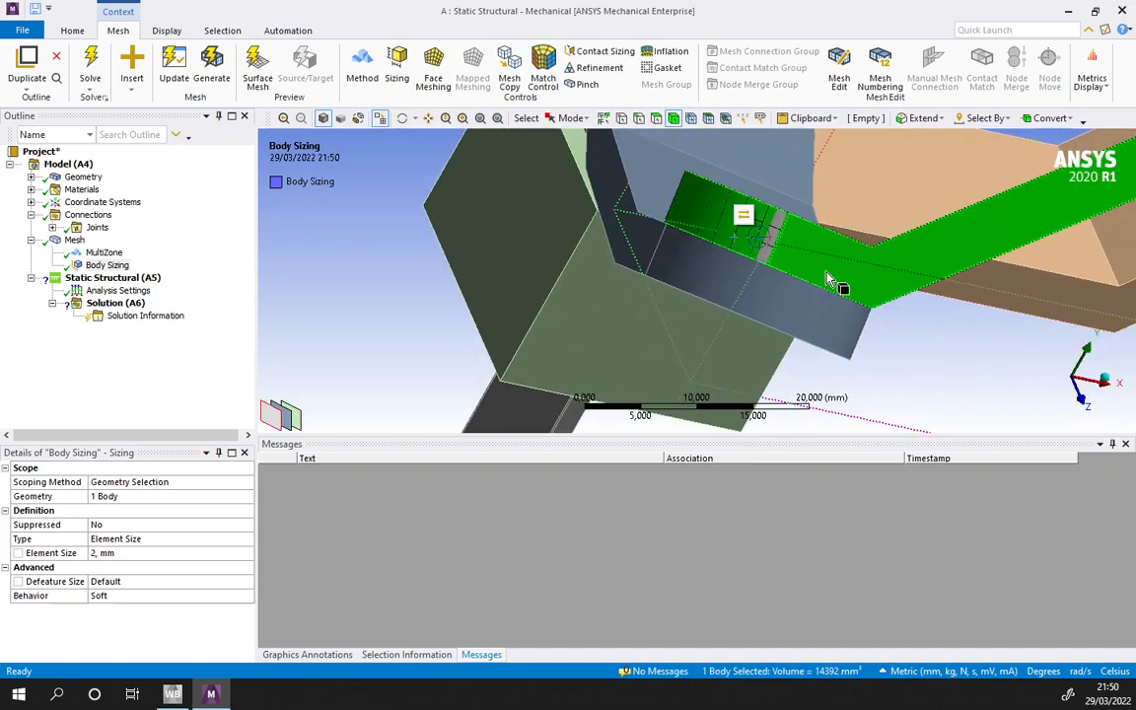
{"action": "left_click", "coordinate": [893, 393]}
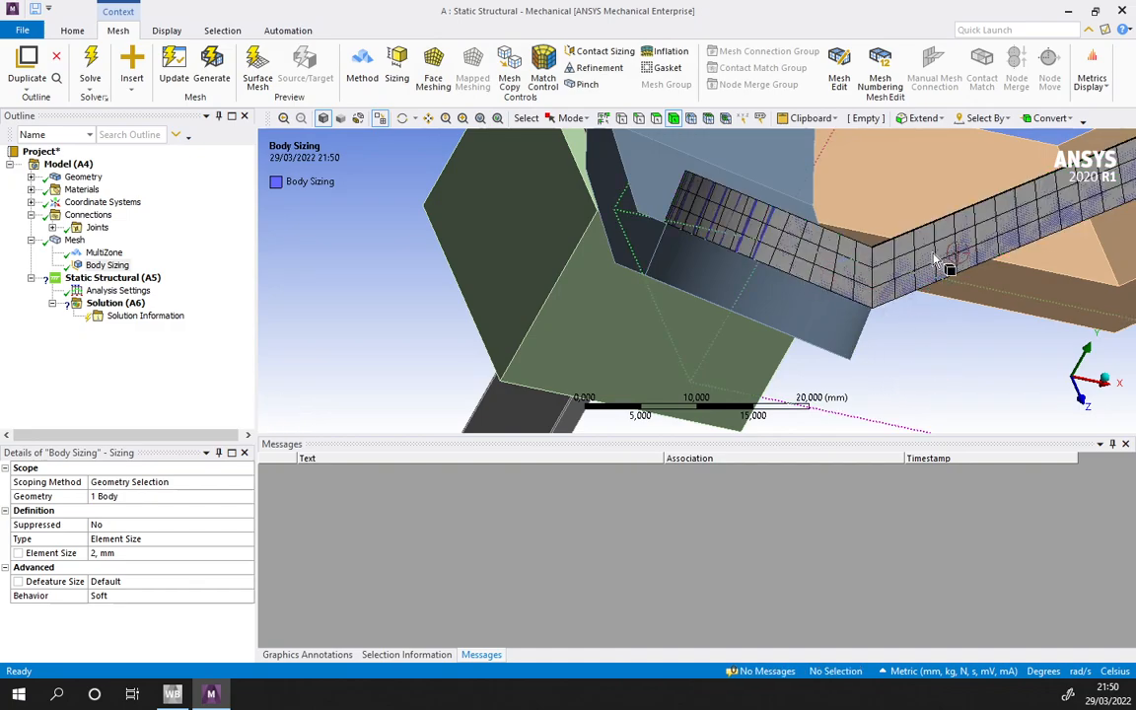
{"action": "middle_click_drag", "start_coordinate": [935, 258], "coordinate": [690, 315]}
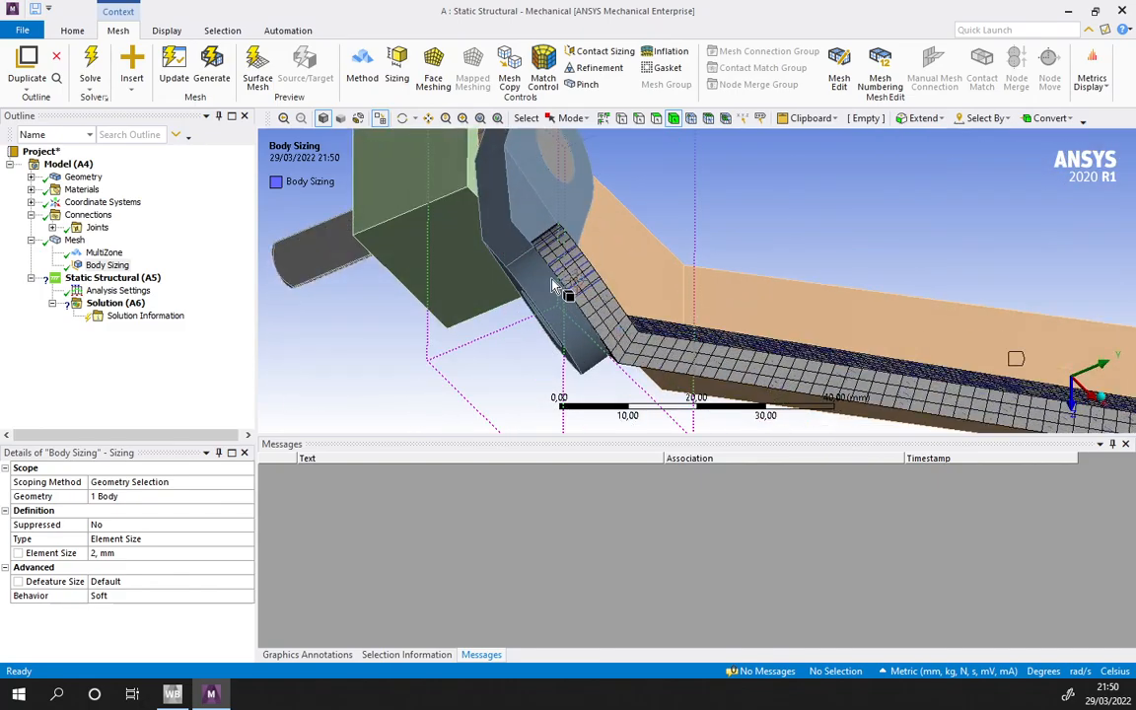
- Suppress the MultiZone method control
{"action": "left_click", "coordinate": [103, 253]}
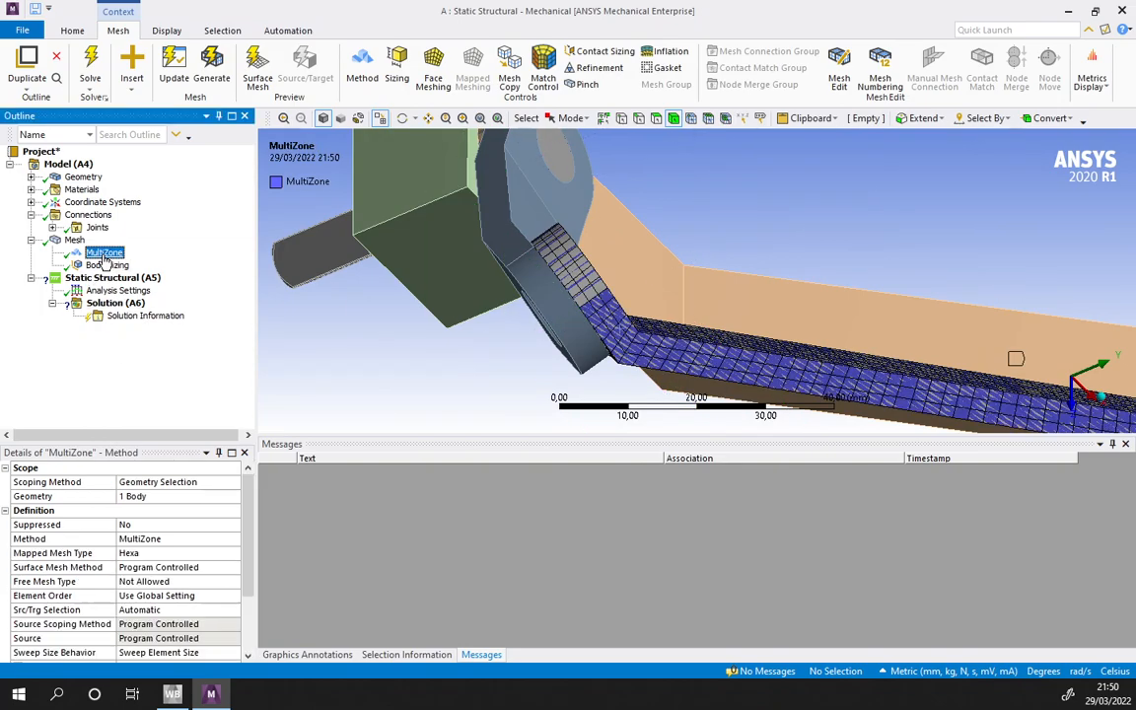
{"action": "right_click", "coordinate": [104, 253]}
{"action": "left_click", "coordinate": [147, 379]}
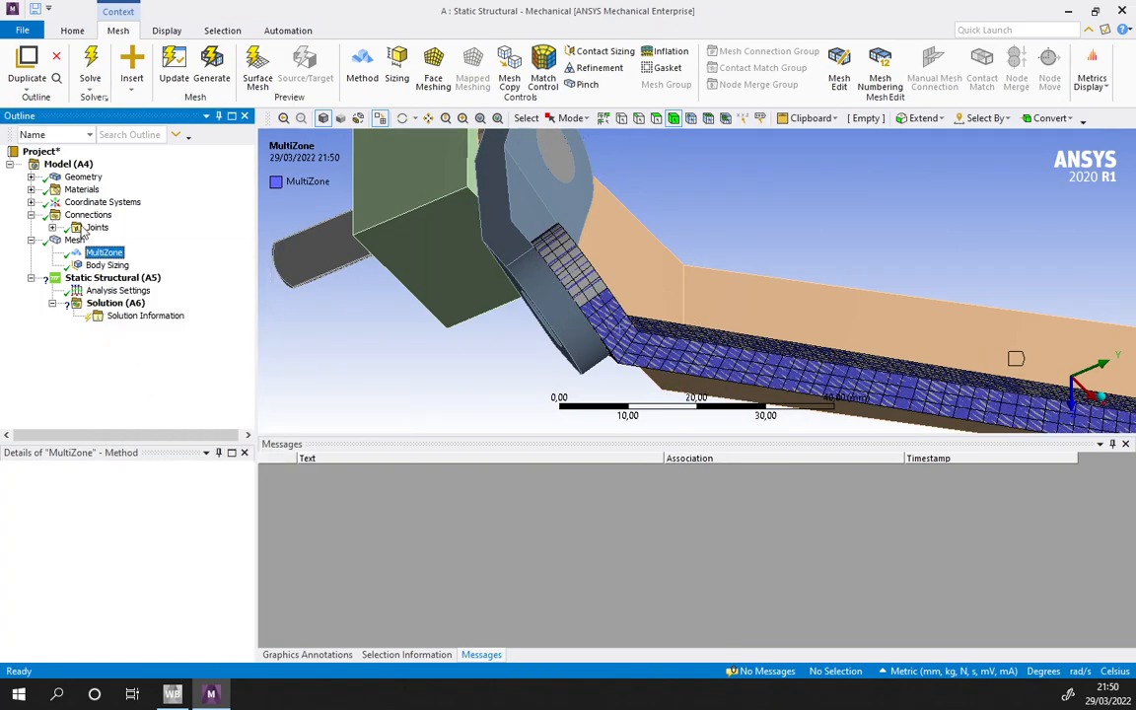
- Insert a new mesh method control and scope it to the Conrod90 body
{"action": "left_click", "coordinate": [74, 239]}
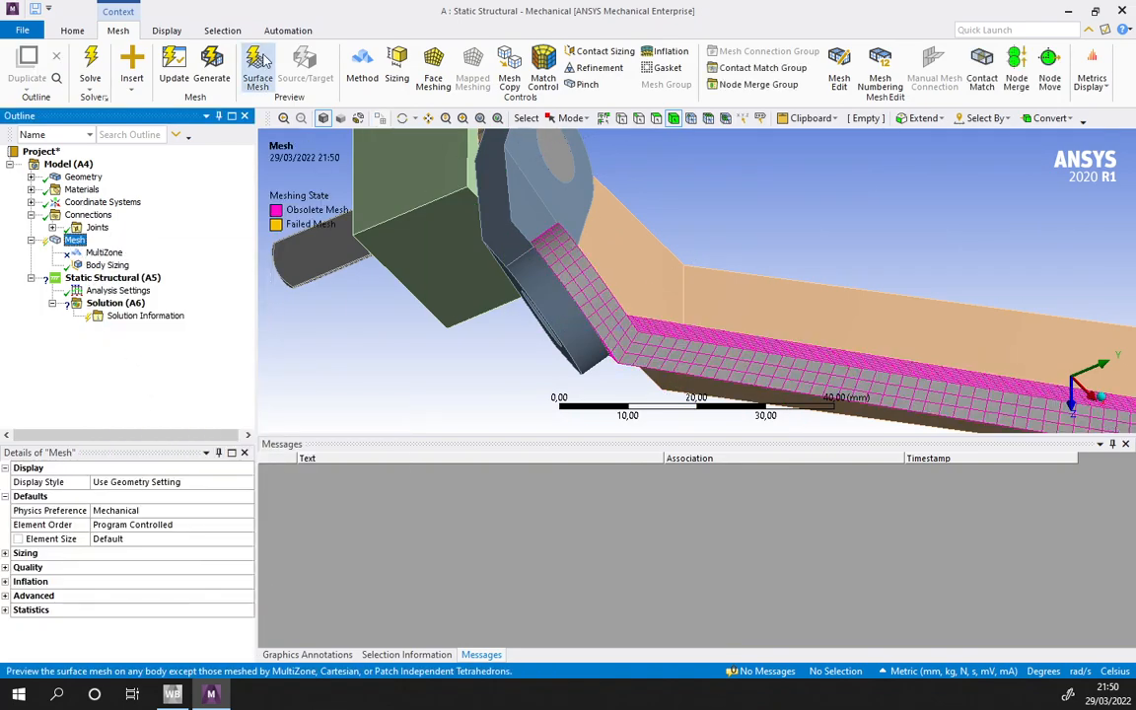
{"action": "left_click", "coordinate": [363, 69]}
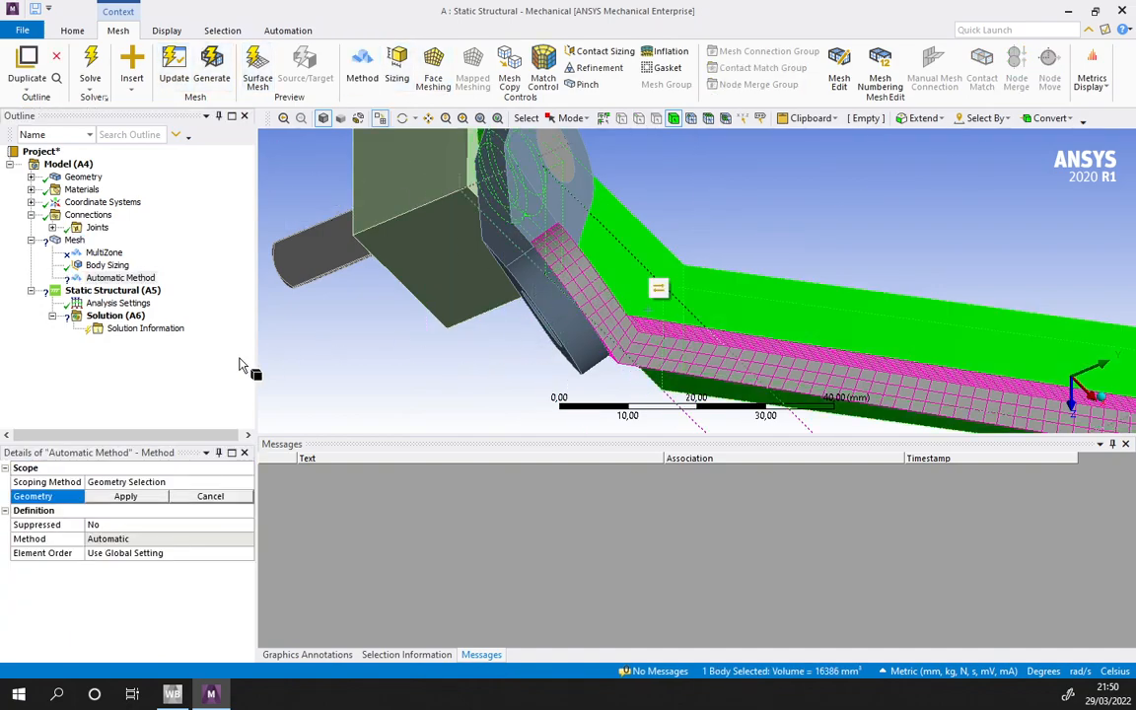
{"action": "middle_click_drag", "start_coordinate": [770, 306], "coordinate": [767, 204]}
{"action": "scroll", "coordinate": [750, 321], "scroll_direction": "down", "scroll_amount": 2}
{"action": "left_click", "coordinate": [735, 359]}
{"action": "scroll", "coordinate": [740, 341], "scroll_direction": "down", "scroll_amount": 3}
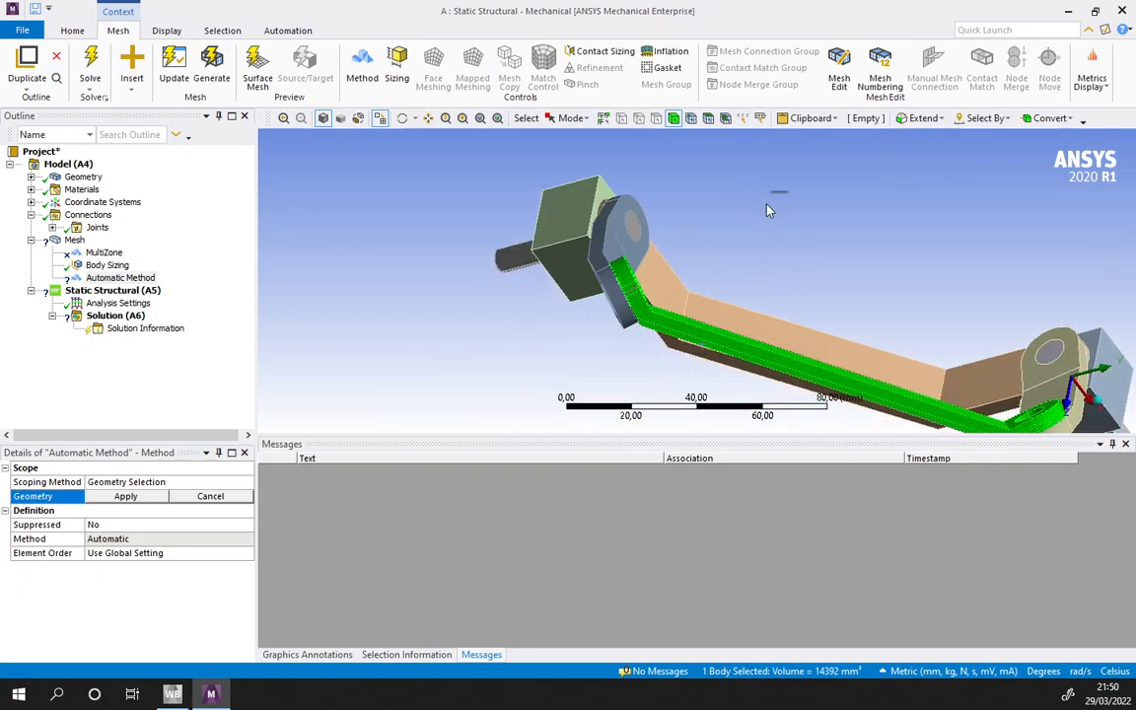
{"action": "left_click", "coordinate": [109, 495]}
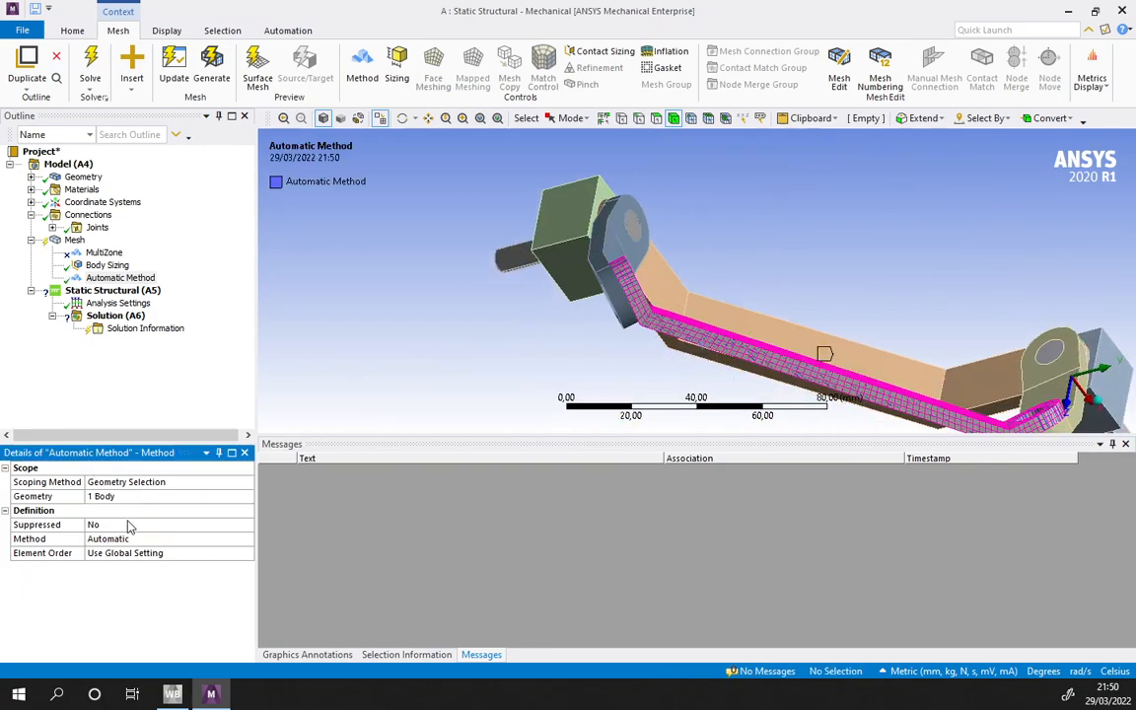
- Set the new mesh method on Conrod90 to Hex Dominant and generate the mesh
{"action": "left_click", "coordinate": [145, 539]}
{"action": "left_click", "coordinate": [158, 539]}
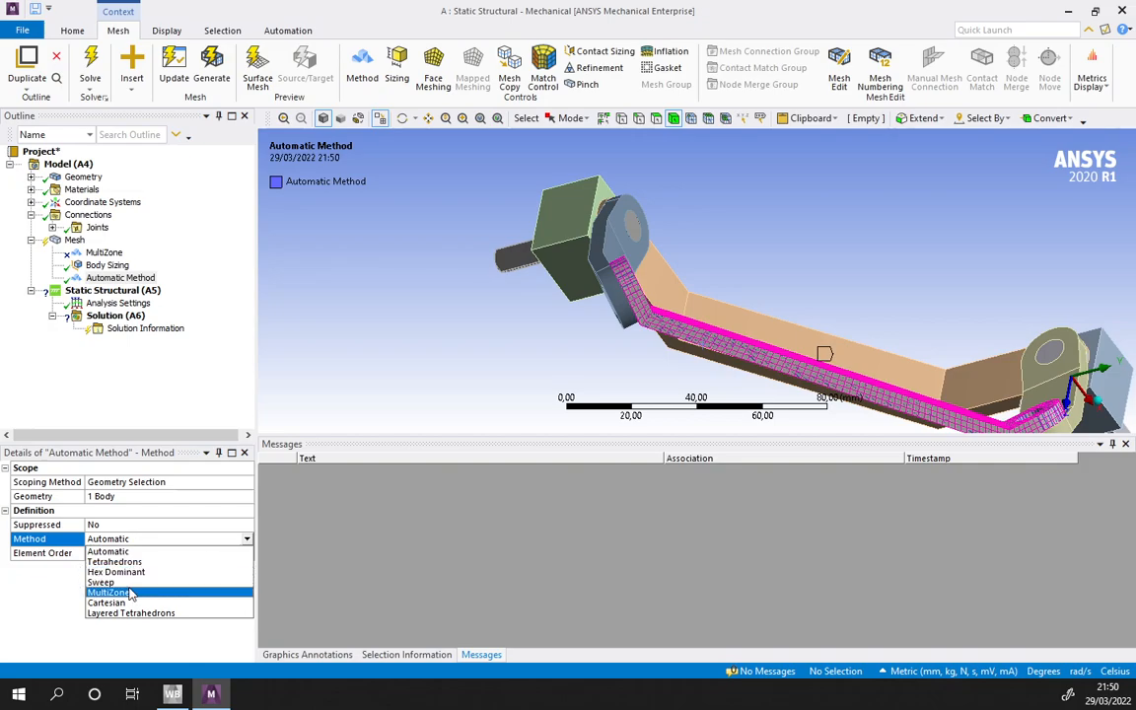
{"action": "left_click", "coordinate": [158, 582]}
{"action": "left_click", "coordinate": [217, 540]}
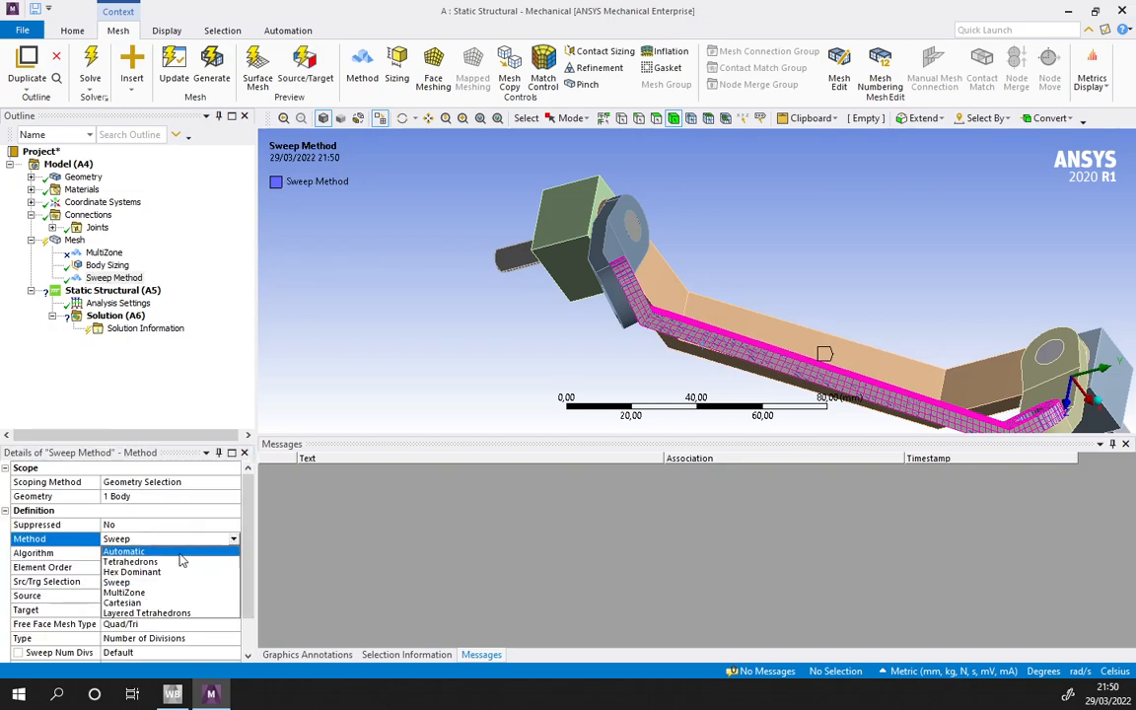
{"action": "left_click", "coordinate": [147, 560]}
{"action": "left_click", "coordinate": [247, 539]}
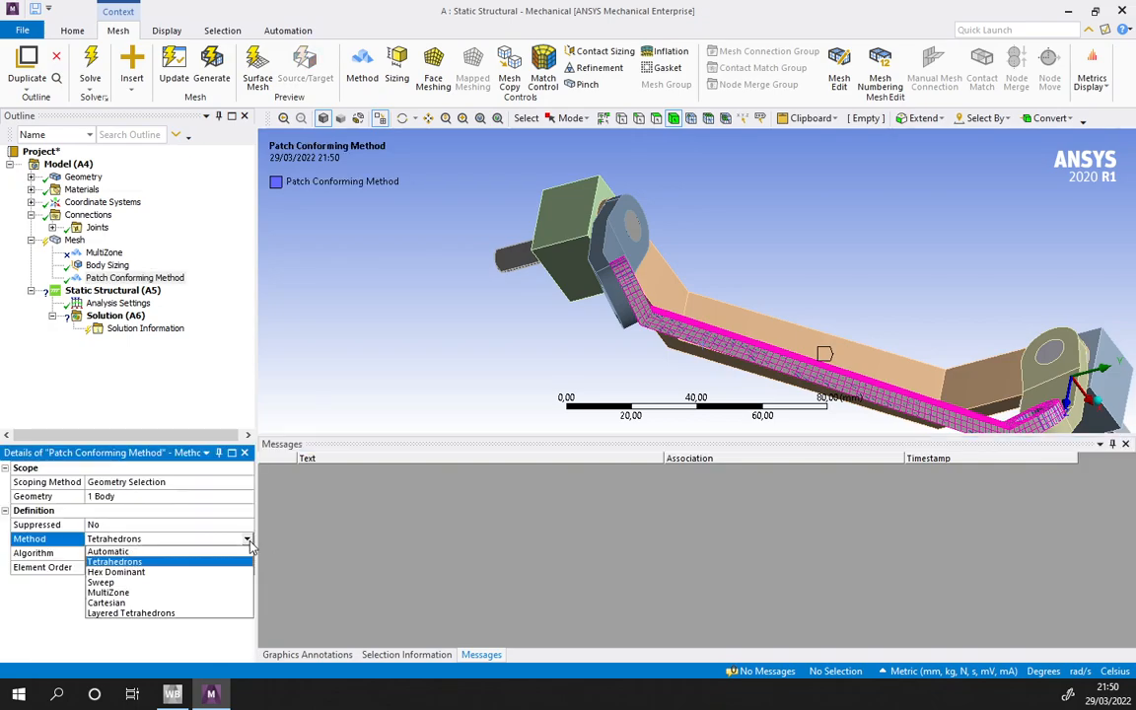
{"action": "left_click", "coordinate": [148, 571]}
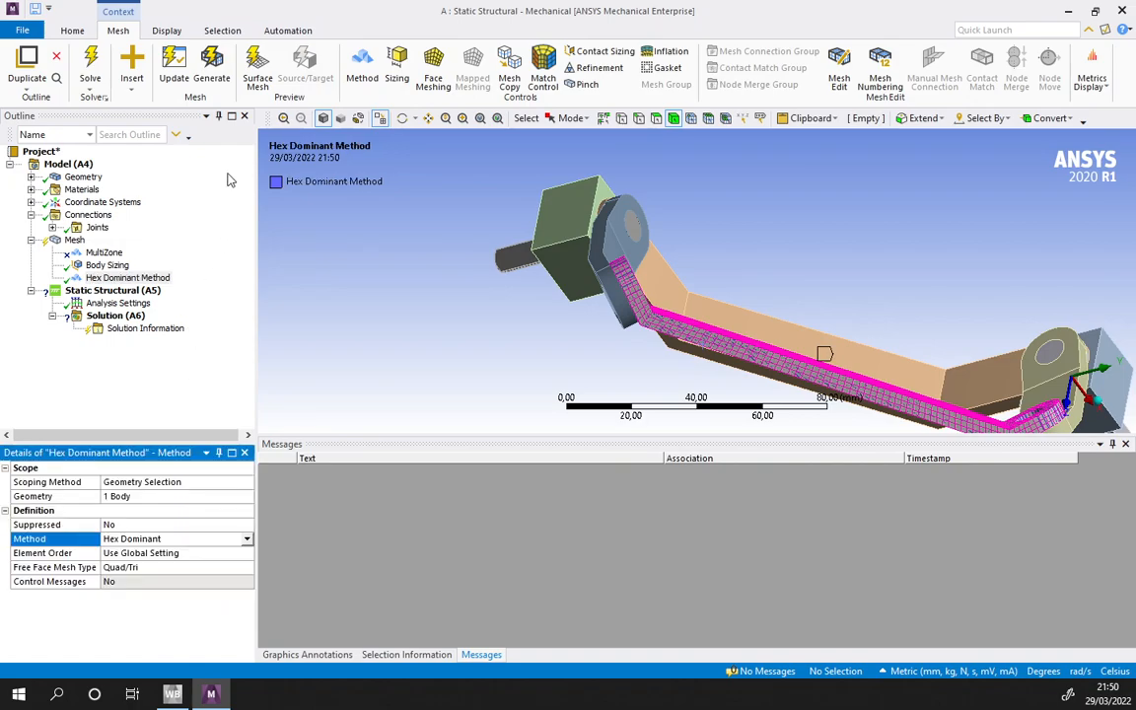
{"action": "left_click", "coordinate": [221, 75]}
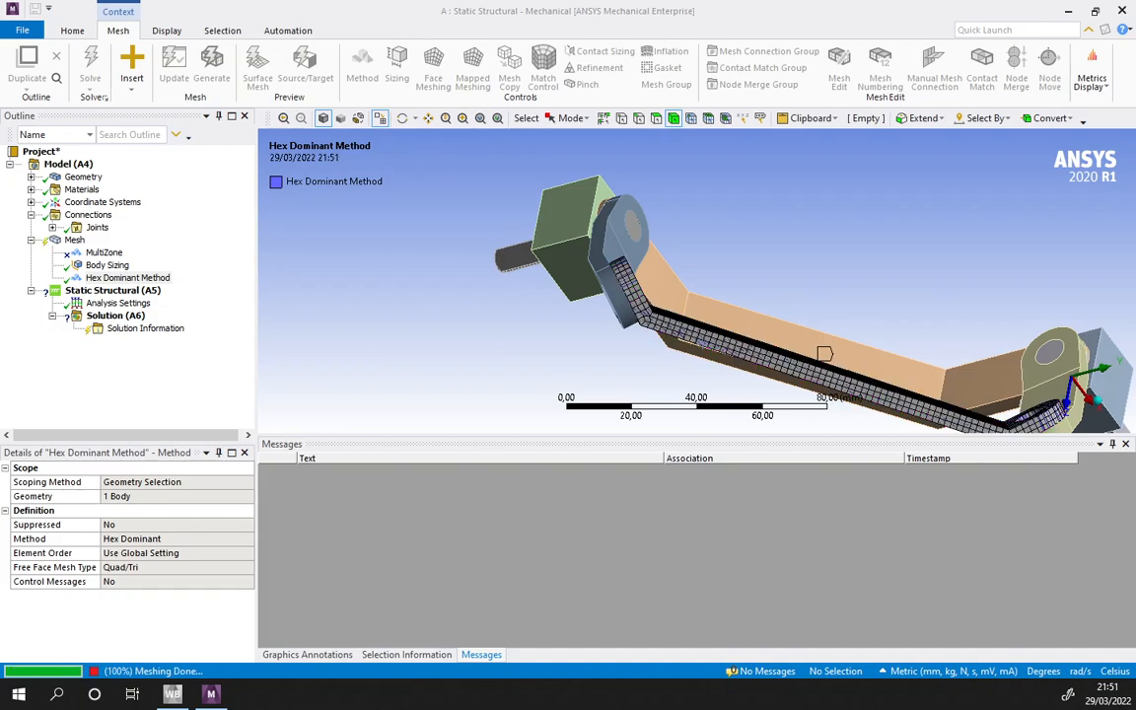
- Examine the Hex Dominant mesh on Conrod90 around its pin hole, bend and side faces
{"action": "scroll", "coordinate": [680, 281], "scroll_direction": "up", "scroll_amount": 10}
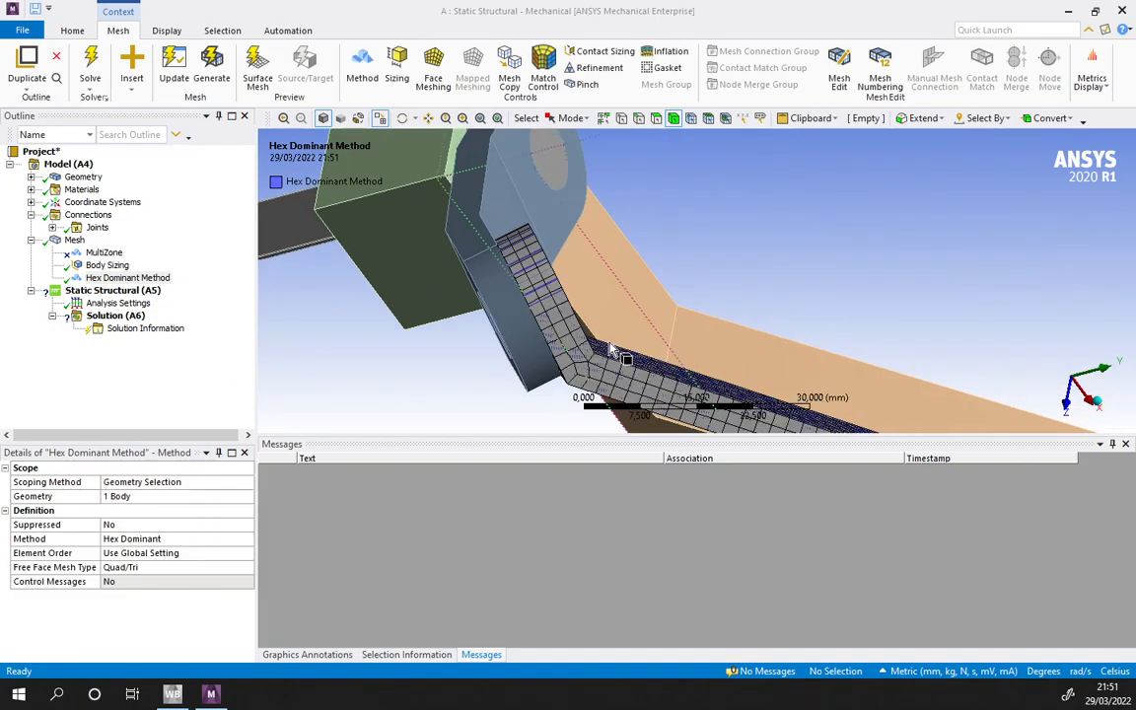
{"action": "middle_click_drag", "start_coordinate": [602, 268], "coordinate": [660, 257]}
{"action": "scroll", "coordinate": [660, 257], "scroll_direction": "down", "scroll_amount": 9}
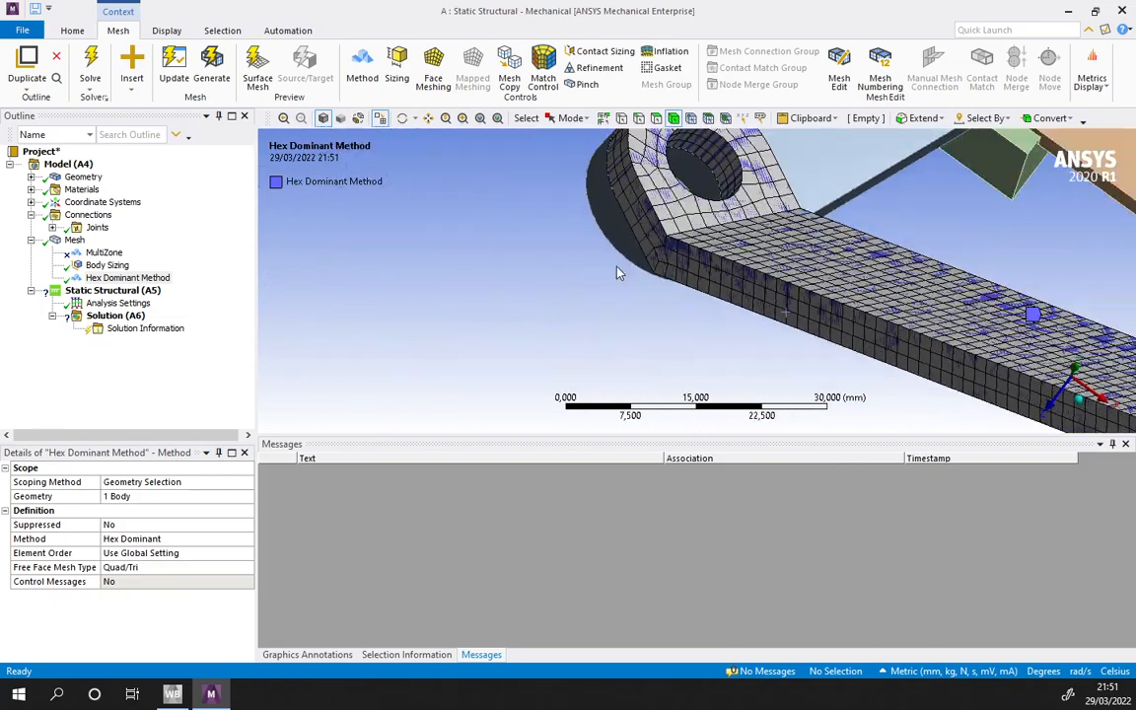
{"action": "middle_click_drag", "start_coordinate": [726, 292], "coordinate": [953, 323]}
{"action": "scroll", "coordinate": [692, 313], "scroll_direction": "up", "scroll_amount": 4}
{"action": "scroll", "coordinate": [693, 319], "scroll_direction": "up", "scroll_amount": 5}
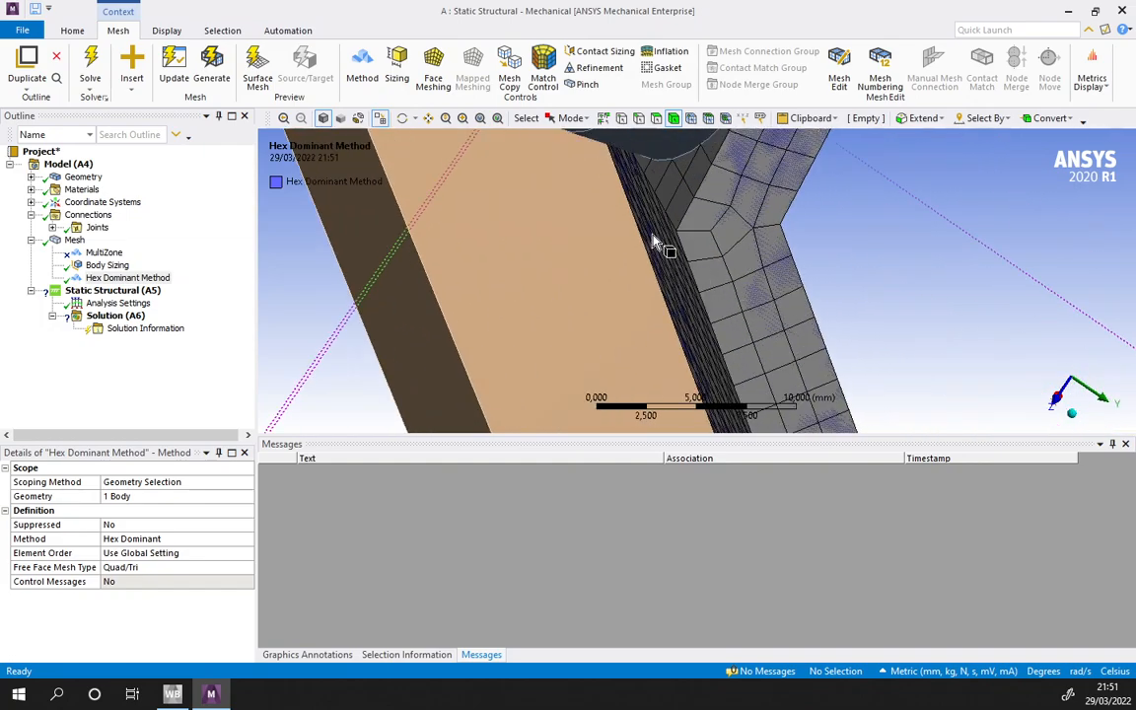
{"action": "scroll", "coordinate": [873, 246], "scroll_direction": "down", "scroll_amount": 6}
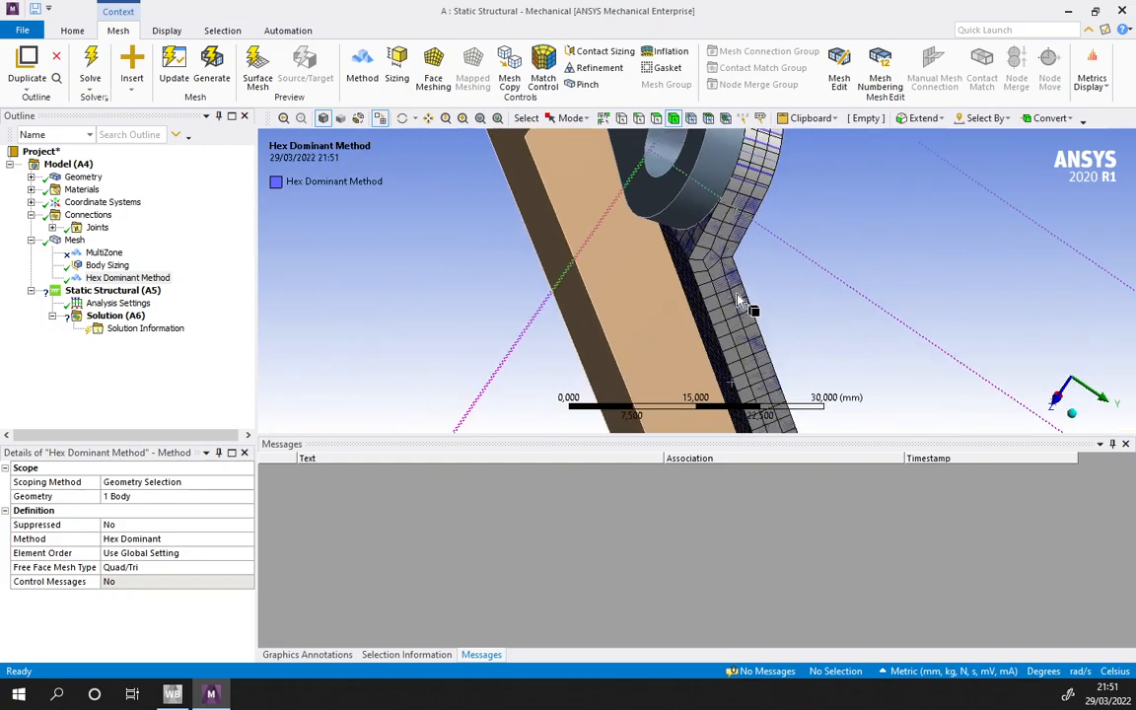
- Delete the Hex Dominant mesh method from the model
{"action": "right_click", "coordinate": [138, 277]}
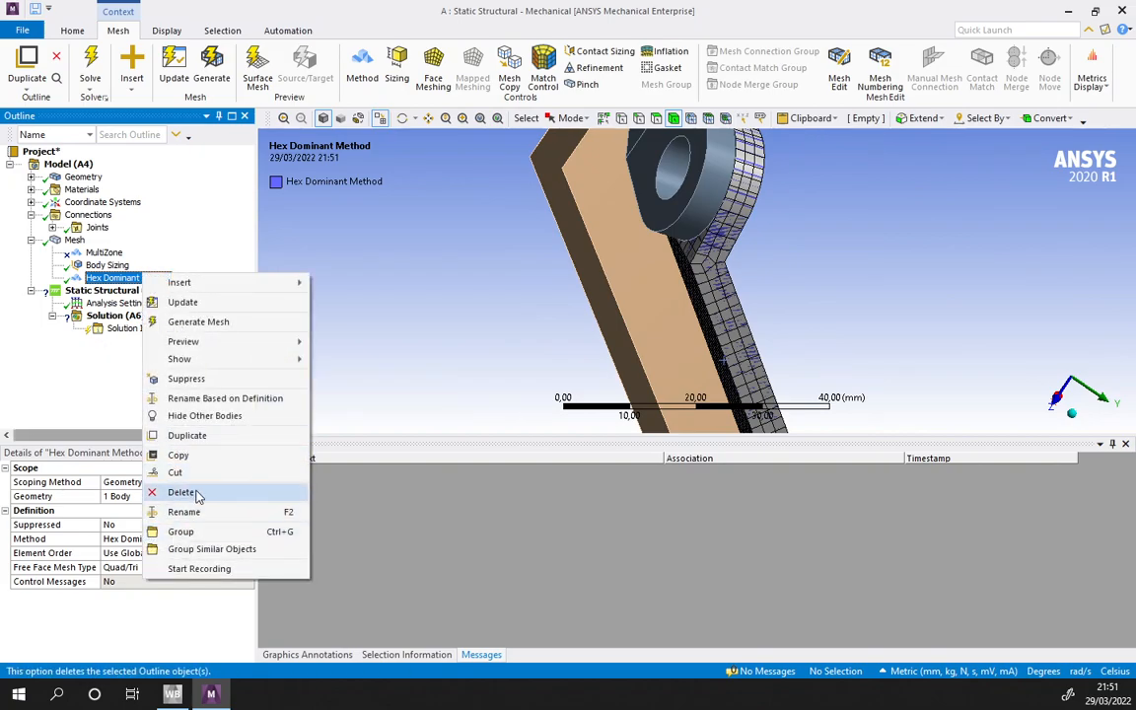
{"action": "left_click", "coordinate": [180, 493]}
{"action": "left_click", "coordinate": [574, 404]}
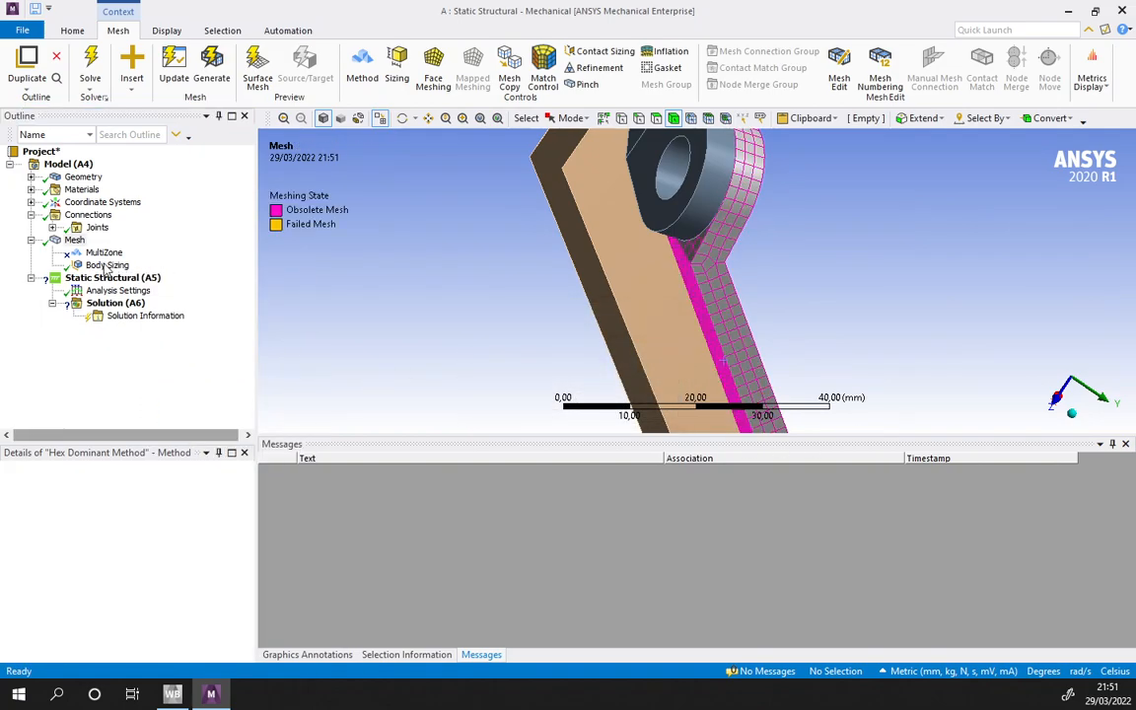
- Unsuppress the MultiZone method control and regenerate the mesh on Conrod90
{"action": "left_click", "coordinate": [99, 253]}
{"action": "right_click", "coordinate": [99, 252]}
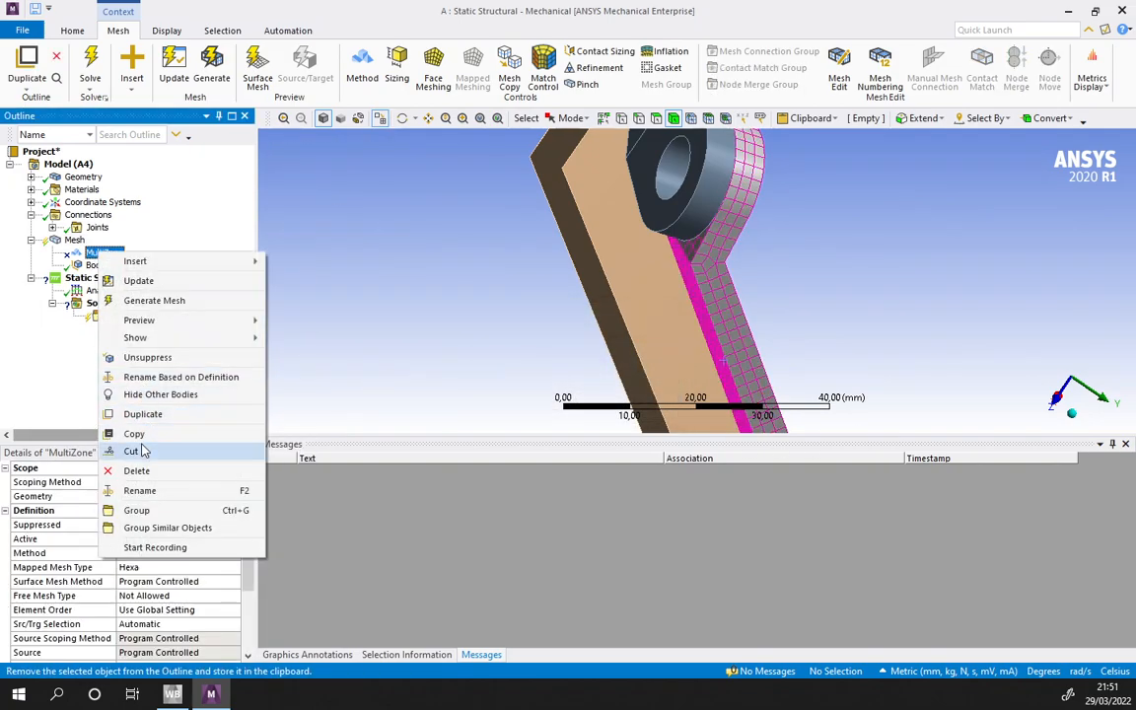
{"action": "left_click", "coordinate": [147, 357]}
{"action": "left_click", "coordinate": [177, 69]}
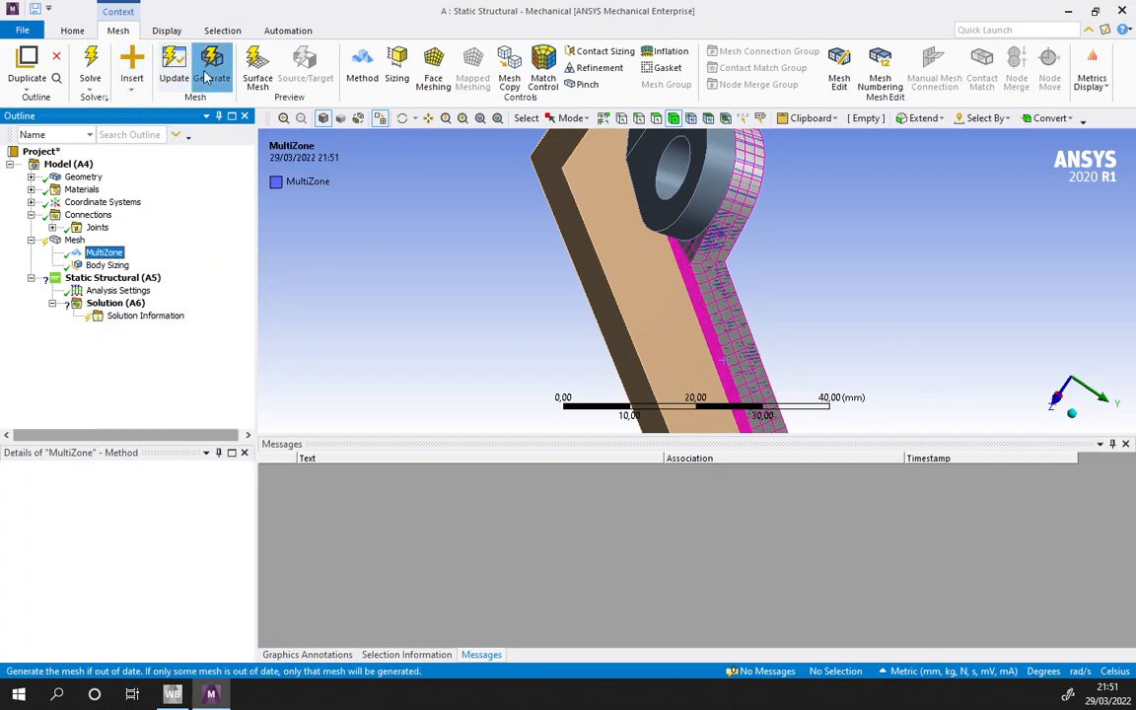
{"action": "left_click", "coordinate": [1072, 417]}
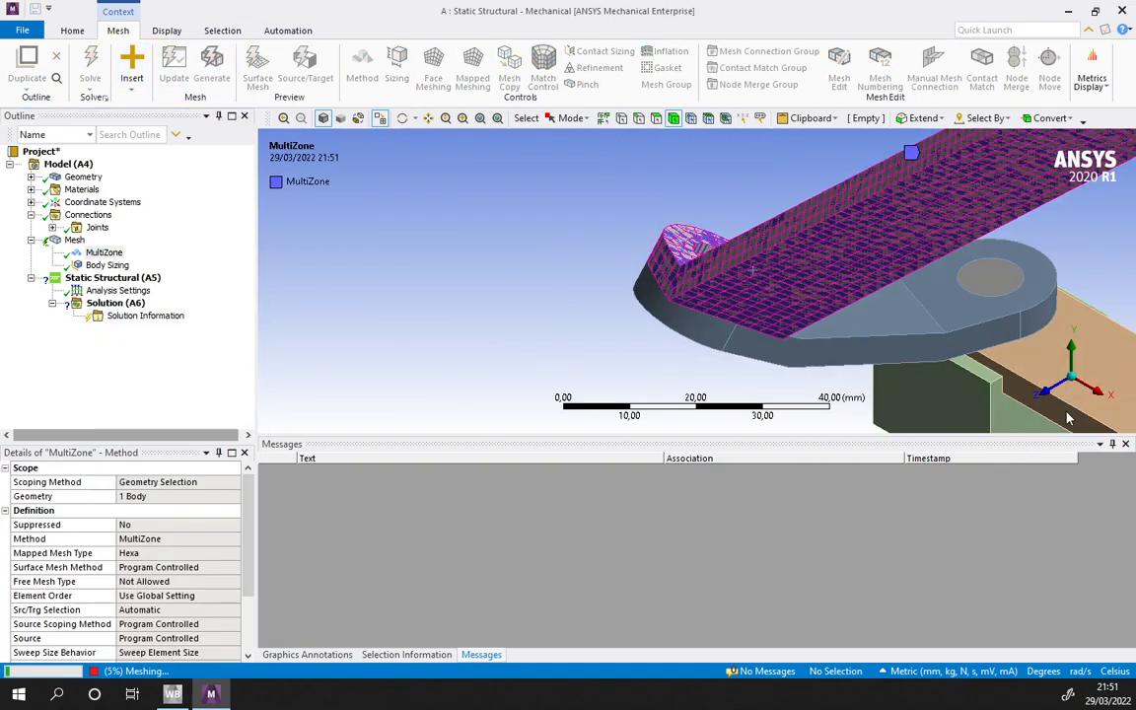
{"action": "middle_click_drag", "start_coordinate": [664, 339], "coordinate": [472, 261]}
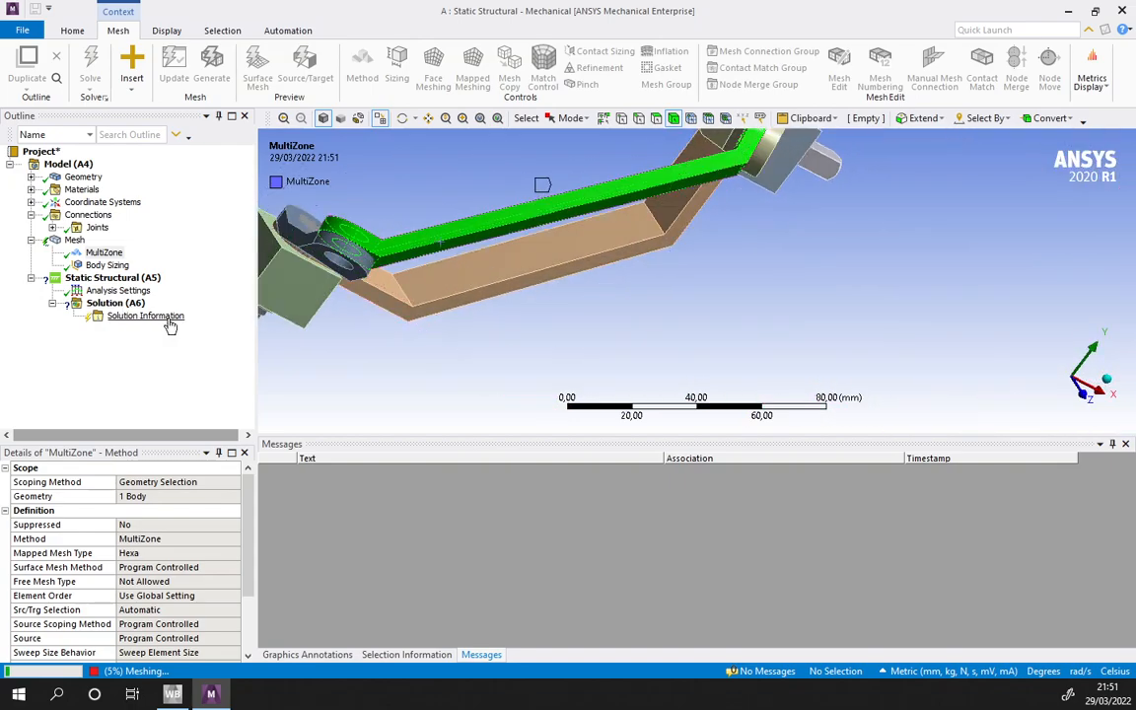
- Set the number of load steps to 4 in the Static Structural analysis settings
{"action": "left_click", "coordinate": [113, 277]}
{"action": "left_click", "coordinate": [117, 290]}
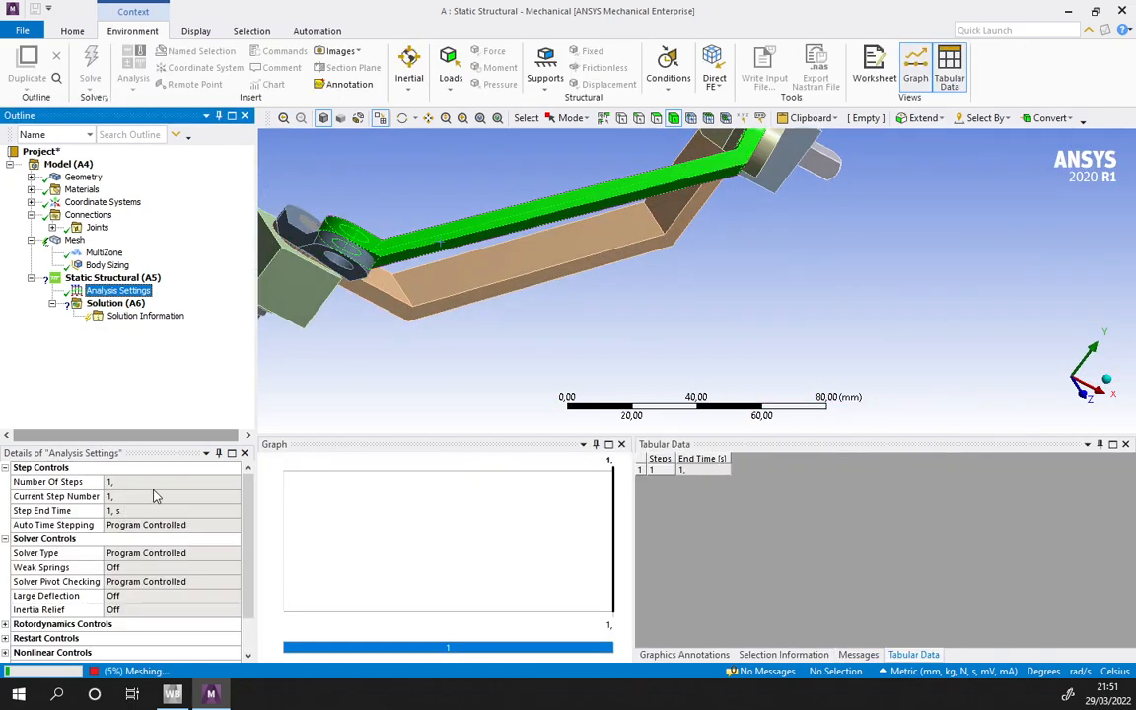
{"action": "left_click", "coordinate": [121, 486]}
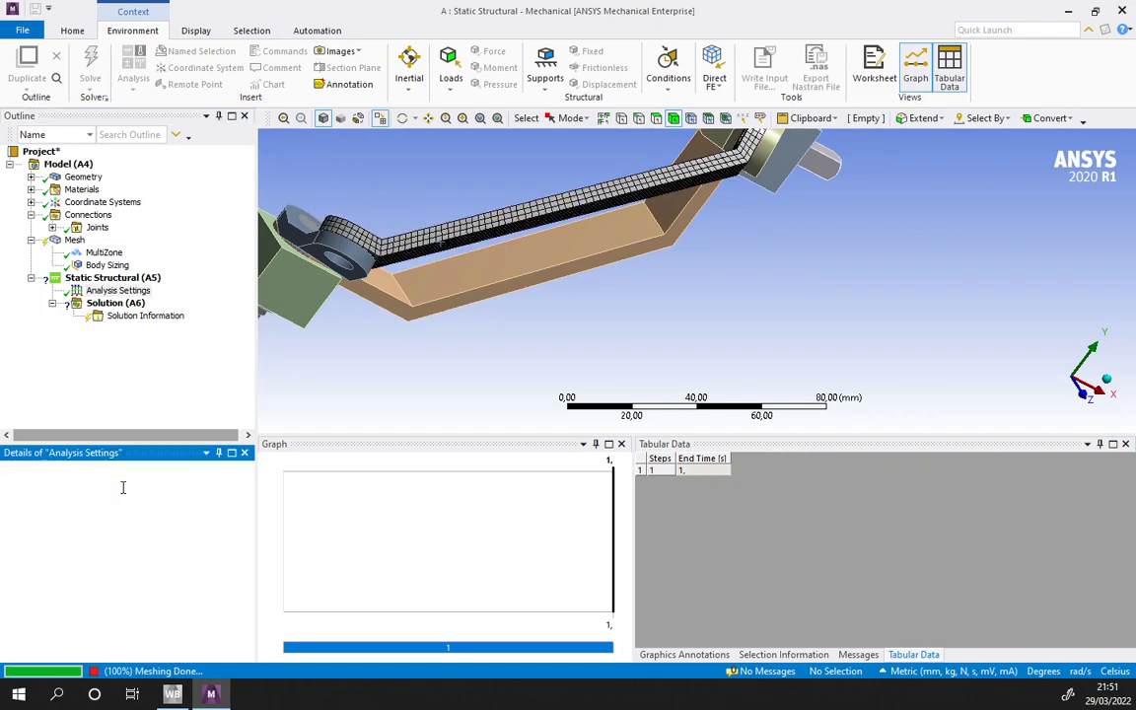
{"action": "left_click", "coordinate": [123, 482]}
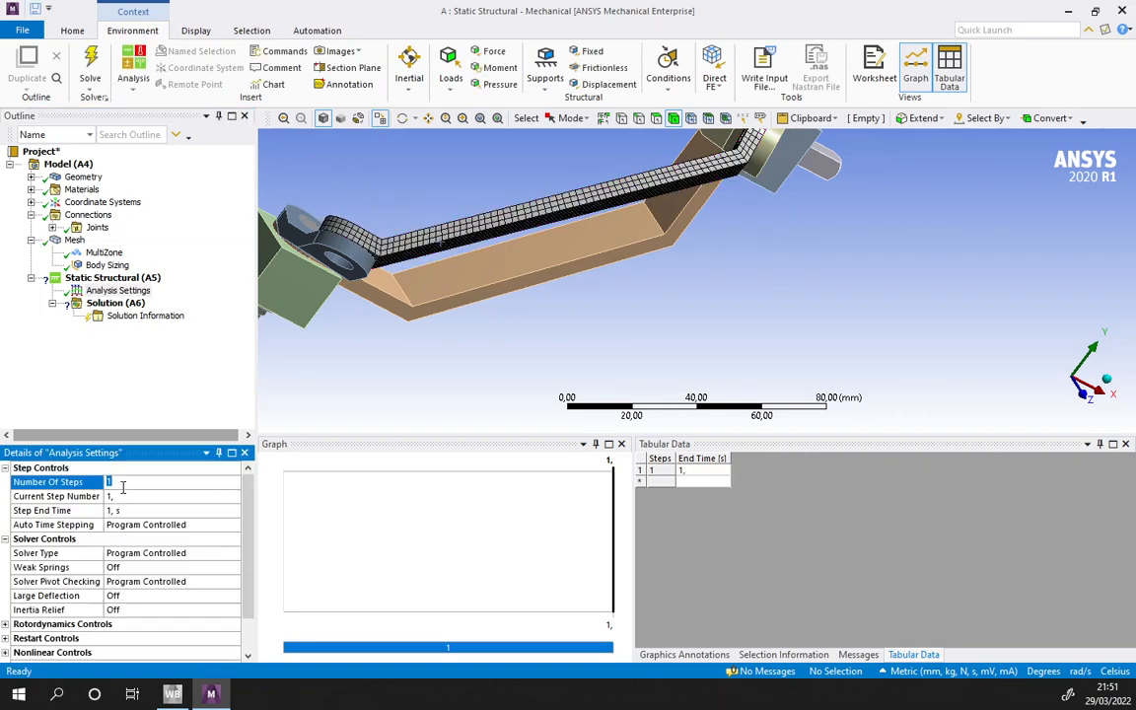
{"action": "type", "text": "4"}
{"action": "key", "text": "Return"}
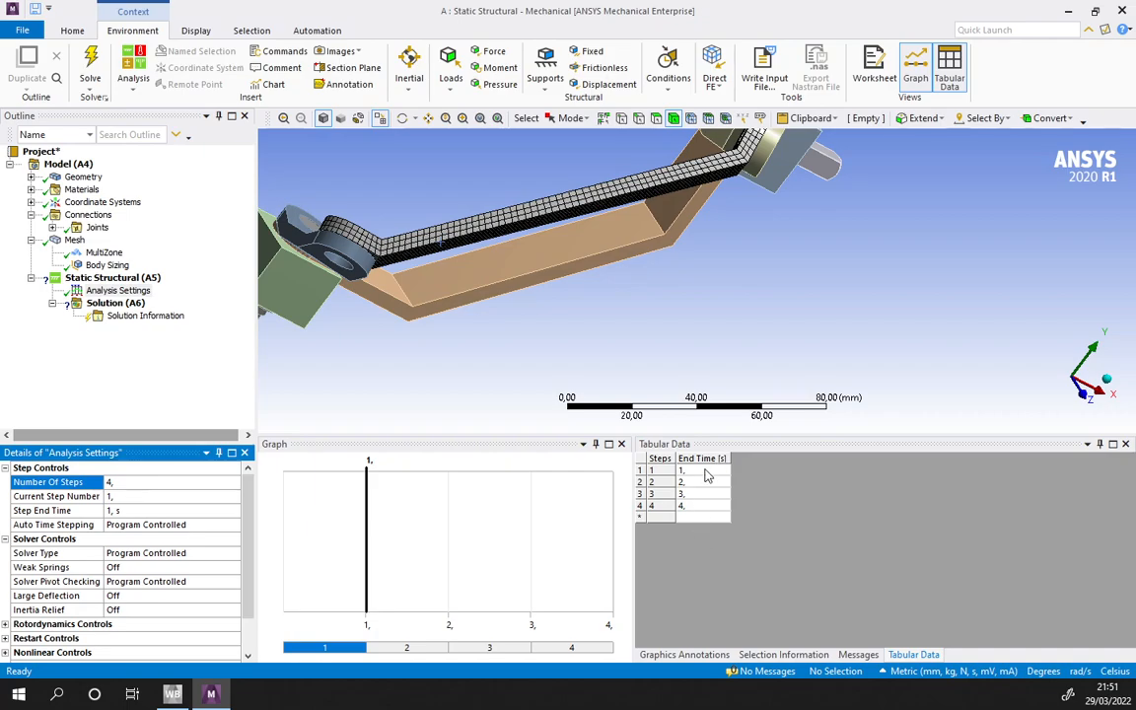
- Set the end times of the four load steps to 0.5, 1, 1.5 and 2 s, and turn Large Deflection on
{"action": "left_click", "coordinate": [706, 474]}
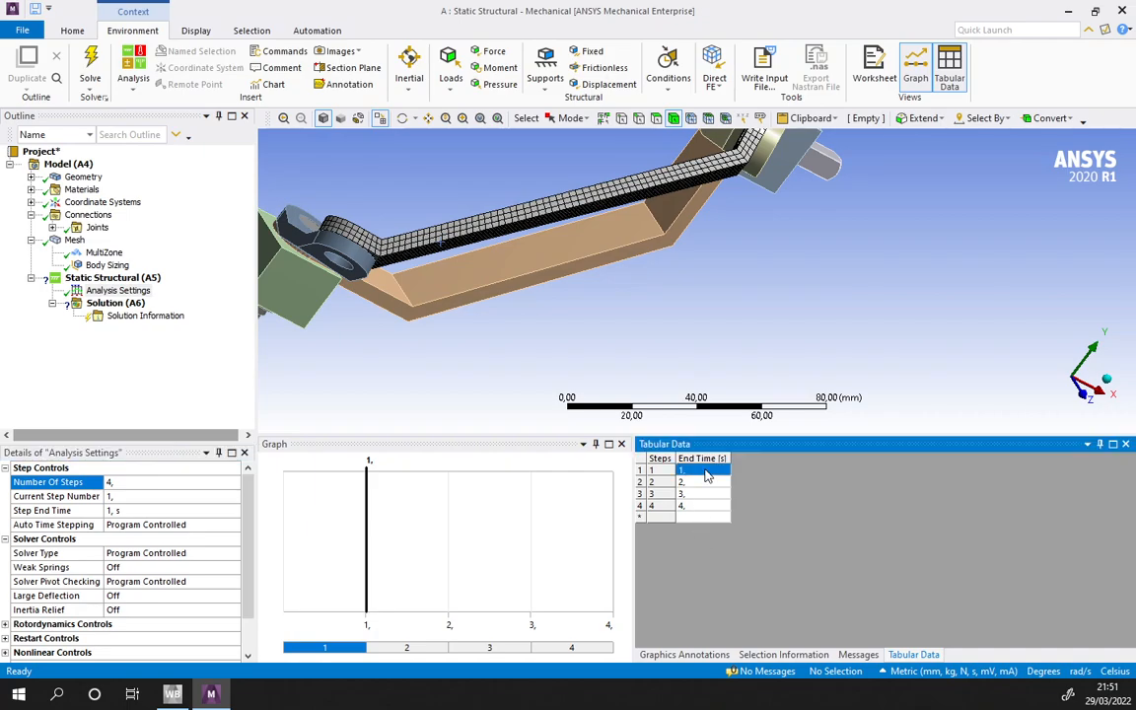
{"action": "type", "text": "0,5"}
{"action": "key", "text": "Return"}
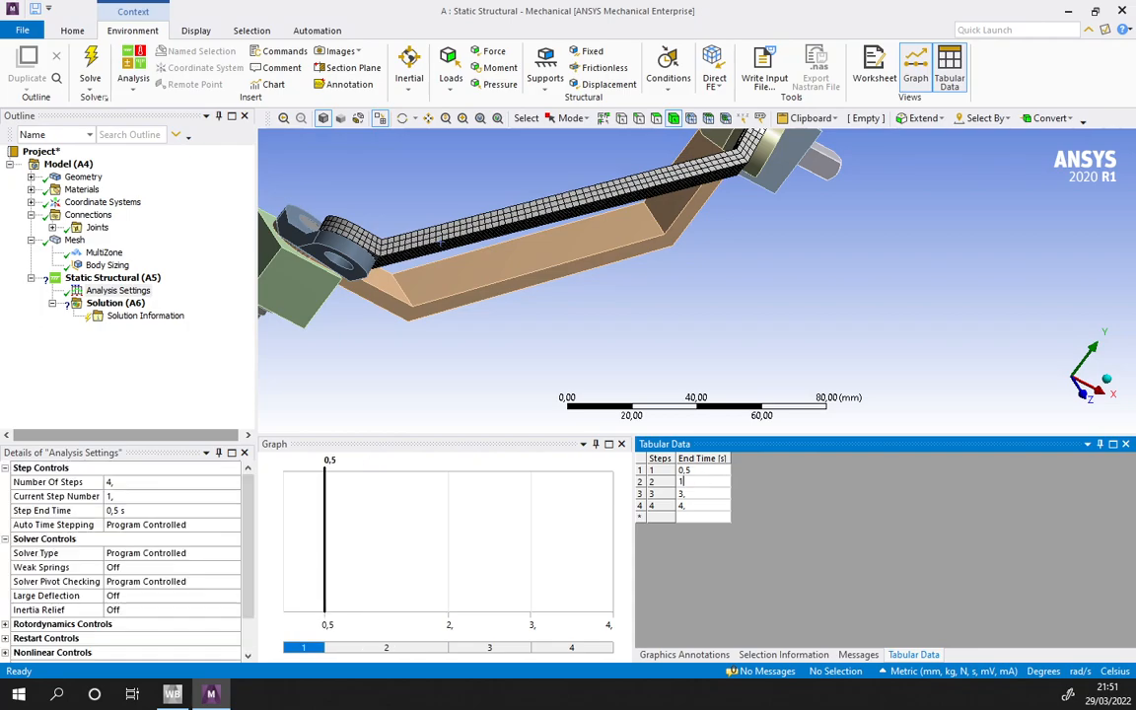
{"action": "type", "text": "1"}
{"action": "key", "text": "Return"}
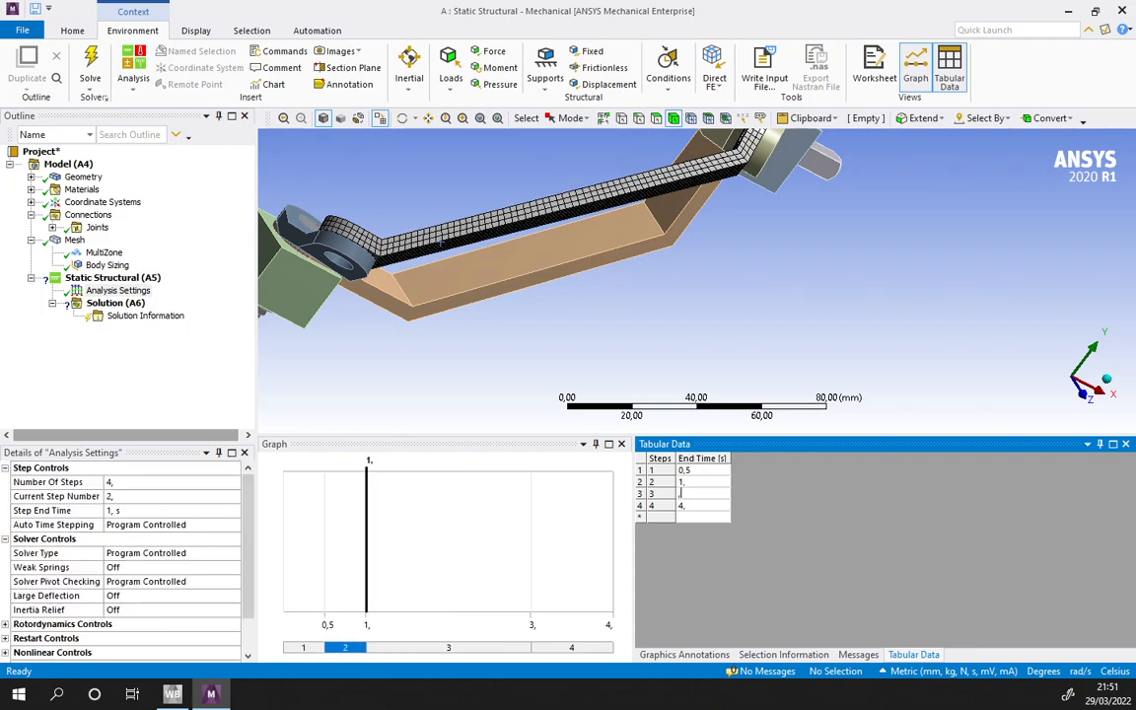
{"action": "type", "text": "1,5"}
{"action": "key", "text": "Return"}
{"action": "type", "text": "2"}
{"action": "key", "text": "Return"}
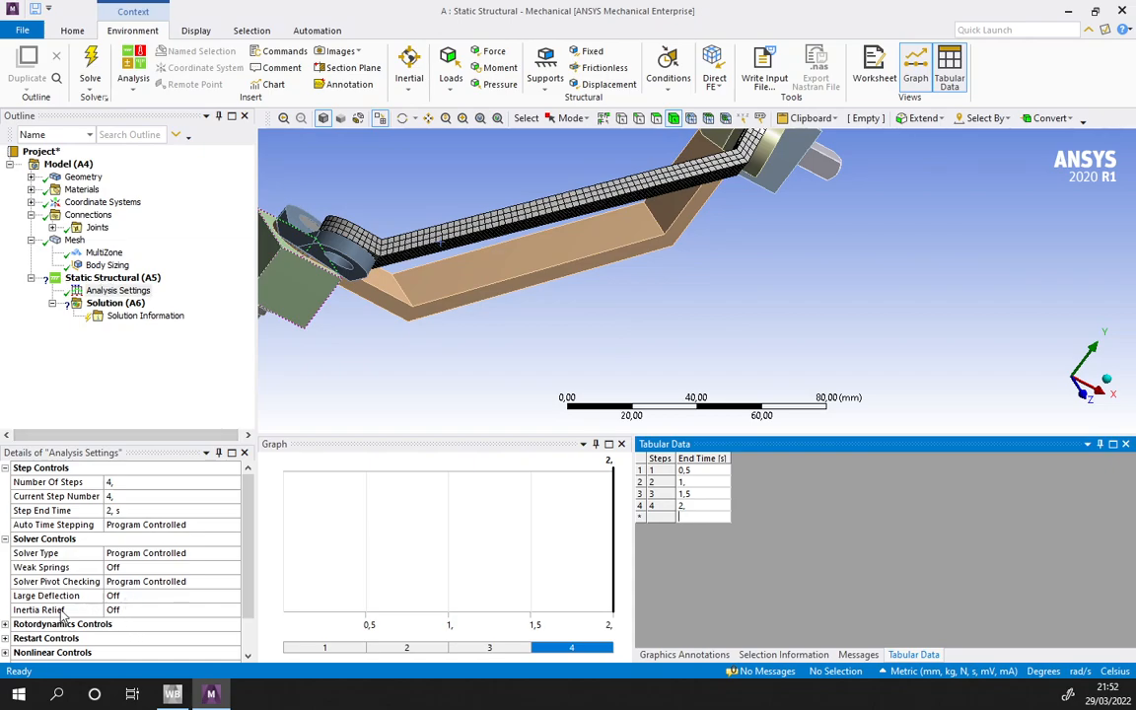
{"action": "double_click", "coordinate": [165, 597]}
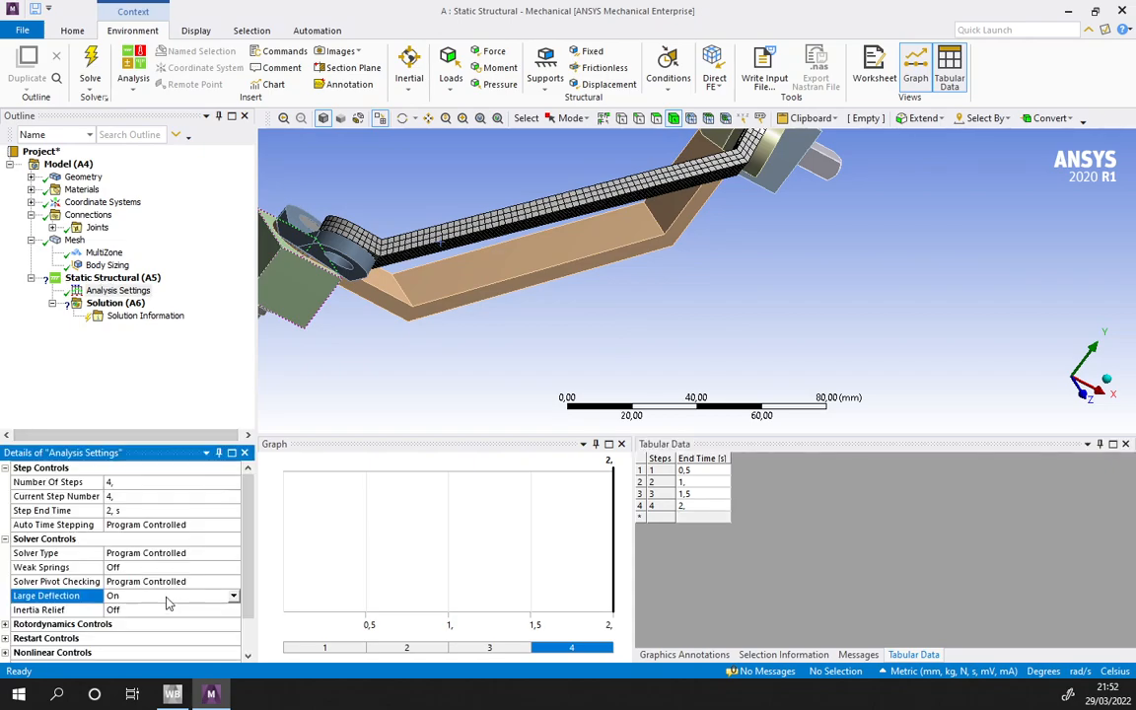
- Add a joint load to the static structural analysis and scope it to the Revolute - Bearing To ShaftIn joint
{"action": "left_click", "coordinate": [116, 302]}
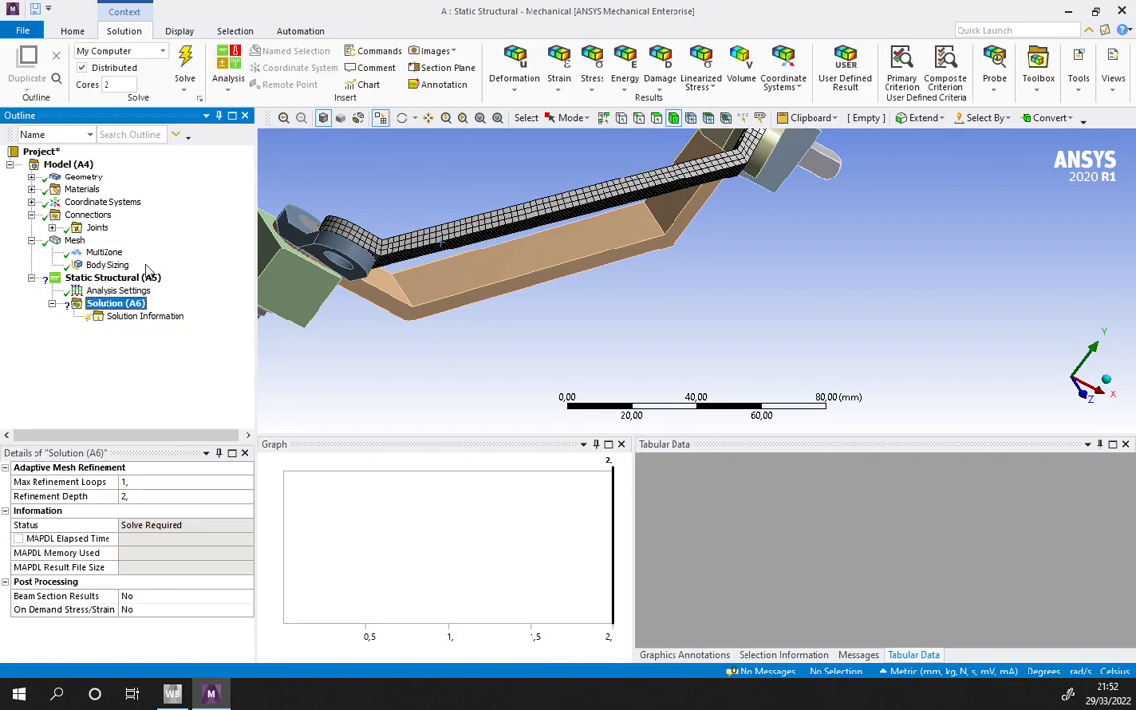
{"action": "left_click", "coordinate": [150, 279]}
{"action": "scroll", "coordinate": [647, 286], "scroll_direction": "up", "scroll_amount": 2}
{"action": "scroll", "coordinate": [706, 280], "scroll_direction": "down", "scroll_amount": 5}
{"action": "middle_click_drag", "start_coordinate": [714, 321], "coordinate": [525, 246], "text": "ctrl"}
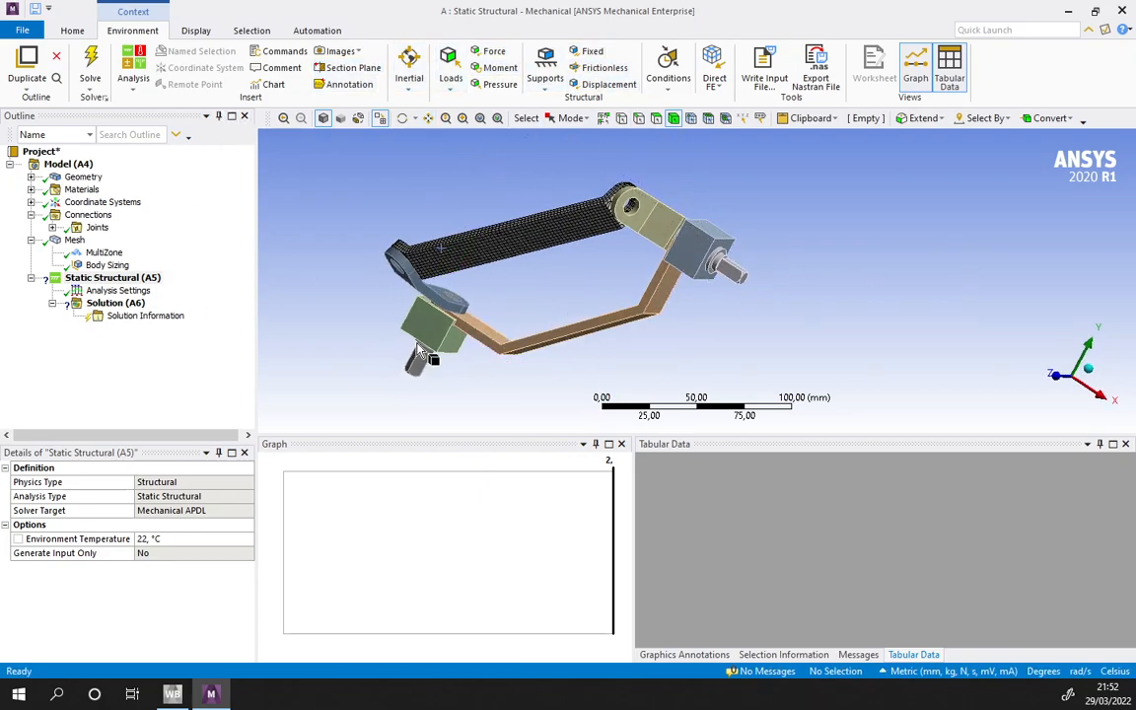
{"action": "left_click", "coordinate": [446, 81]}
{"action": "left_click", "coordinate": [481, 257]}
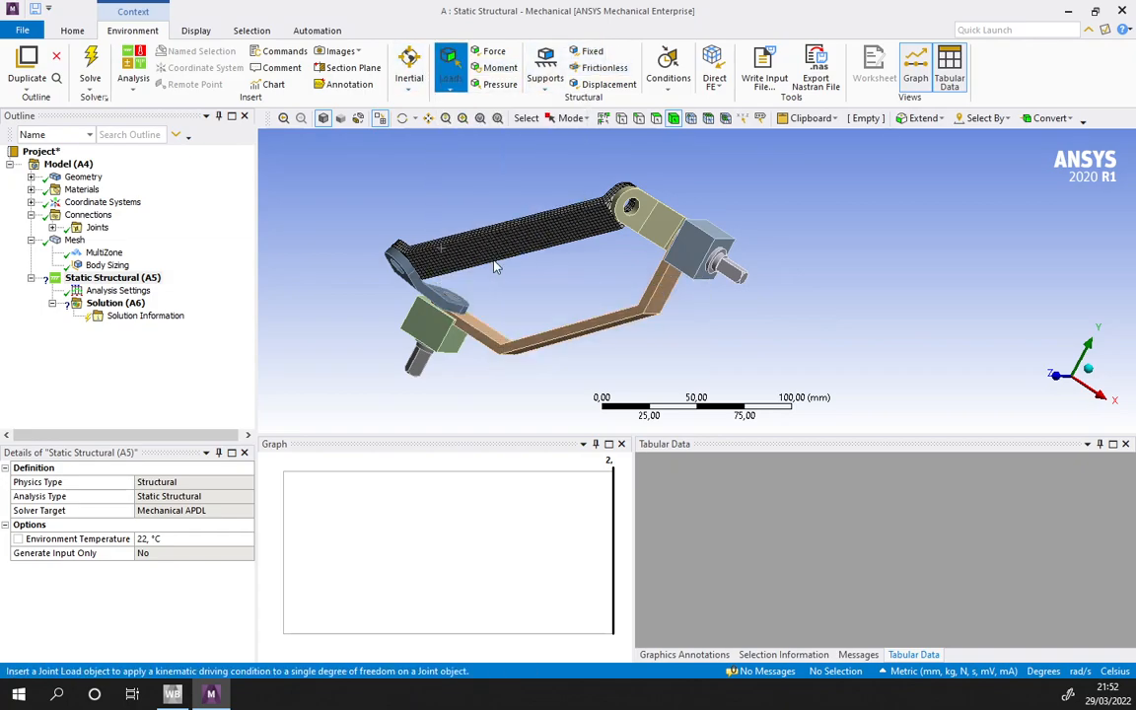
{"action": "left_click", "coordinate": [195, 482]}
{"action": "left_click", "coordinate": [195, 482]}
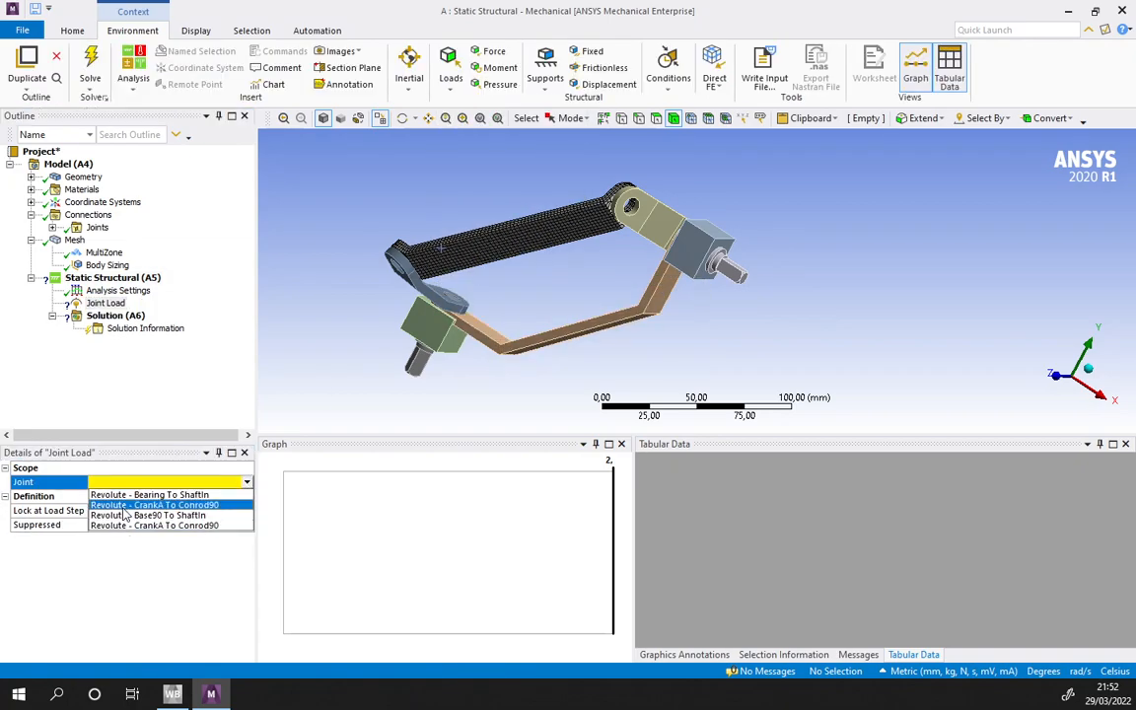
{"action": "left_click", "coordinate": [149, 496]}
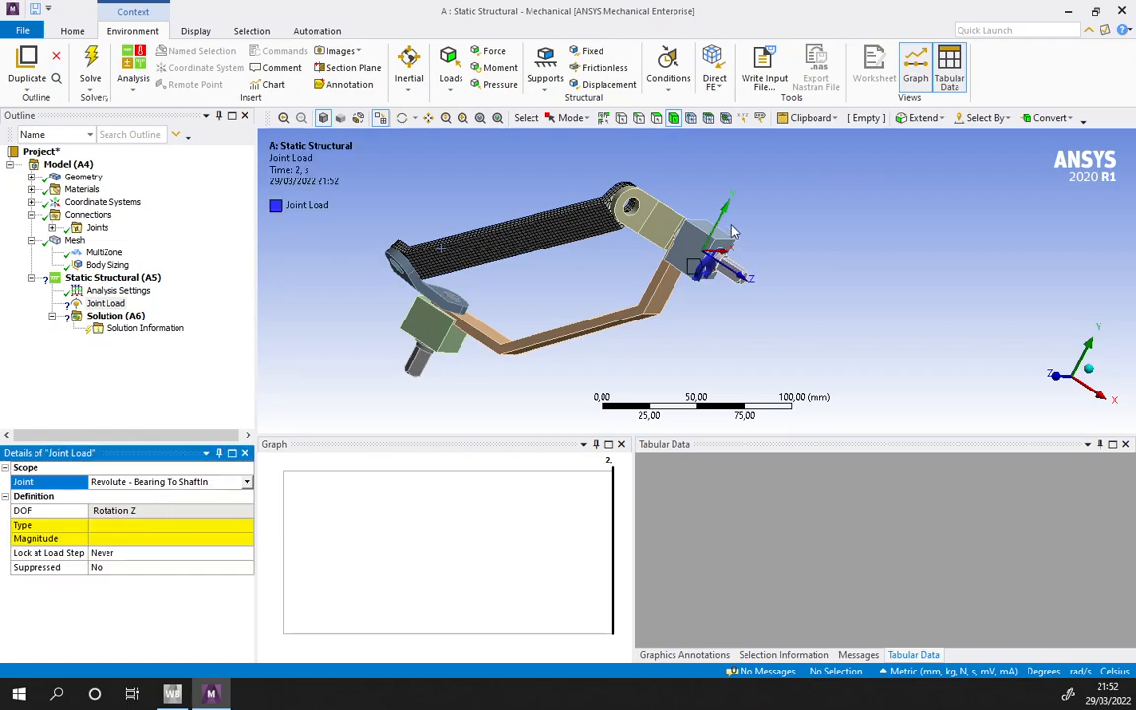
- Set the type of the Bearing To ShaftIn joint load to Rotation
{"action": "left_click", "coordinate": [116, 525]}
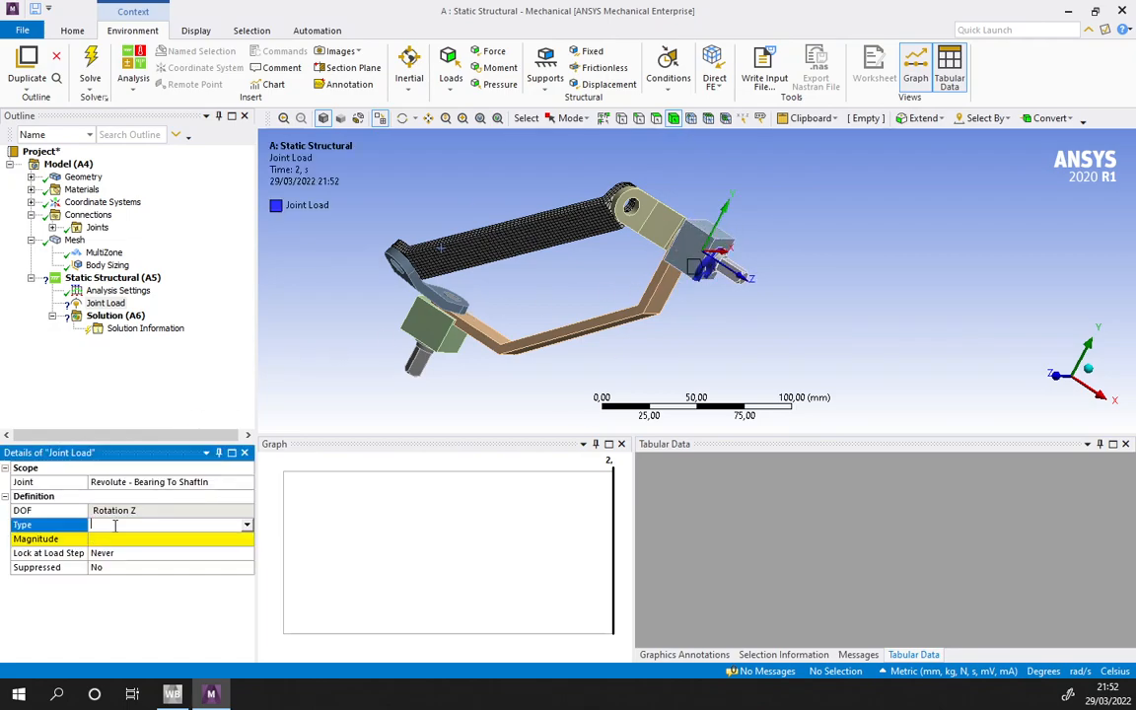
{"action": "left_click", "coordinate": [246, 526]}
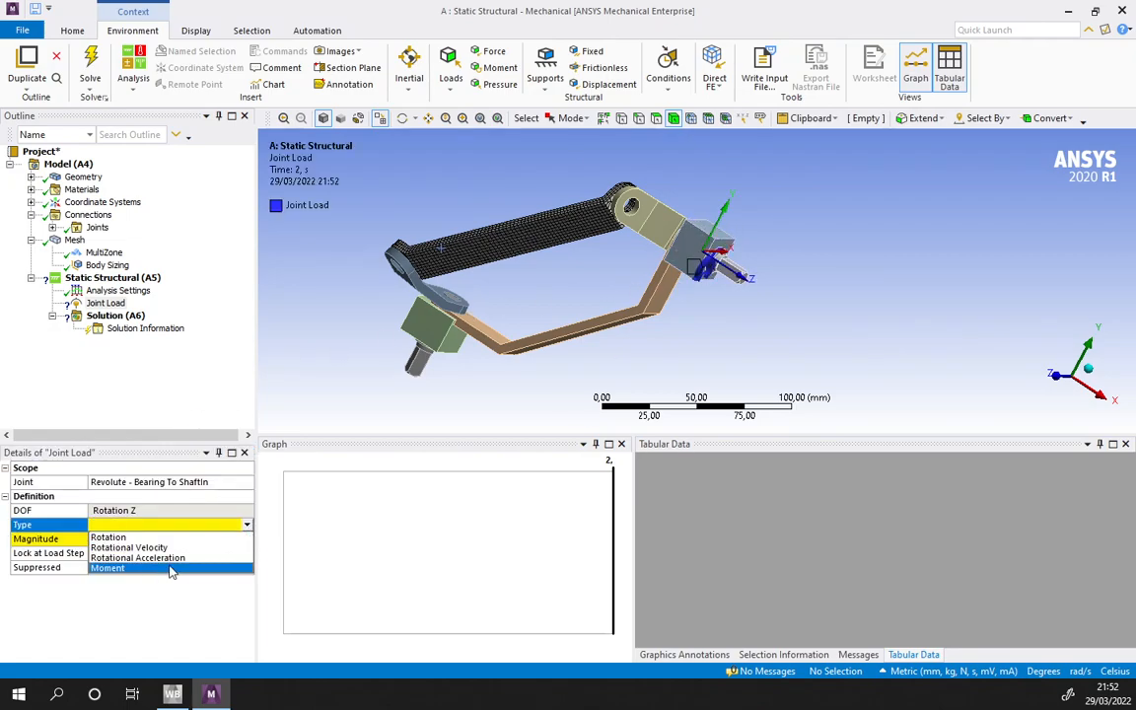
{"action": "left_click", "coordinate": [123, 540]}
- Set the Bearing To ShaftIn joint load's type to Rotation and define its magnitude as tabular data
{"action": "left_click", "coordinate": [125, 540]}
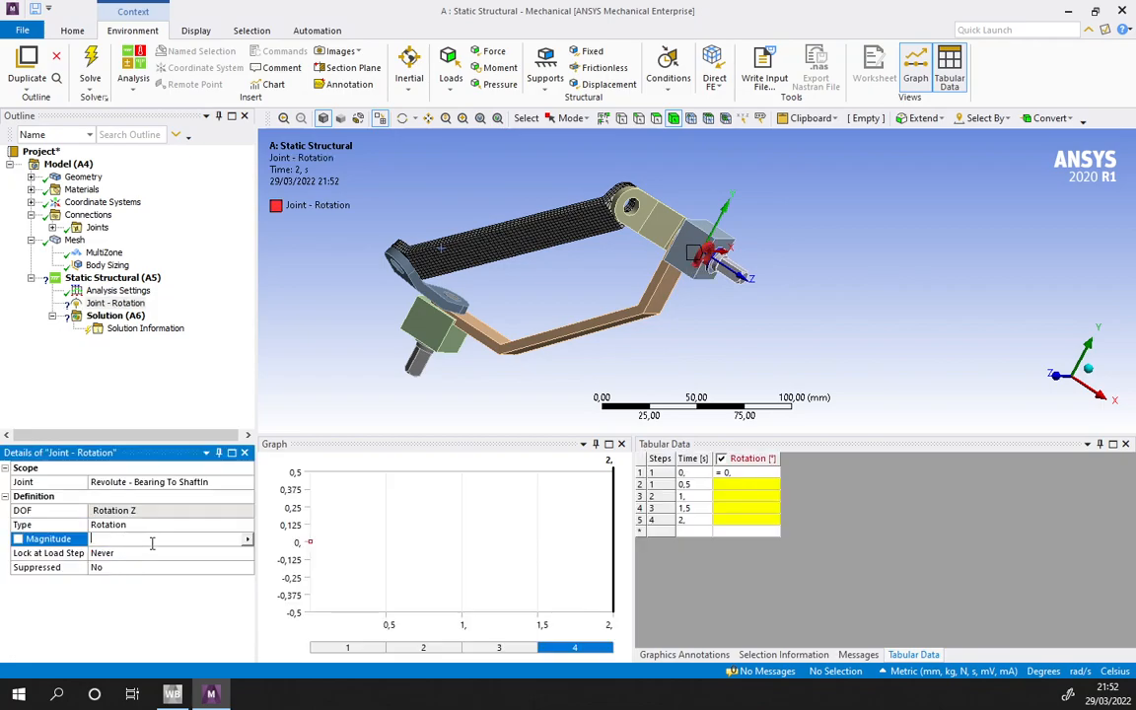
{"action": "left_click", "coordinate": [248, 541]}
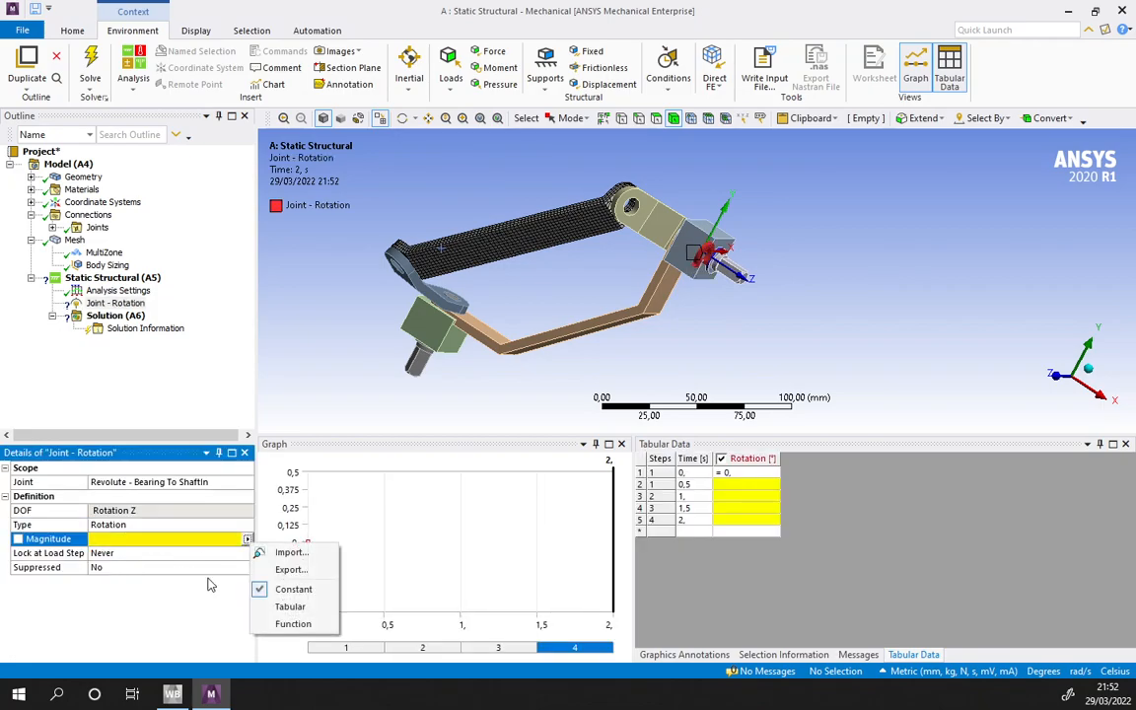
{"action": "left_click", "coordinate": [290, 606]}
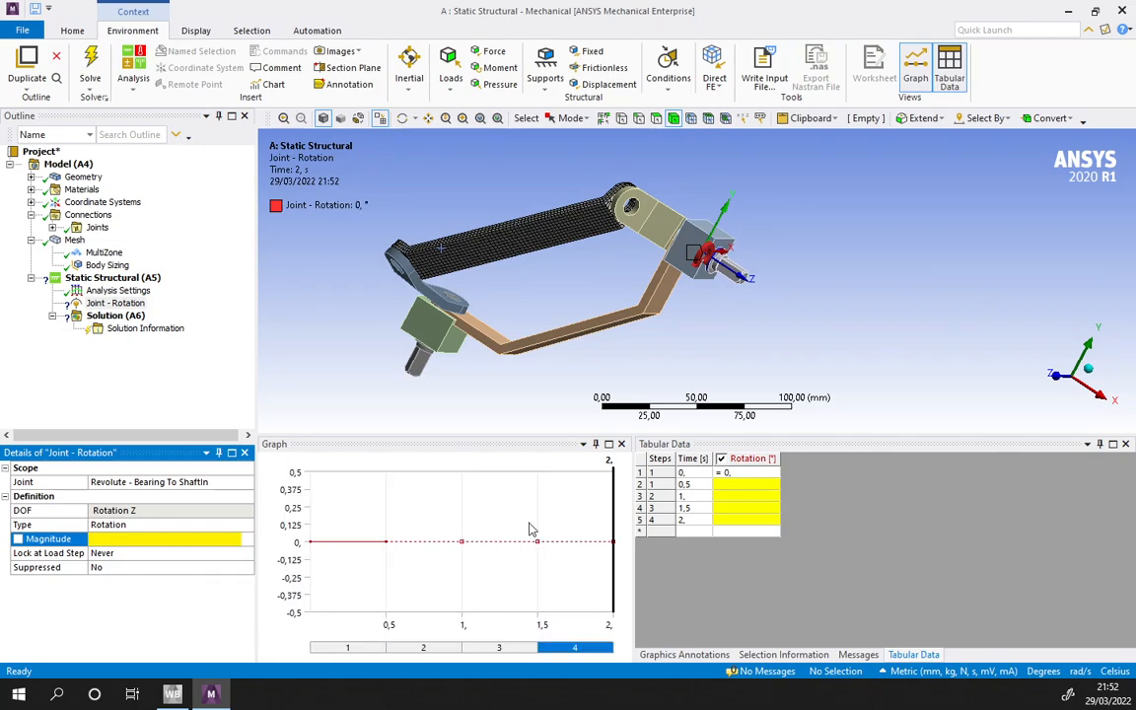
- Release the fixed rotation value at 0.5 s so it is interpolated, and set the joint rotation to 360° at 2 s
{"action": "right_click", "coordinate": [730, 485]}
{"action": "left_click", "coordinate": [773, 548]}
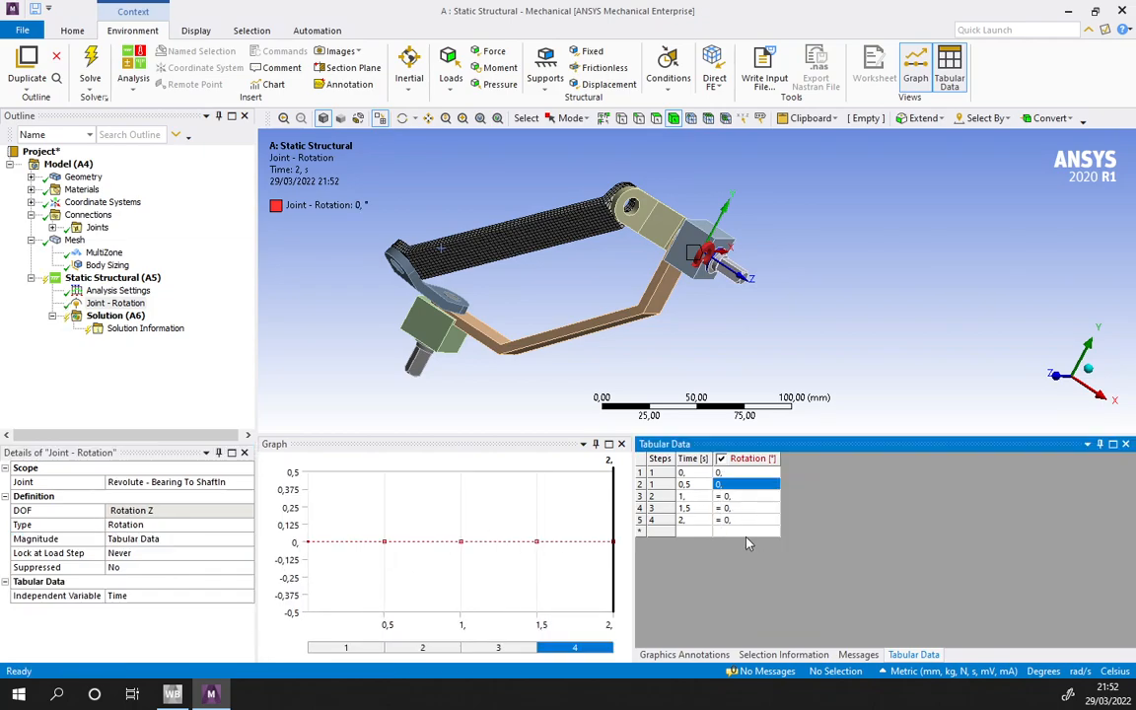
{"action": "left_click", "coordinate": [734, 519]}
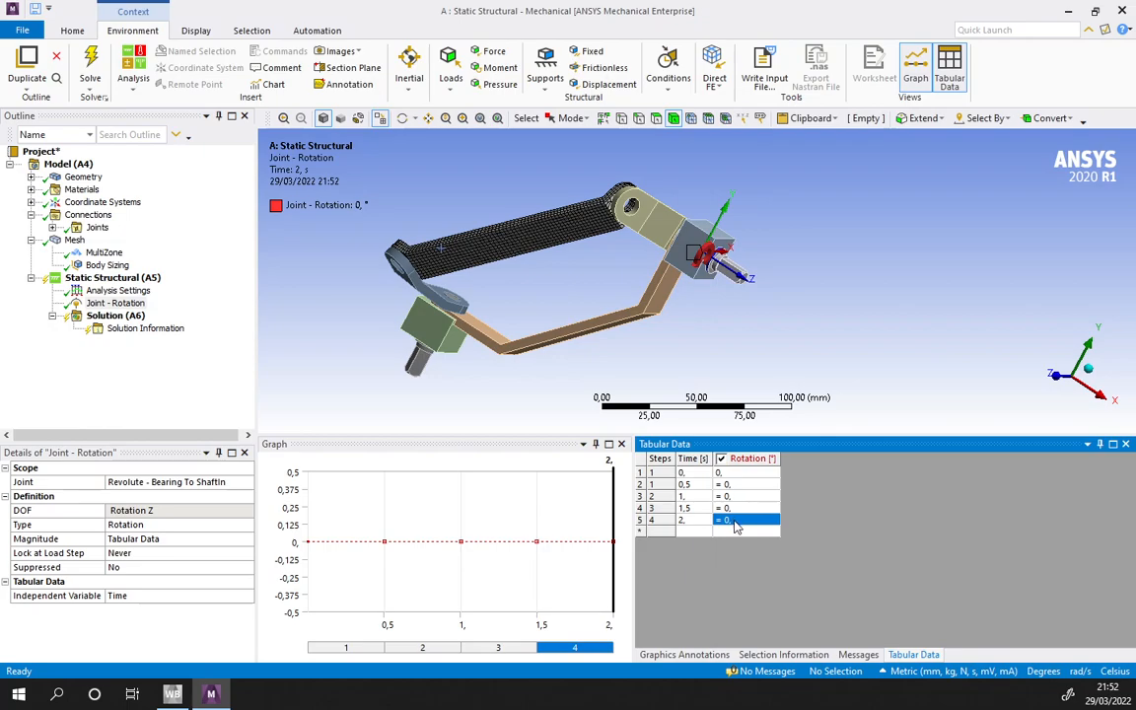
{"action": "type", "text": "6"}
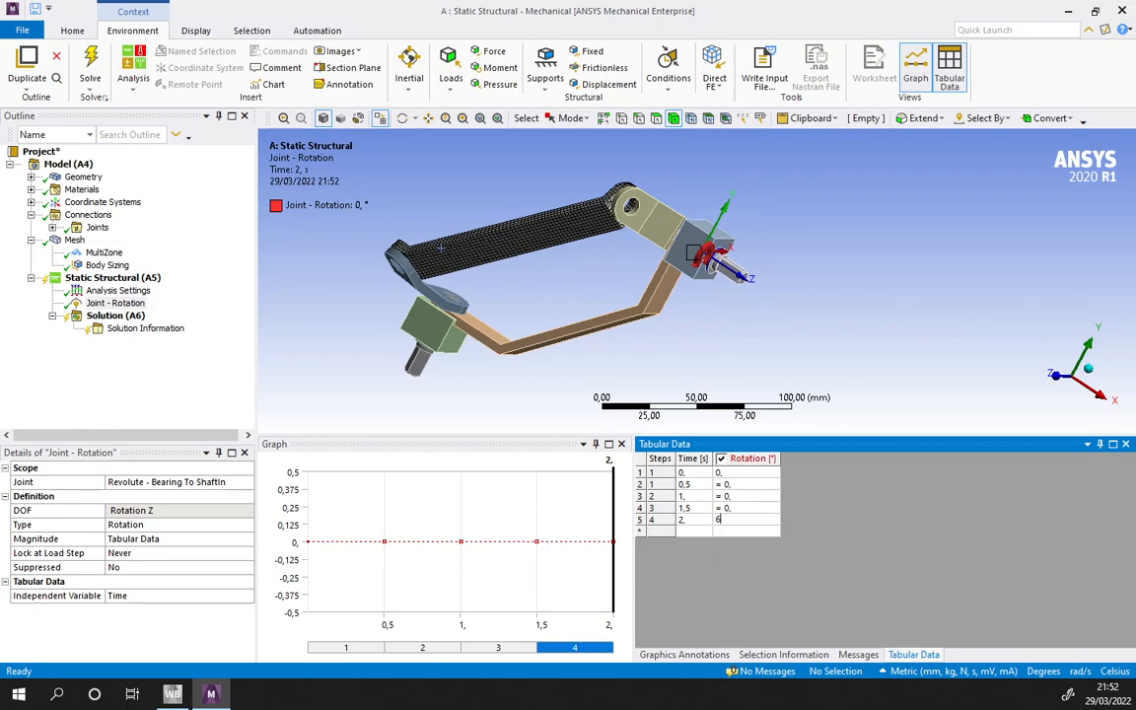
{"action": "type", "text": "00"}
{"action": "key", "text": "Return"}
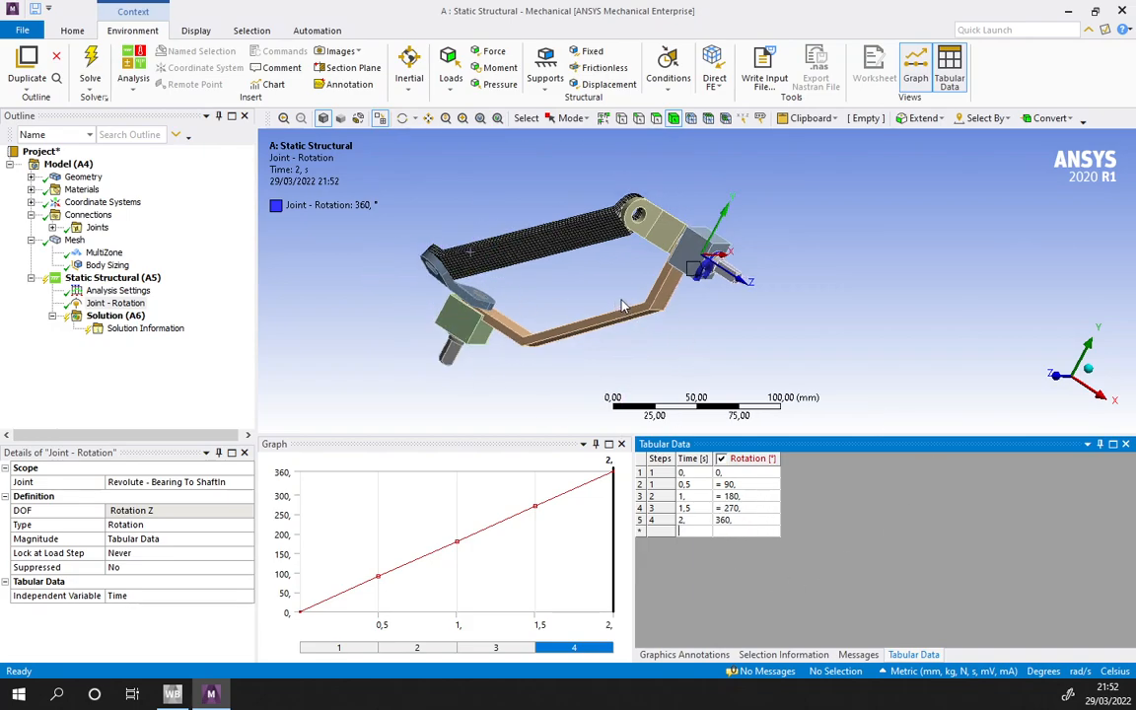
{"action": "scroll", "coordinate": [680, 330], "scroll_direction": "up", "scroll_amount": 1}
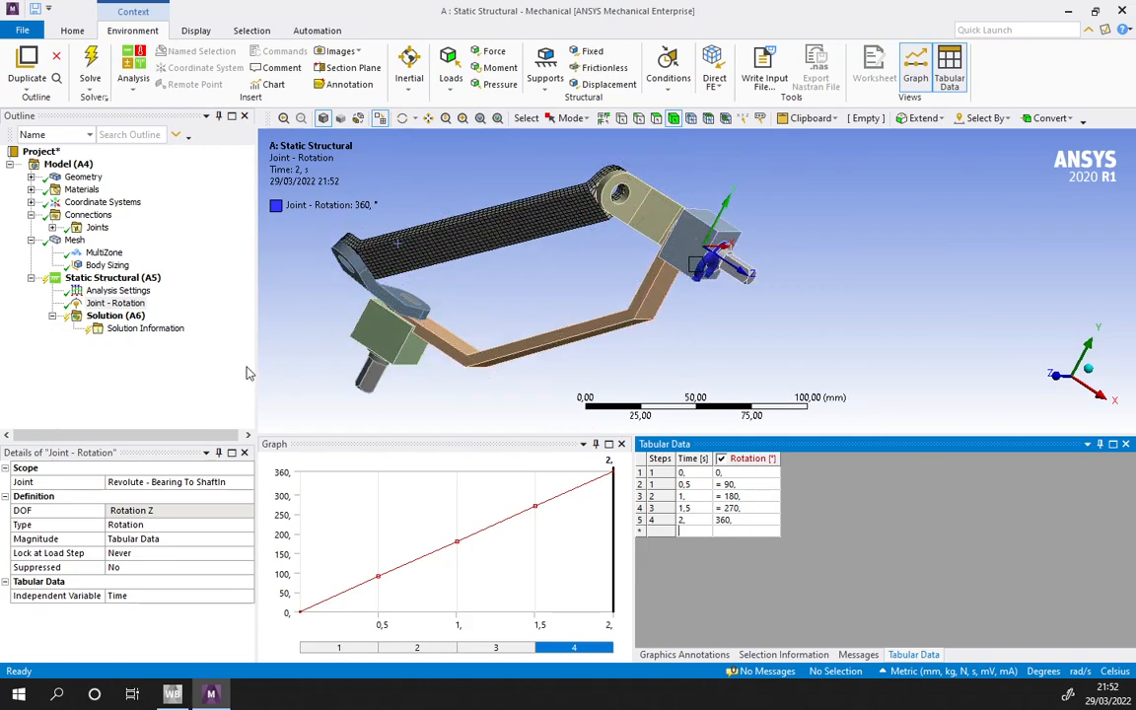
- Add a second joint load to the static structural analysis and scope it to the Revolute - Base90 To ShaftIn joint
{"action": "left_click", "coordinate": [120, 304]}
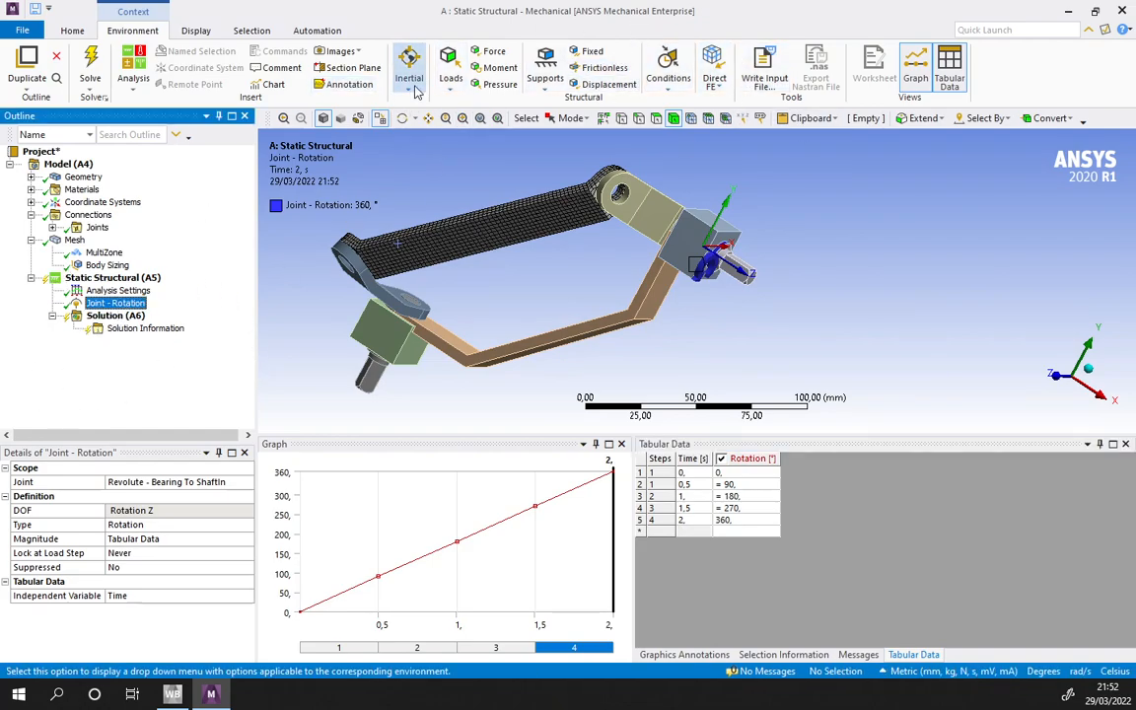
{"action": "left_click", "coordinate": [450, 77]}
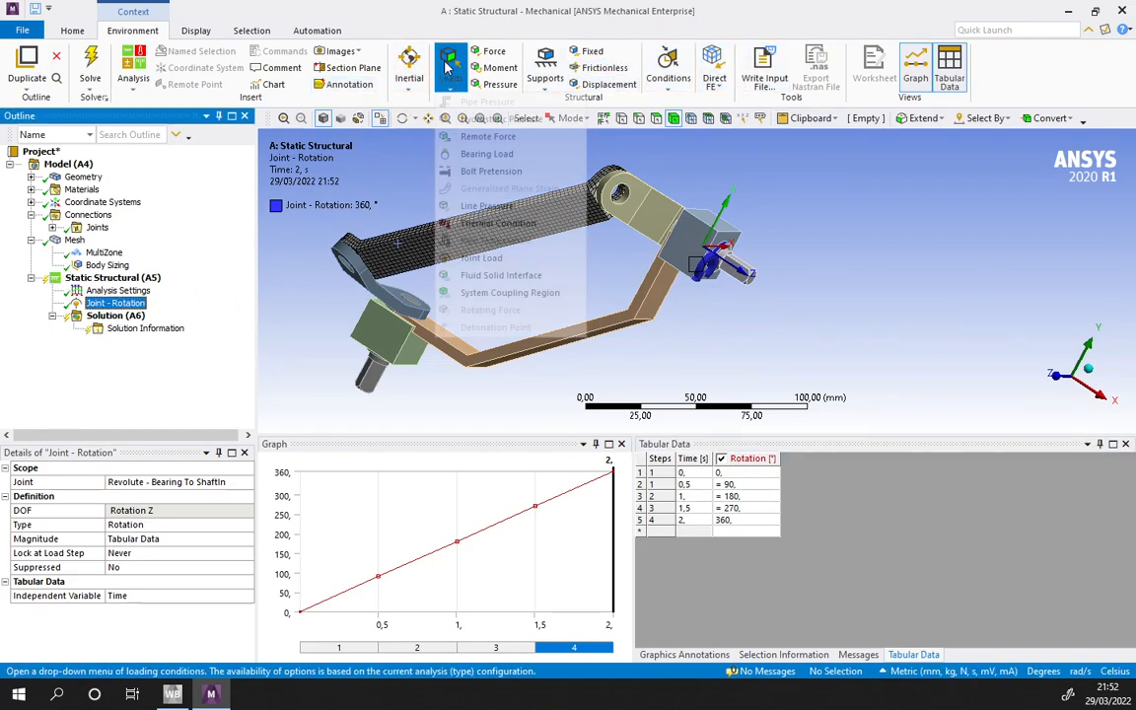
{"action": "left_click", "coordinate": [480, 260]}
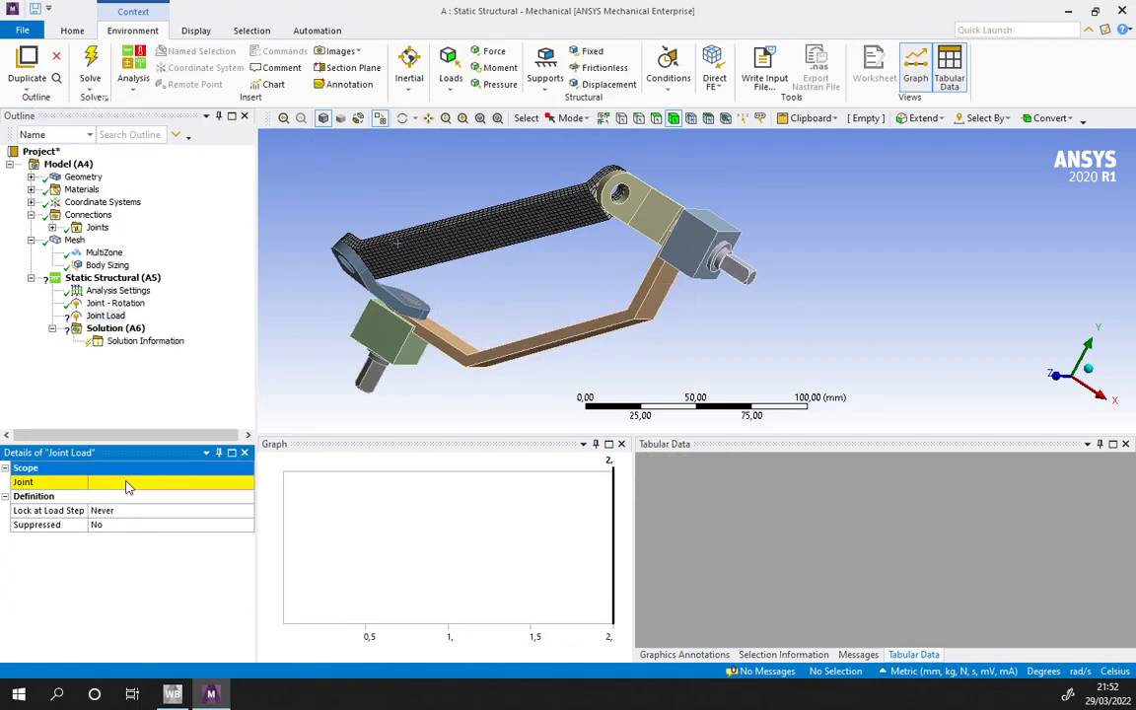
{"action": "left_click", "coordinate": [235, 482]}
{"action": "left_click", "coordinate": [248, 482]}
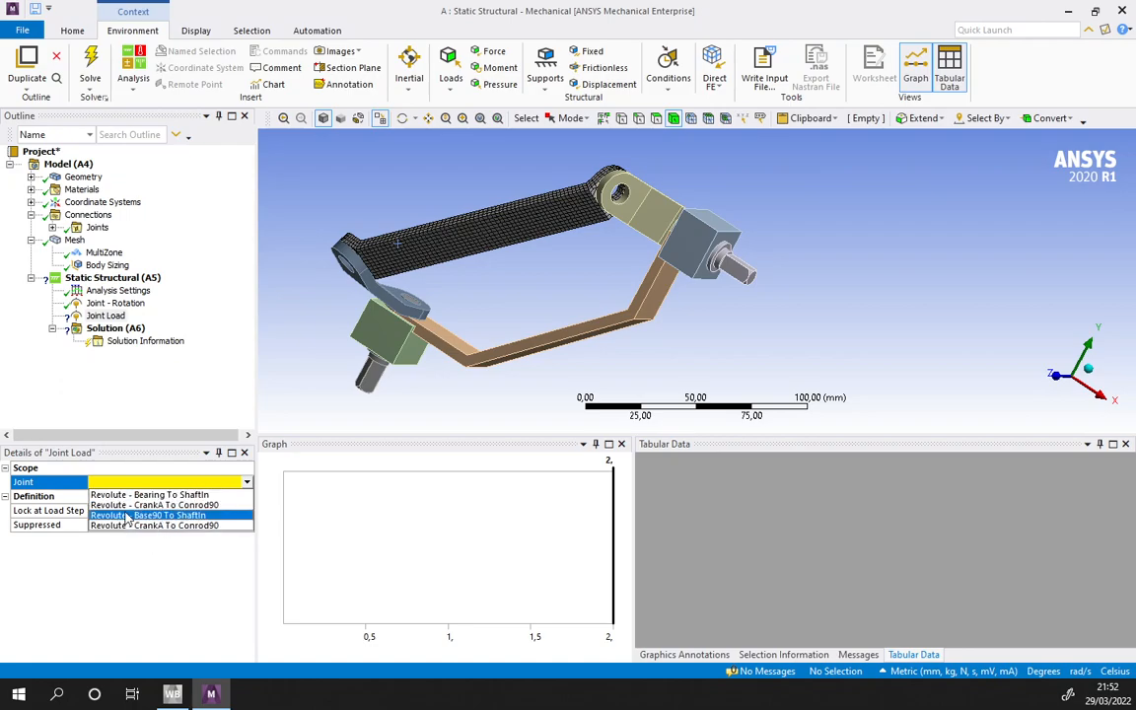
{"action": "left_click", "coordinate": [175, 504]}
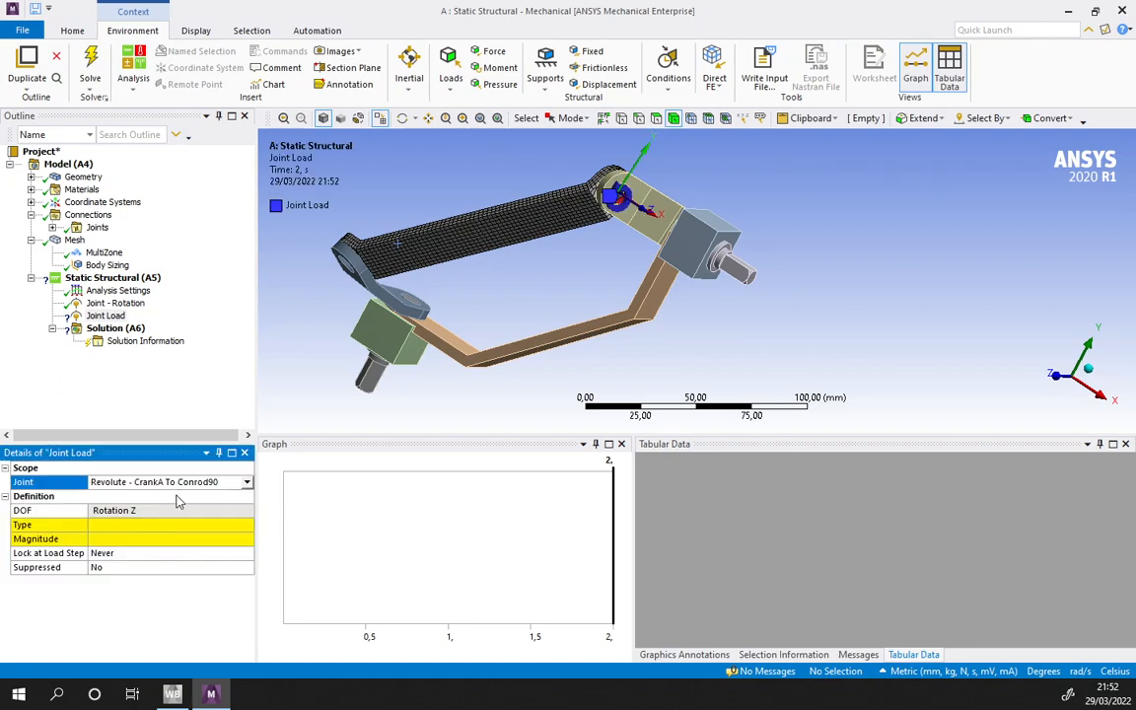
{"action": "left_click", "coordinate": [247, 482]}
{"action": "left_click", "coordinate": [186, 532]}
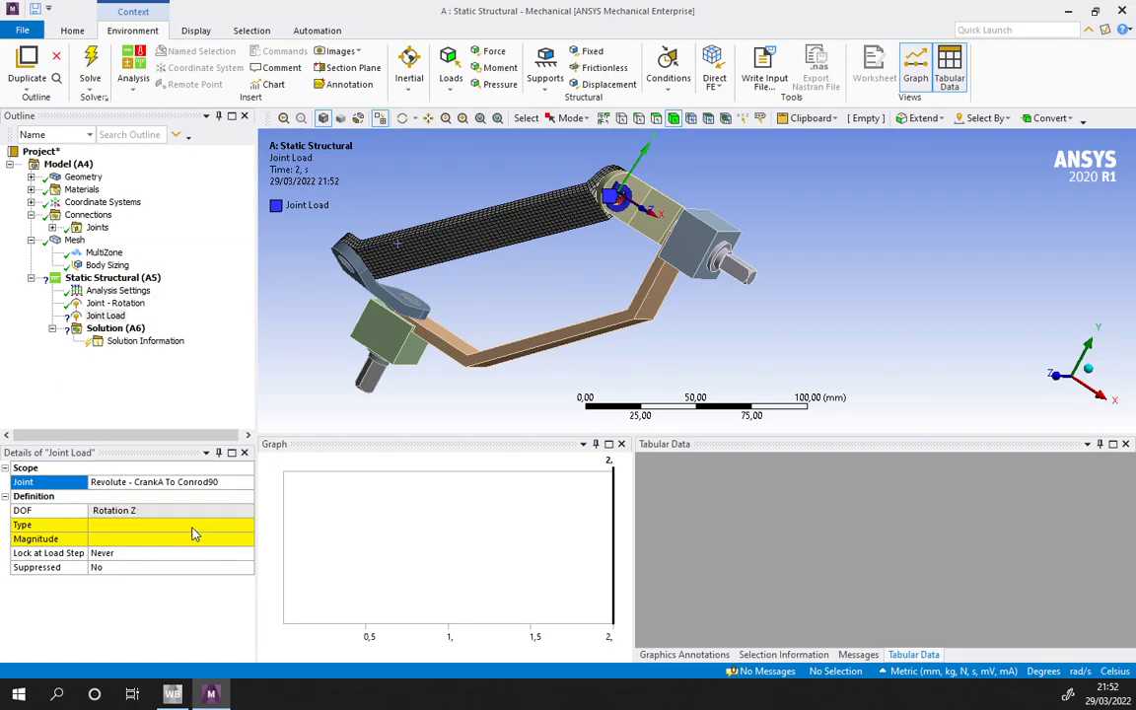
{"action": "left_click", "coordinate": [246, 482]}
{"action": "left_click", "coordinate": [170, 515]}
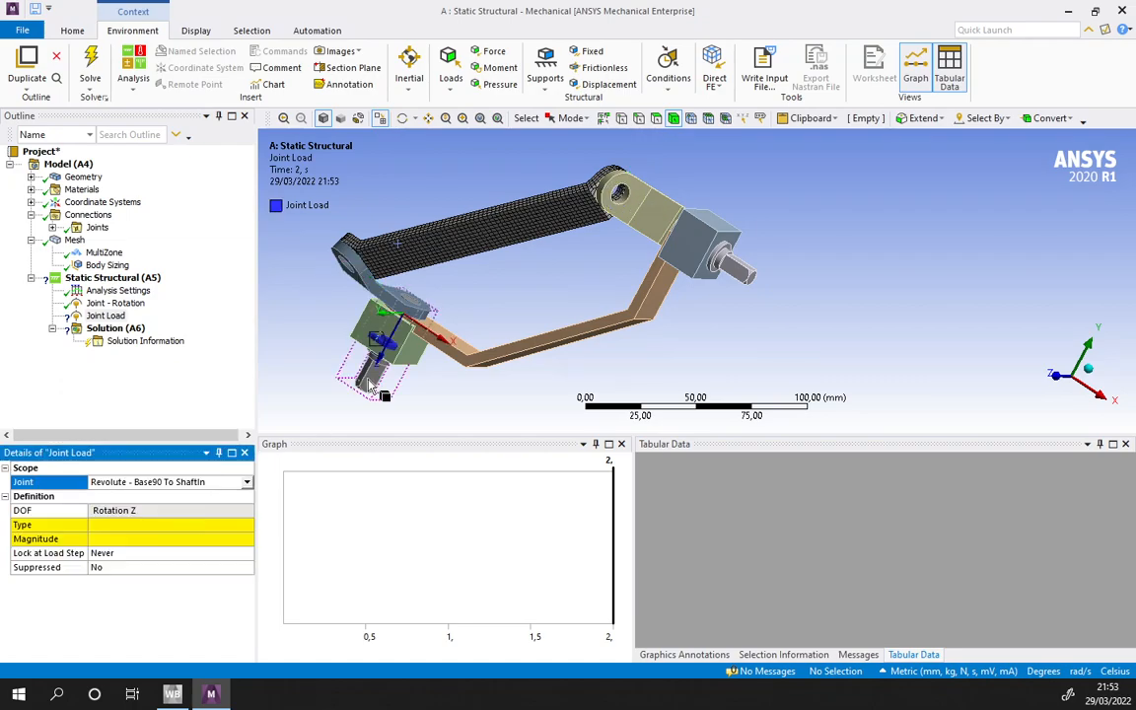
- Set the type of the Base90 To ShaftIn joint load to Moment
{"action": "middle_click_drag", "start_coordinate": [449, 340], "coordinate": [361, 343]}
{"action": "left_click", "coordinate": [116, 512]}
{"action": "left_click", "coordinate": [185, 526]}
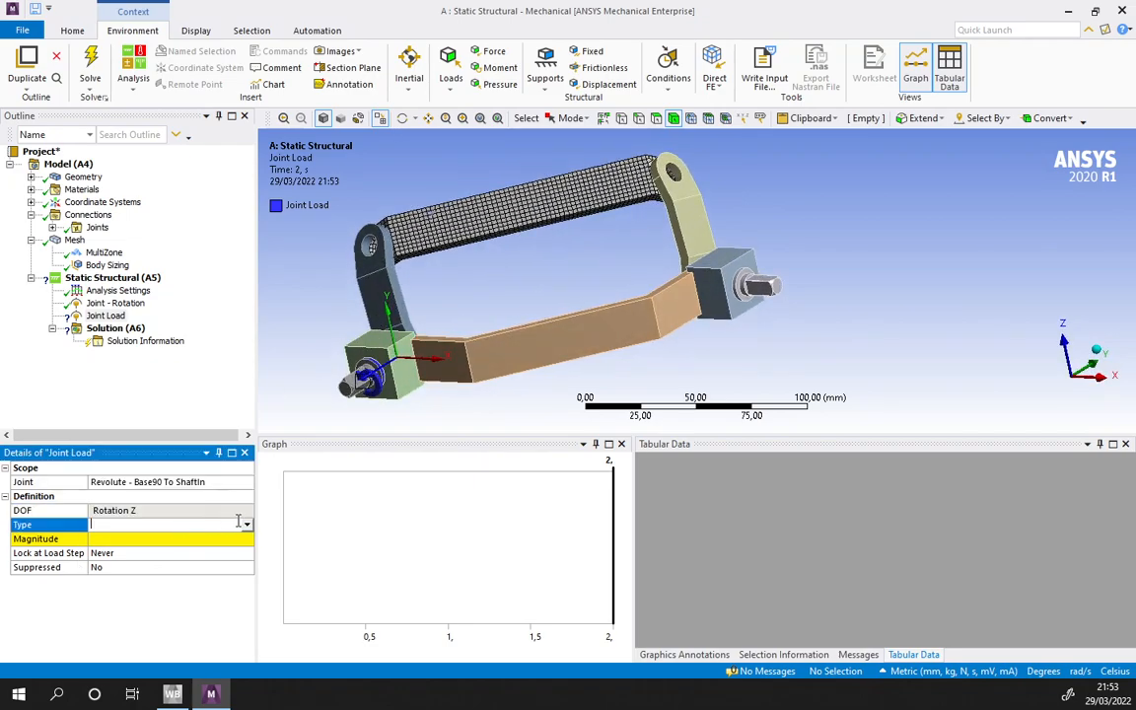
{"action": "left_click", "coordinate": [247, 525]}
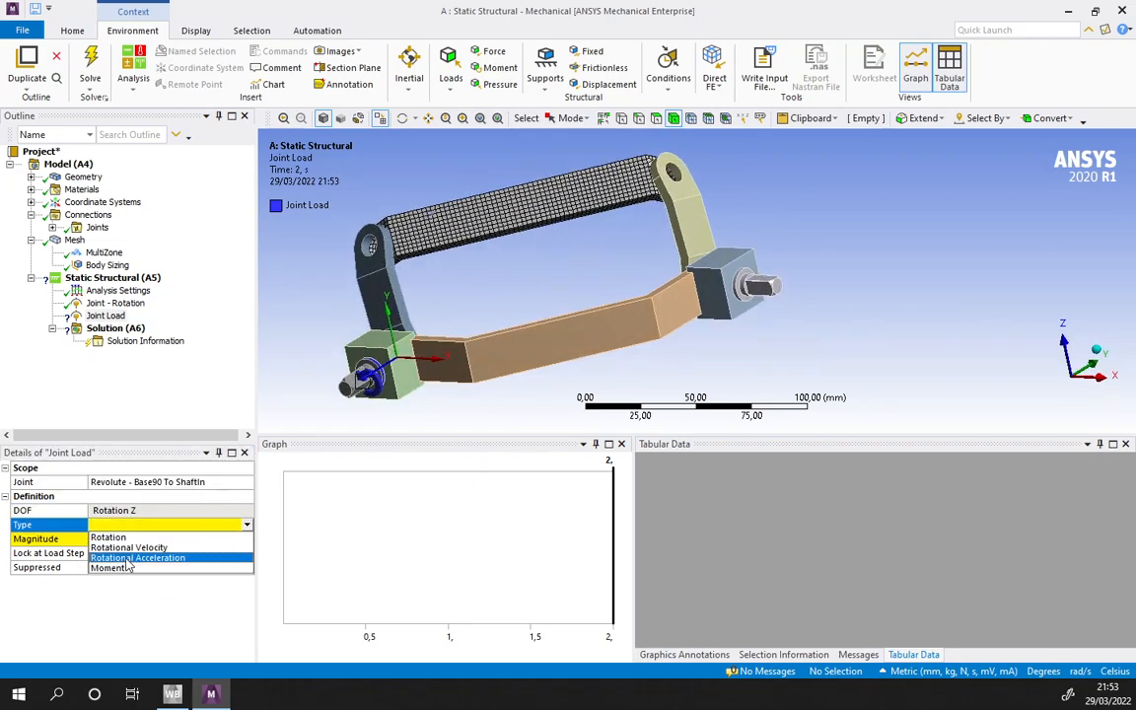
{"action": "left_click", "coordinate": [126, 568]}
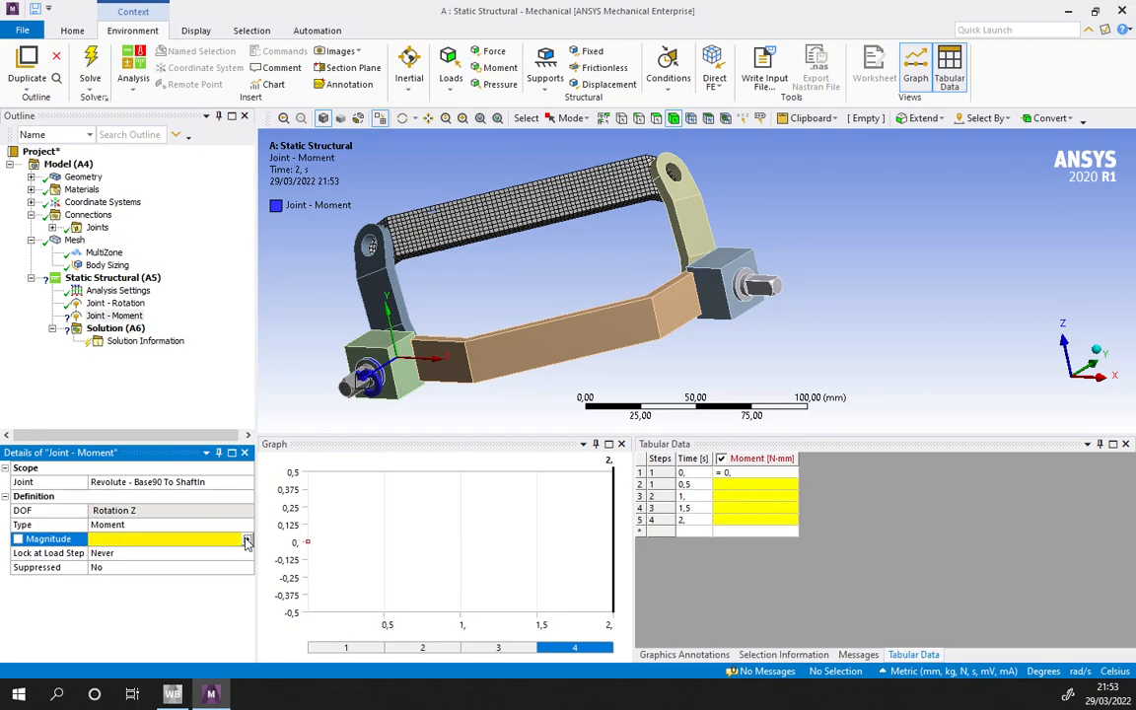
{"action": "left_click", "coordinate": [248, 541]}
{"action": "left_click", "coordinate": [283, 601]}
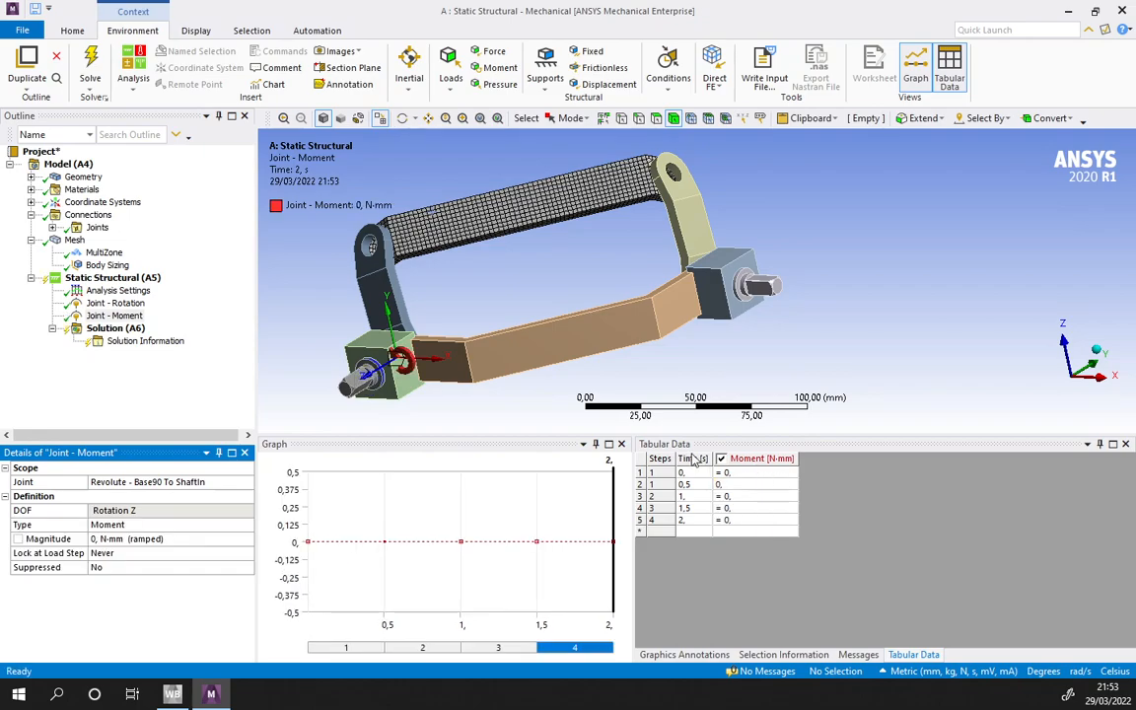
- Set the joint moment on Base90 To ShaftIn to 100 N·mm at 0.5 s
{"action": "left_click", "coordinate": [727, 482]}
{"action": "right_click", "coordinate": [723, 486]}
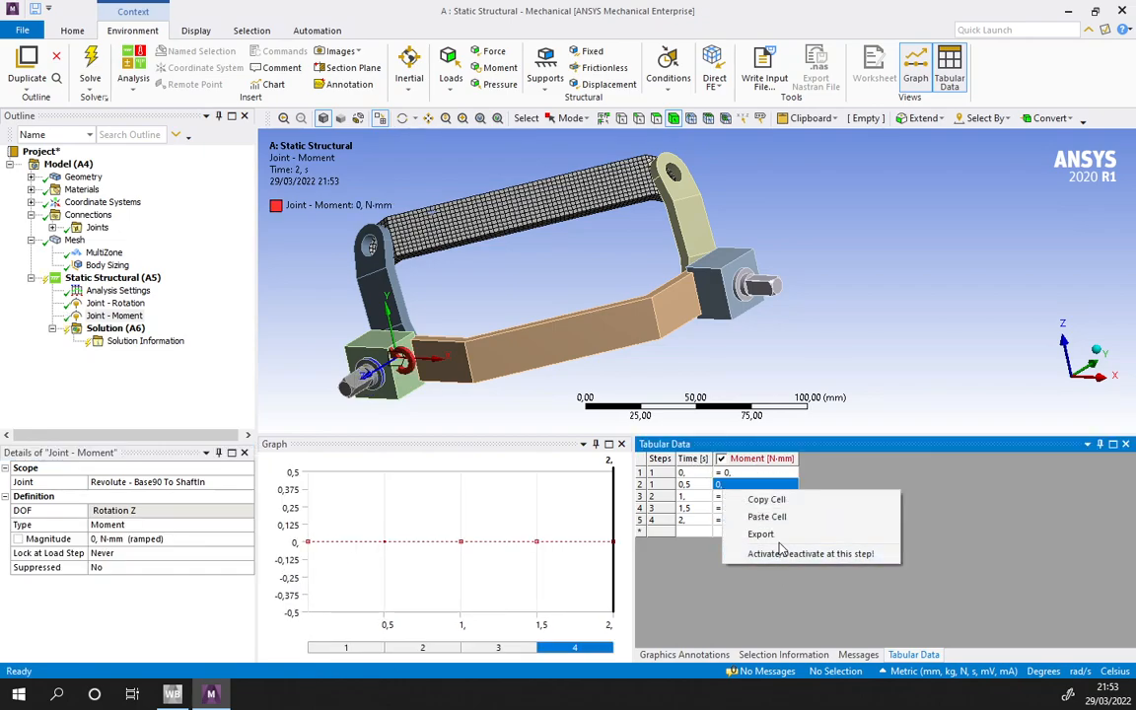
{"action": "left_click", "coordinate": [711, 485]}
{"action": "right_click", "coordinate": [721, 486]}
{"action": "left_click", "coordinate": [727, 484]}
{"action": "type", "text": "1"}
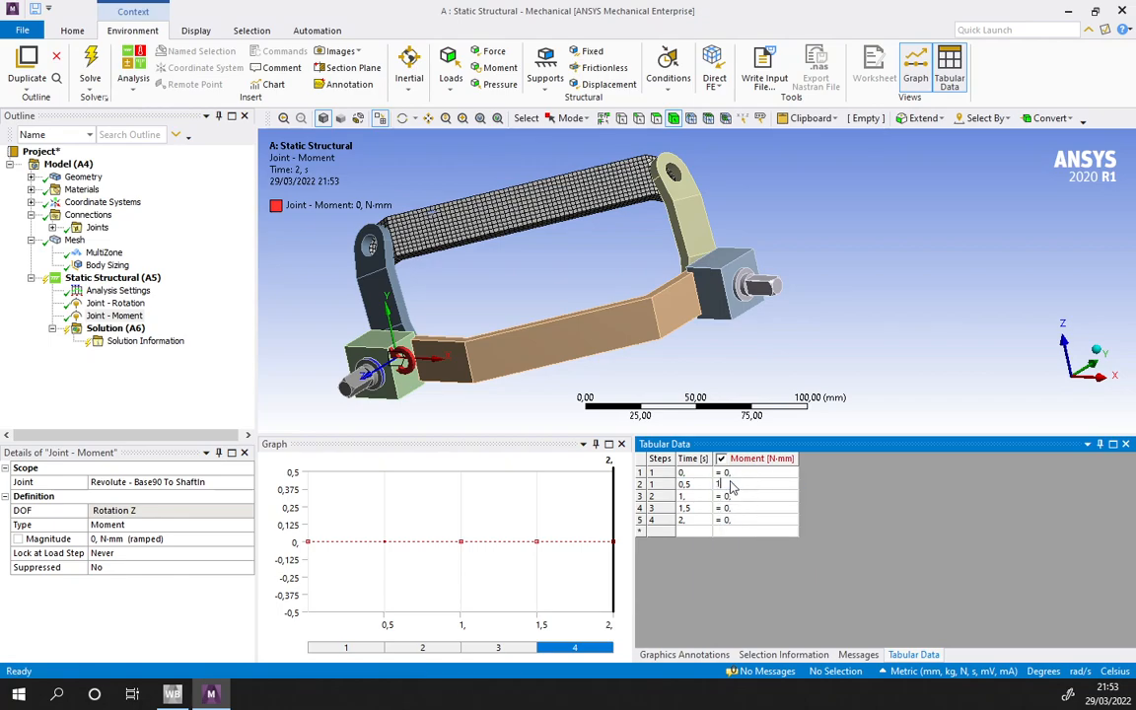
{"action": "type", "text": "00"}
{"action": "key", "text": "Return"}
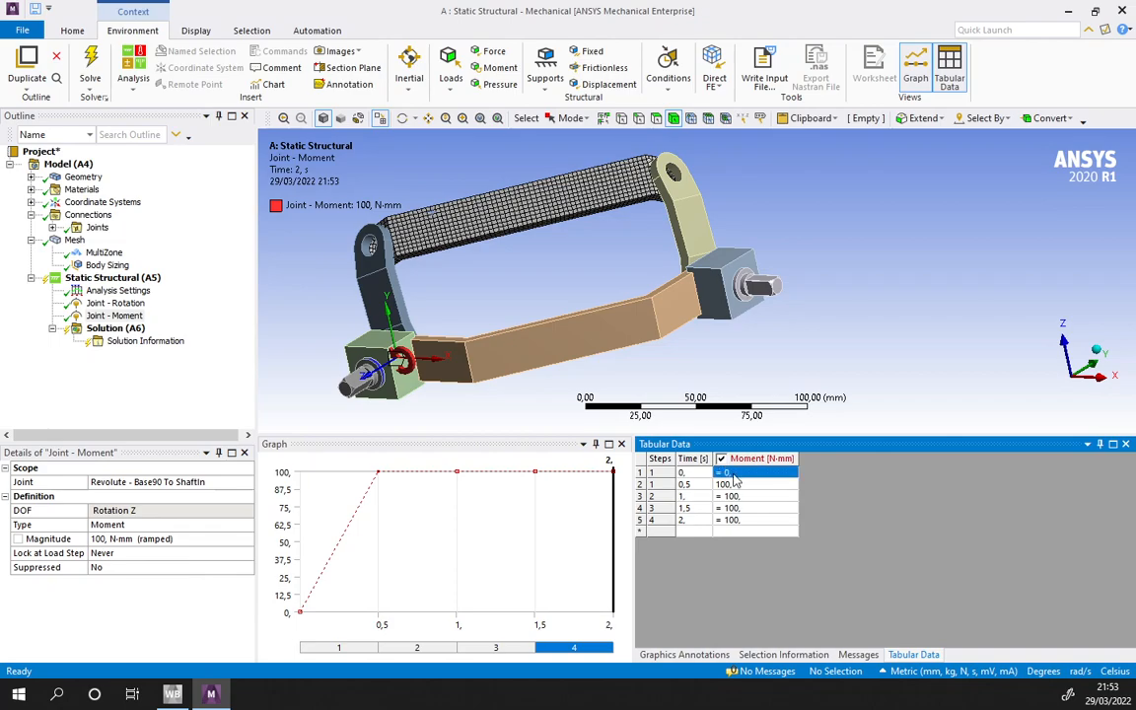
- Set the joint moment at time 0 s to 100 N·mm as well, making the moment constant over all load steps
{"action": "right_click", "coordinate": [732, 474]}
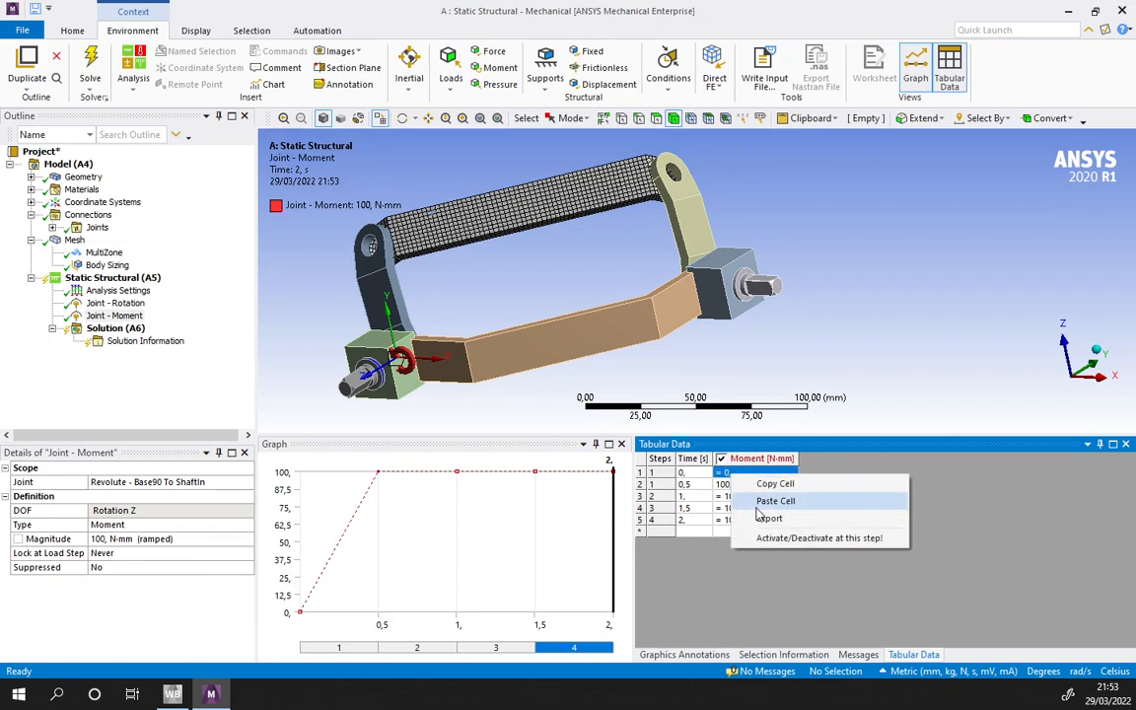
{"action": "left_click", "coordinate": [696, 521]}
{"action": "left_click", "coordinate": [734, 476]}
{"action": "type", "text": "100"}
{"action": "key", "text": "Return"}
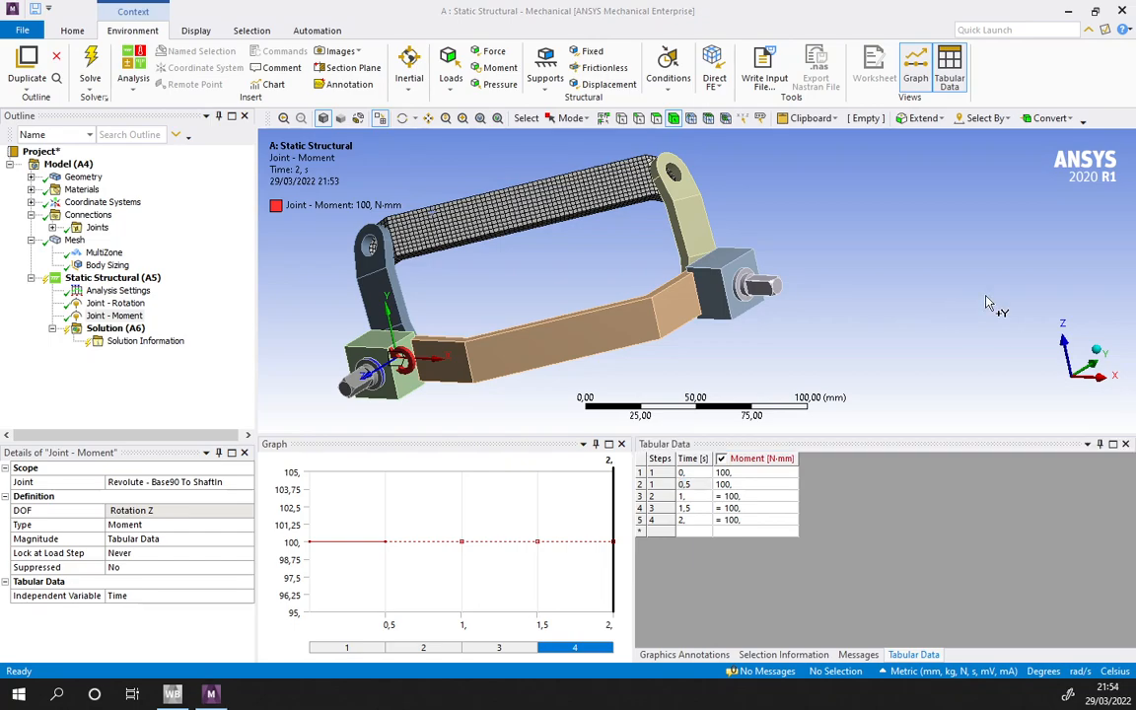
{"action": "scroll", "coordinate": [553, 365], "scroll_direction": "down", "scroll_amount": 2}
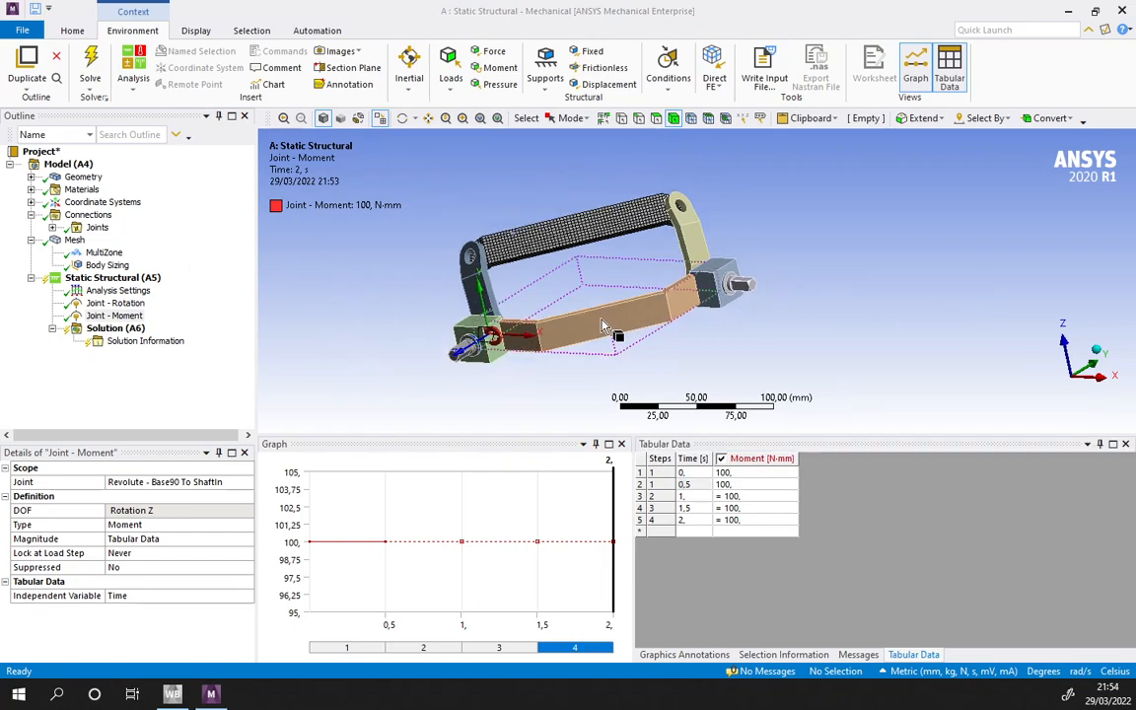
{"action": "middle_click_drag", "start_coordinate": [607, 385], "coordinate": [415, 368]}
{"action": "left_click", "coordinate": [114, 303]}
{"action": "left_click", "coordinate": [114, 315]}
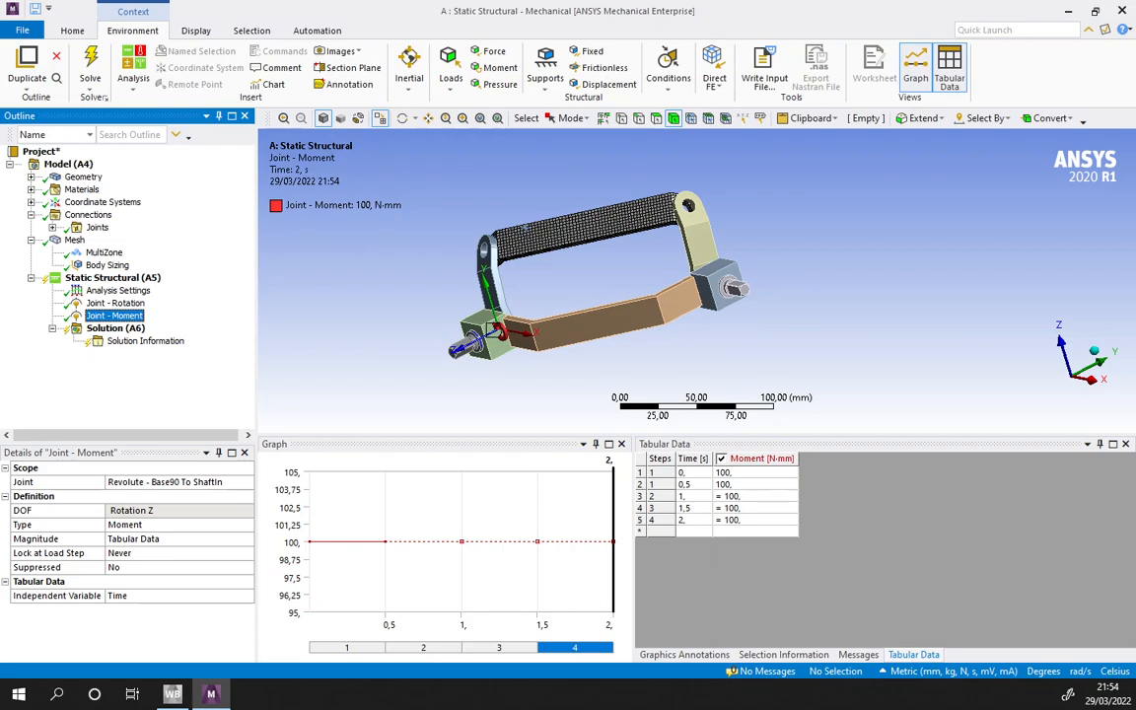
- Add Total Deformation and Equivalent (von-Mises) Stress results to the solution
{"action": "left_click", "coordinate": [114, 328]}
{"action": "left_click", "coordinate": [514, 69]}
{"action": "left_click", "coordinate": [519, 97]}
{"action": "left_click", "coordinate": [592, 85]}
{"action": "left_click", "coordinate": [636, 103]}
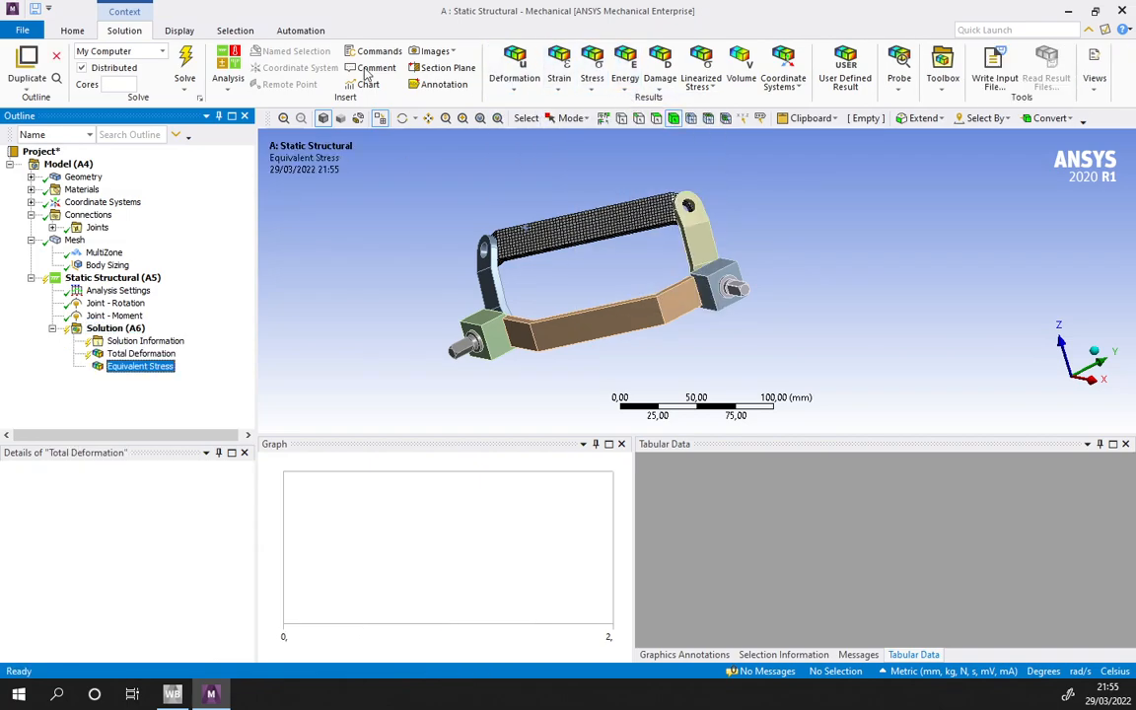
- Add a joint probe to the solution for the Revolute - Bearing To ShaftIn joint, with Total Moment as its result type
{"action": "left_click", "coordinate": [894, 76]}
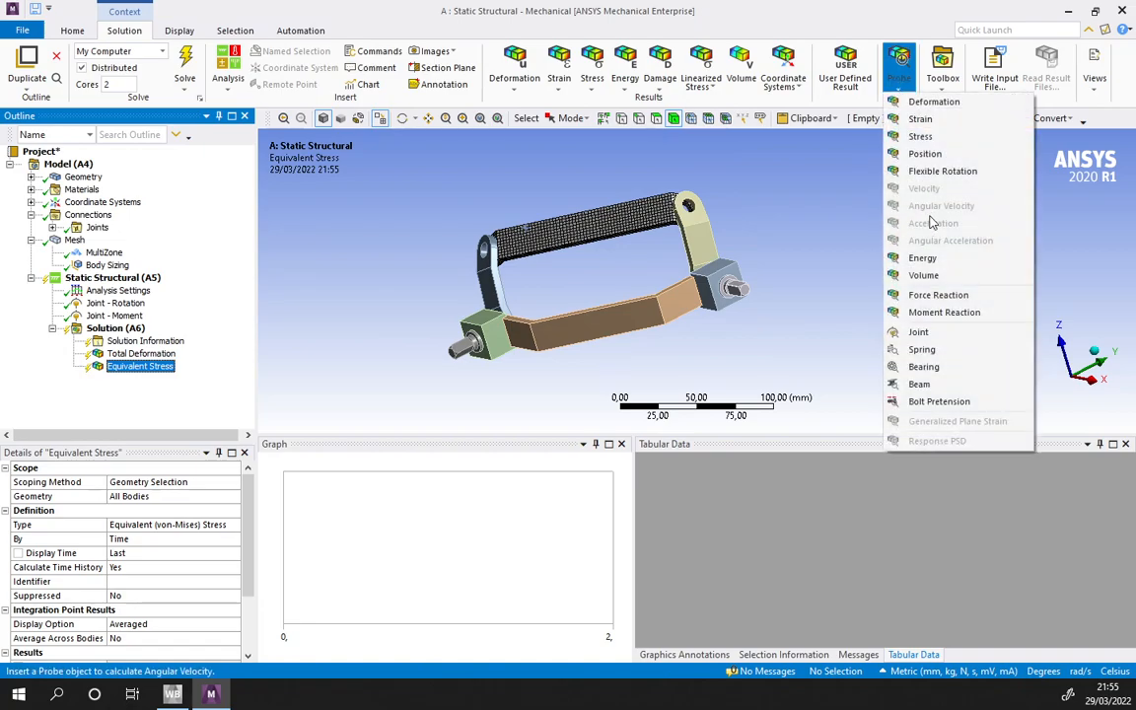
{"action": "left_click", "coordinate": [922, 332]}
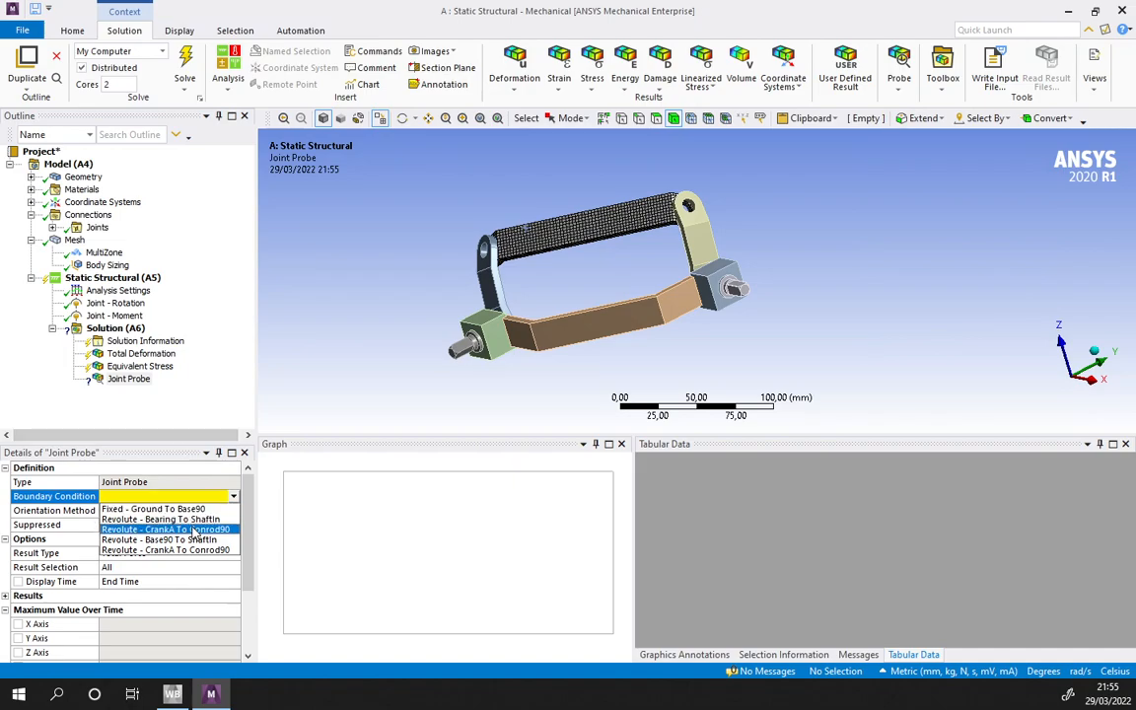
{"action": "left_click", "coordinate": [163, 519]}
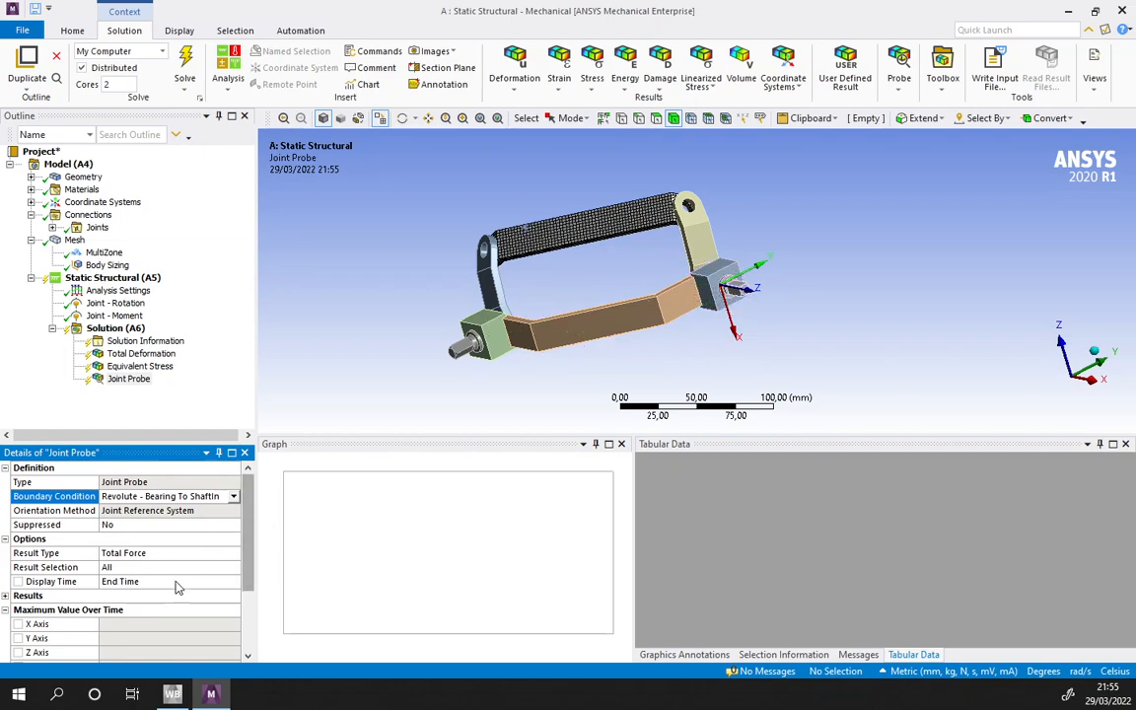
{"action": "left_click", "coordinate": [233, 554]}
{"action": "left_click", "coordinate": [234, 554]}
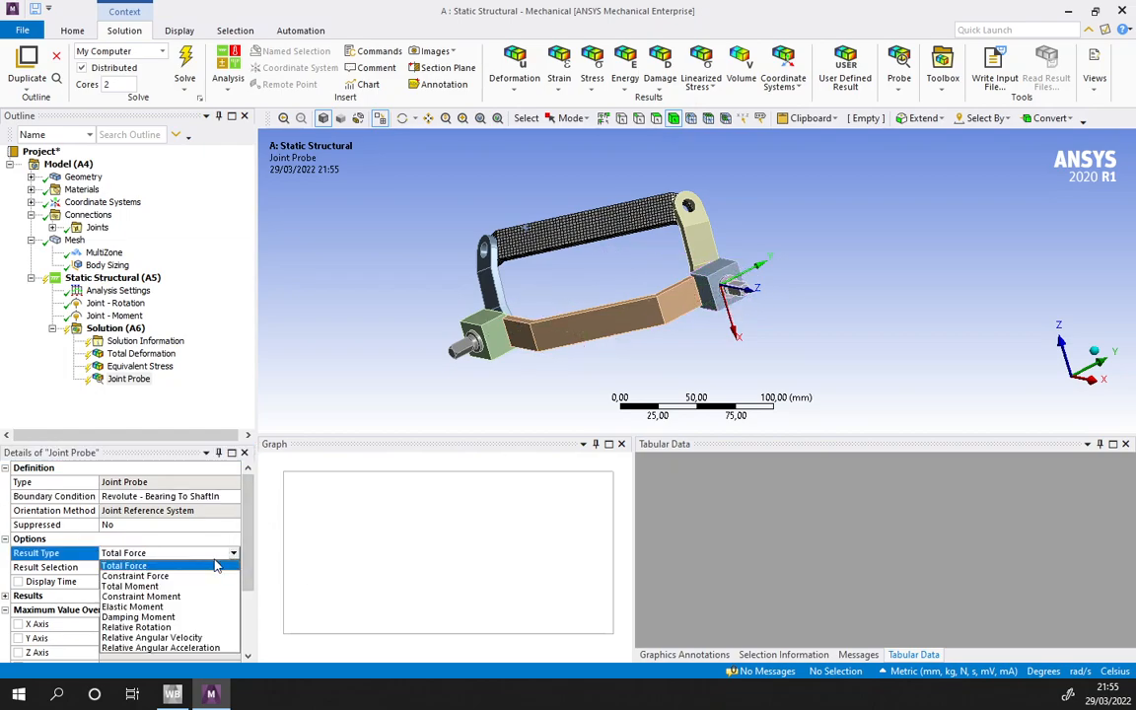
{"action": "left_click", "coordinate": [138, 587]}
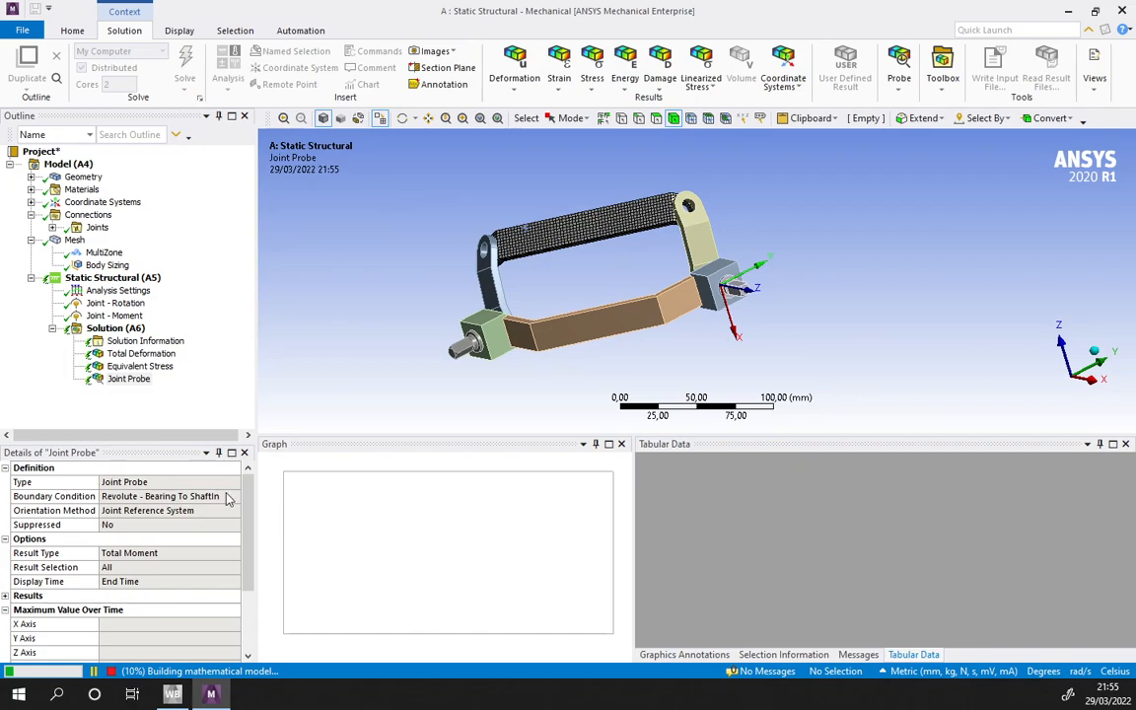
- Switch the output shown in Solution Information to Force Convergence
{"action": "left_click", "coordinate": [104, 290]}
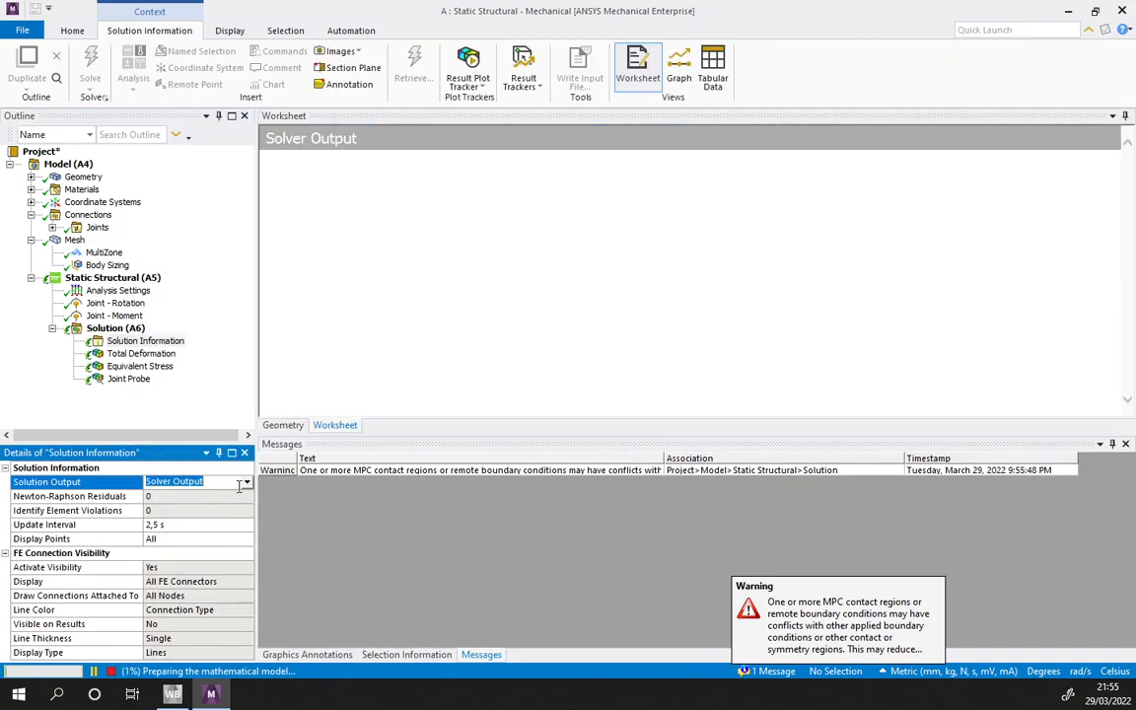
{"action": "left_click", "coordinate": [240, 483]}
{"action": "left_click", "coordinate": [197, 501]}
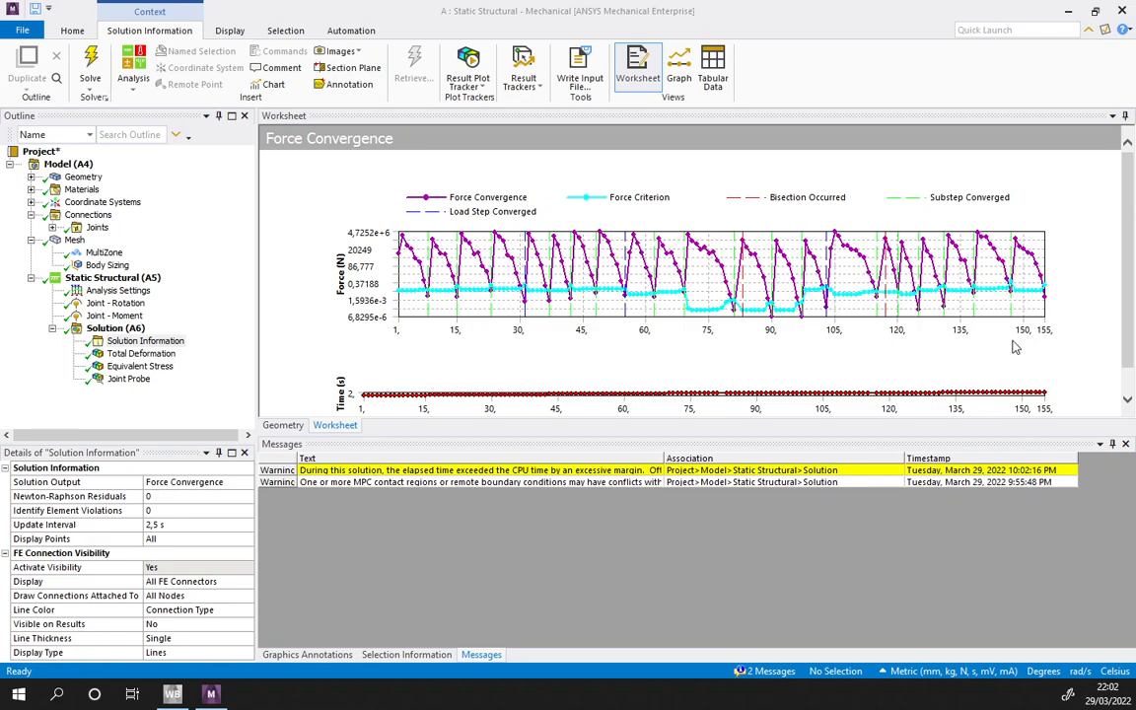
- Display the Total Deformation result of the solved analysis
{"action": "left_click", "coordinate": [138, 353]}
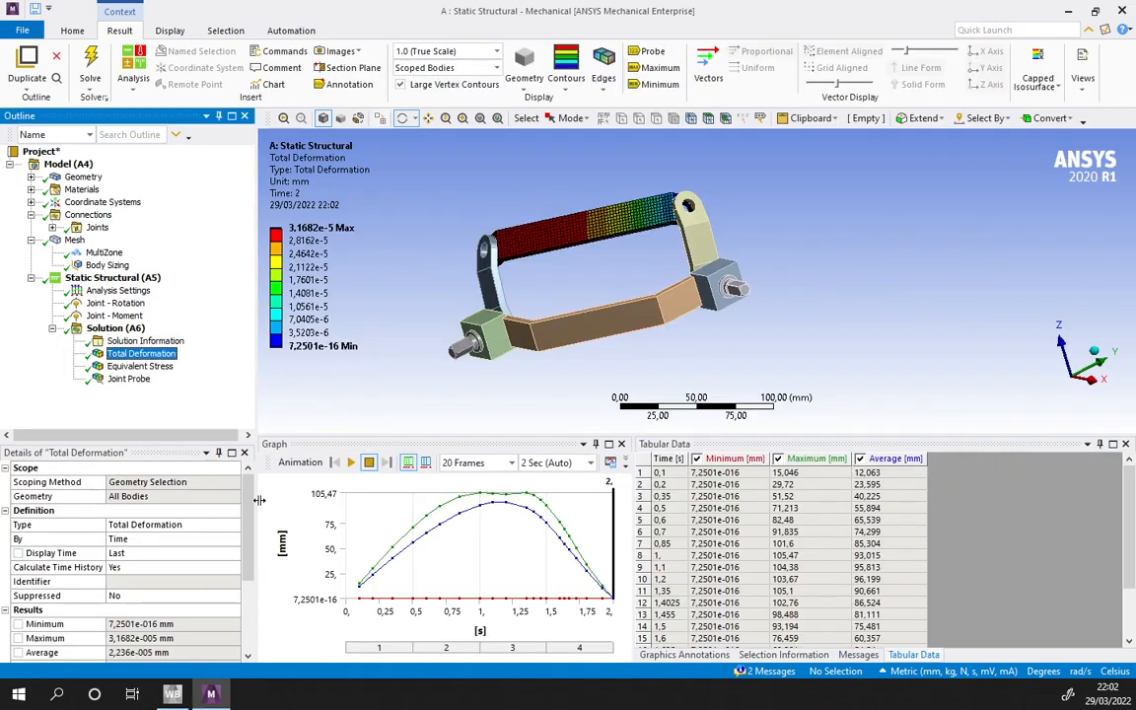
- Set the result animation to 100 frames and play the Total Deformation animation, viewing the linkage from another angle
{"action": "left_click", "coordinate": [463, 463]}
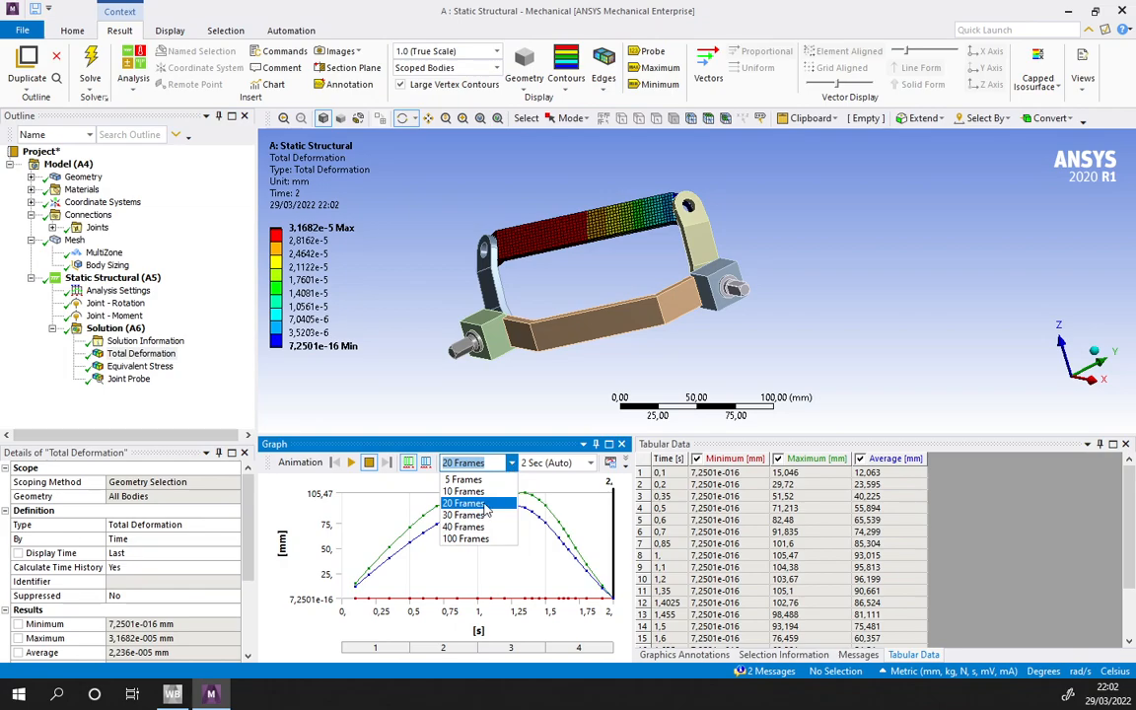
{"action": "left_click", "coordinate": [468, 538]}
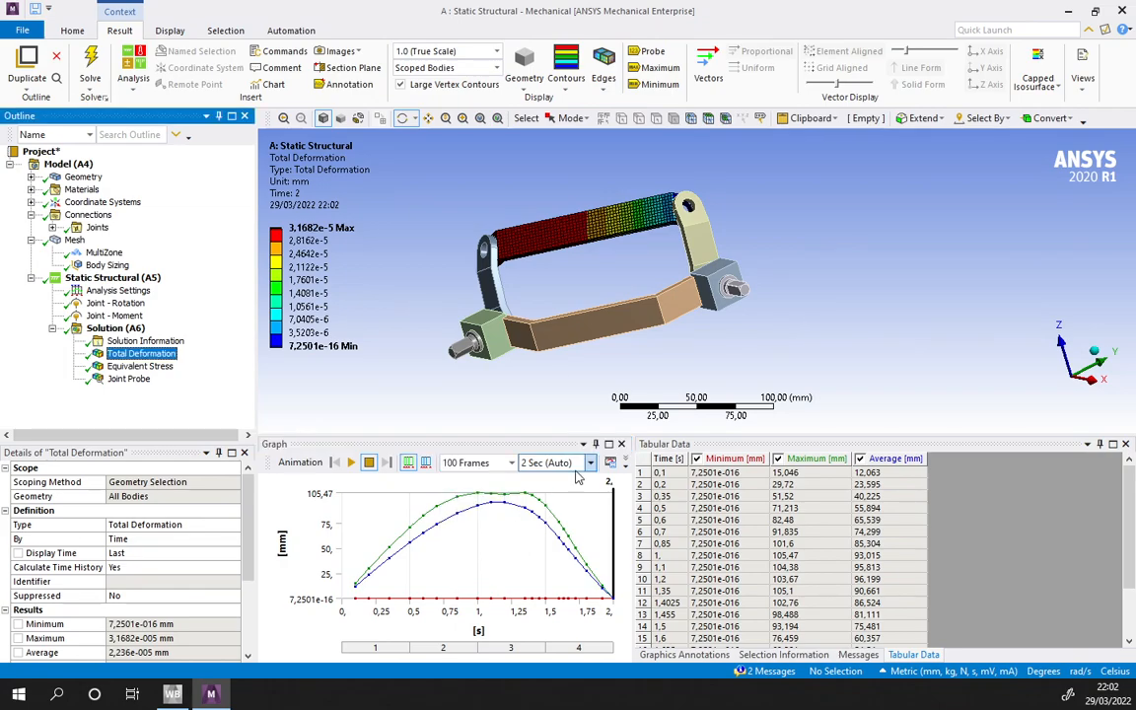
{"action": "left_click", "coordinate": [353, 464]}
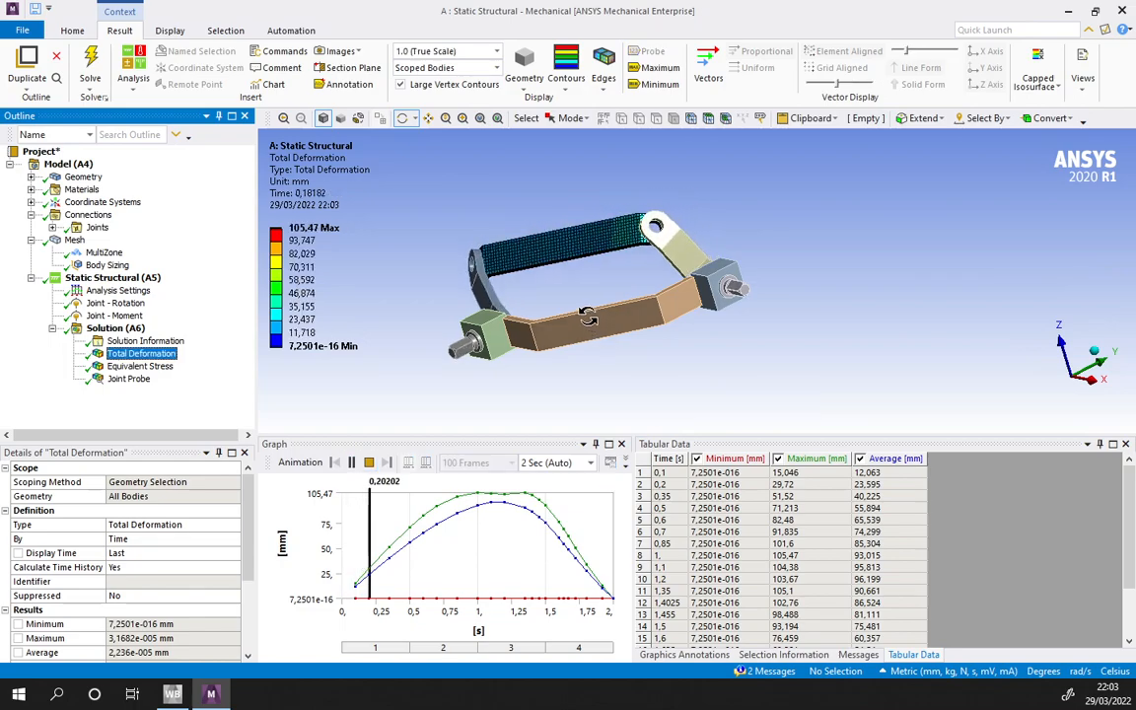
{"action": "mouse_move", "coordinate": [989, 353]}
{"action": "left_mouse_down"}
{"action": "mouse_move", "coordinate": [852, 328]}
{"action": "mouse_move", "coordinate": [861, 413]}
{"action": "left_mouse_up"}
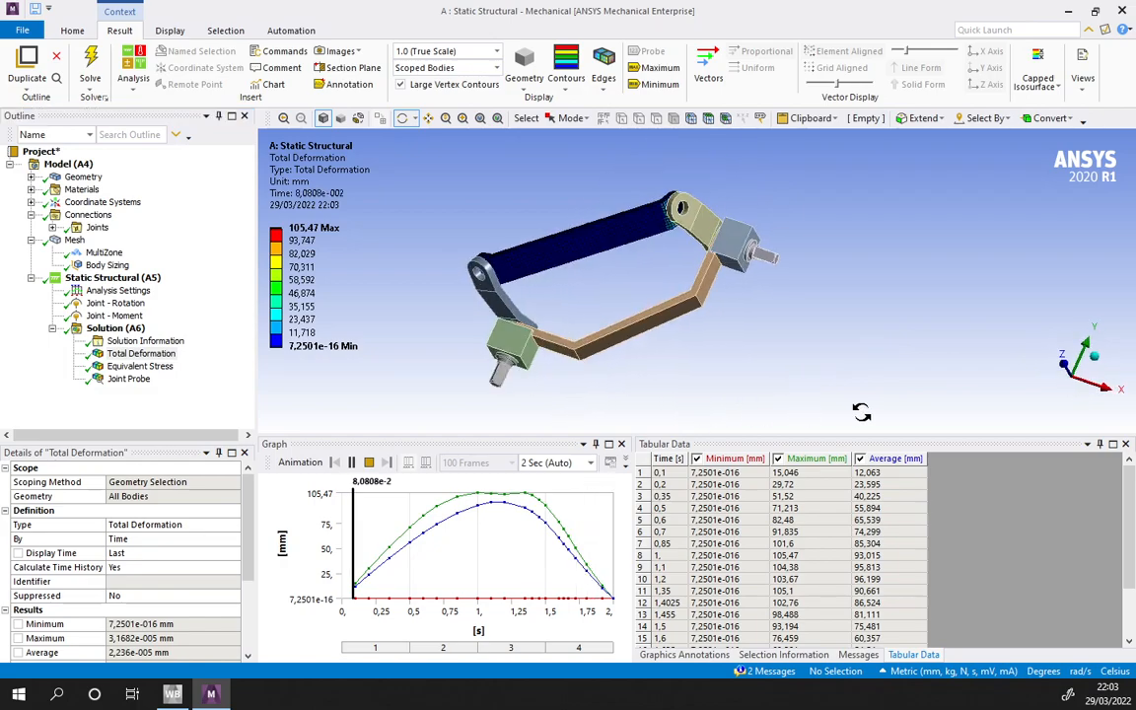
- Display the Equivalent Stress result, play its animation over the full motion and stop it
{"action": "left_click", "coordinate": [140, 366]}
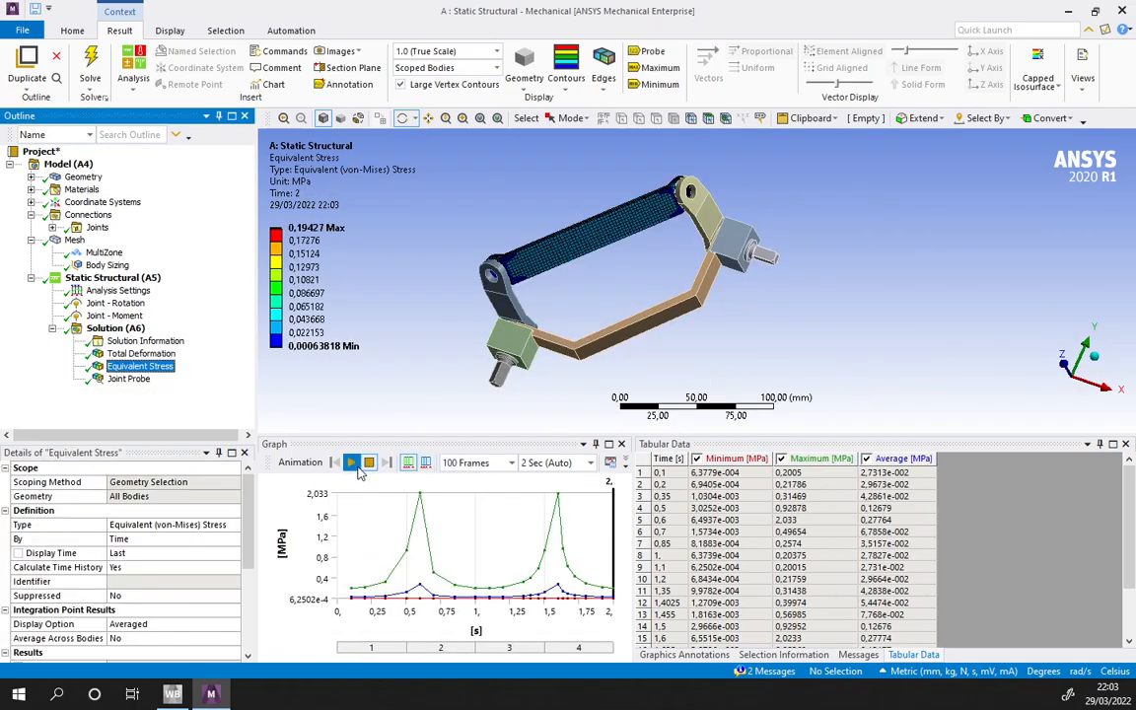
{"action": "left_click", "coordinate": [352, 464]}
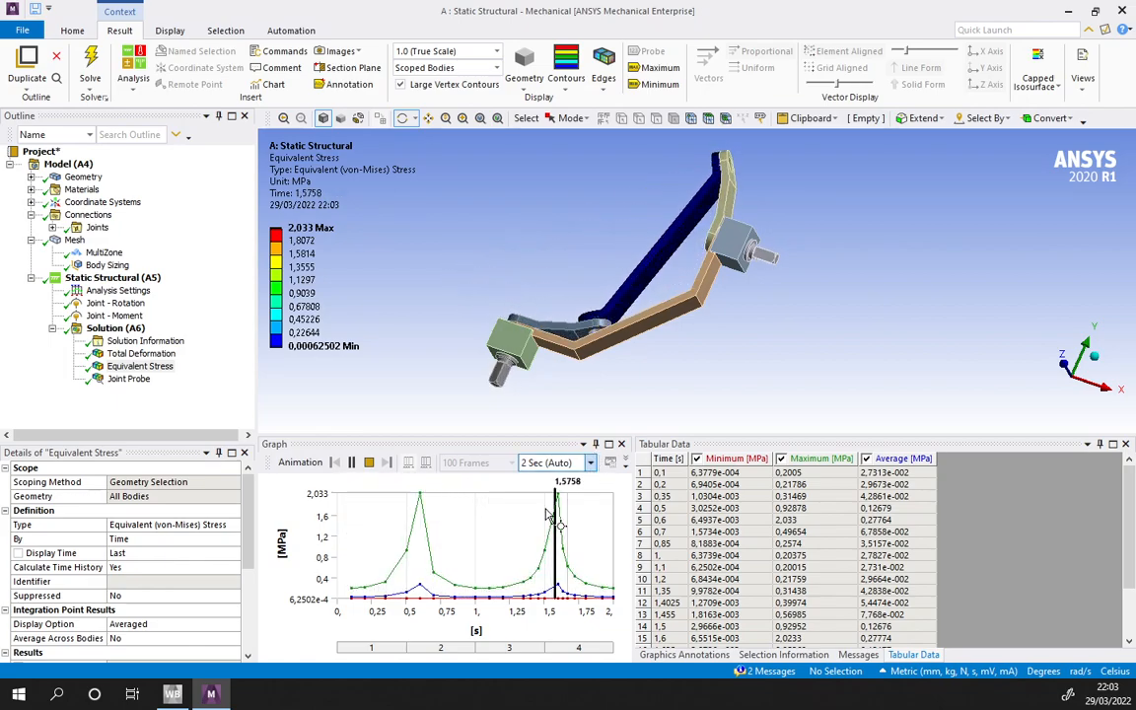
{"action": "left_click", "coordinate": [368, 462]}
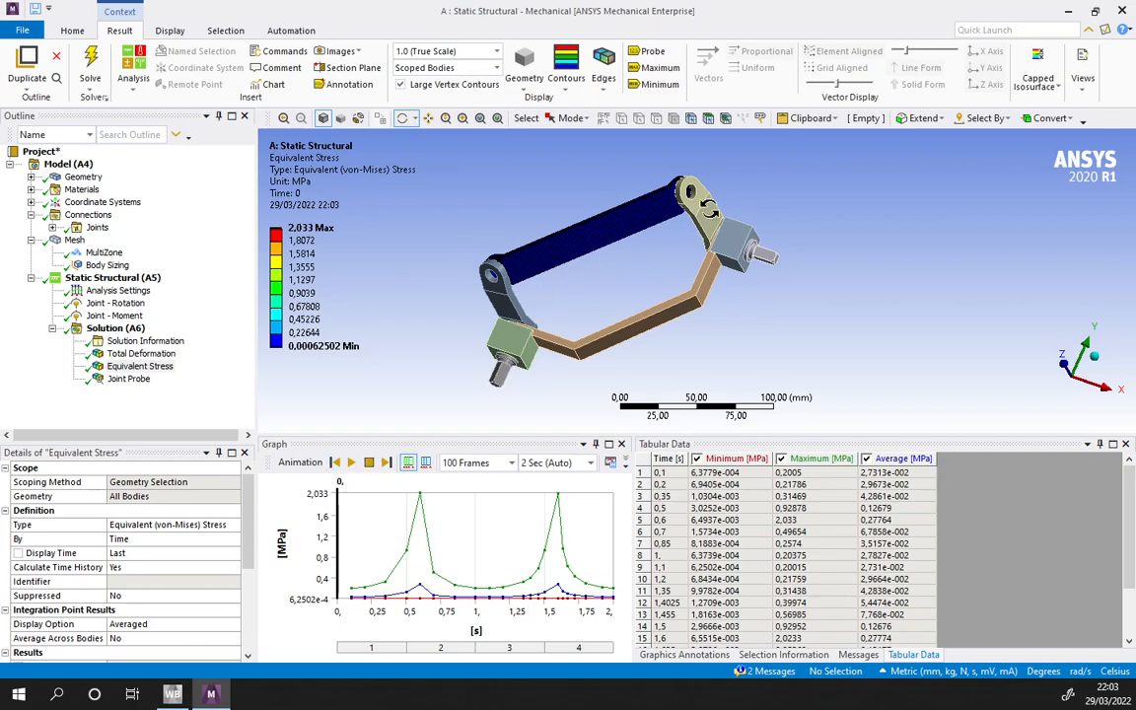
- Replay the Equivalent Stress animation, pause it at about 0.586 s and examine the stress around the meshed link's pin hole
{"action": "left_click", "coordinate": [349, 466]}
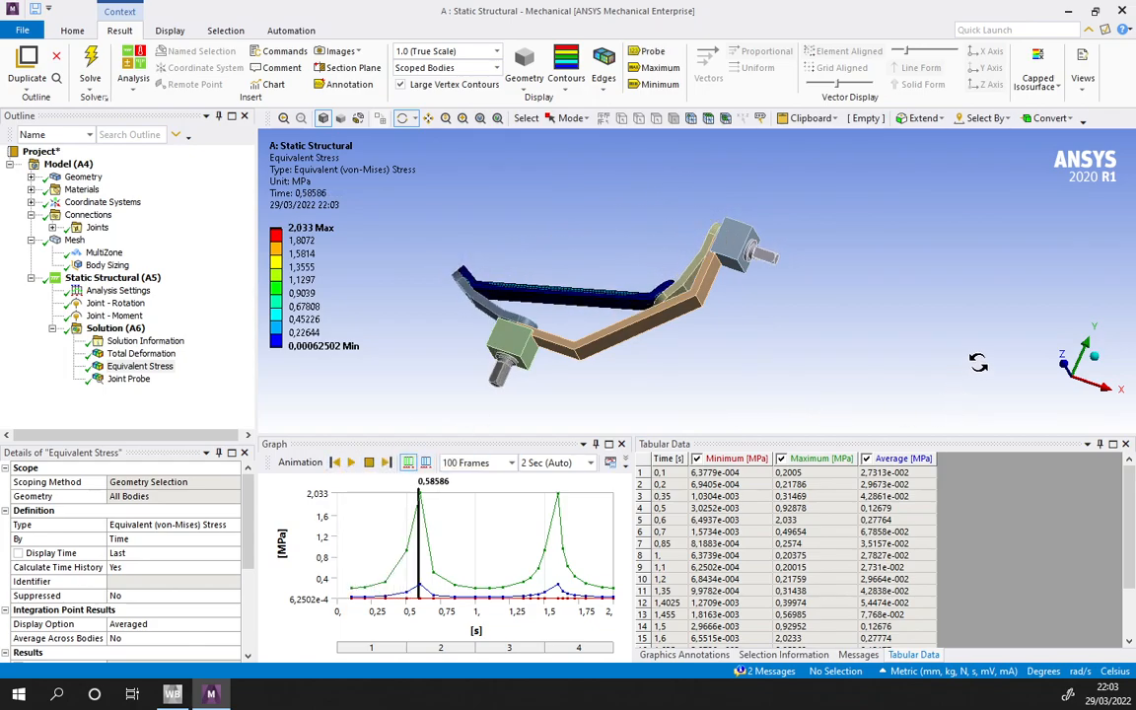
{"action": "left_click_drag", "start_coordinate": [1092, 363], "coordinate": [1014, 365]}
{"action": "scroll", "coordinate": [708, 286], "scroll_direction": "up", "scroll_amount": 8}
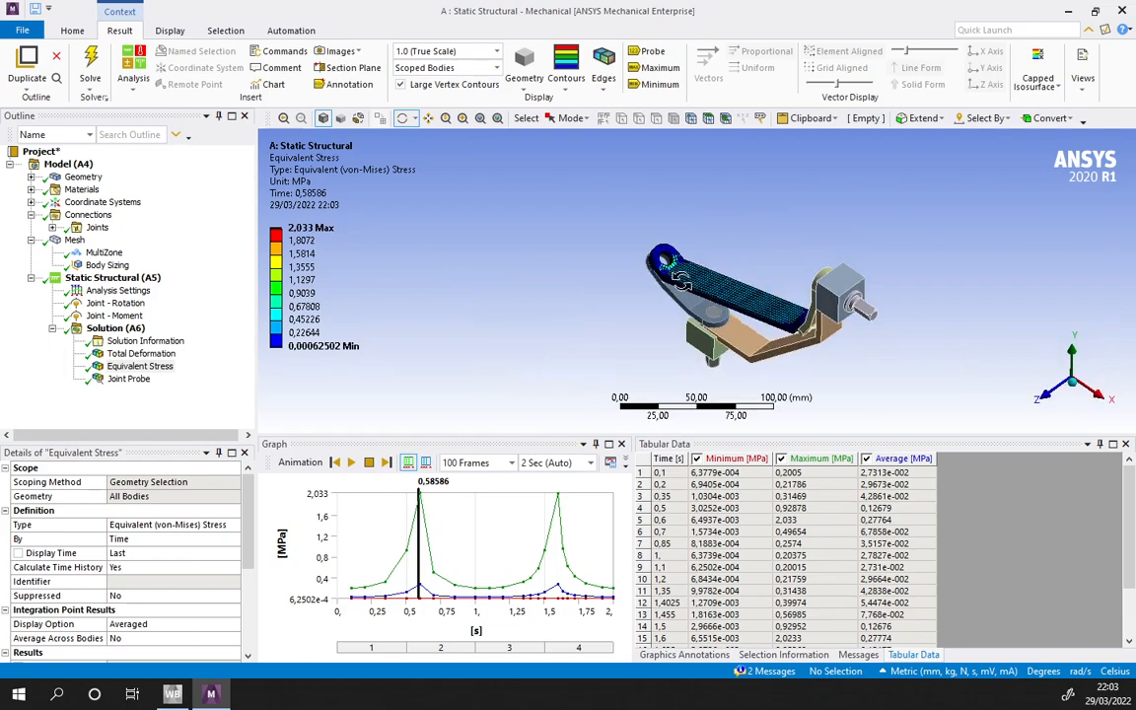
{"action": "scroll", "coordinate": [675, 284], "scroll_direction": "up", "scroll_amount": 4}
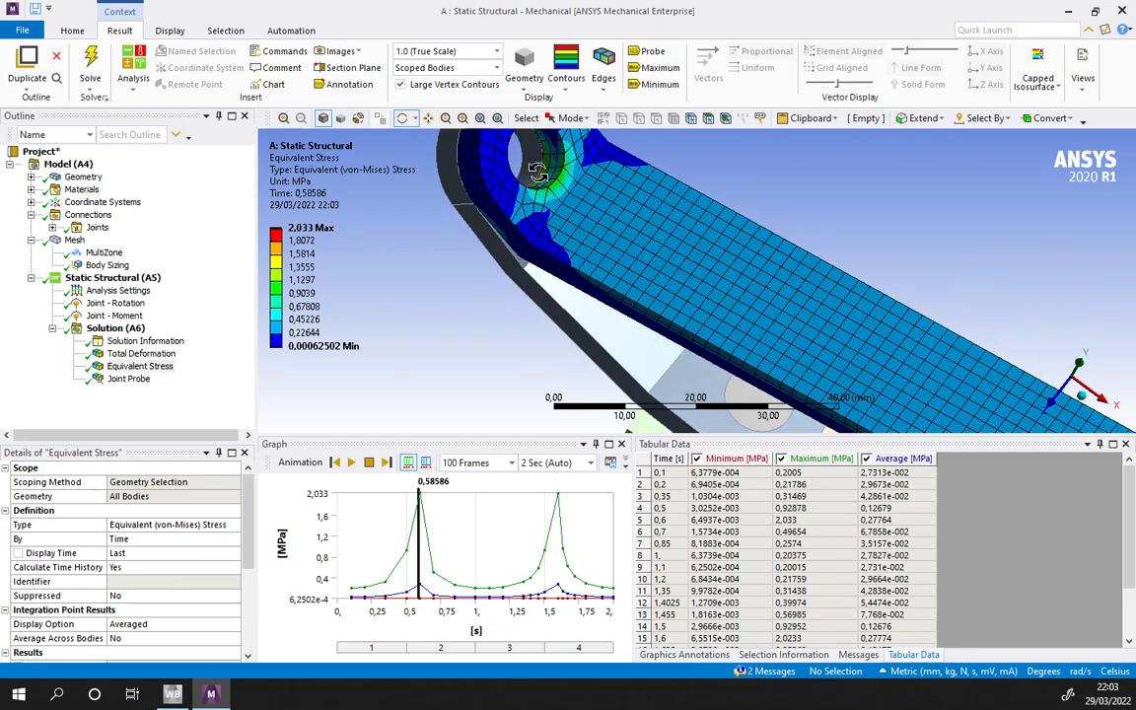
{"action": "middle_click_drag", "start_coordinate": [526, 201], "coordinate": [728, 390], "text": "ctrl"}
{"action": "scroll", "coordinate": [557, 253], "scroll_direction": "down", "scroll_amount": 8}
{"action": "middle_click_drag", "start_coordinate": [815, 338], "coordinate": [784, 279], "text": "ctrl"}
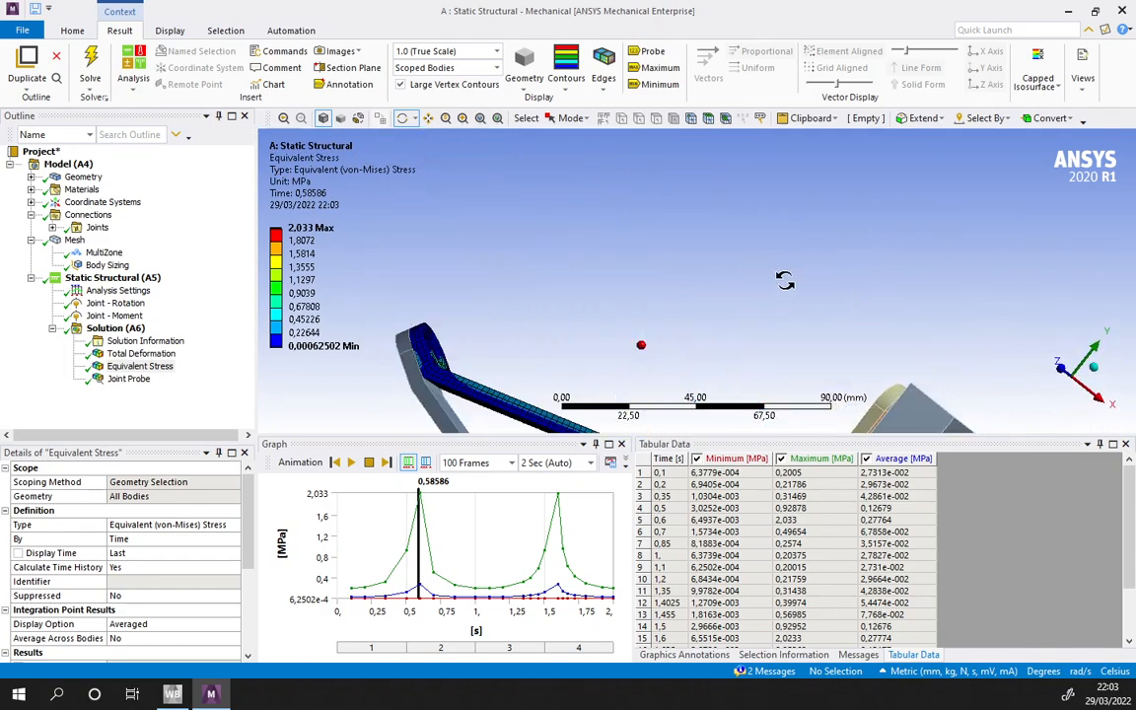
{"action": "scroll", "coordinate": [723, 353], "scroll_direction": "down", "scroll_amount": 6}
{"action": "middle_click_drag", "start_coordinate": [704, 383], "coordinate": [721, 323], "text": "ctrl"}
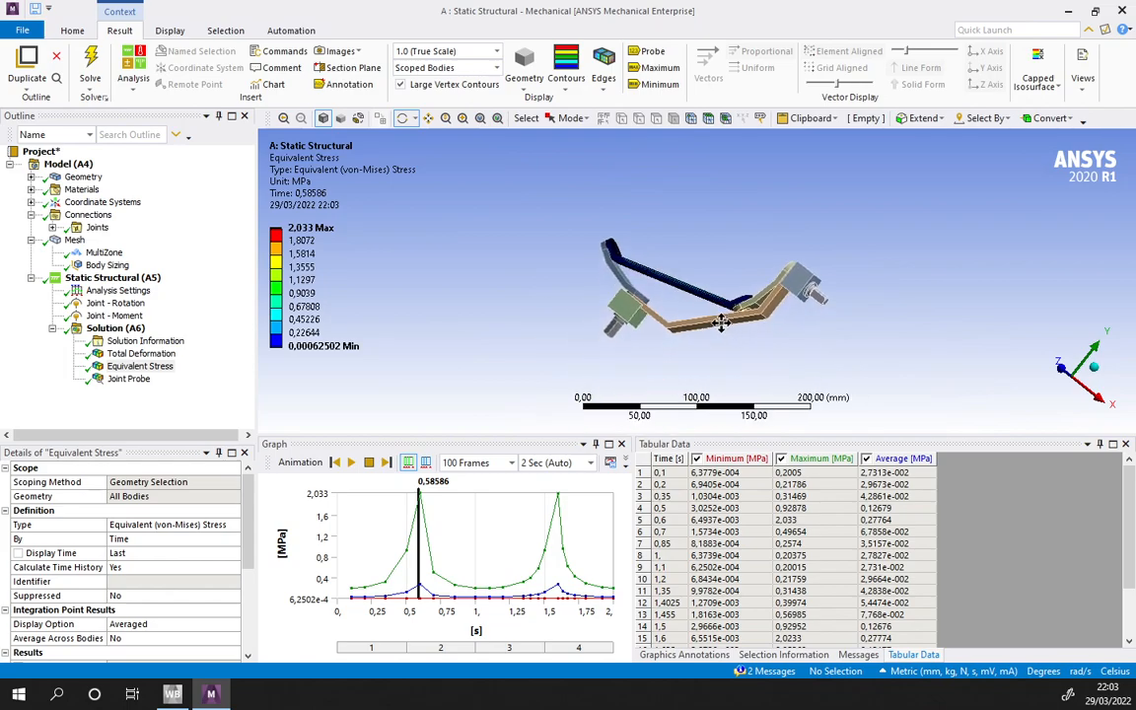
- Display the Joint Probe result and enlarge the graph and tabular data area for its total moment curves
{"action": "left_click", "coordinate": [131, 380]}
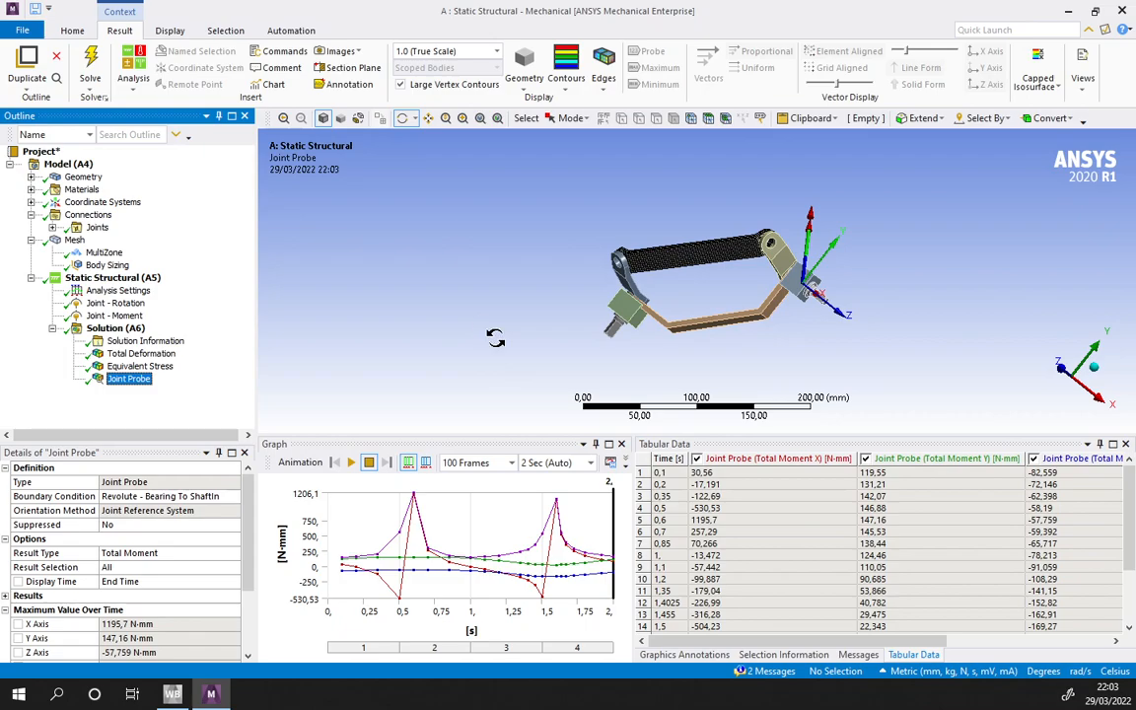
{"action": "left_click_drag", "start_coordinate": [514, 434], "coordinate": [514, 365]}
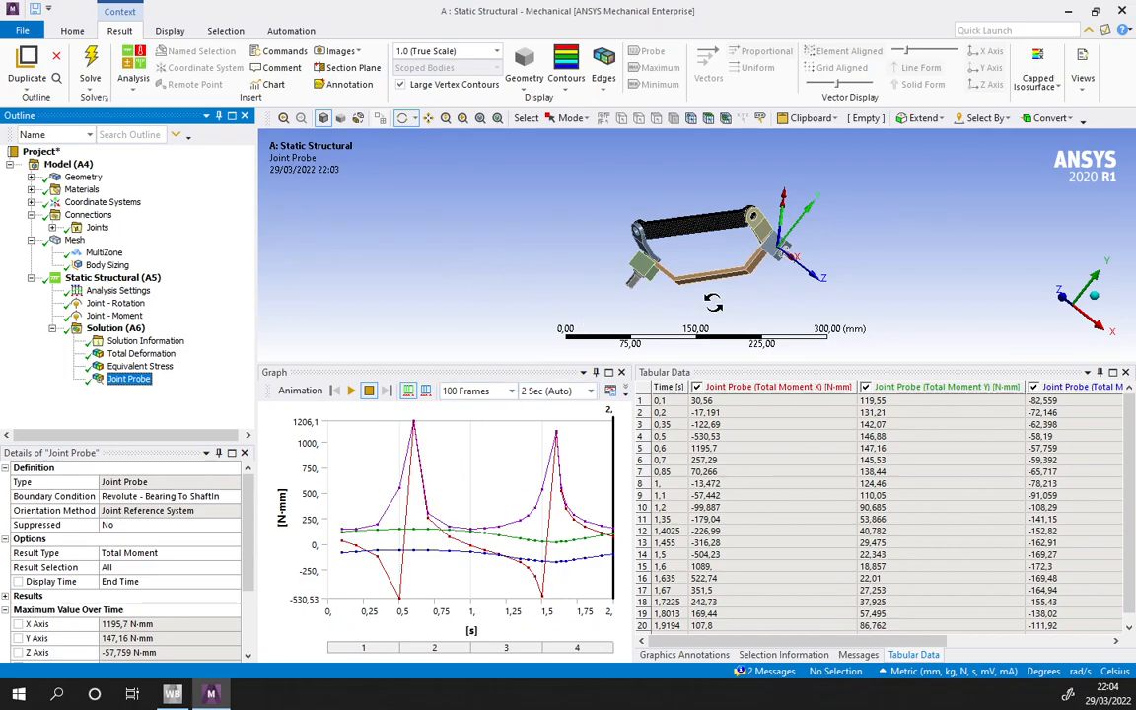
- Play the Joint Probe animation and examine the moving linkage and its moment vector from several angles, finishing in the isometric view
{"action": "scroll", "coordinate": [710, 306], "scroll_direction": "up", "scroll_amount": 5}
{"action": "left_click_drag", "start_coordinate": [569, 229], "coordinate": [626, 293]}
{"action": "scroll", "coordinate": [589, 316], "scroll_direction": "down", "scroll_amount": 4}
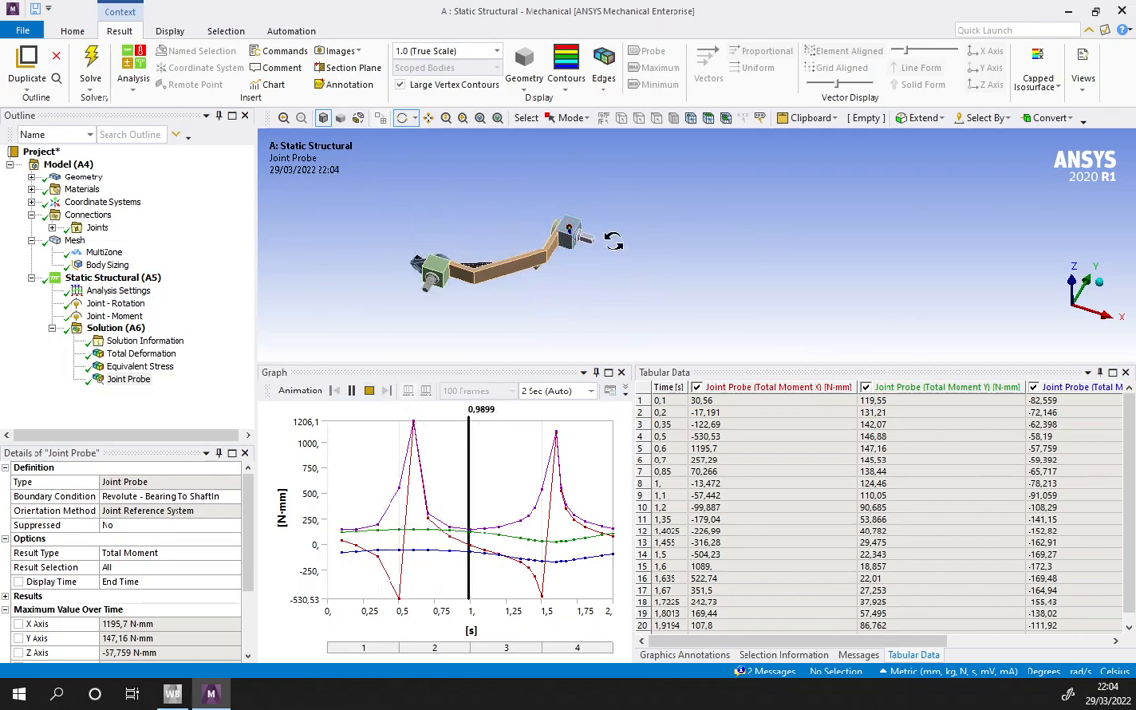
{"action": "scroll", "coordinate": [616, 242], "scroll_direction": "up", "scroll_amount": 5}
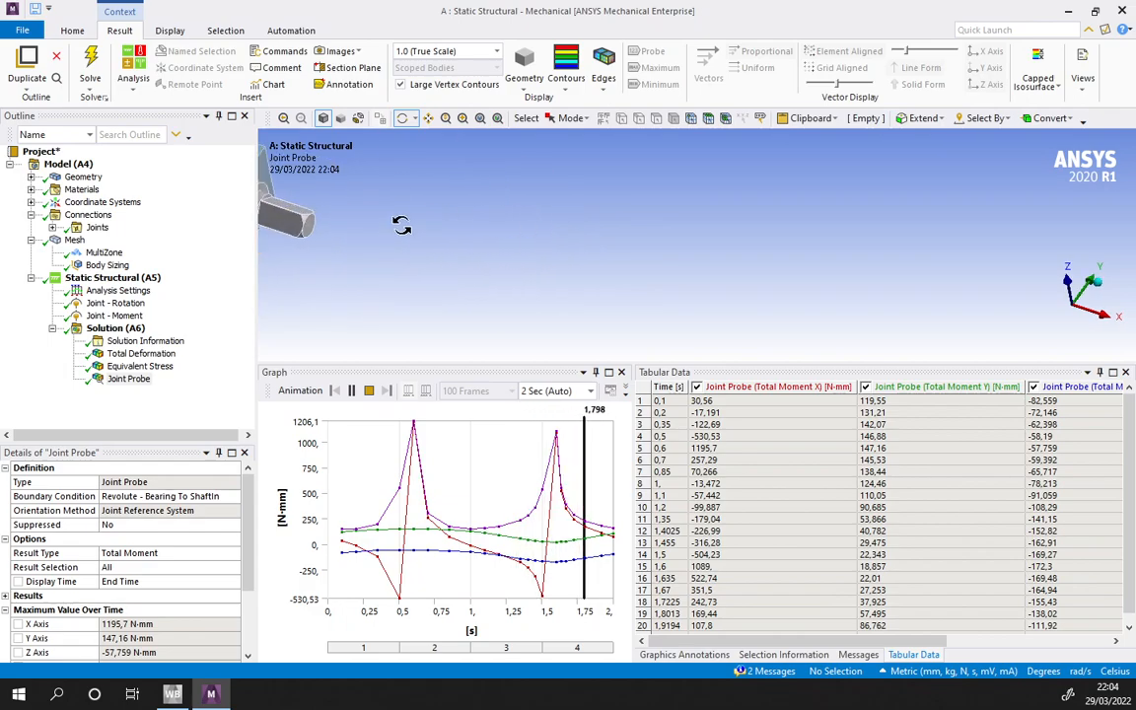
{"action": "scroll", "coordinate": [614, 242], "scroll_direction": "down", "scroll_amount": 6}
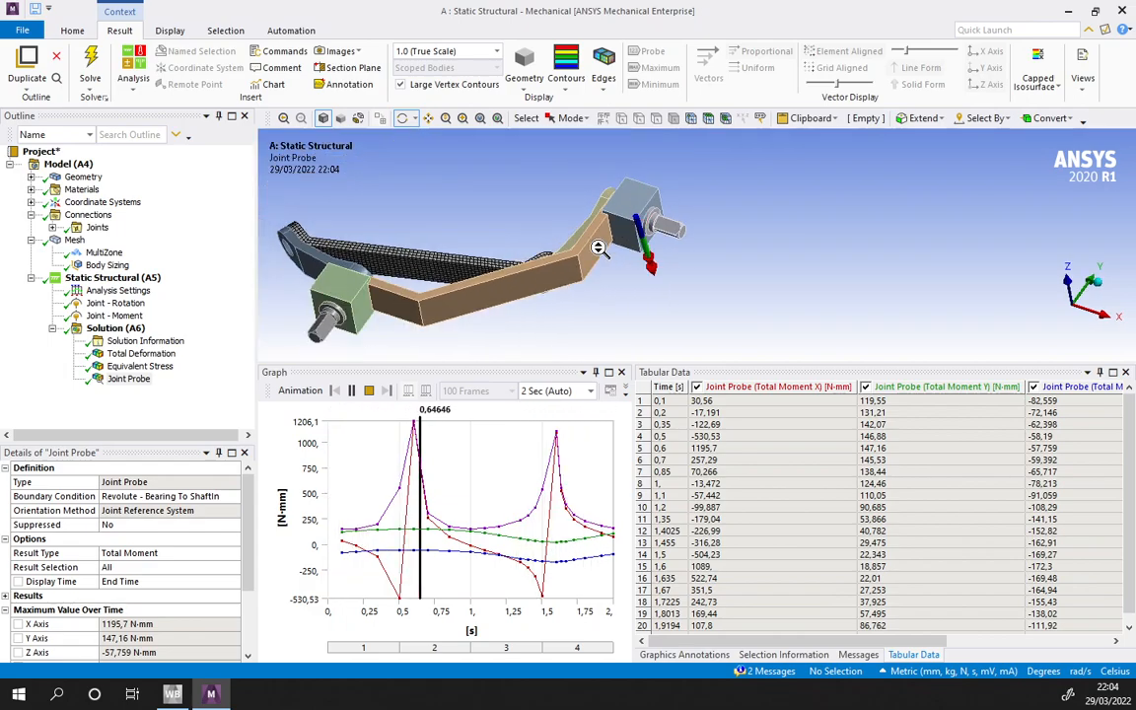
{"action": "middle_click_drag", "start_coordinate": [537, 302], "coordinate": [1058, 301]}
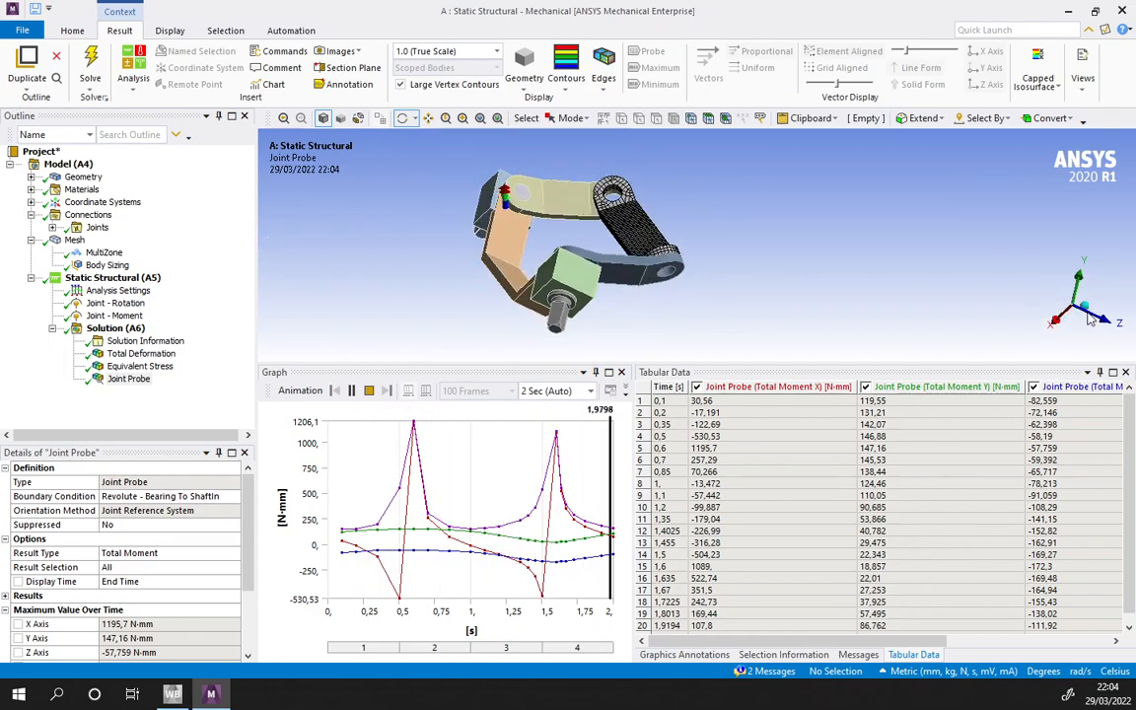
{"action": "left_click", "coordinate": [1085, 307]}
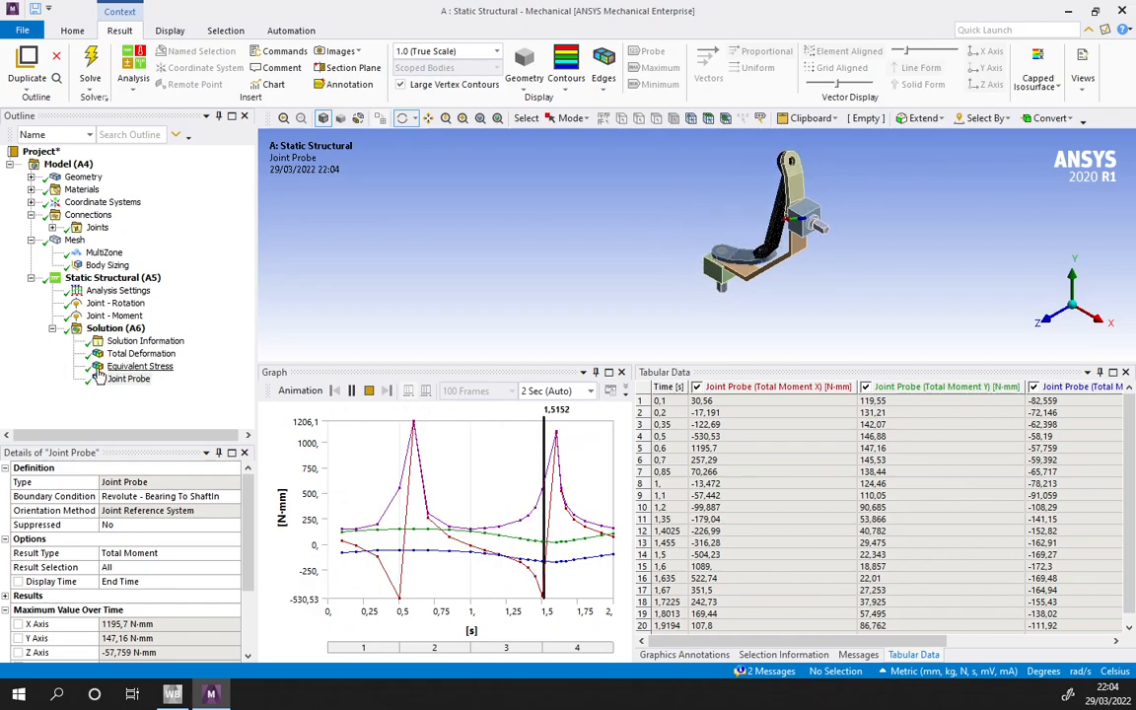
- Return to the Total Deformation result in the isometric view
{"action": "left_click", "coordinate": [138, 353]}
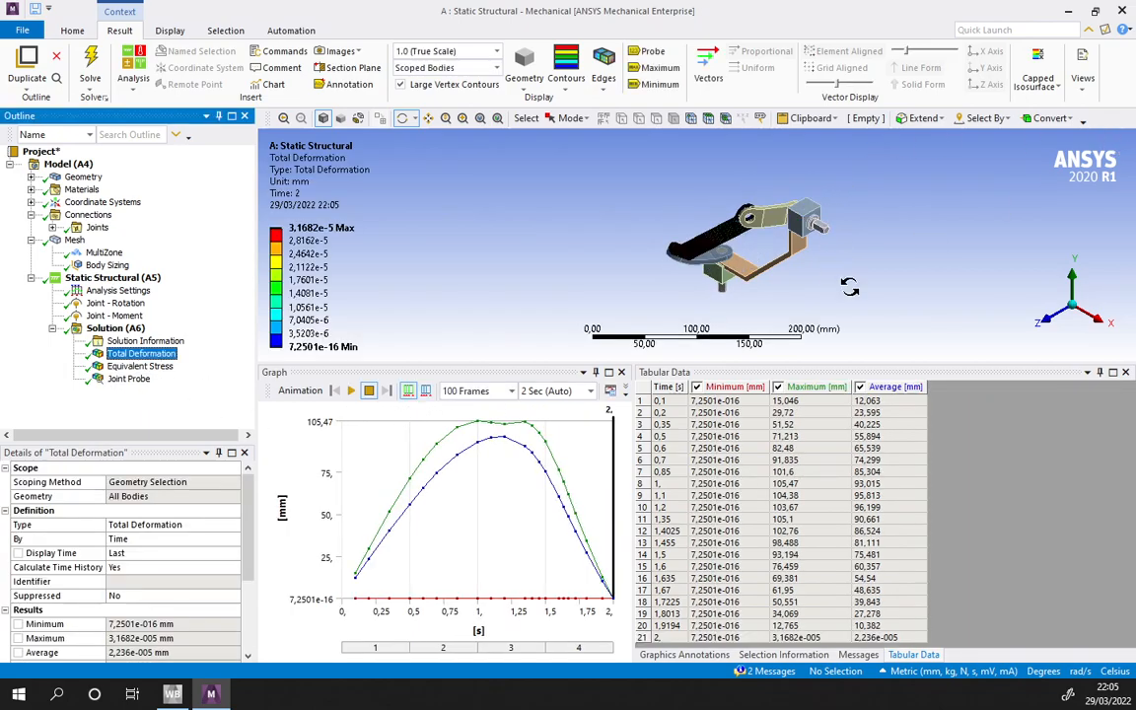